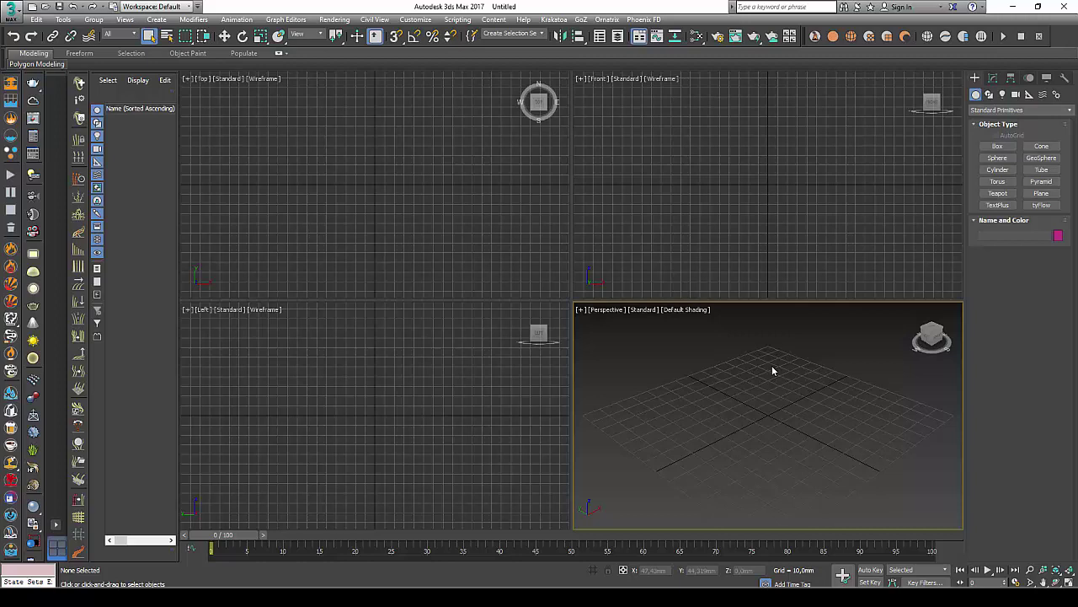
Draw a sphere of about 20.946 mm radius at the centre of the Perspective grid.
click(997, 157)
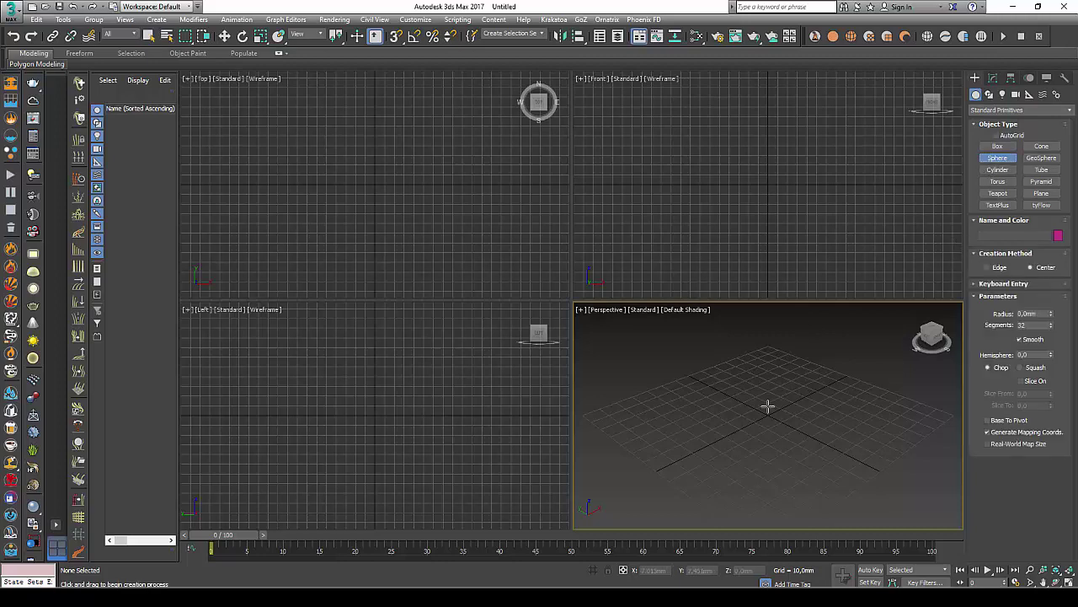
drag(767, 407, 802, 419)
click(992, 77)
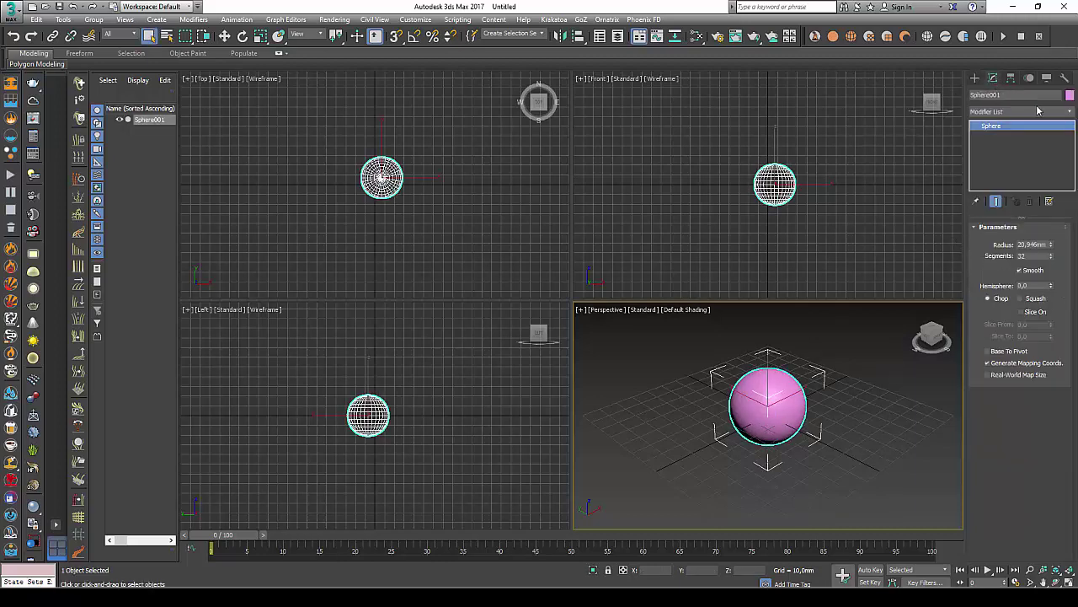
click(1037, 110)
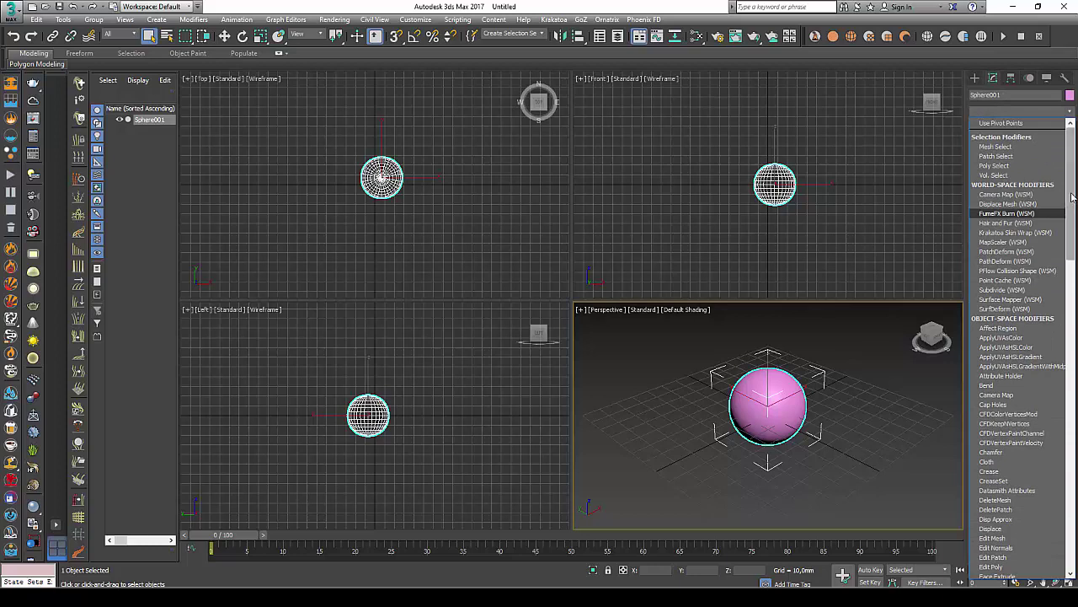
Add a Projection modifier to Sphere001 from the Modifier List.
drag(1073, 197, 1067, 438)
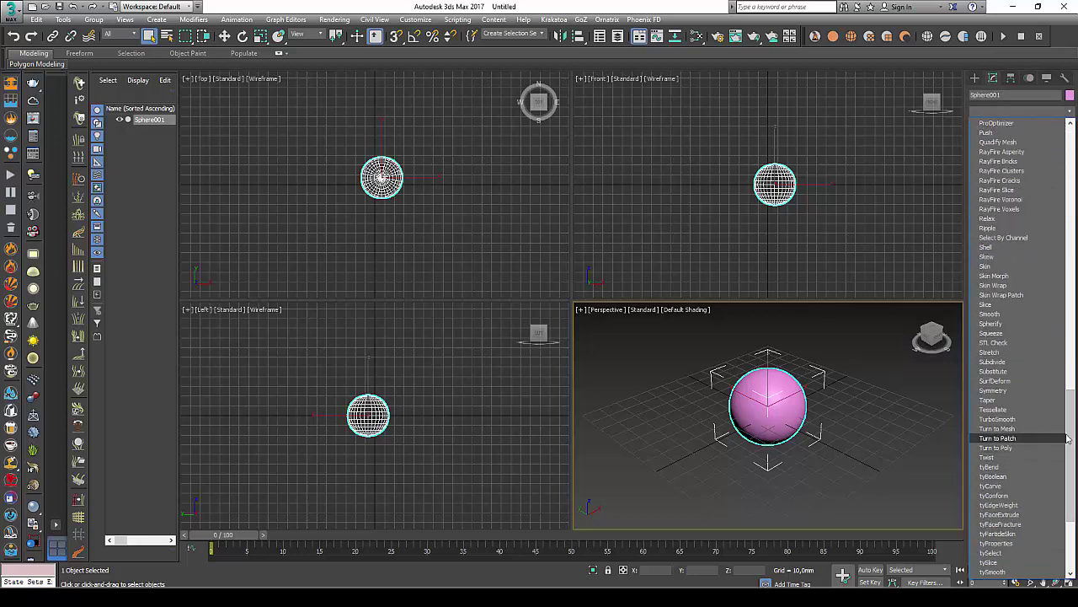
scroll(980, 226, up, 5)
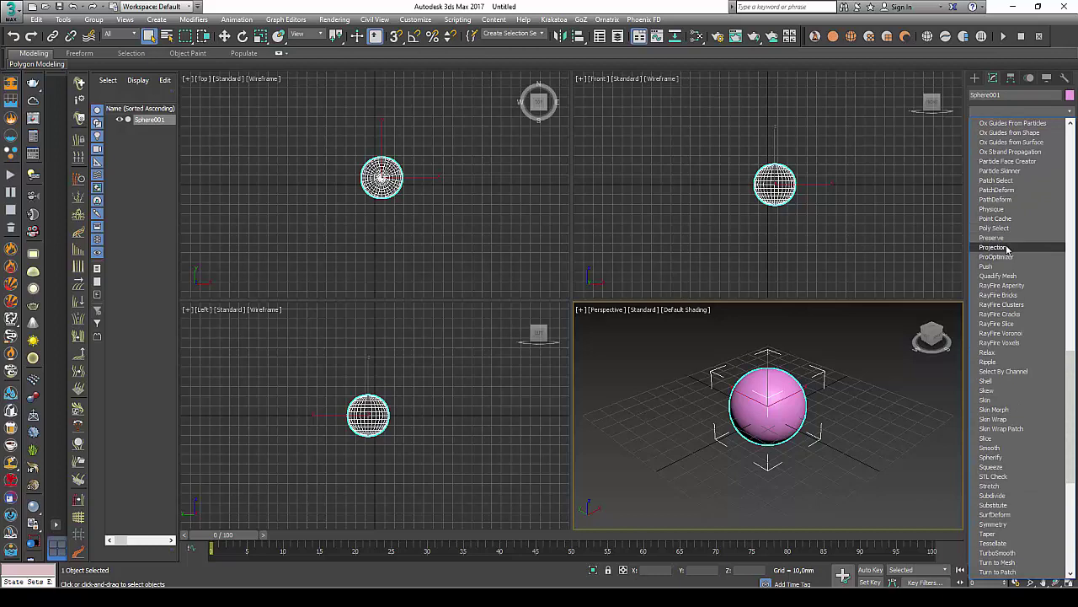
click(1007, 249)
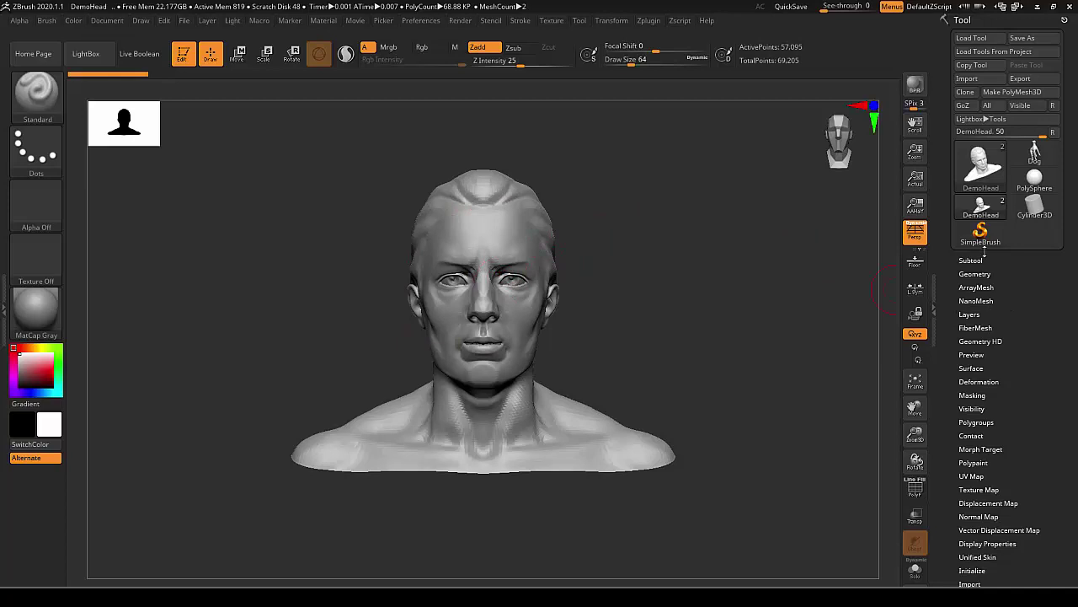
Show DemoHead's subtools, then minimize ZBrush and Substance Painter and deselect the sphere in 3ds Max.
click(977, 260)
drag(941, 291, 941, 192)
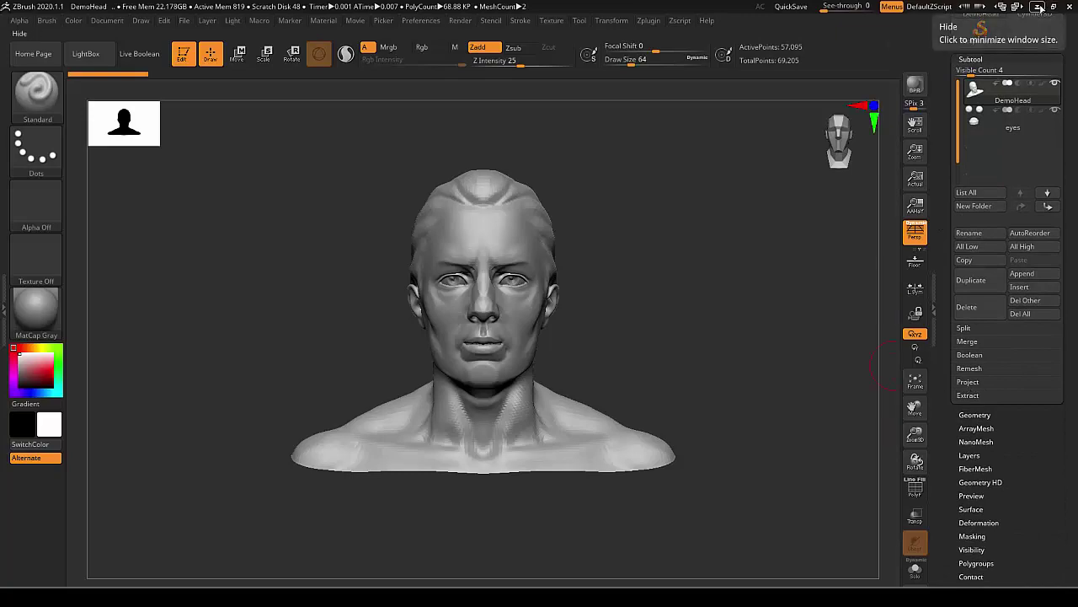
click(1039, 8)
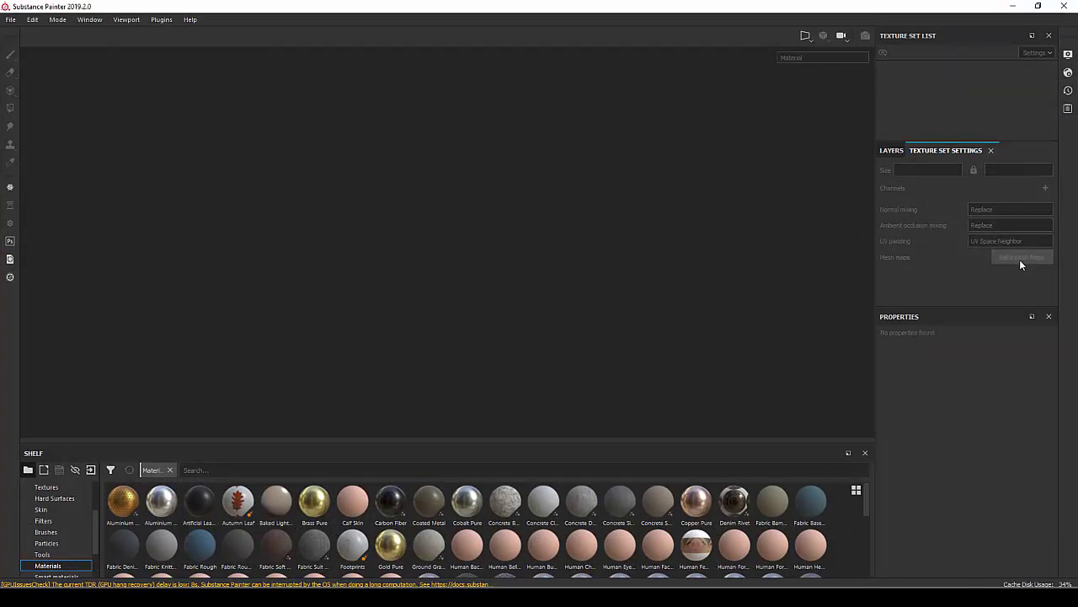
click(1011, 6)
click(815, 345)
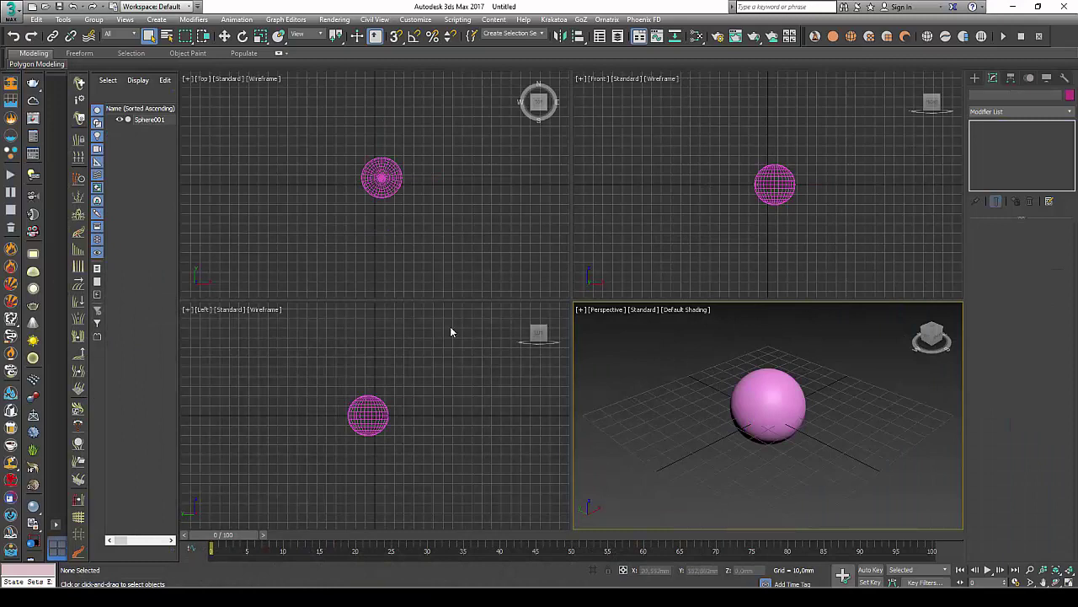
Reset 3ds Max to an empty scene without saving the sphere.
click(11, 11)
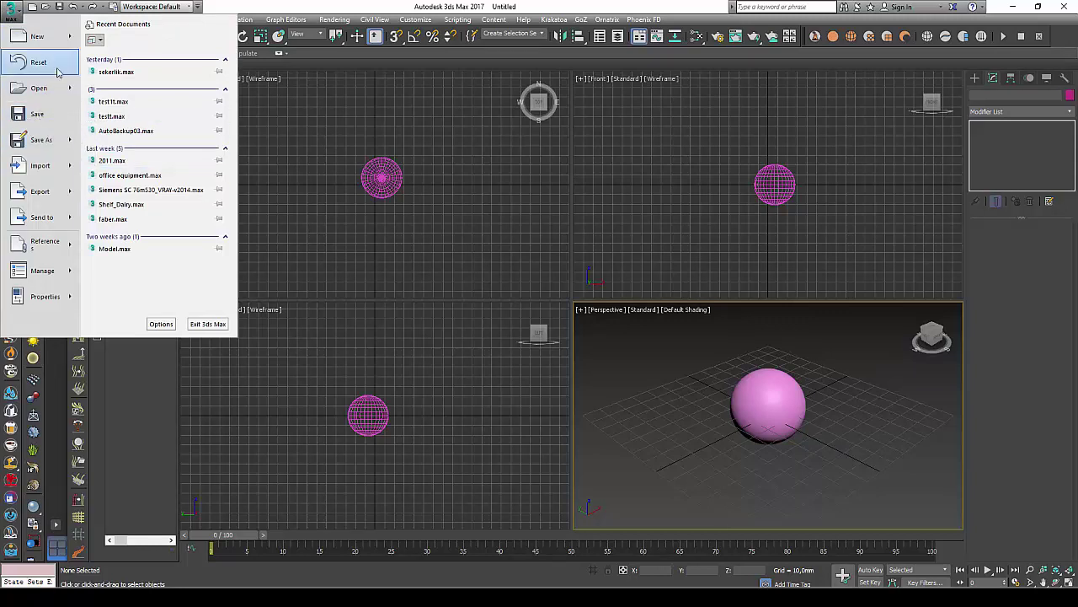
click(57, 71)
click(538, 320)
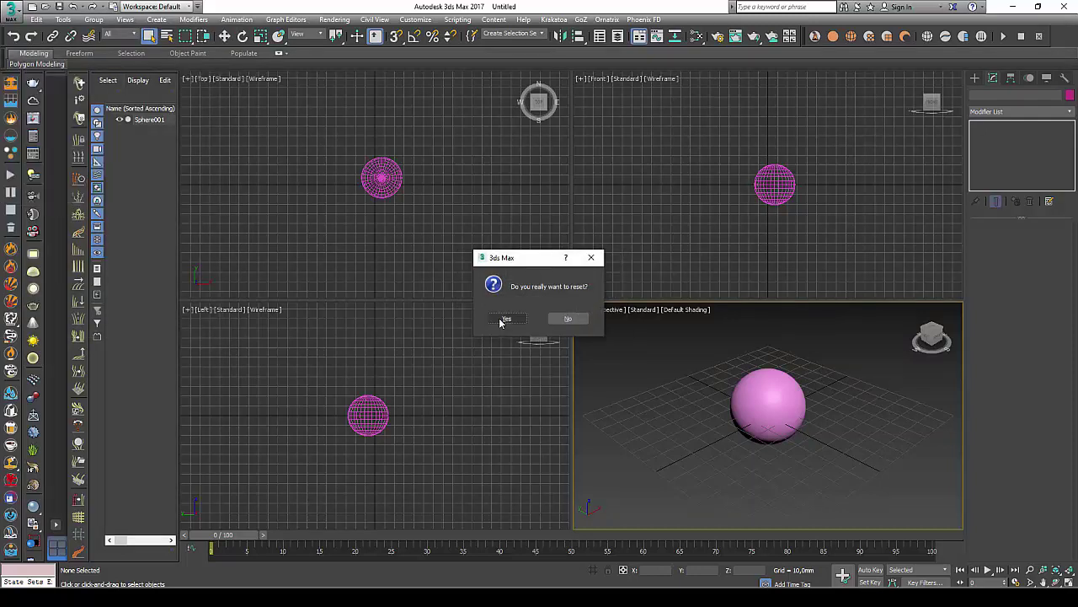
click(505, 319)
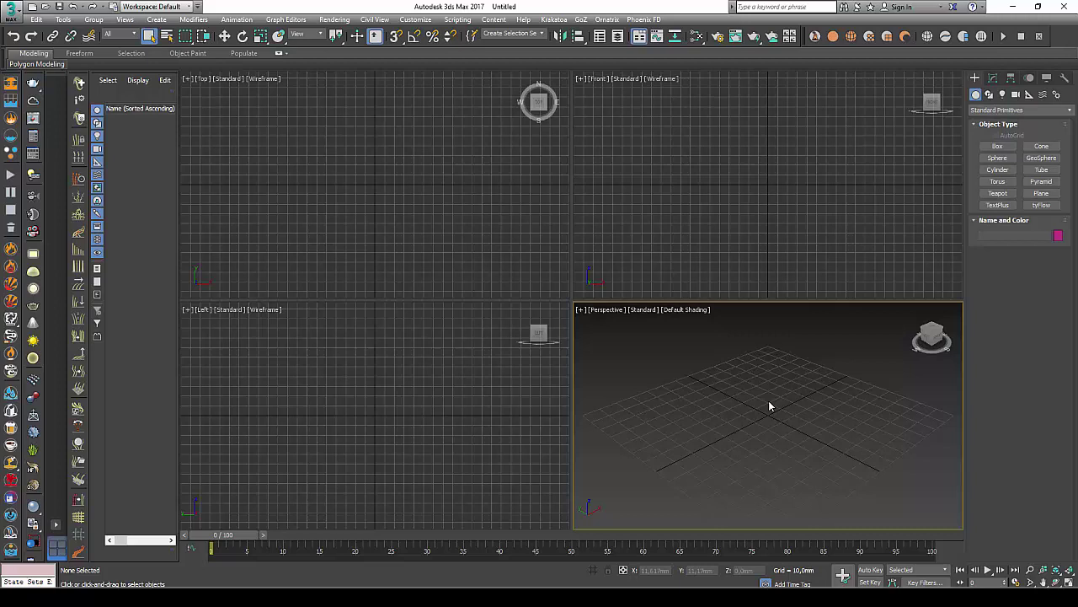
drag(728, 392, 803, 438)
Create a tall upright box about 48 × 10.4 × 55 mm in the Top view.
click(997, 146)
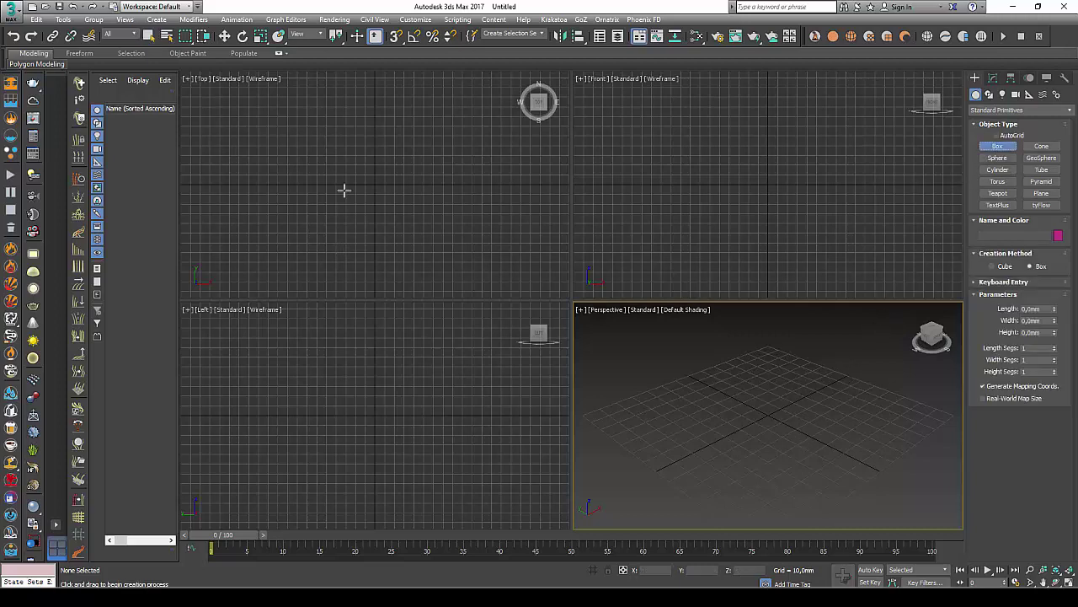
drag(349, 157, 357, 203)
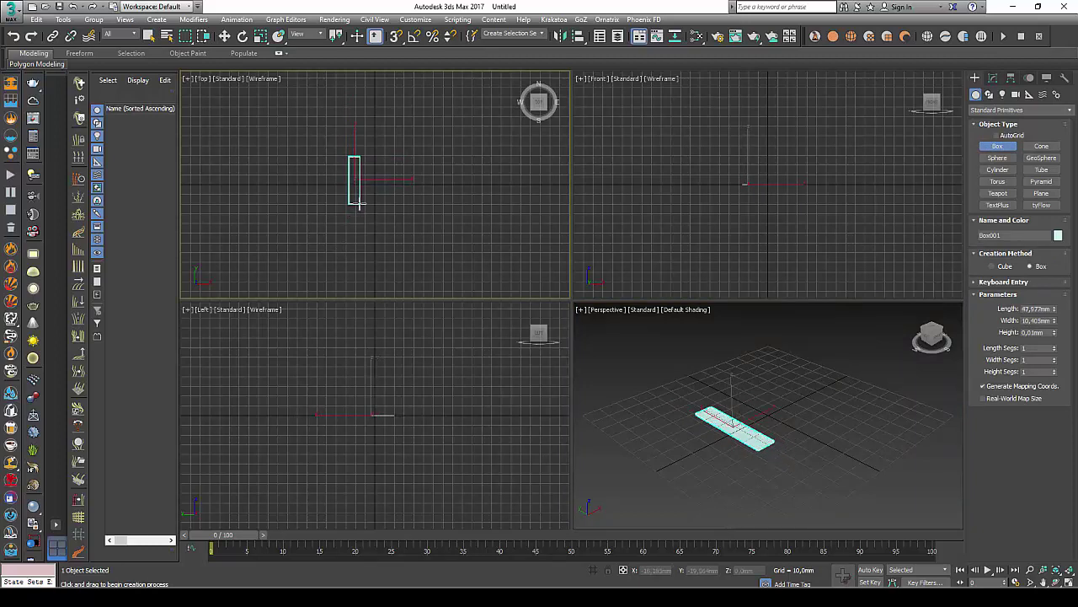
click(352, 151)
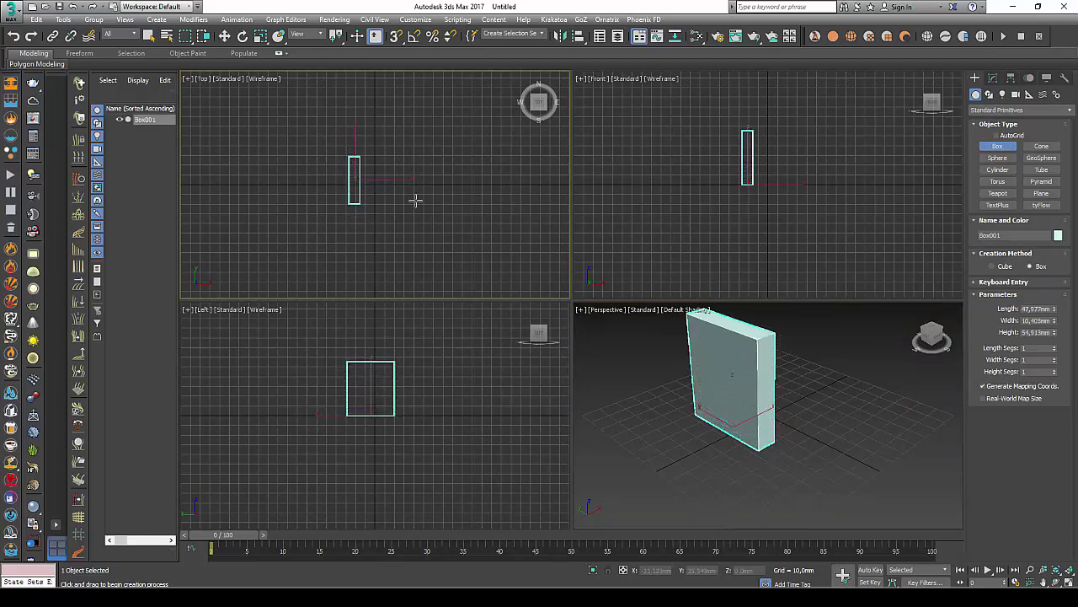
Inspect the new box in a maximized, orbited Perspective view, then activate the Front view for rotating.
middle_drag(747, 394, 748, 410)
click(1070, 581)
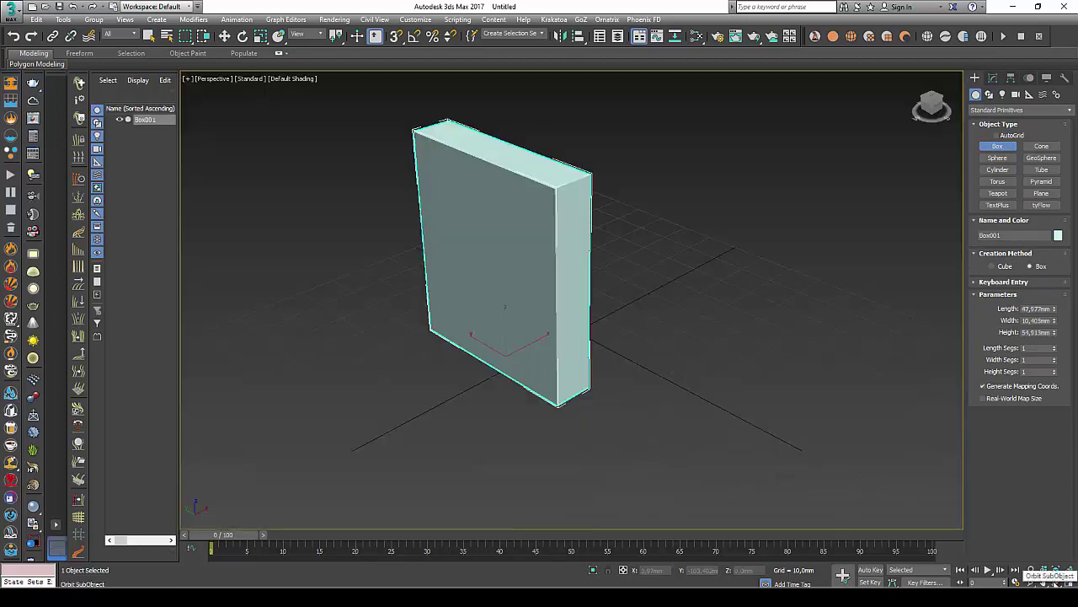
click(1056, 581)
mouse_move(588, 337)
mouse_down()
mouse_move(517, 320)
mouse_move(662, 370)
mouse_up()
click(1069, 581)
right_click(638, 176)
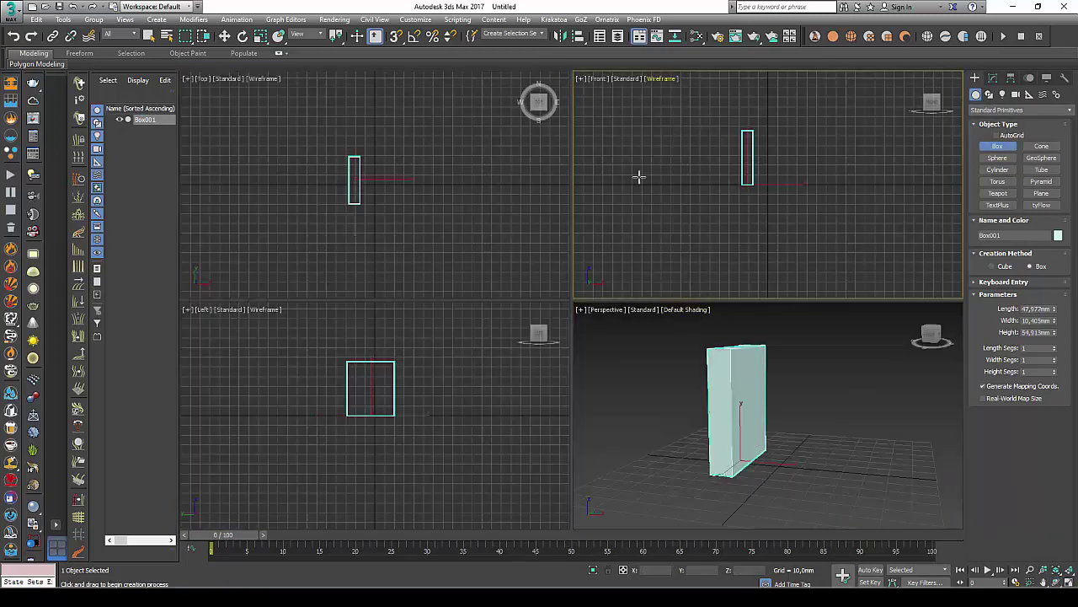
click(242, 35)
right_click(723, 145)
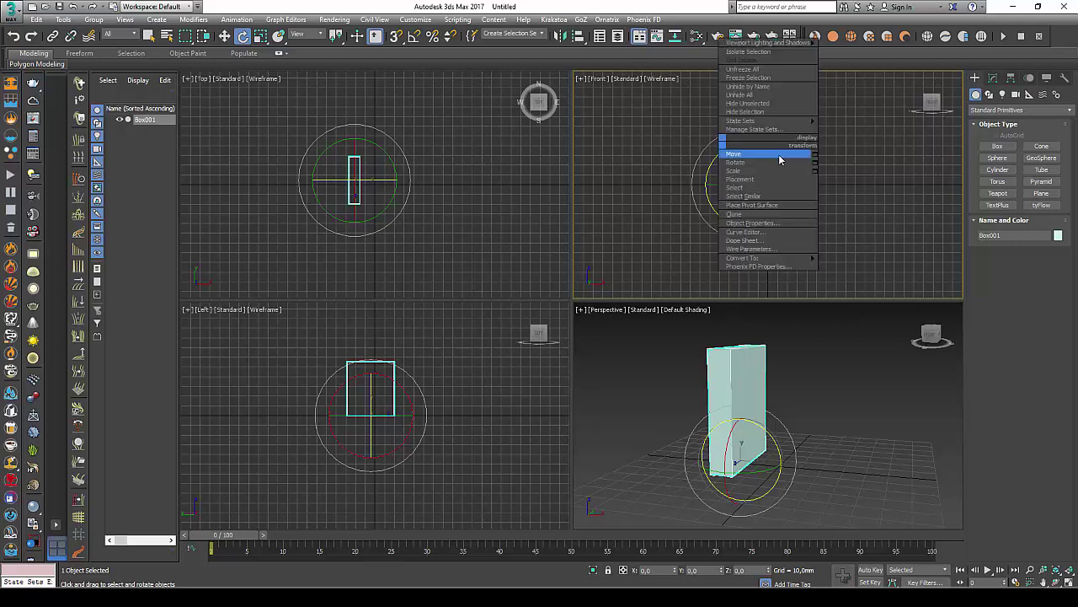
With angle snap on, make a copy of the slab rotated -90° as Box002.
click(415, 36)
shift+drag(775, 152, 823, 174)
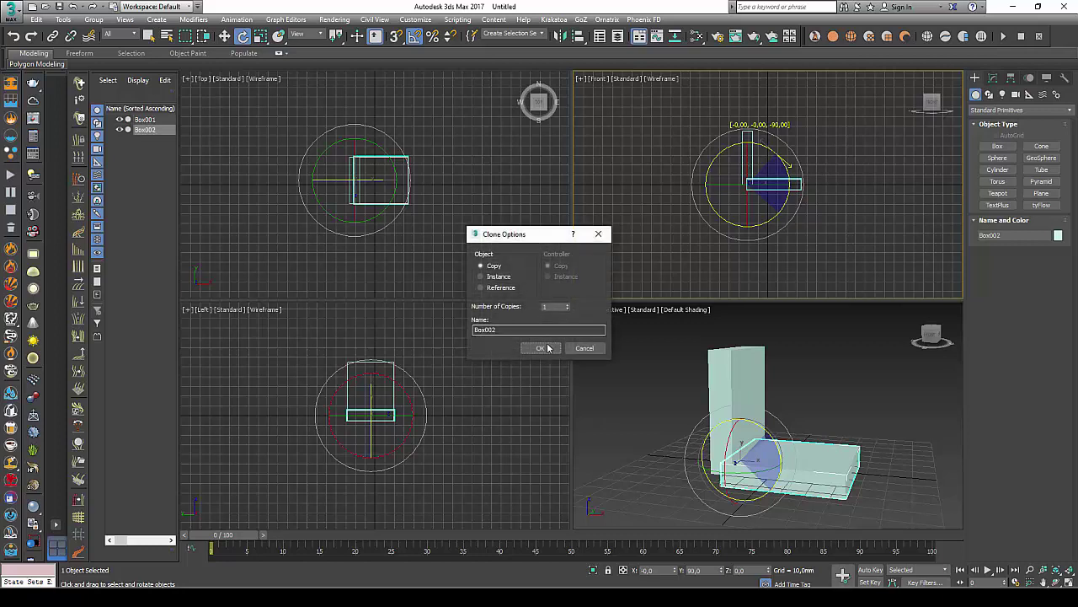
click(544, 348)
Move Box002 so its edge lines up against the base of Box001.
key(w)
scroll(763, 210, up, 3)
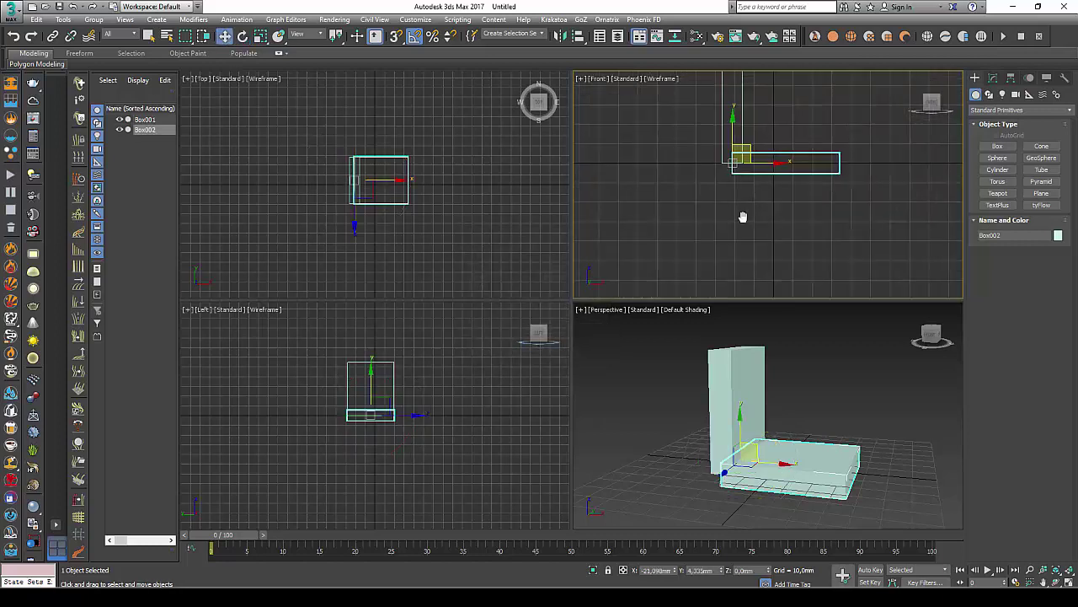
middle_drag(742, 217, 725, 286)
scroll(726, 286, up, 2)
drag(727, 227, 747, 207)
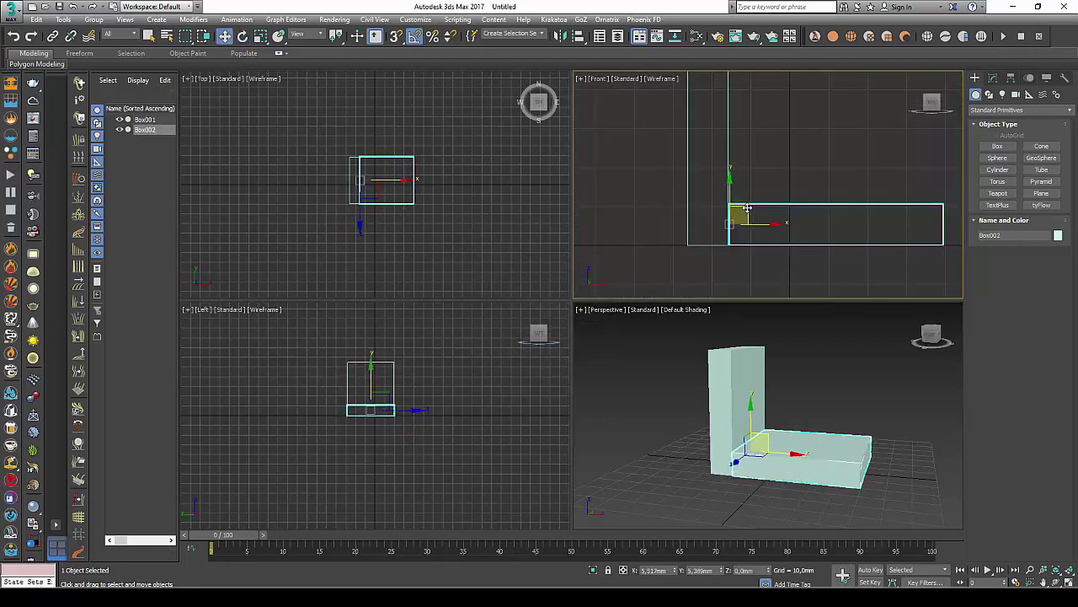
scroll(741, 215, up, 2)
scroll(746, 223, up, 2)
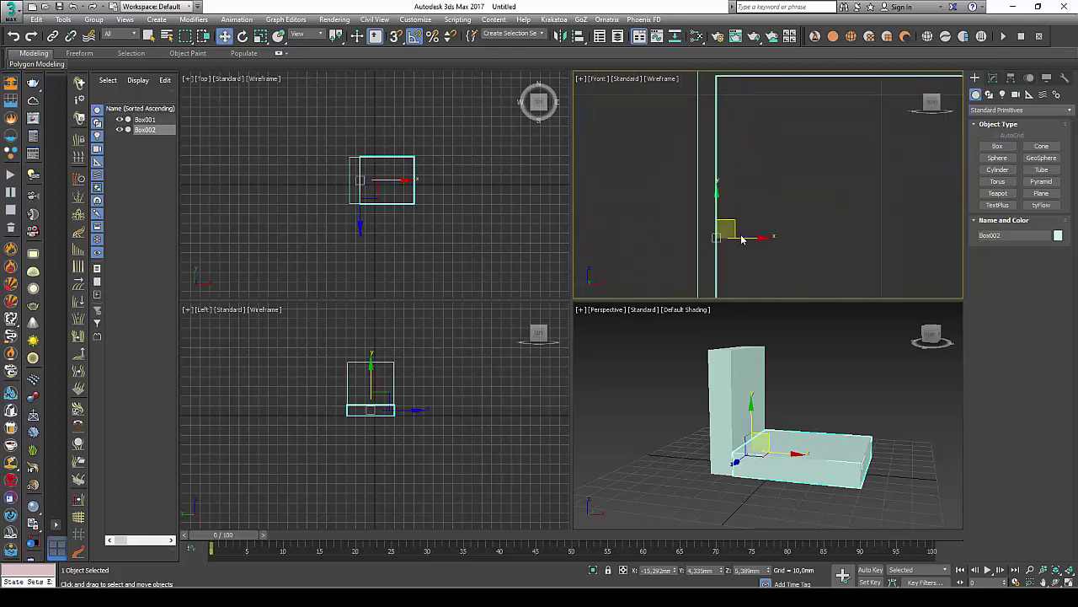
drag(742, 239, 719, 232)
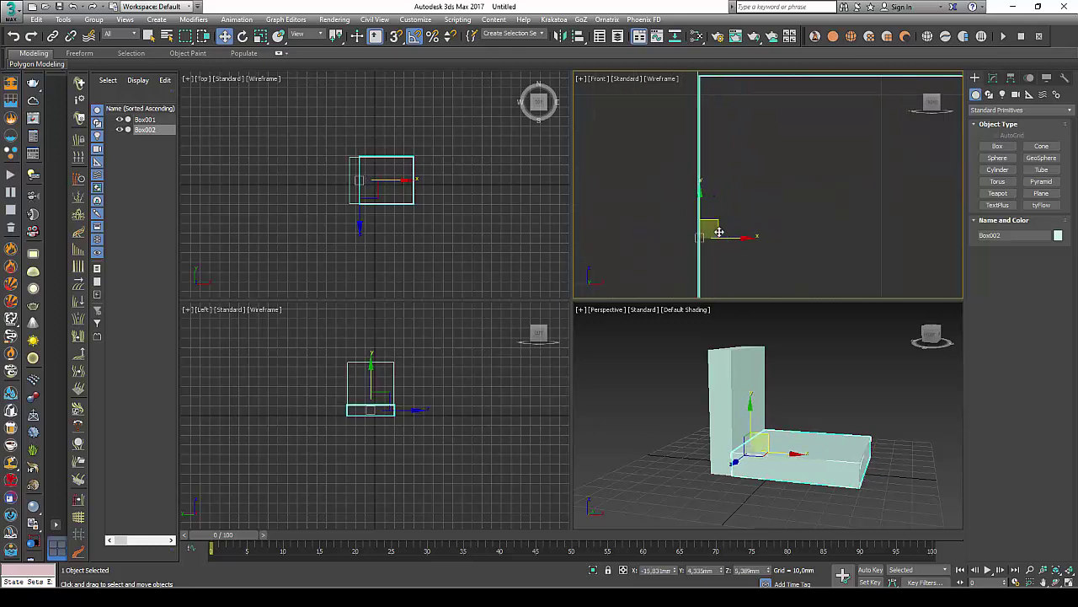
middle_drag(718, 231, 663, 253)
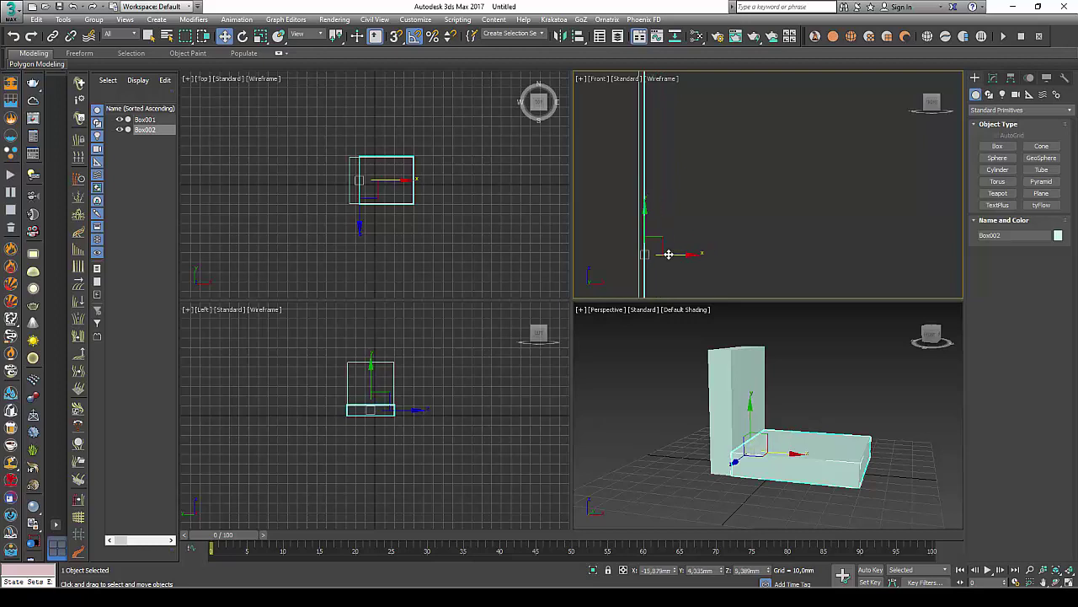
Check the selection of both boxes and finish with Box001 selected.
click(671, 327)
click(640, 252)
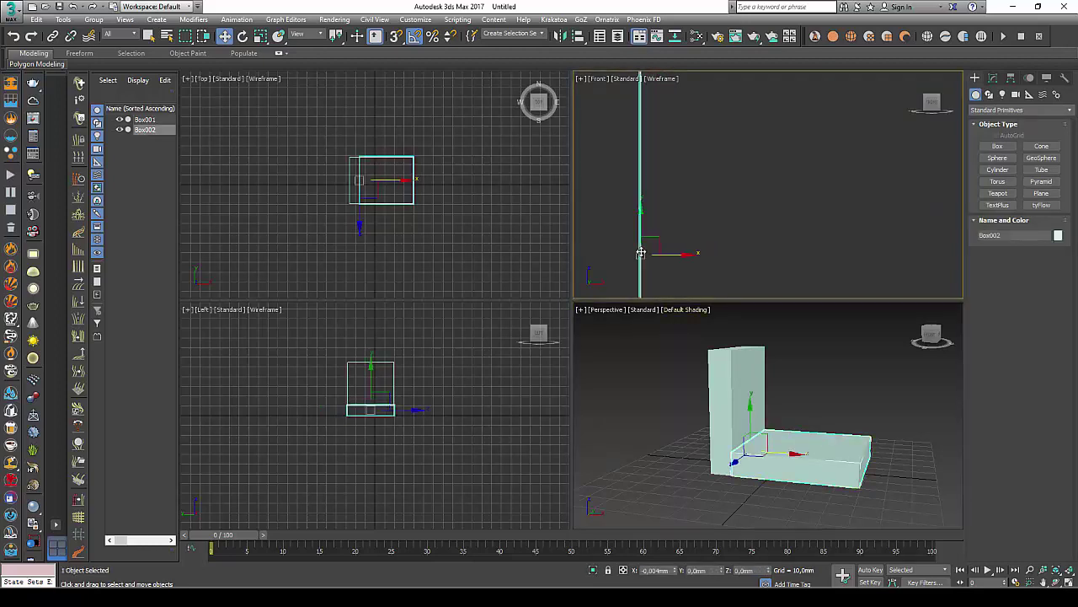
click(686, 383)
key(ctrl+a)
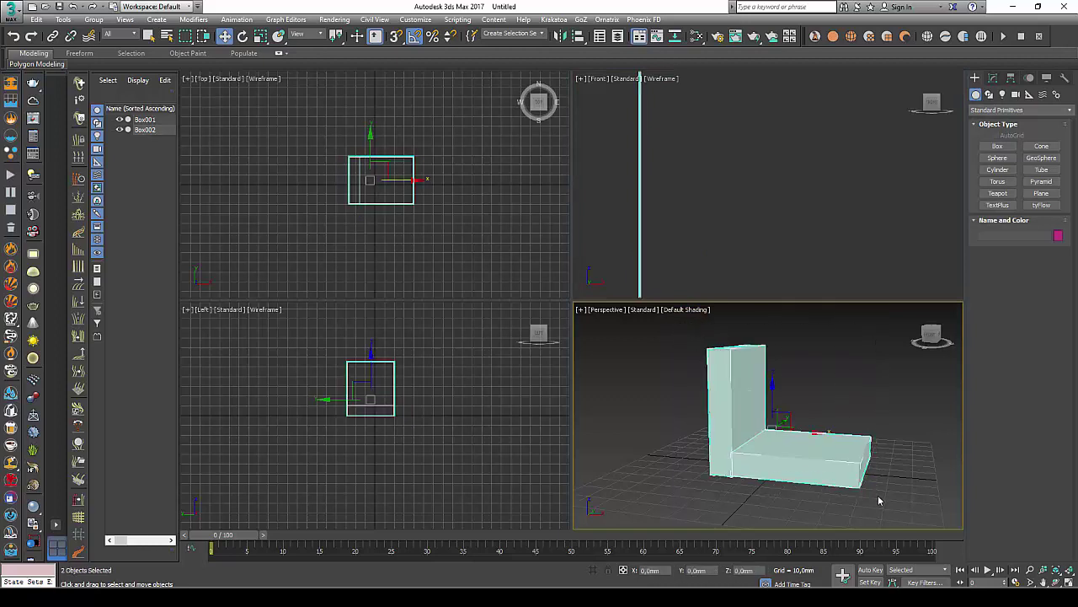
click(891, 411)
click(764, 358)
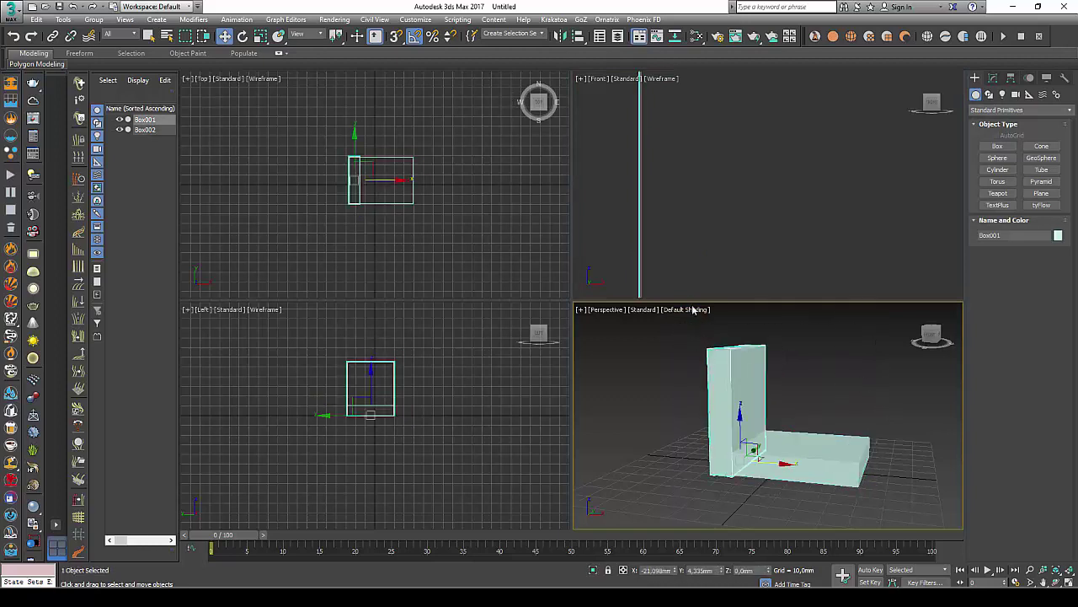
In the Slate Material Editor, assign Box001 a Standard material with a blue Ambient colour.
click(697, 36)
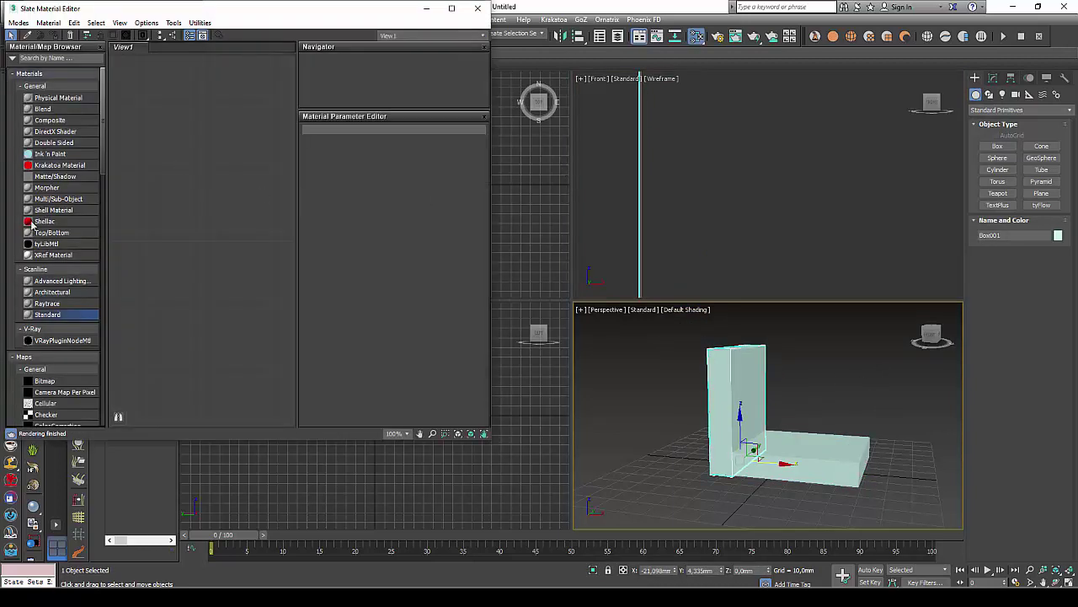
drag(54, 315, 191, 236)
double_click(212, 169)
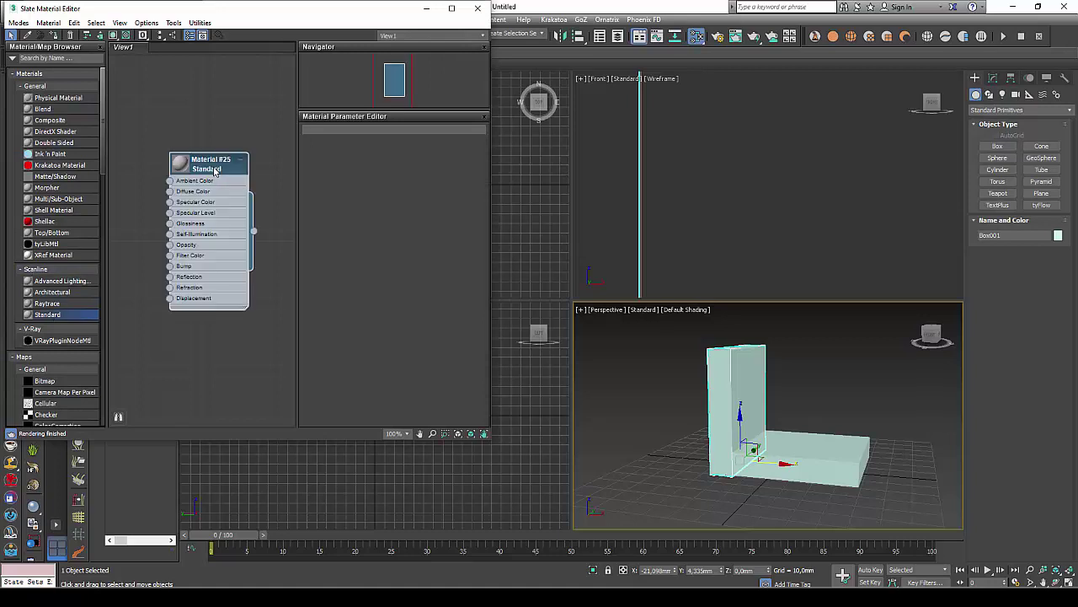
click(53, 36)
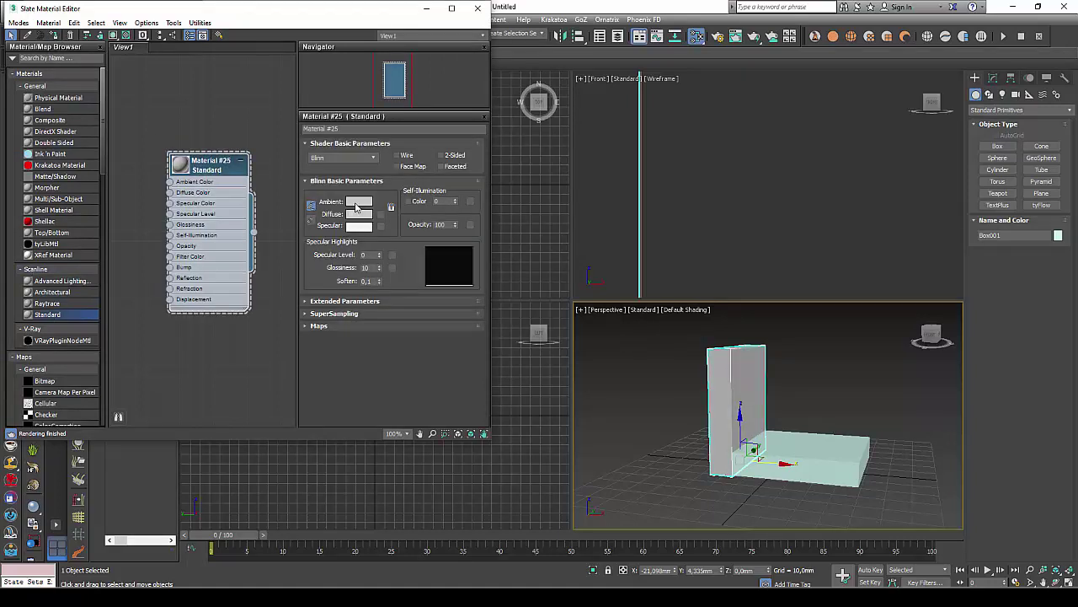
click(357, 204)
drag(291, 91, 285, 76)
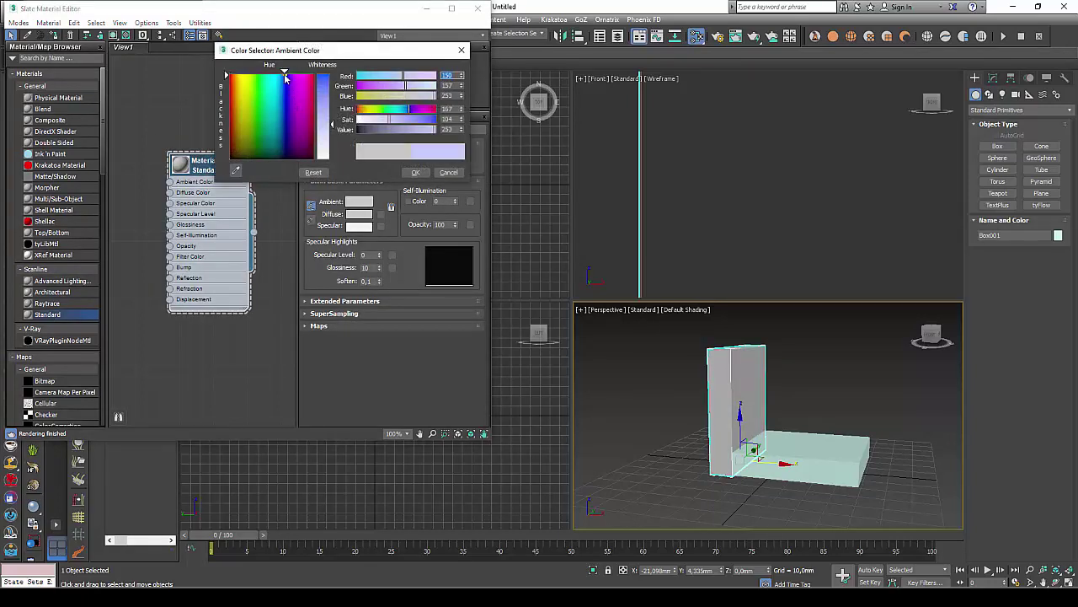
click(414, 173)
Give Box002 a second Standard material, Material #26, with yellow Ambient, then close the editor.
click(834, 429)
mouse_move(209, 150)
mouse_down()
mouse_move(261, 149)
mouse_move(171, 148)
mouse_up()
double_click(176, 150)
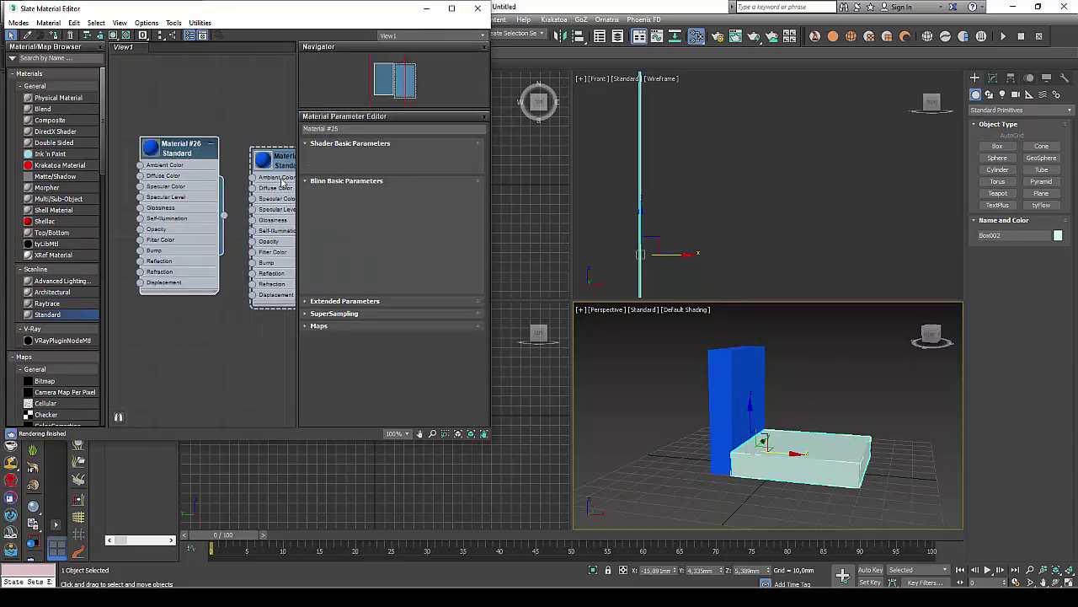
click(368, 203)
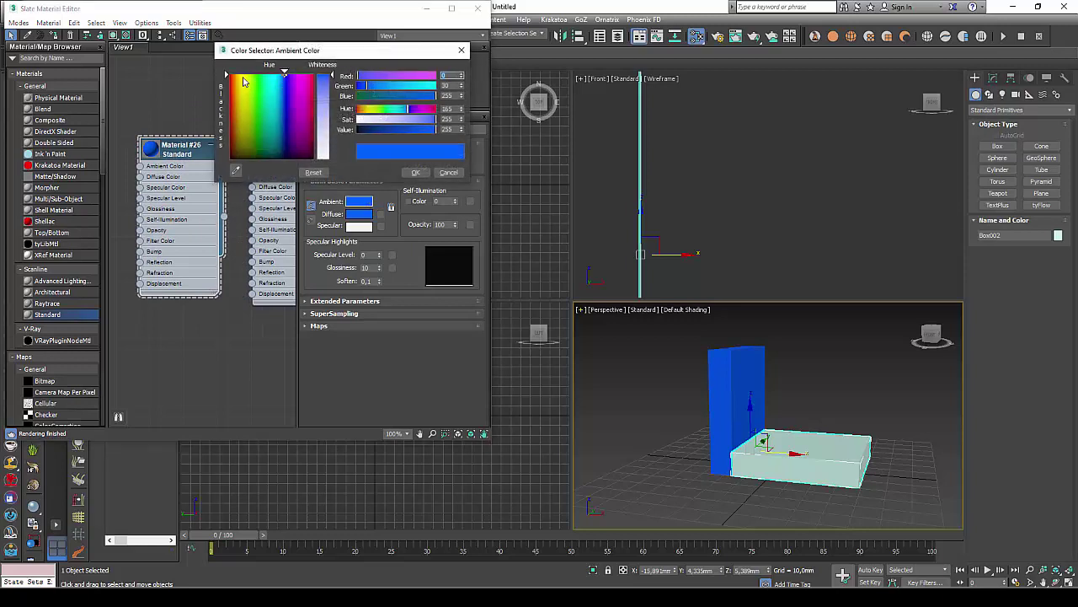
click(242, 76)
click(413, 172)
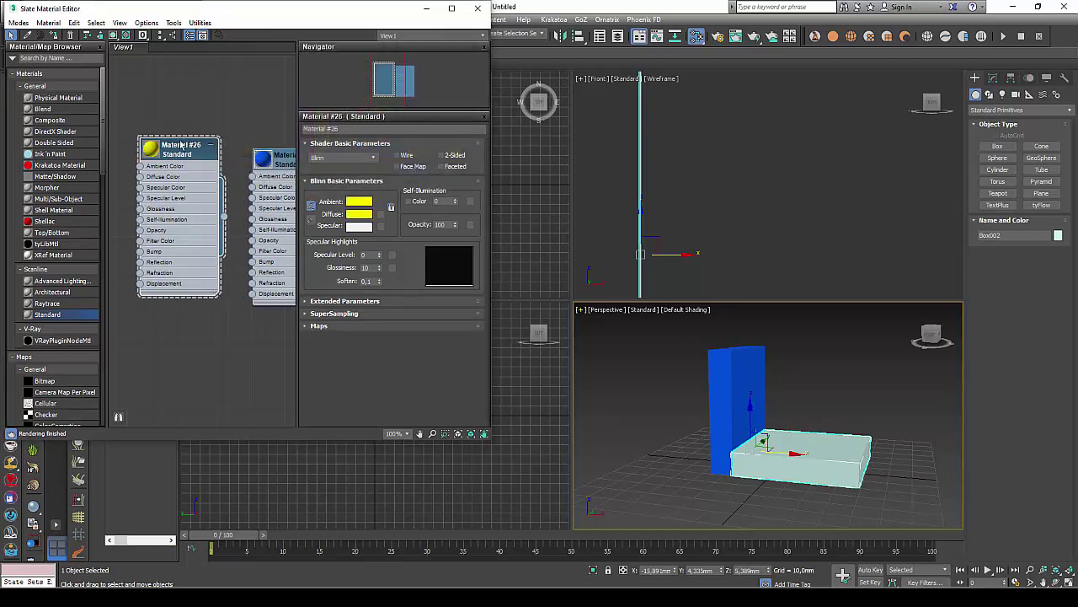
drag(181, 144, 192, 153)
click(53, 37)
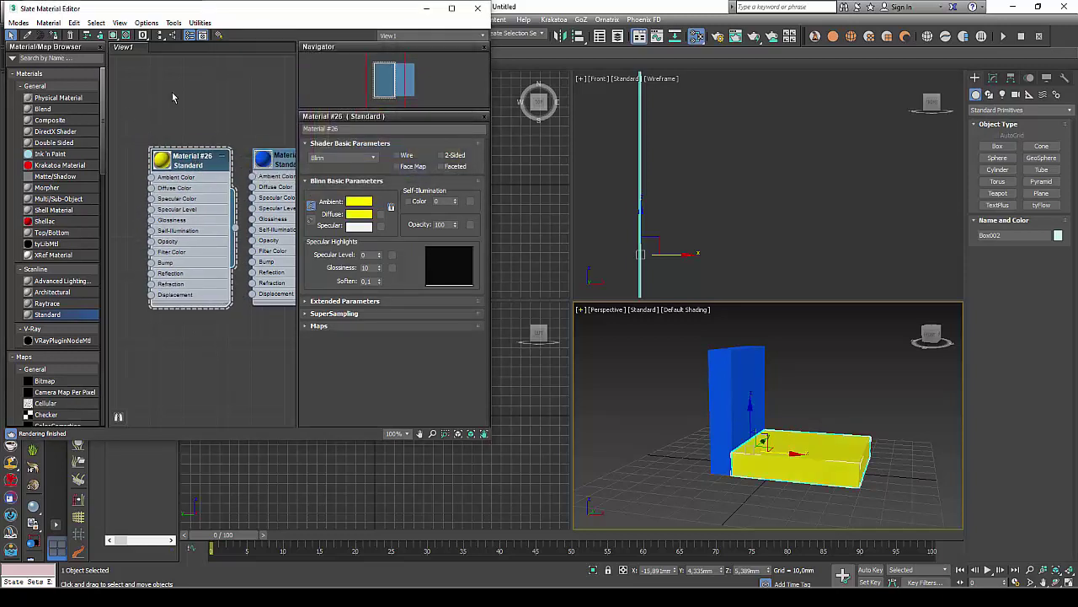
click(478, 8)
Select Box001, add an Unwrap UVW modifier, and bring up its UV editor.
click(639, 386)
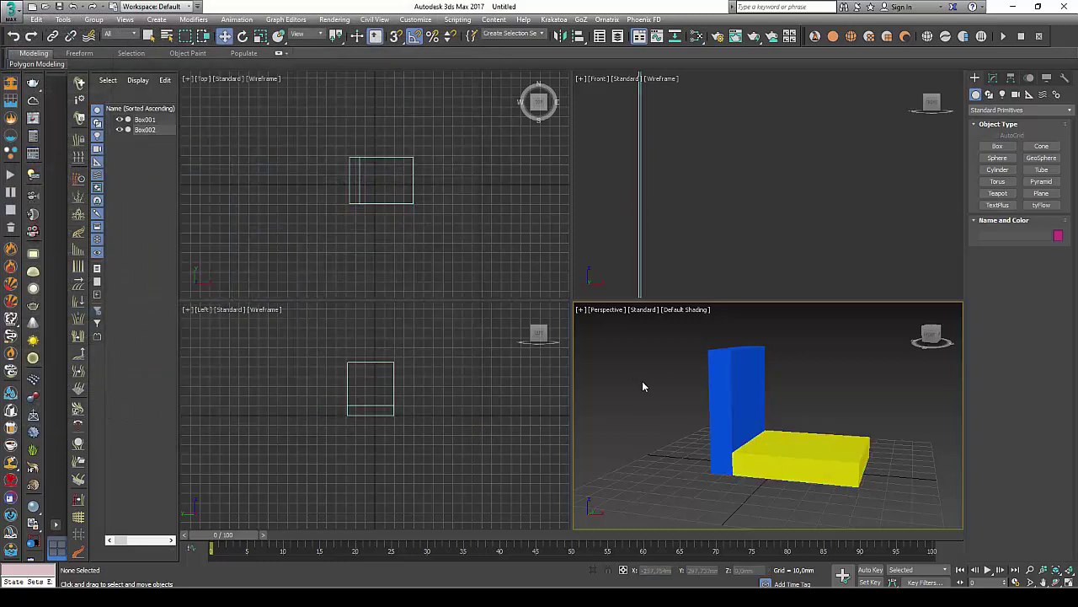
click(736, 404)
click(993, 79)
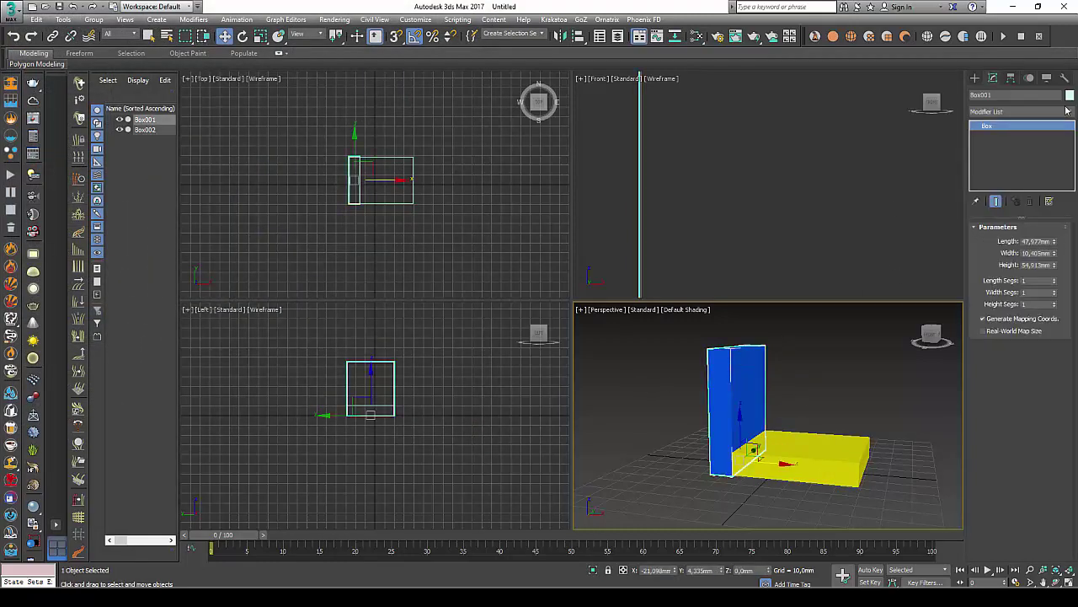
click(1068, 113)
scroll(1046, 489, down, 15)
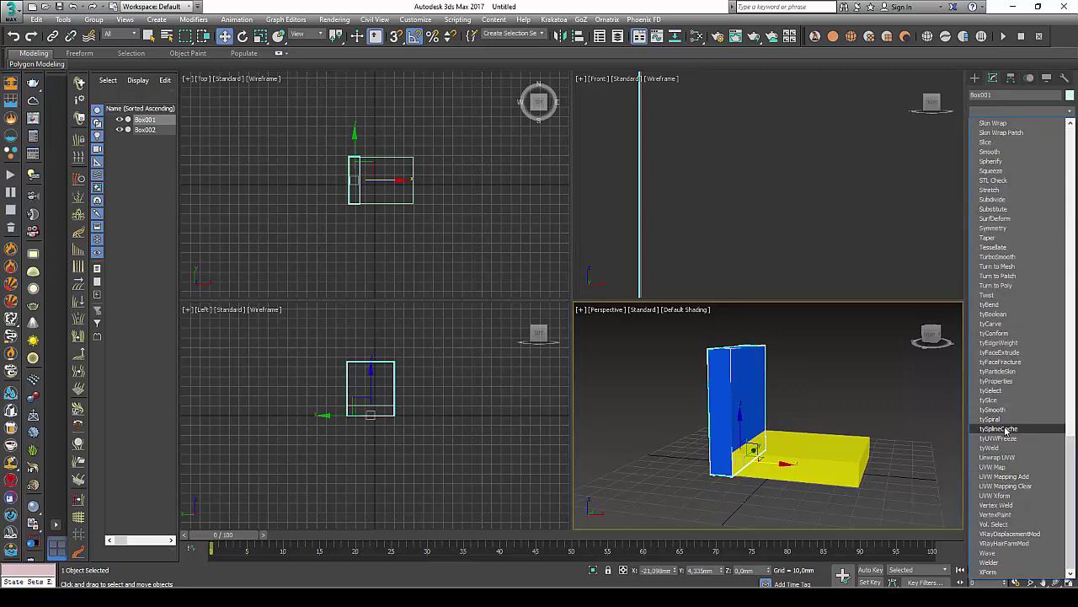
click(1003, 457)
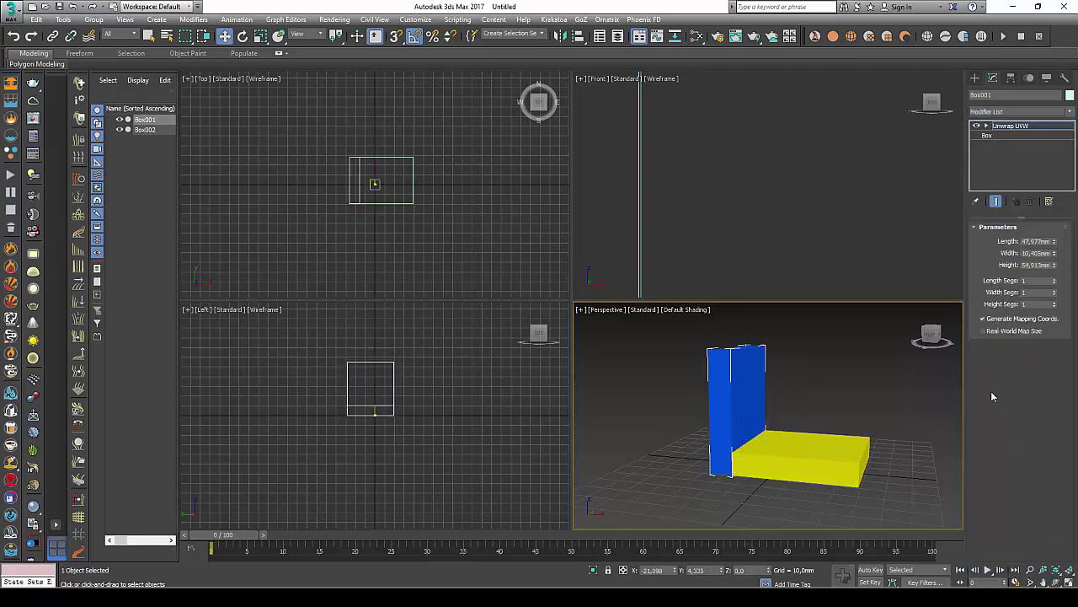
click(1019, 461)
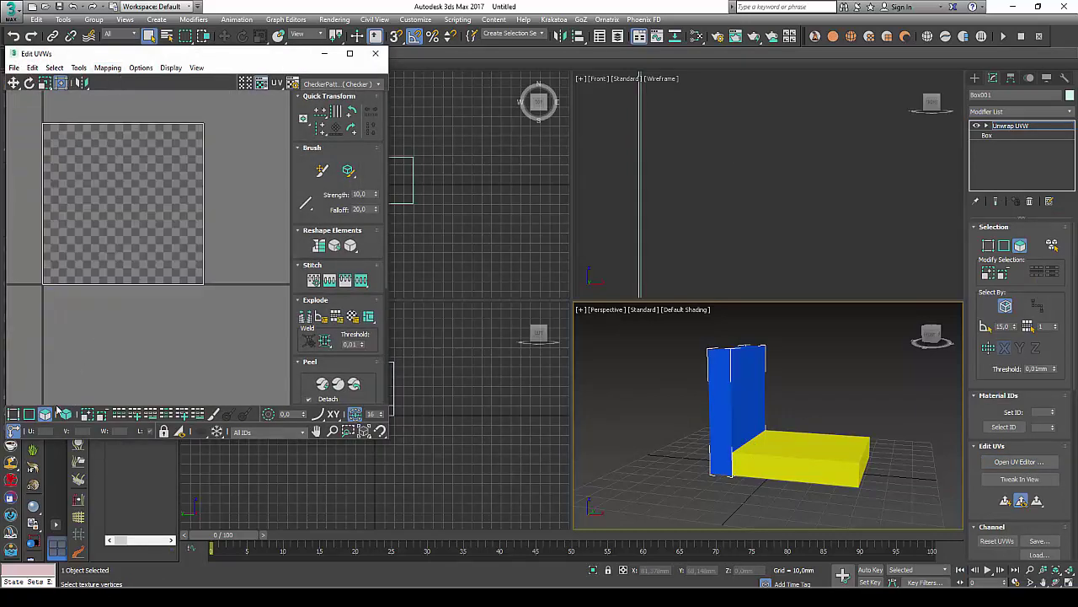
Unfold all of Box001's UV faces with Unfold Mapping.
drag(20, 119, 273, 361)
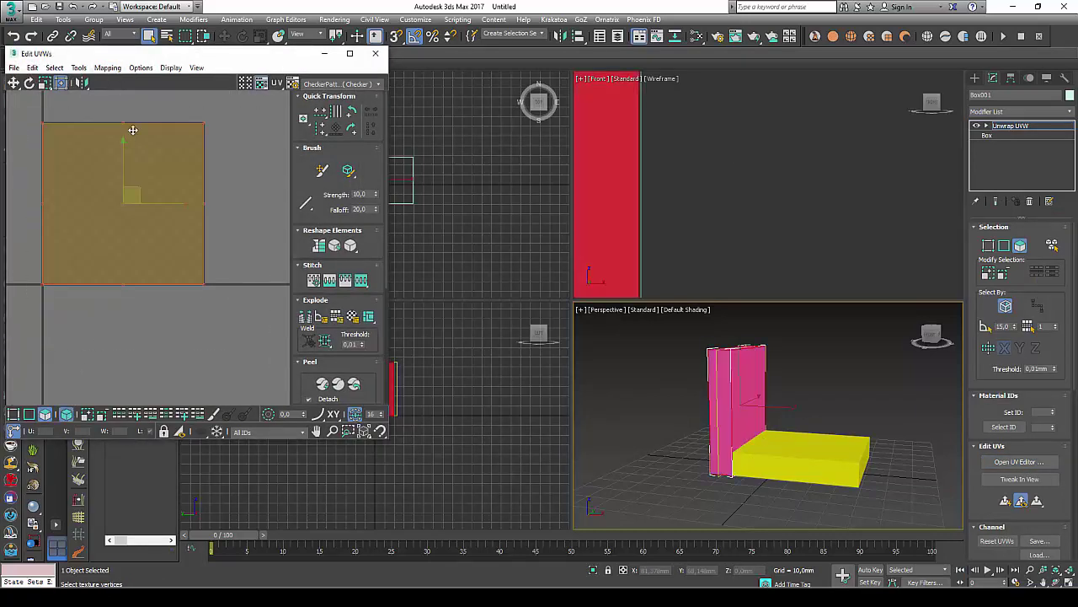
click(117, 69)
click(143, 108)
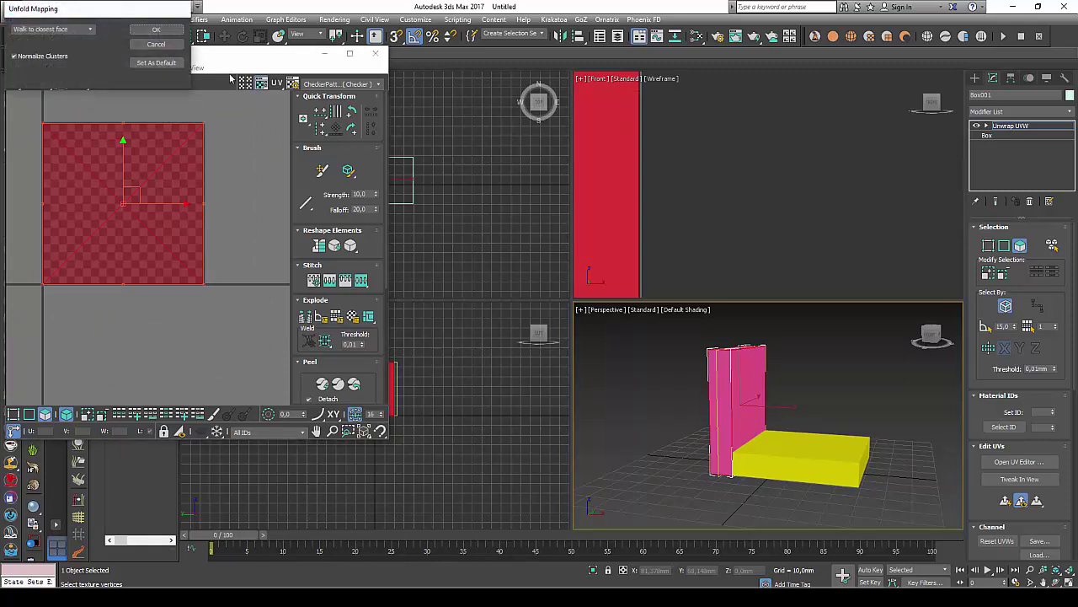
click(149, 31)
click(375, 53)
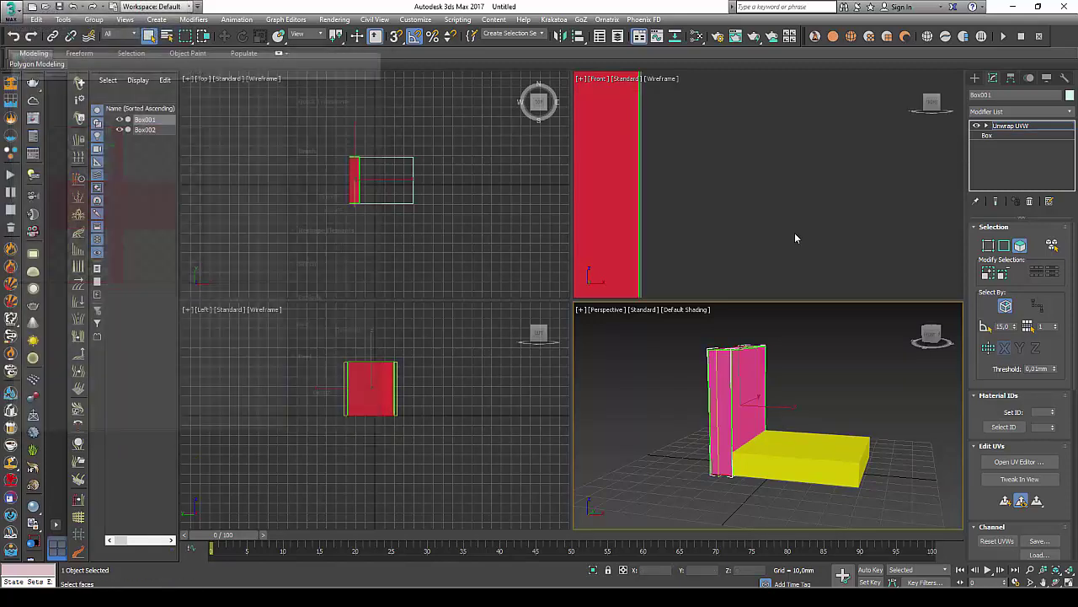
Add Unwrap UVW to Box002 and unfold all of its UV faces the same way.
click(842, 474)
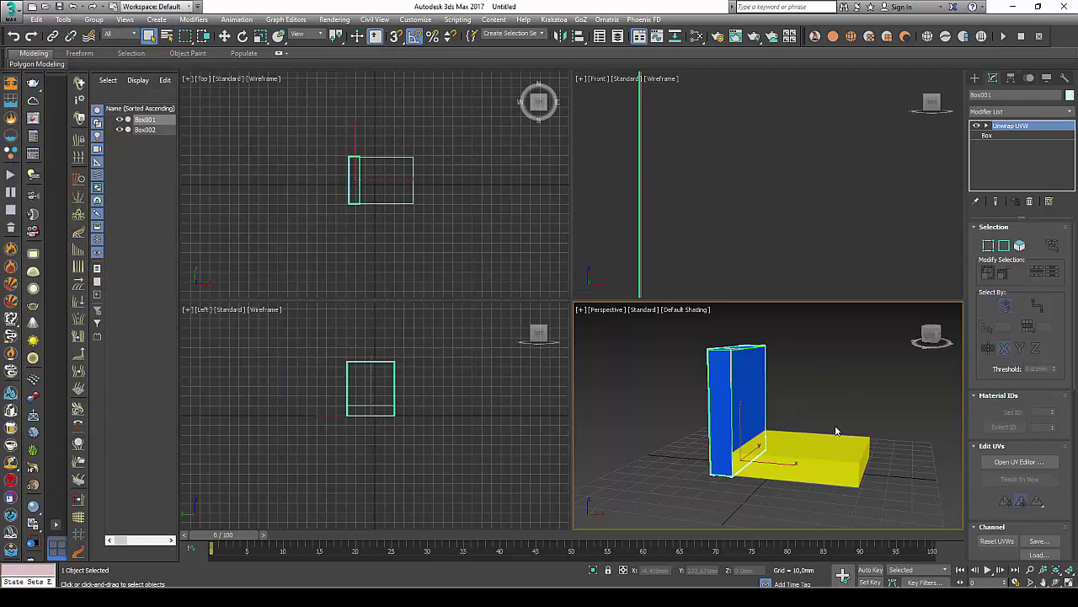
click(1070, 111)
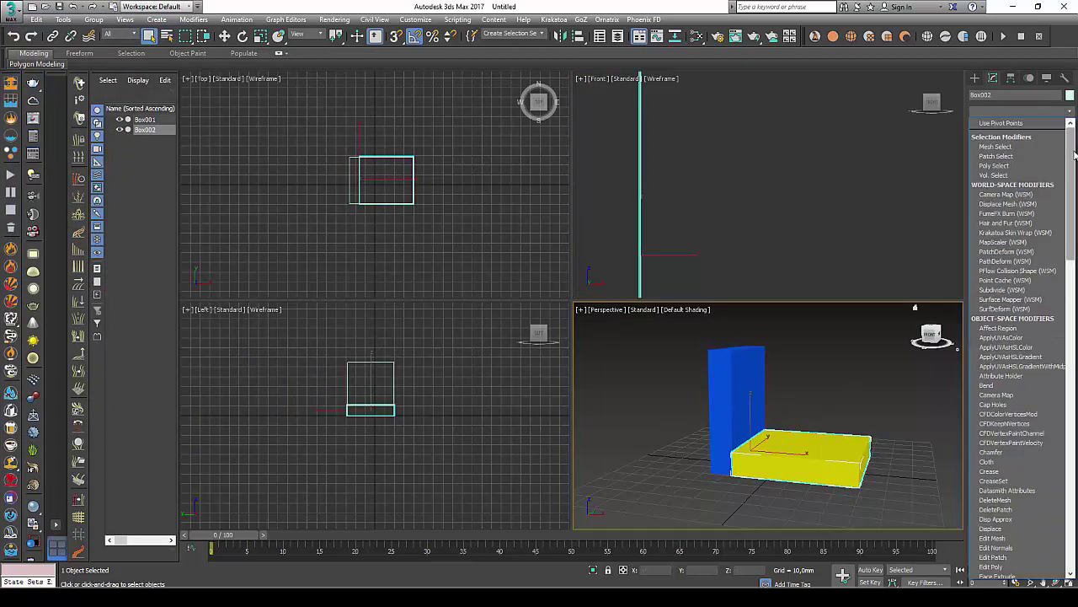
scroll(1019, 354, down, 10)
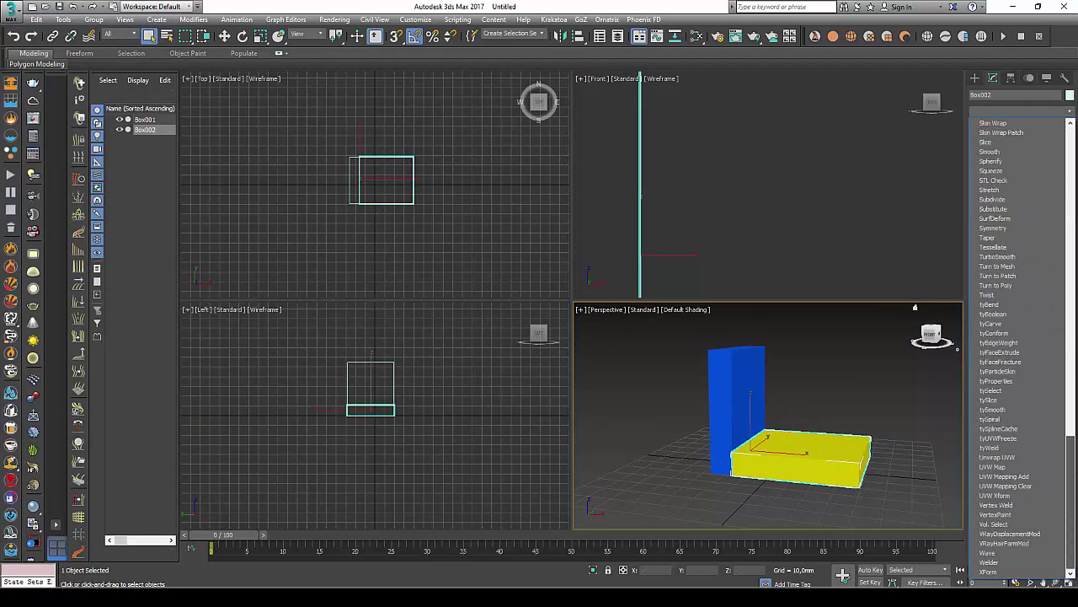
click(1021, 457)
click(1022, 462)
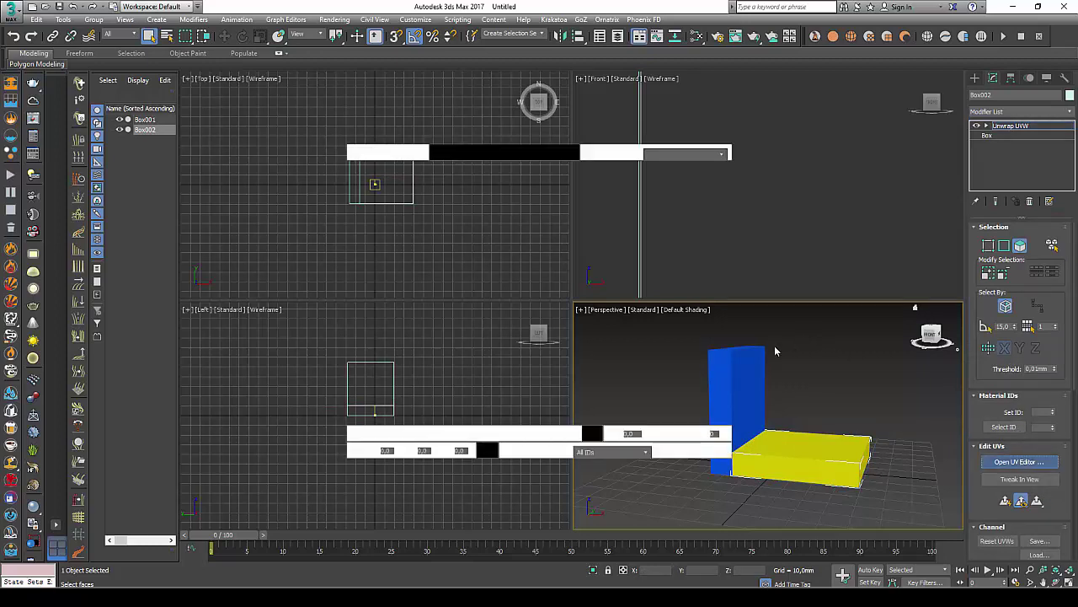
click(66, 414)
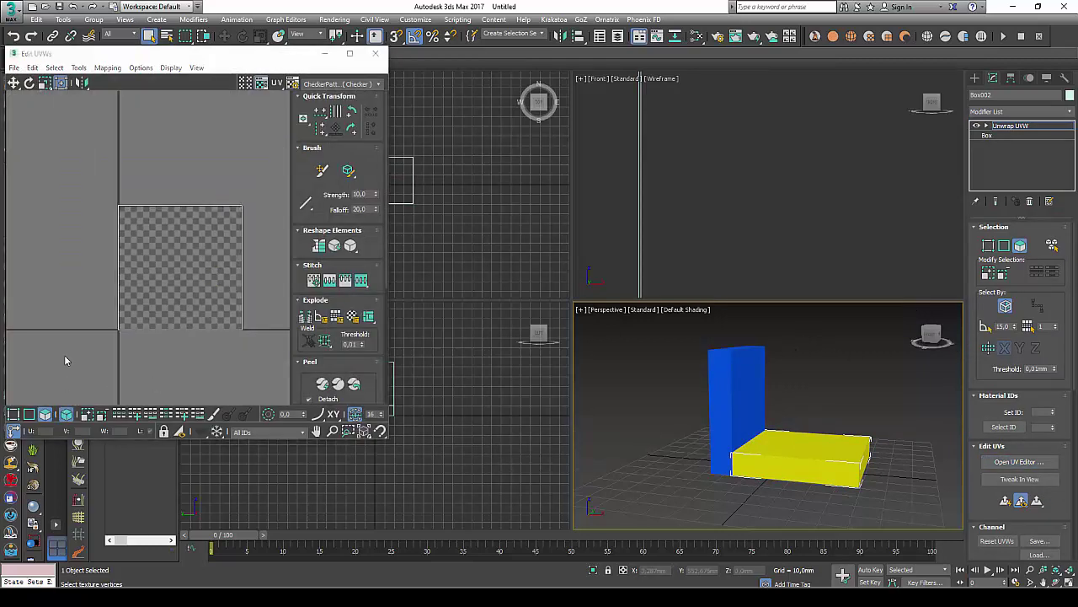
drag(68, 131, 282, 394)
click(107, 67)
click(135, 109)
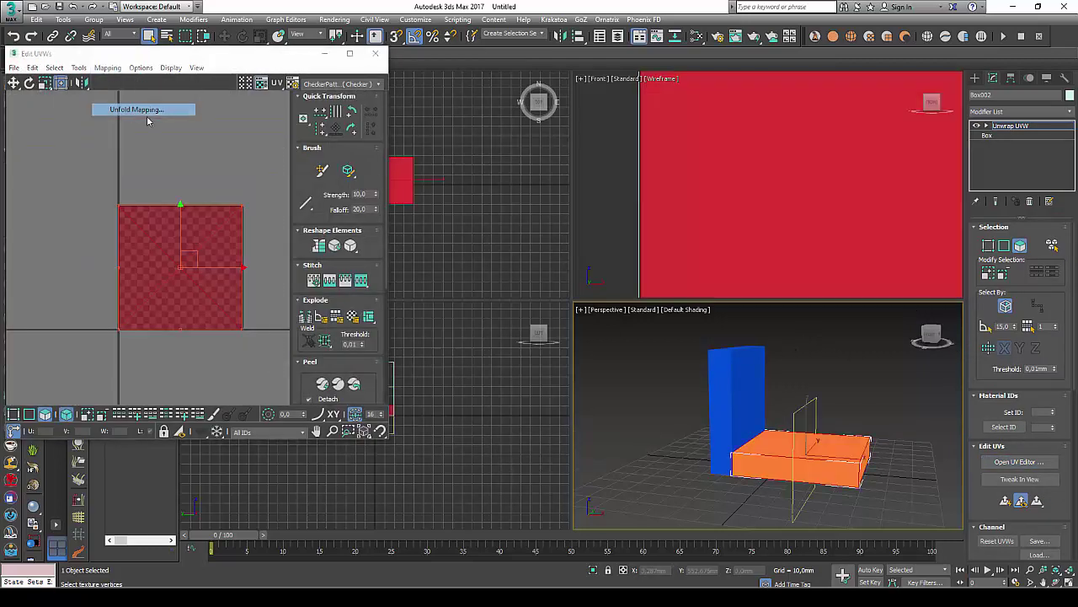
click(155, 29)
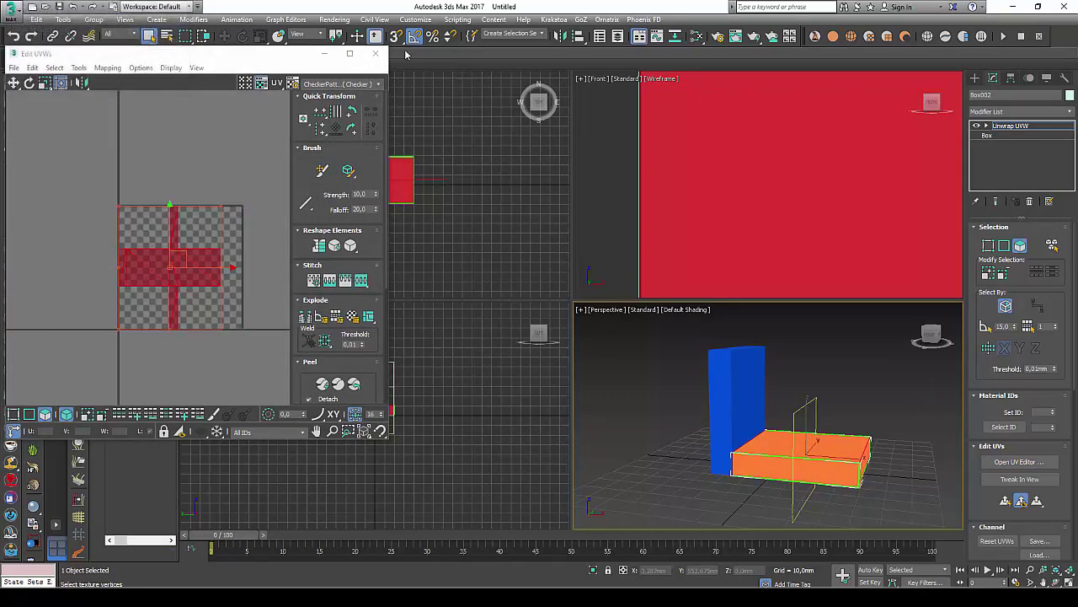
click(375, 53)
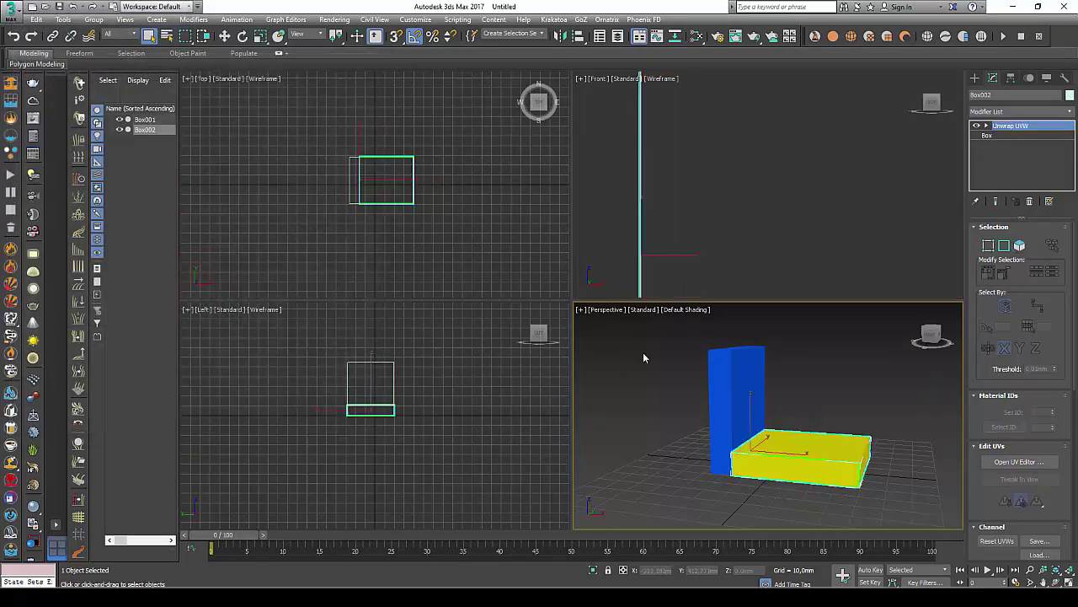
Select both boxes and convert them to an editable object type.
key(ctrl+a)
right_click(807, 462)
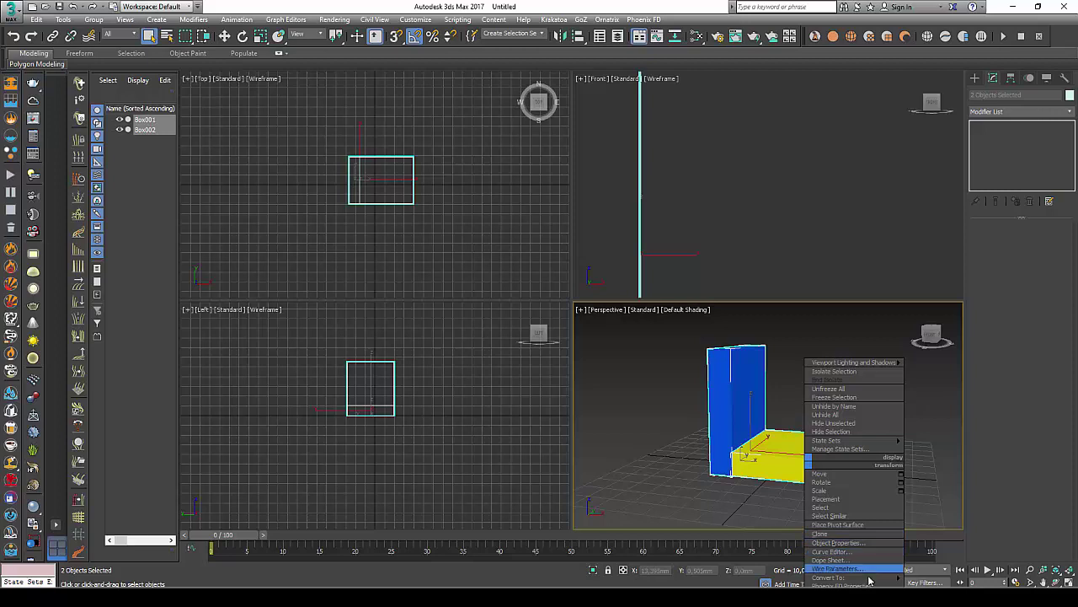
mouse_move(829, 577)
click(956, 573)
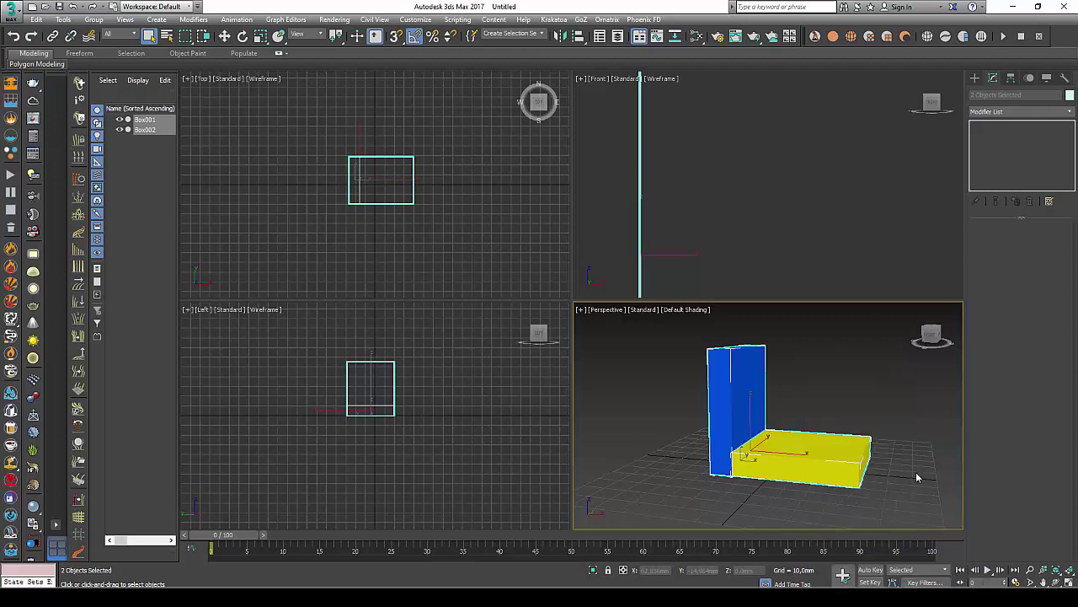
Export the boxes to the Desktop as the FBX file Test with Smoothing Groups included.
click(13, 19)
mouse_move(40, 191)
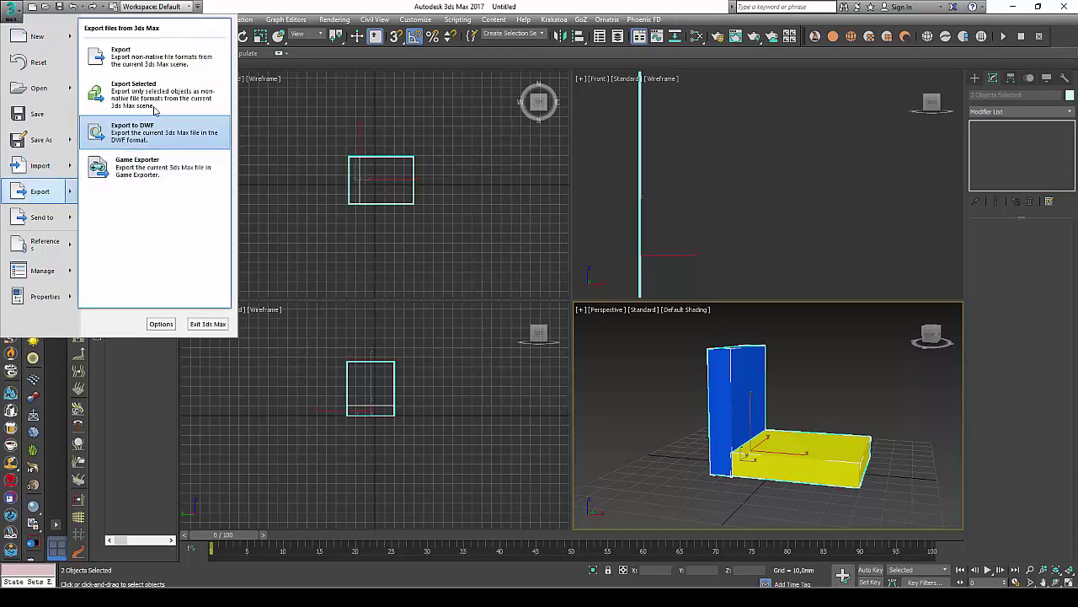
click(109, 80)
text(Test)
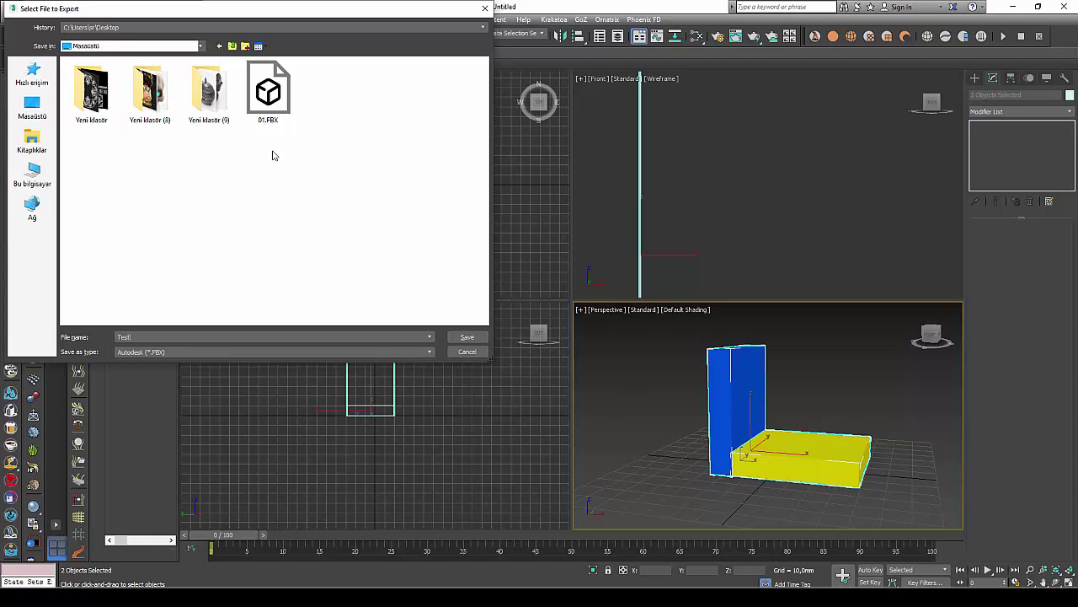
click(466, 345)
click(388, 198)
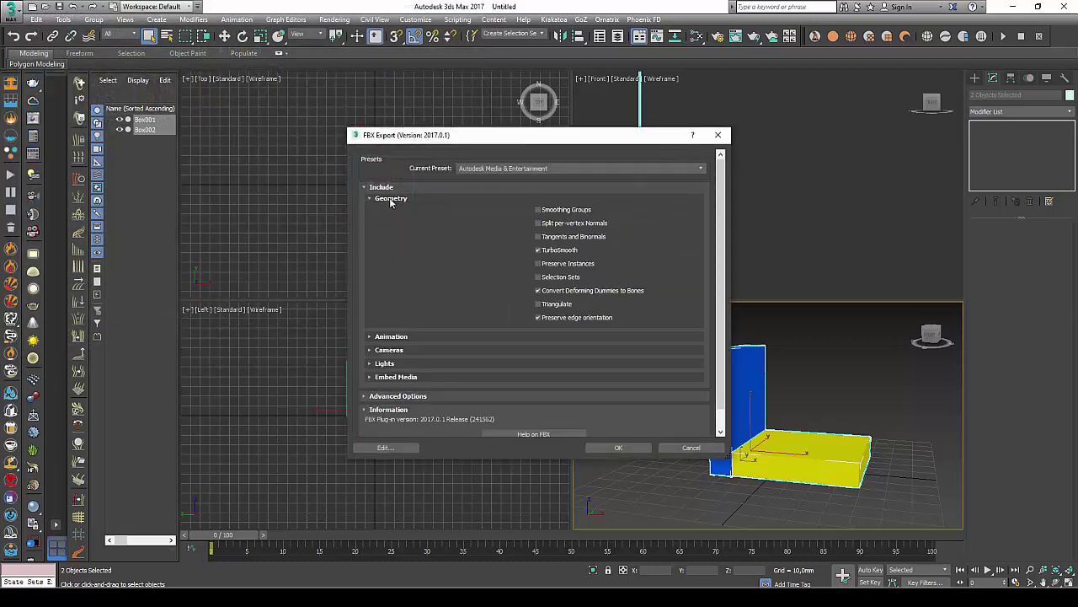
click(537, 209)
click(620, 447)
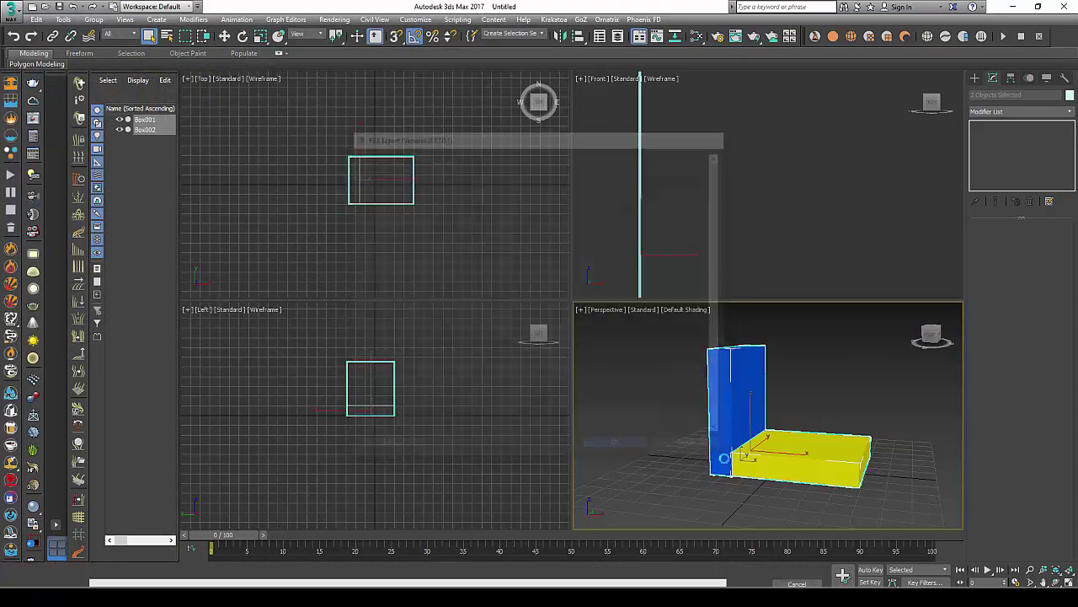
middle_drag(649, 447, 637, 443)
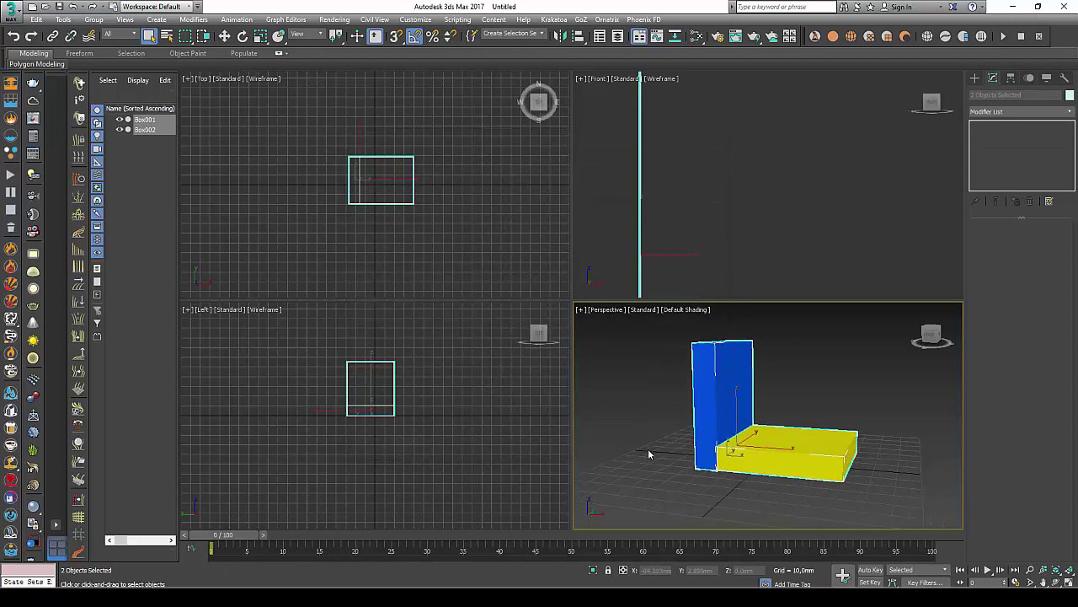
click(648, 448)
Clone the blue and yellow box pair to the right of the originals.
click(1069, 581)
click(1056, 581)
drag(534, 318, 523, 321)
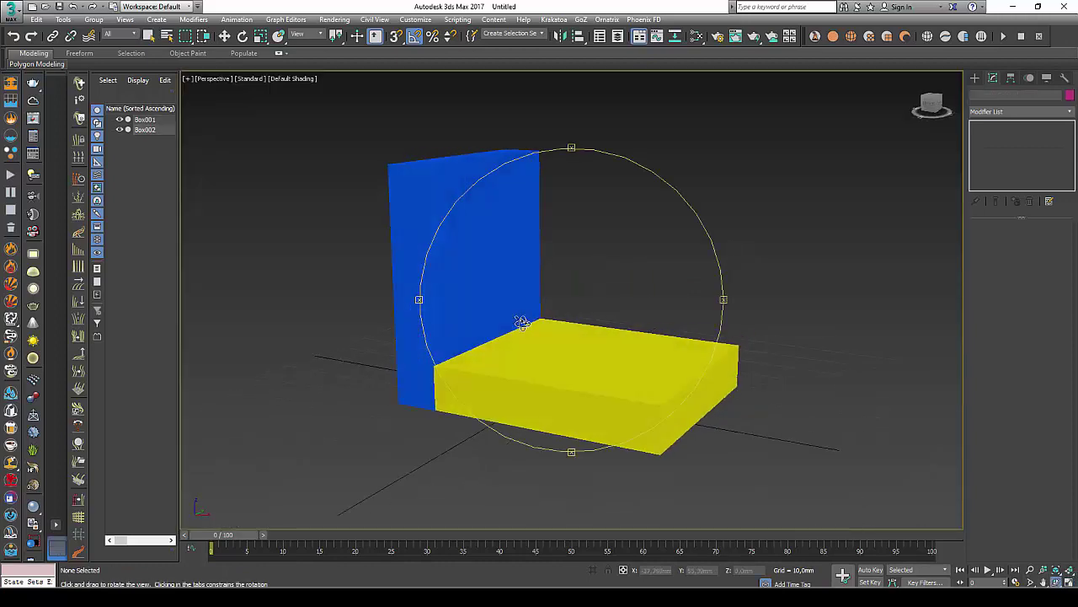
right_click(426, 339)
drag(426, 339, 558, 446)
click(224, 36)
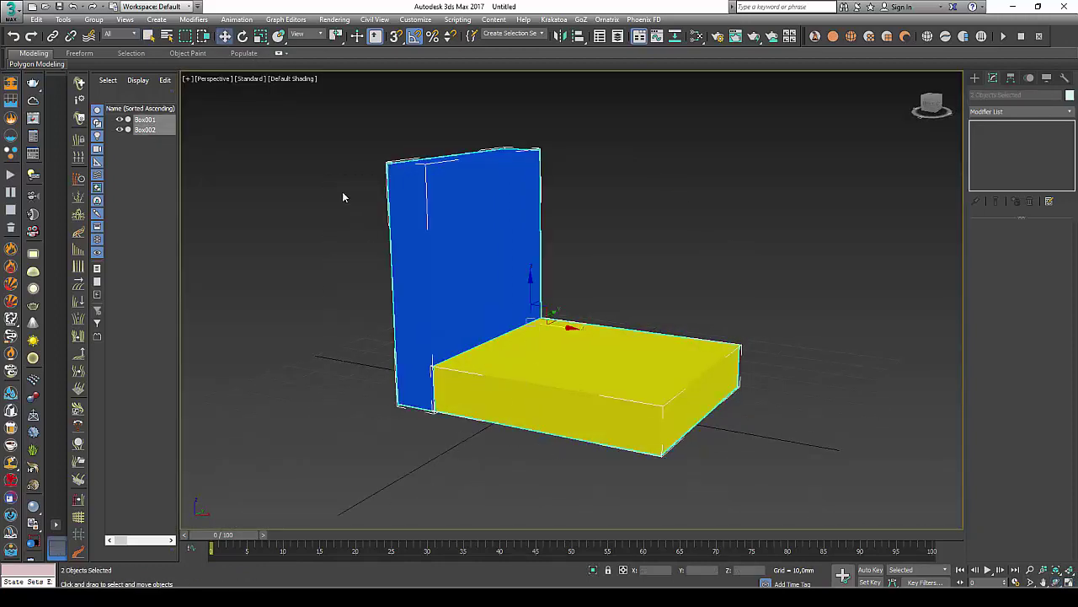
scroll(476, 316, down, 5)
shift+drag(470, 306, 666, 332)
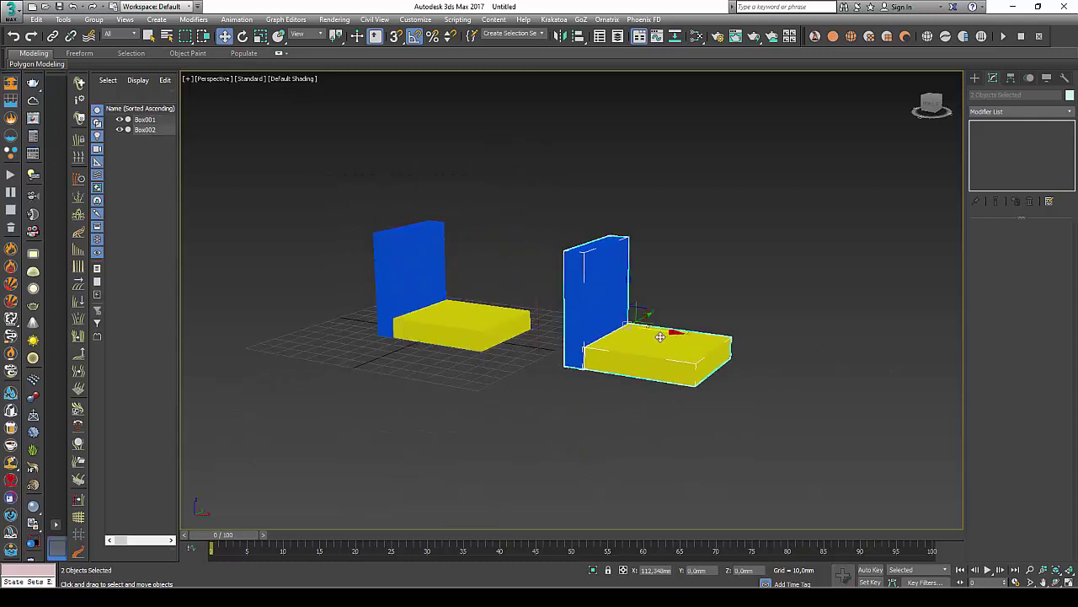
click(542, 346)
Switch the object display to Material Color so the boxes show a neutral colour.
click(597, 297)
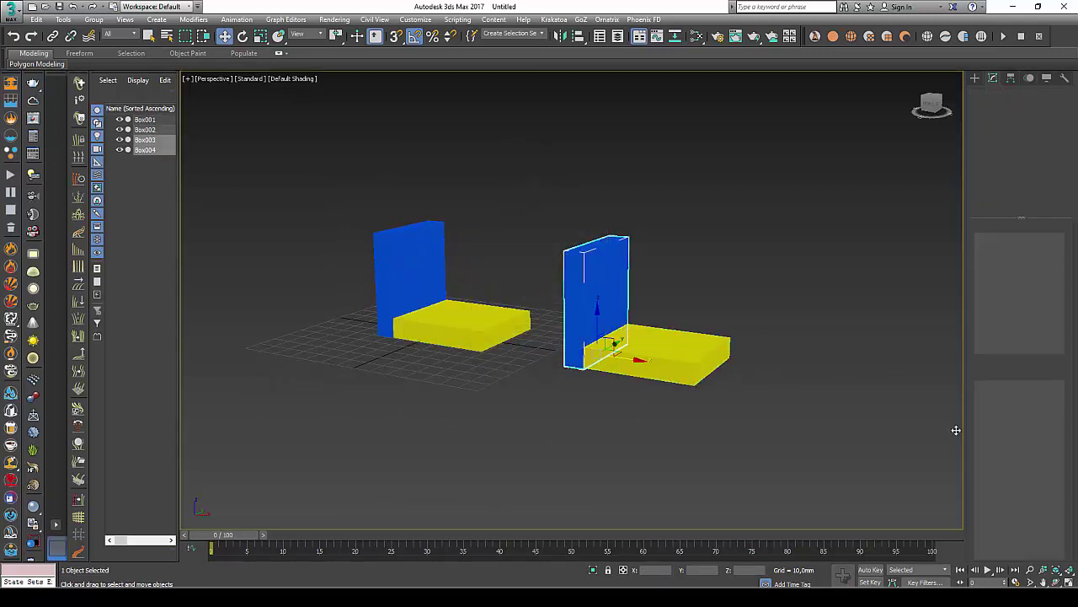
key(ctrl+r)
drag(724, 337, 617, 329)
right_click(618, 328)
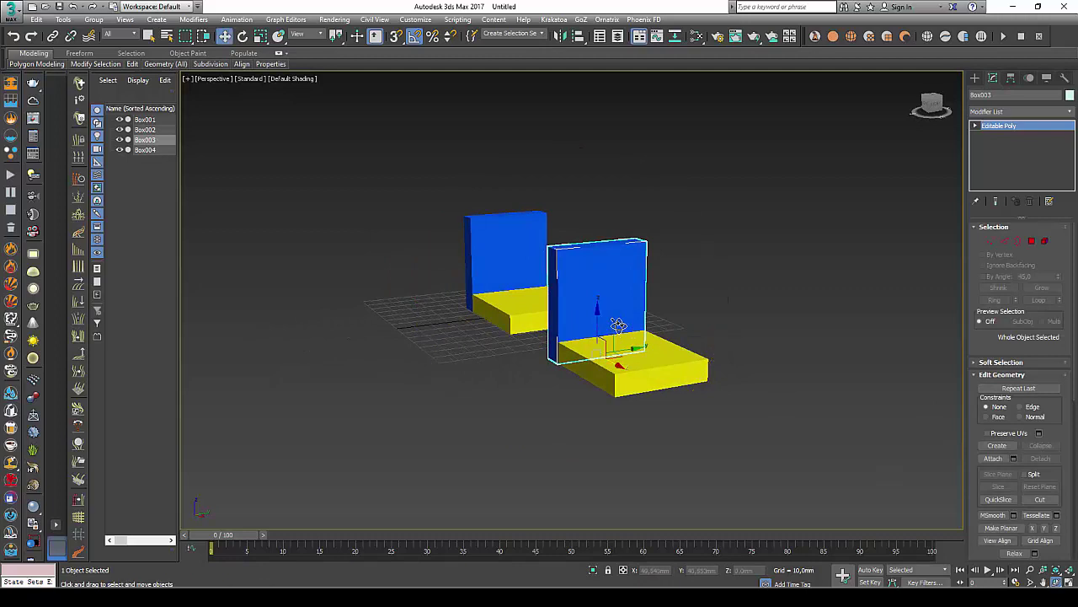
click(1046, 77)
click(1013, 159)
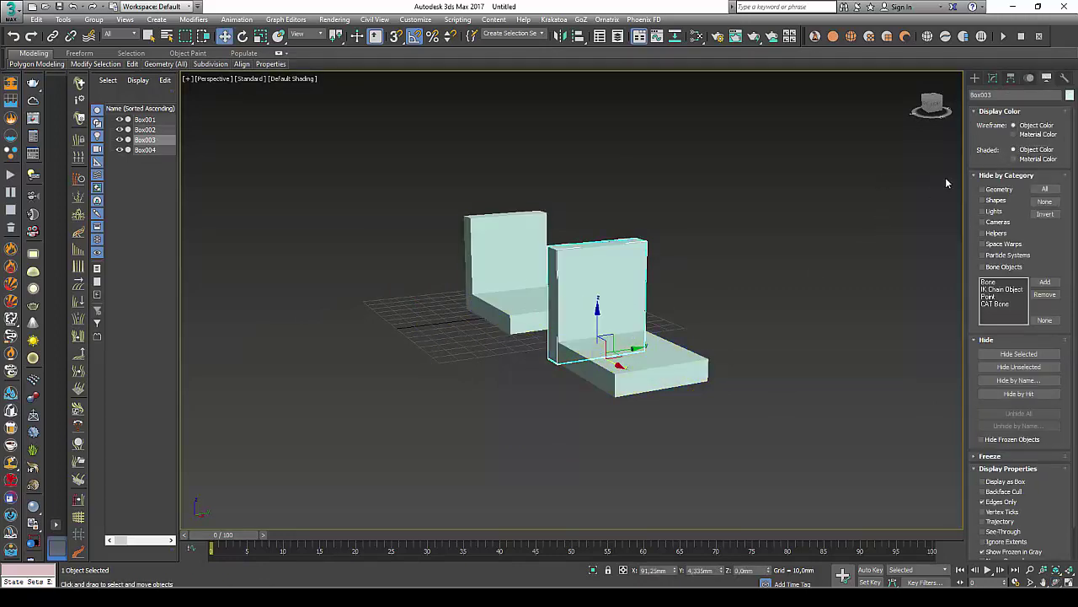
Hide the original pair with Hide Unselected, then select the upright copy.
drag(692, 311, 626, 359)
right_click(626, 360)
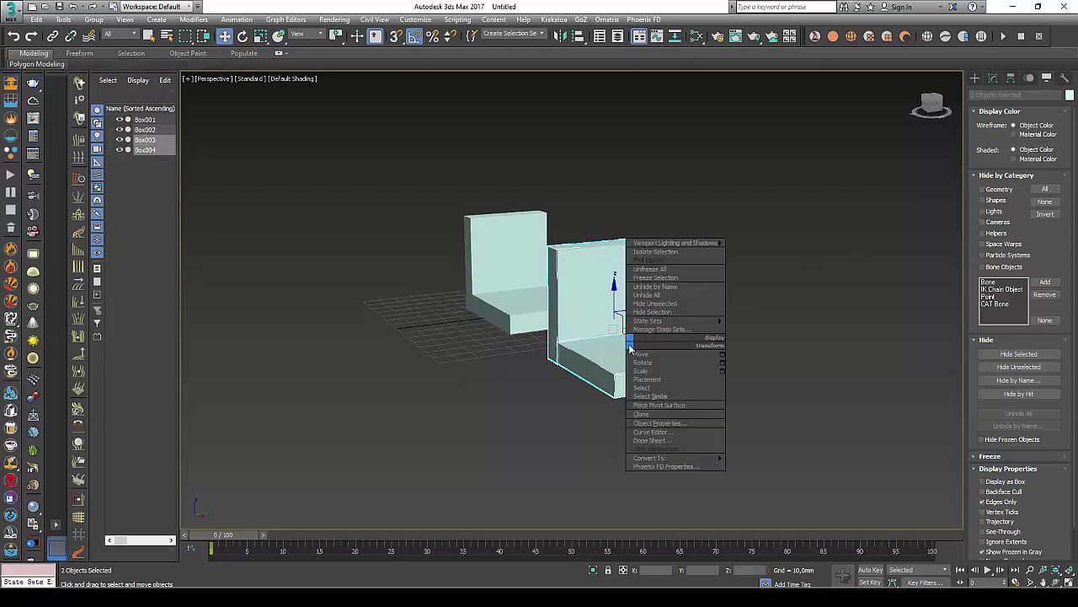
click(666, 310)
click(628, 285)
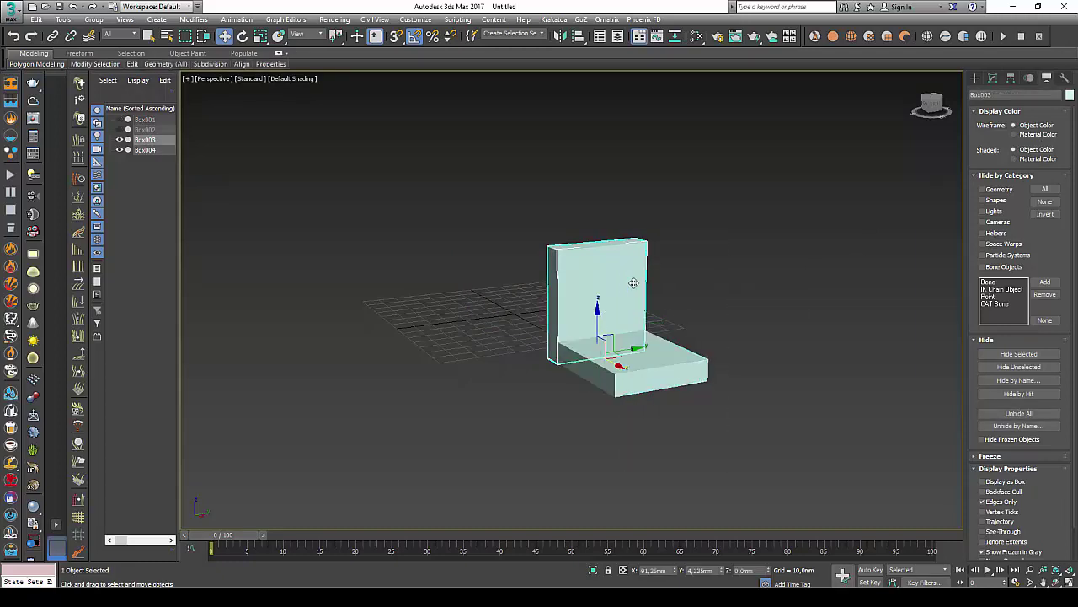
Connect the upright box's top edge ring with six vertical edge loops.
click(993, 78)
scroll(649, 246, up, 5)
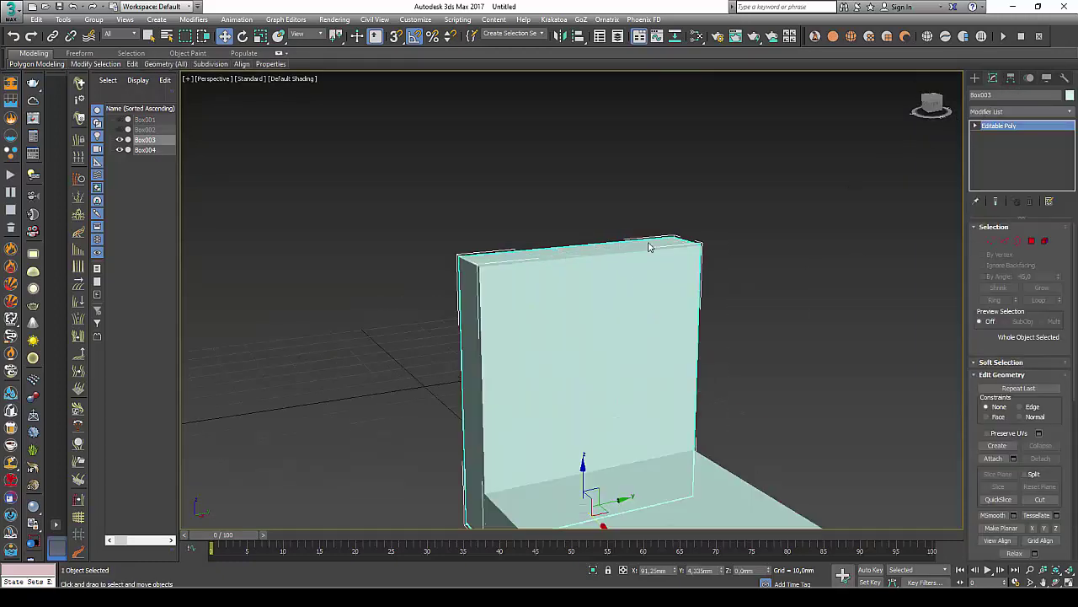
click(1004, 241)
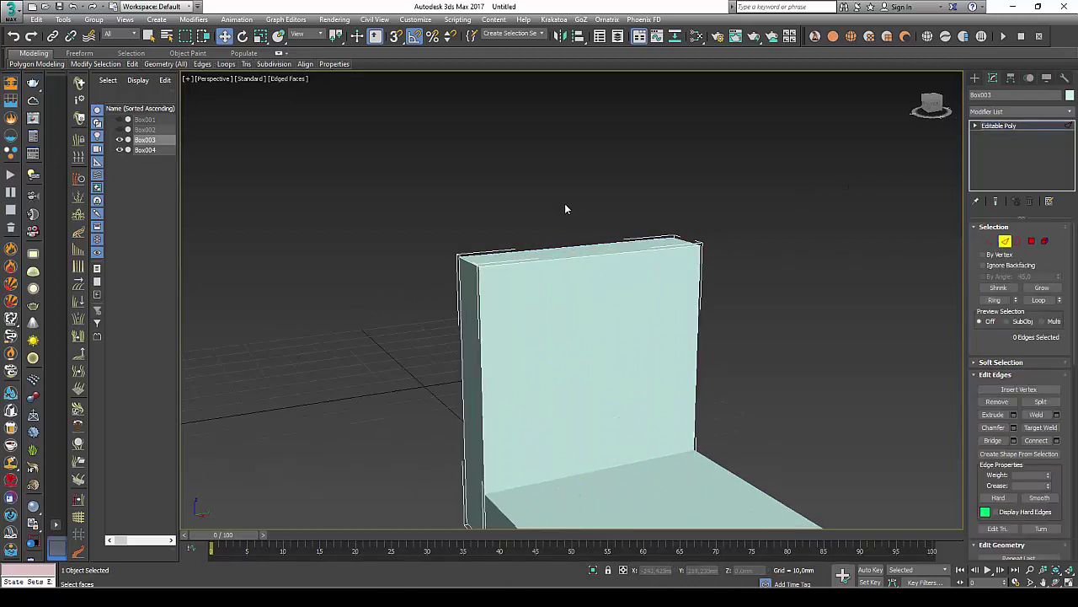
click(607, 249)
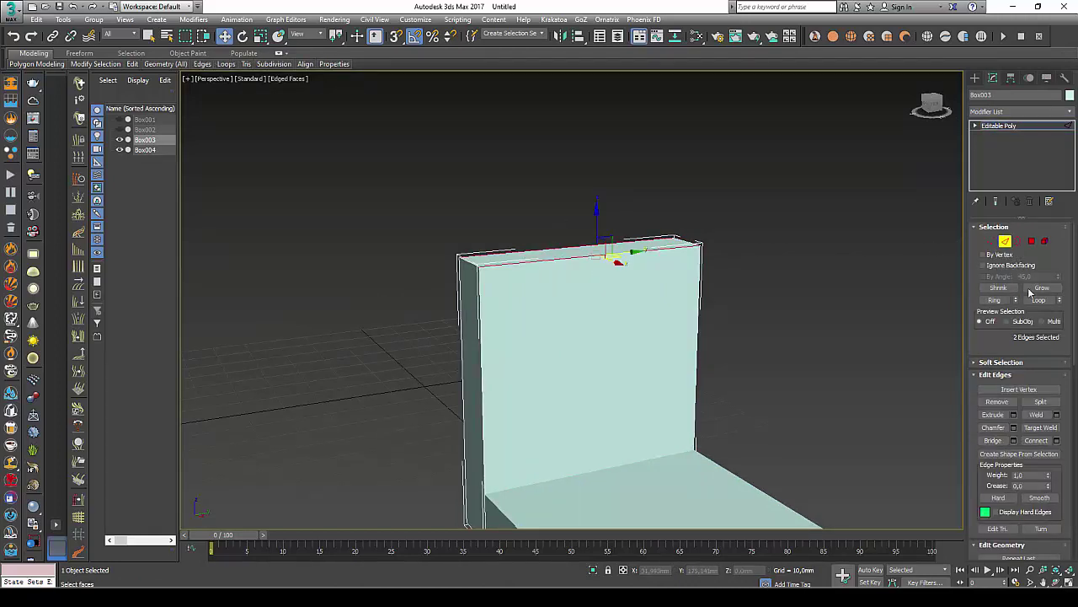
click(994, 299)
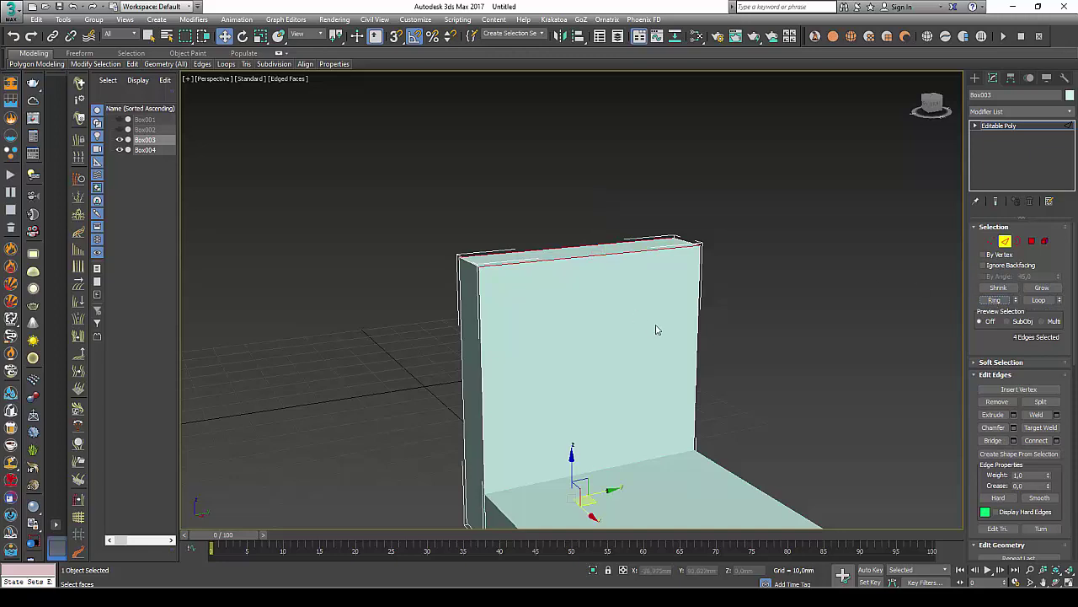
middle_drag(655, 329, 653, 266)
click(1056, 440)
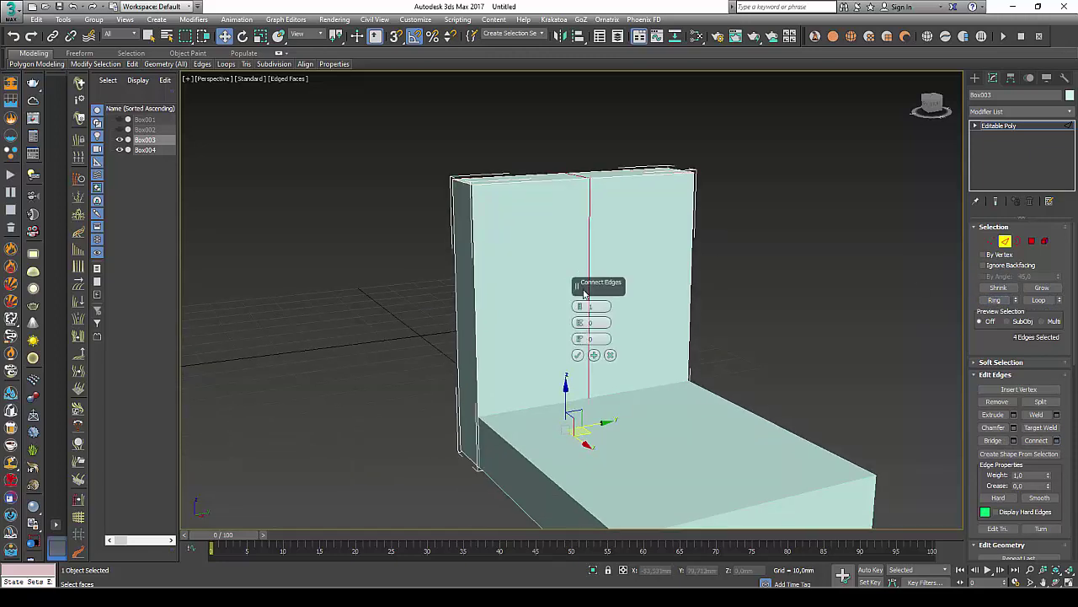
mouse_move(579, 307)
mouse_down()
mouse_move(579, 324)
mouse_move(574, 172)
mouse_up()
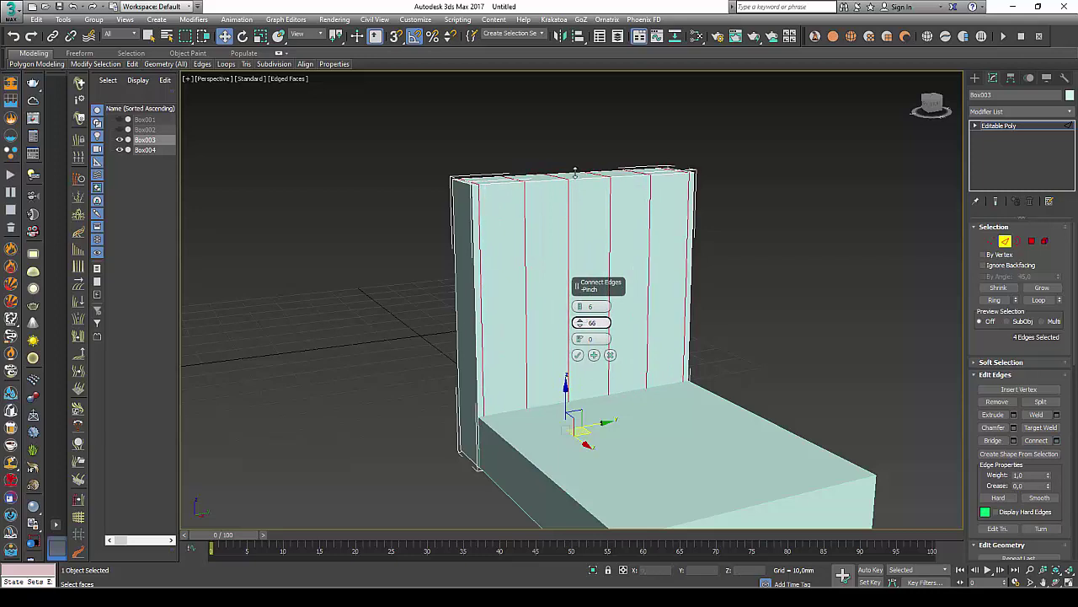
click(578, 354)
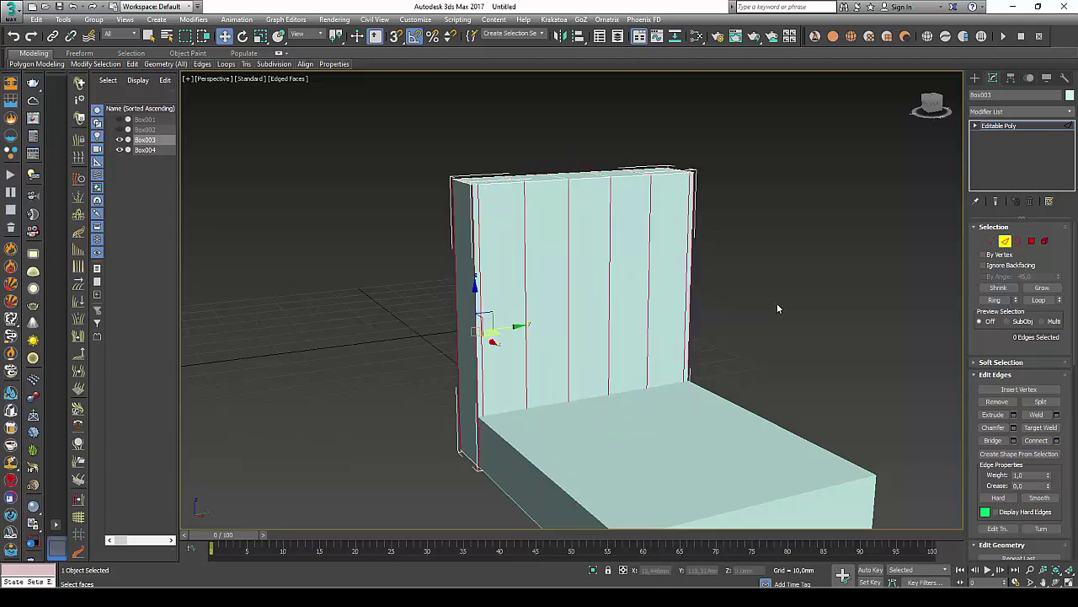
Add horizontal edge loops, then three loops across the box's thickness.
click(1056, 440)
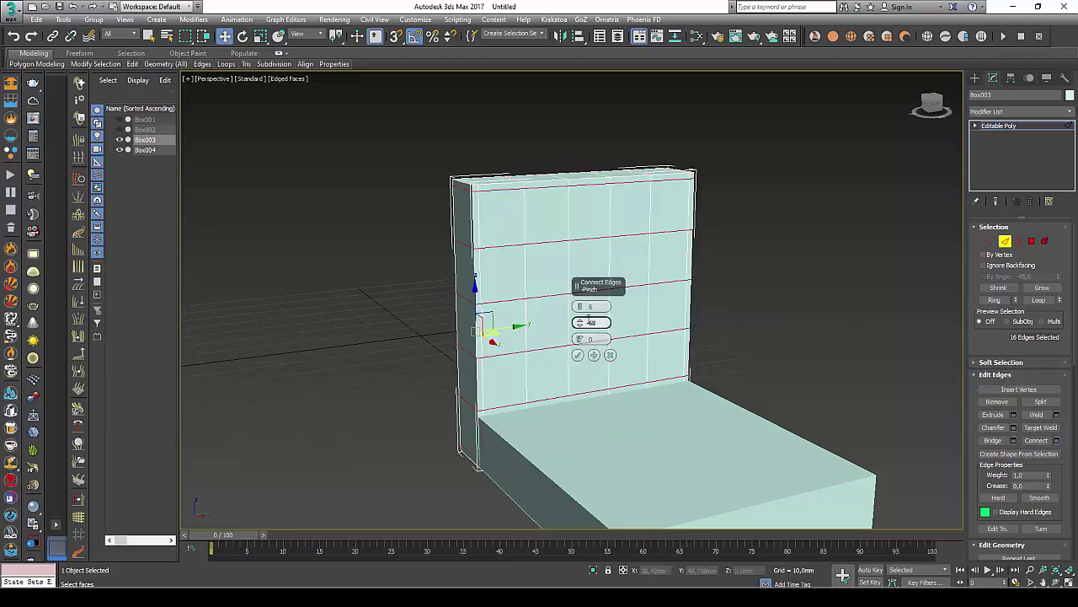
click(578, 355)
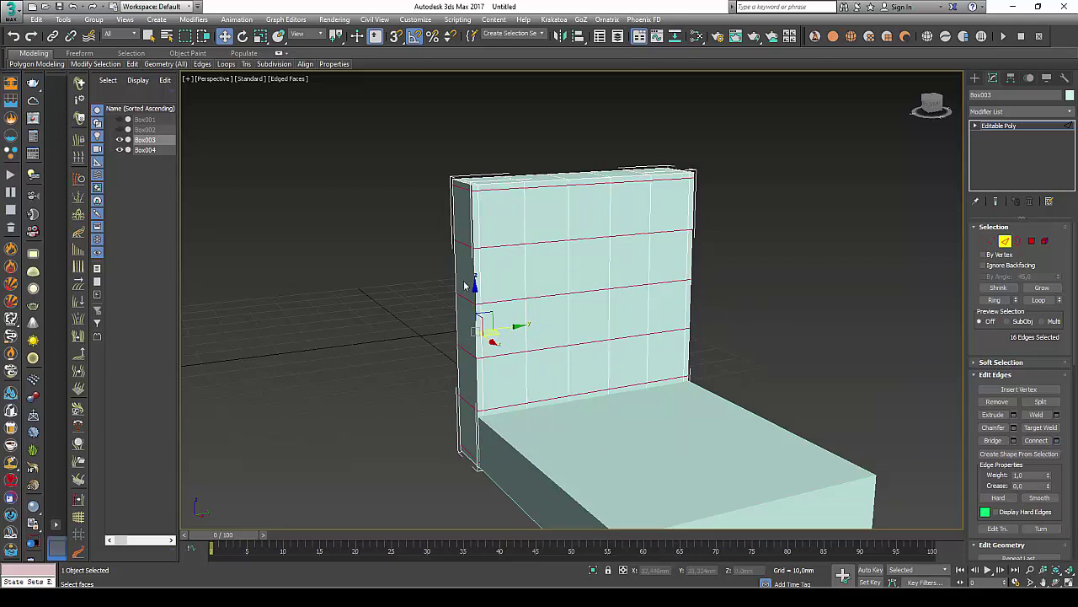
click(462, 241)
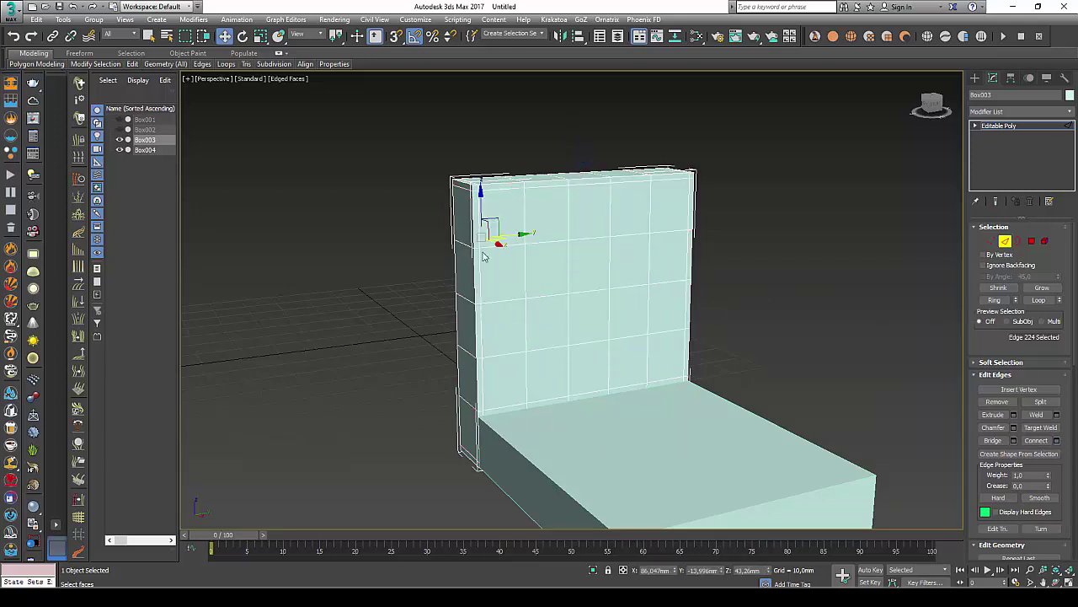
click(994, 299)
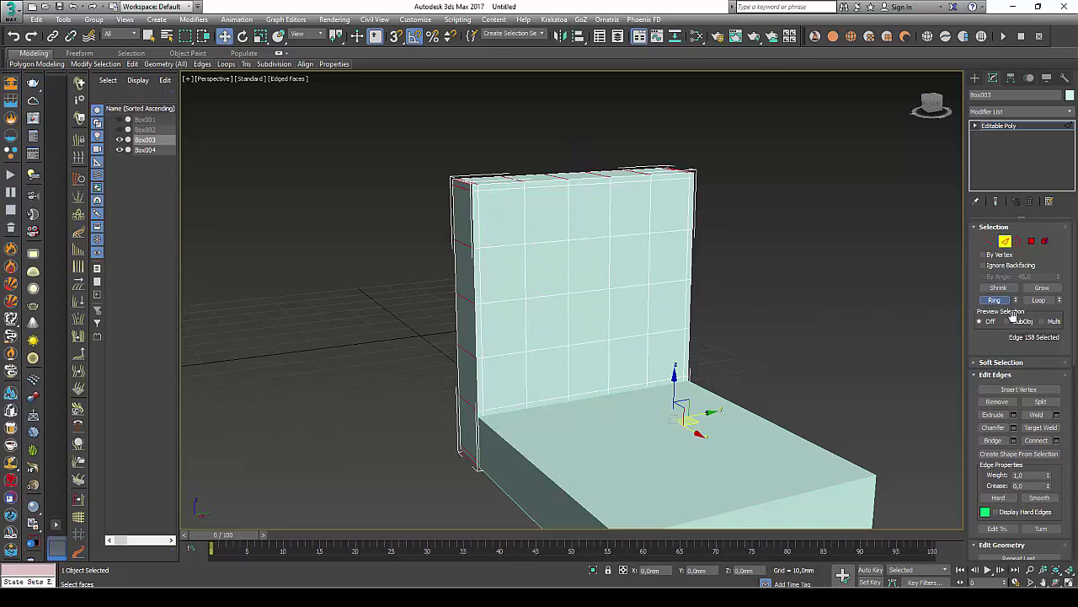
click(1056, 440)
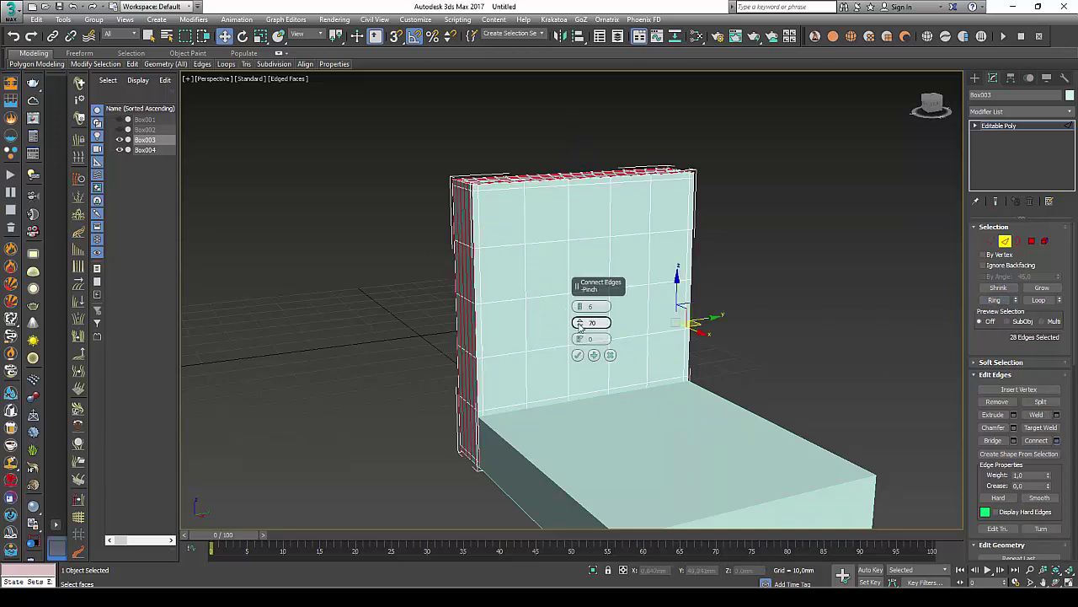
drag(579, 307, 580, 308)
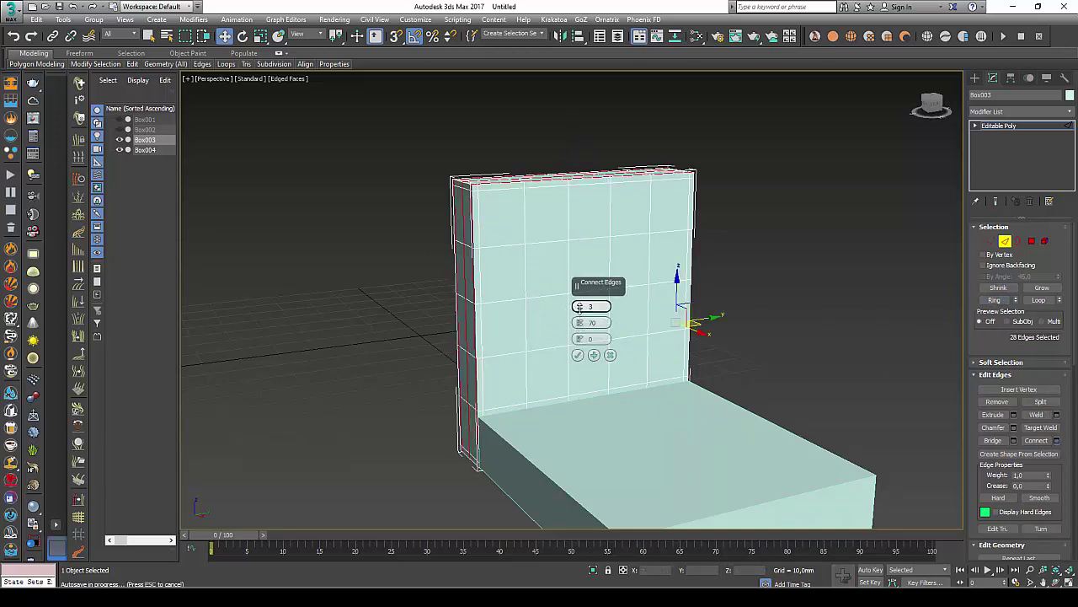
click(578, 355)
Apply TurboSmooth at 2 iterations to the gridded slab Box003 and restore four viewports.
click(1028, 126)
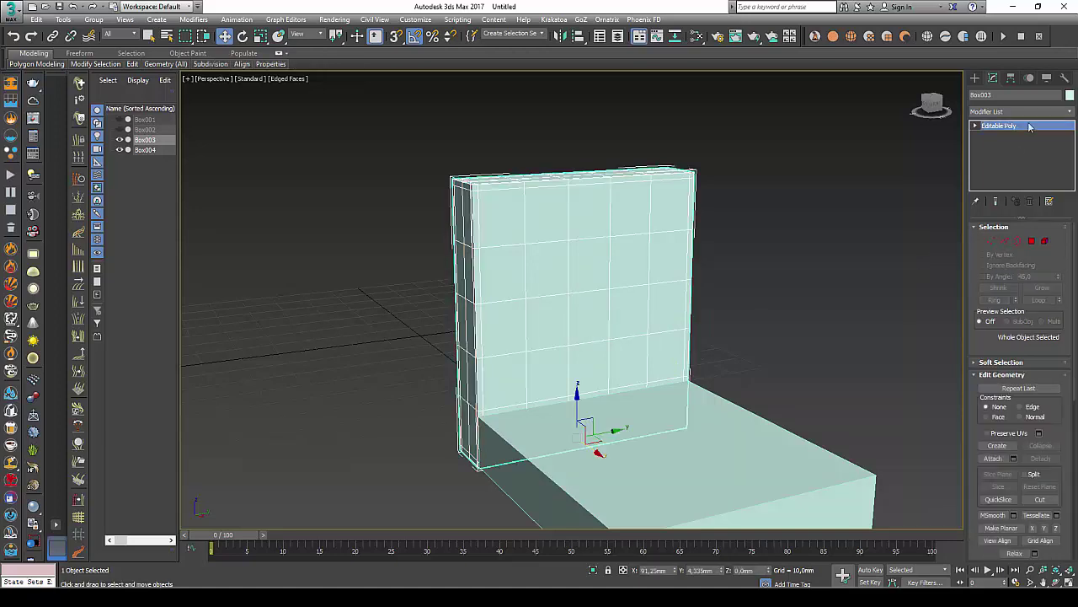
click(1071, 112)
drag(1071, 194, 1071, 502)
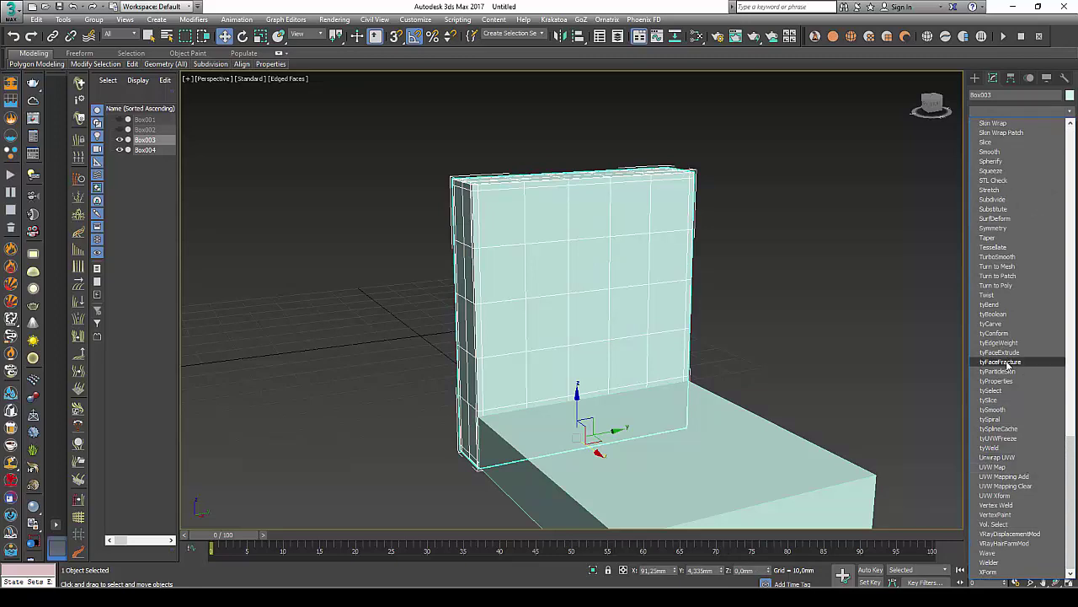
click(1007, 257)
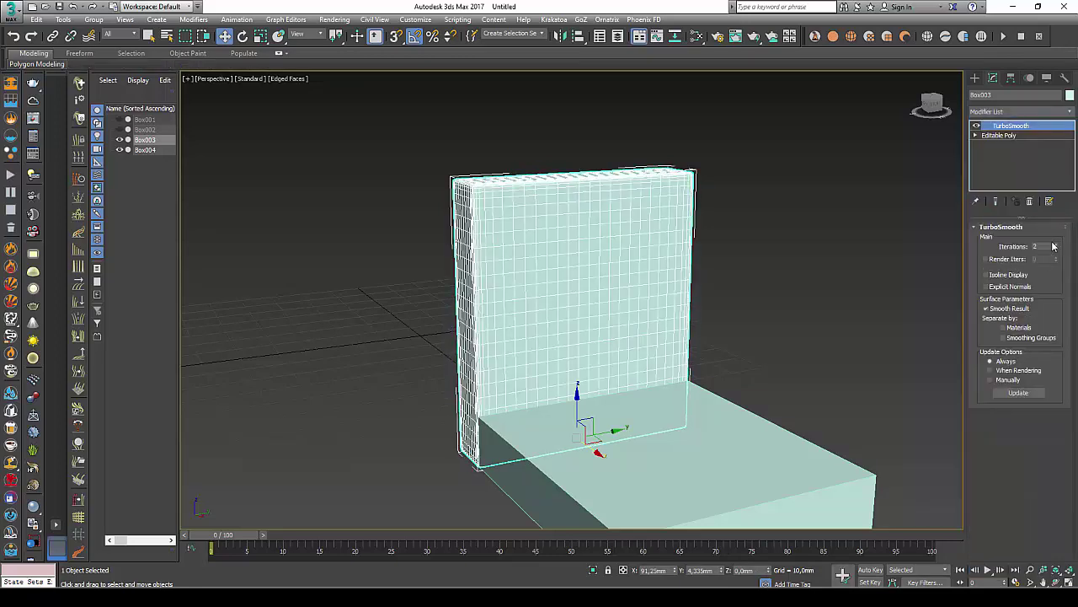
middle_drag(783, 261, 769, 261)
key(F4)
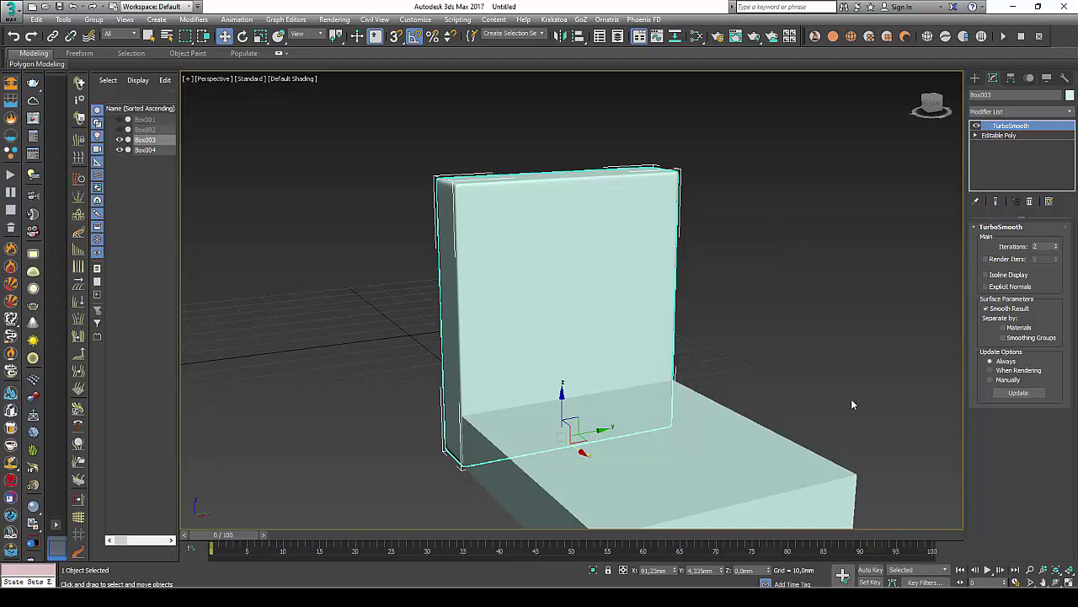
click(851, 398)
click(580, 250)
key(alt+w)
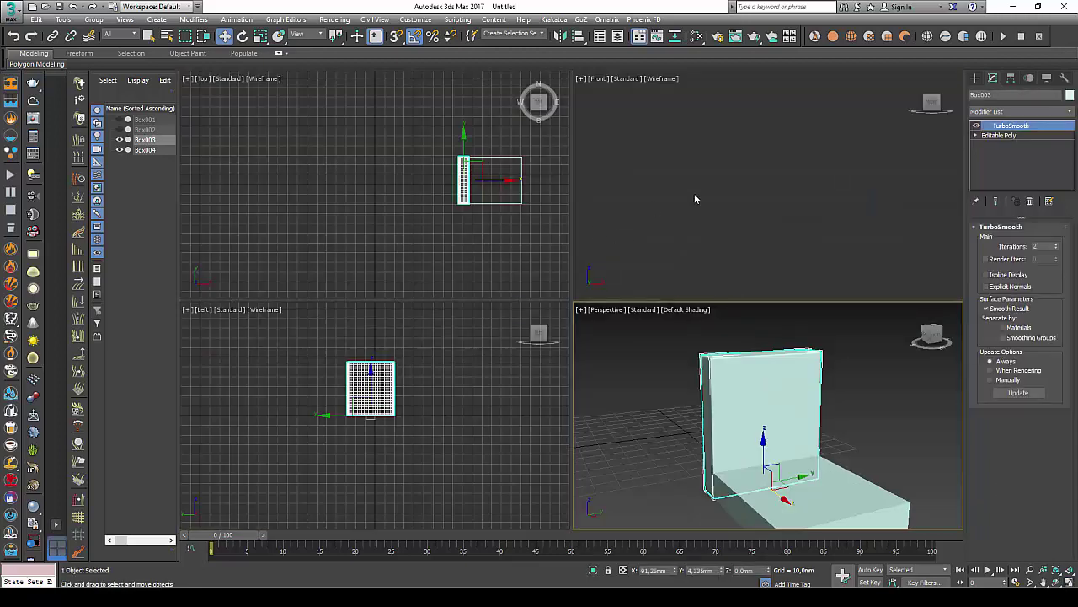
Clone the upright panel rotated -90° in the Front view as Box005.
middle_drag(694, 199, 611, 196)
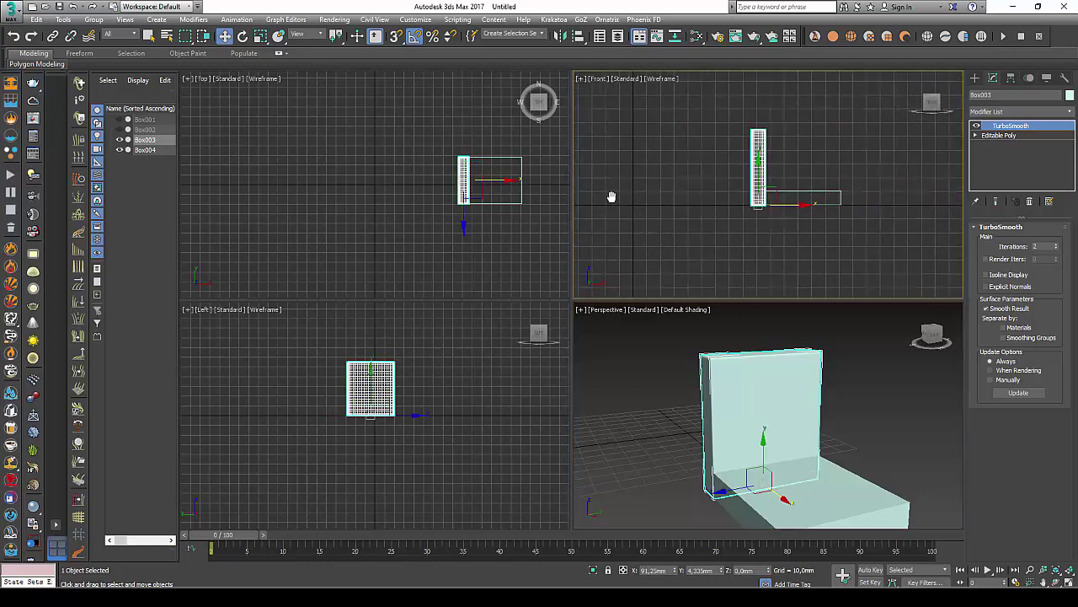
scroll(727, 199, up, 2)
middle_drag(727, 200, 660, 200)
click(243, 37)
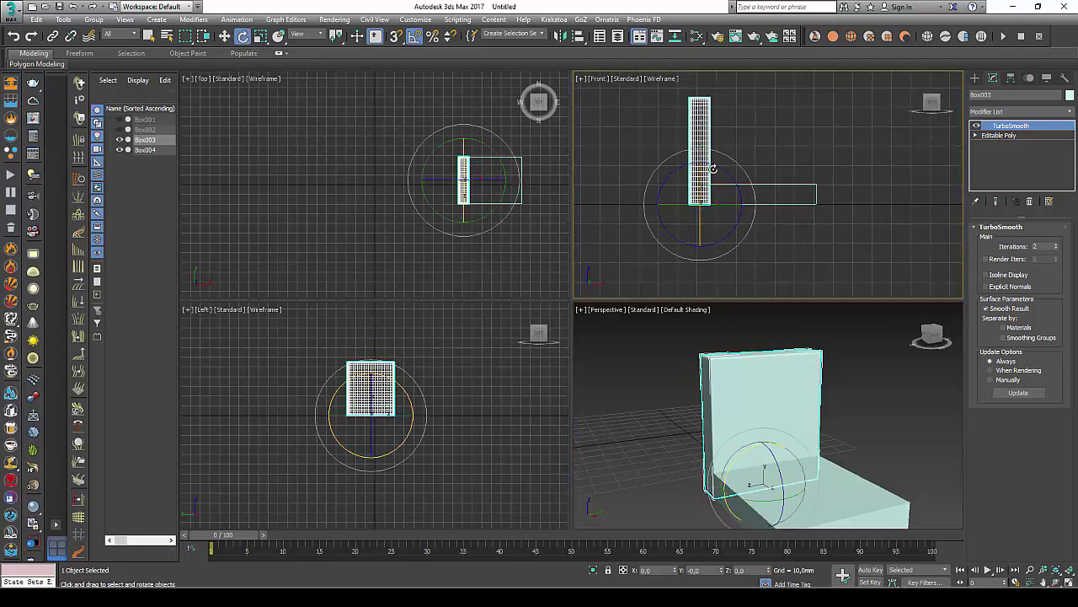
mouse_move(716, 165)
mouse_down()
mouse_move(766, 194)
mouse_move(758, 203)
mouse_up()
click(543, 347)
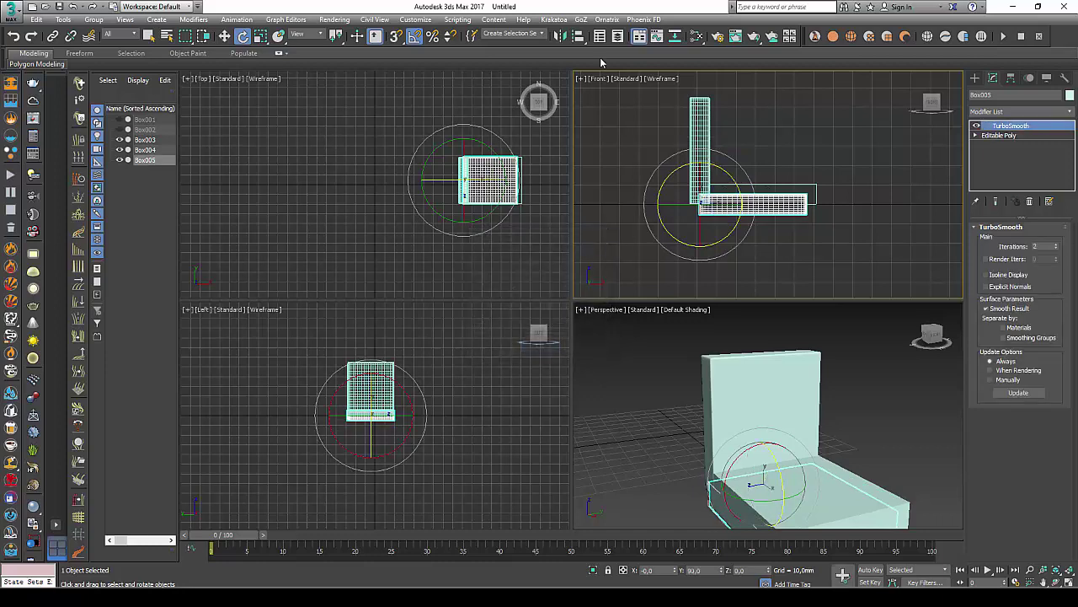
click(562, 36)
click(568, 386)
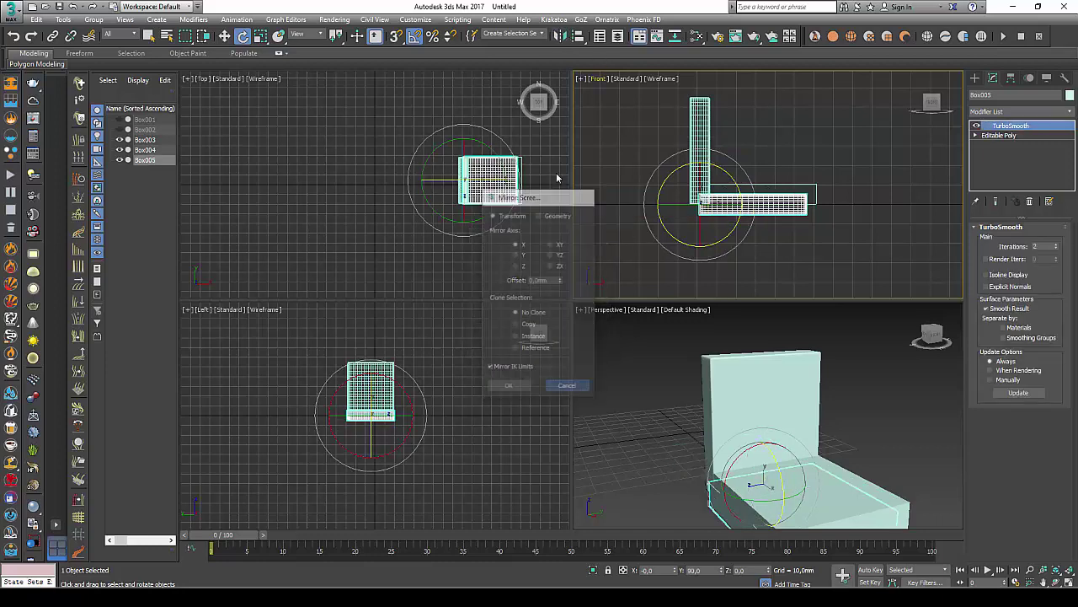
Align Box005 centre-to-centre onto Box004 using X, Y and Z positions.
click(580, 37)
click(772, 184)
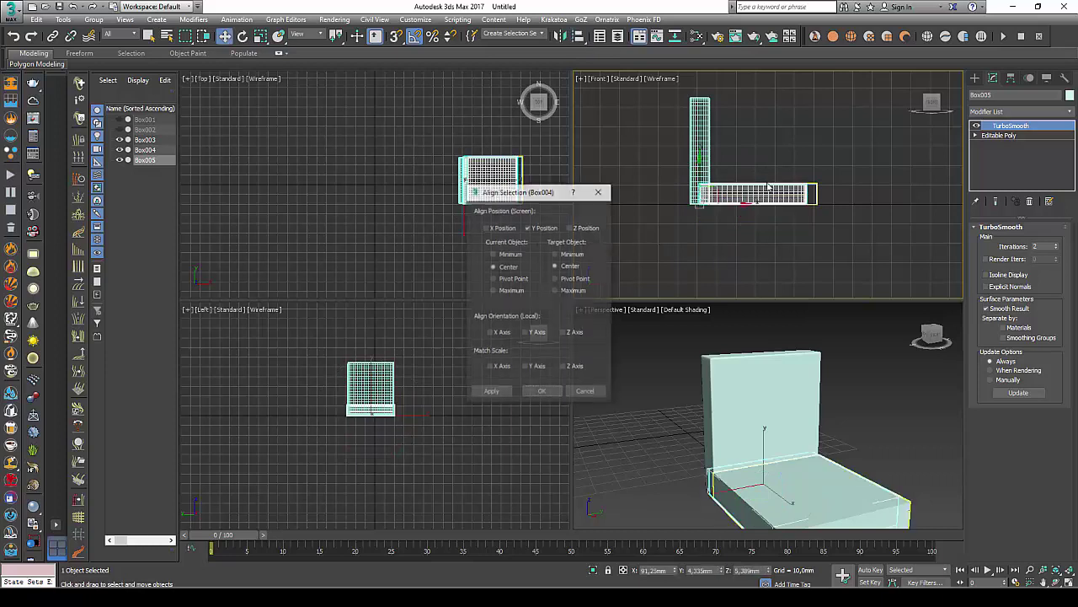
click(486, 228)
click(570, 228)
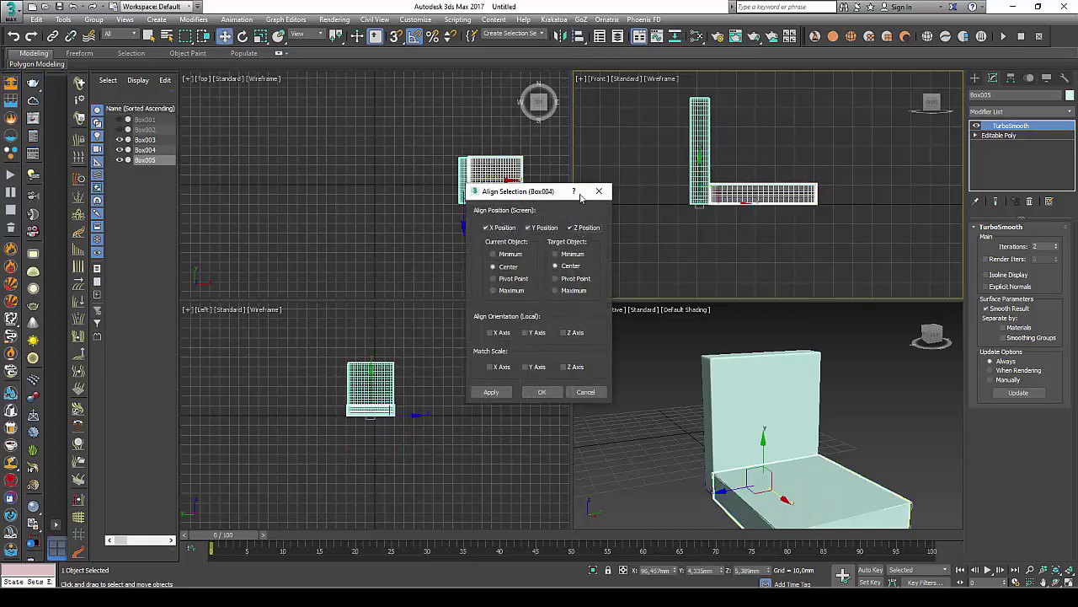
click(492, 392)
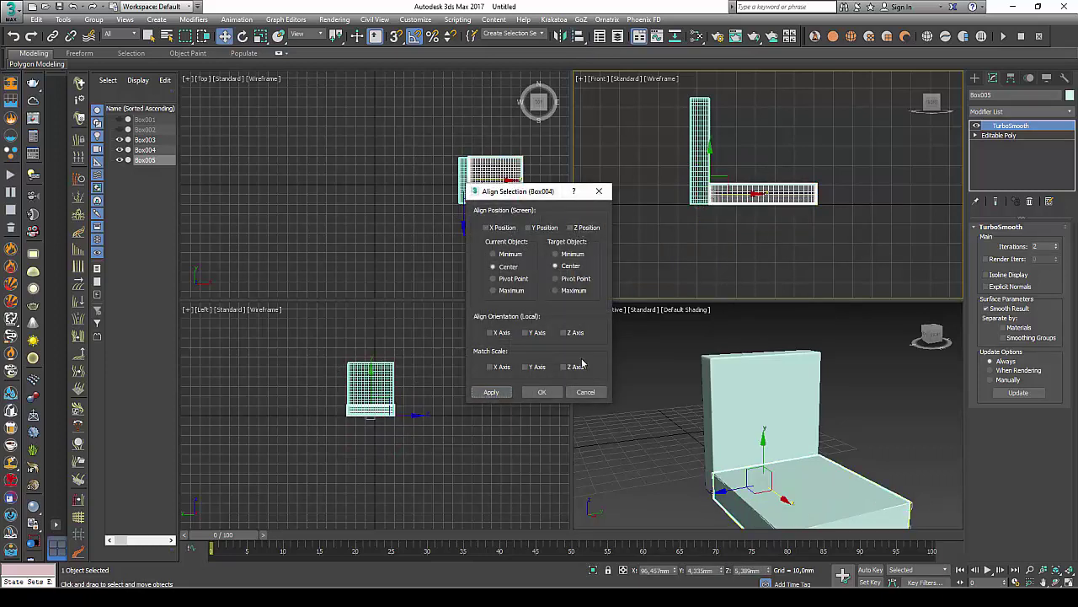
click(542, 392)
right_click(785, 198)
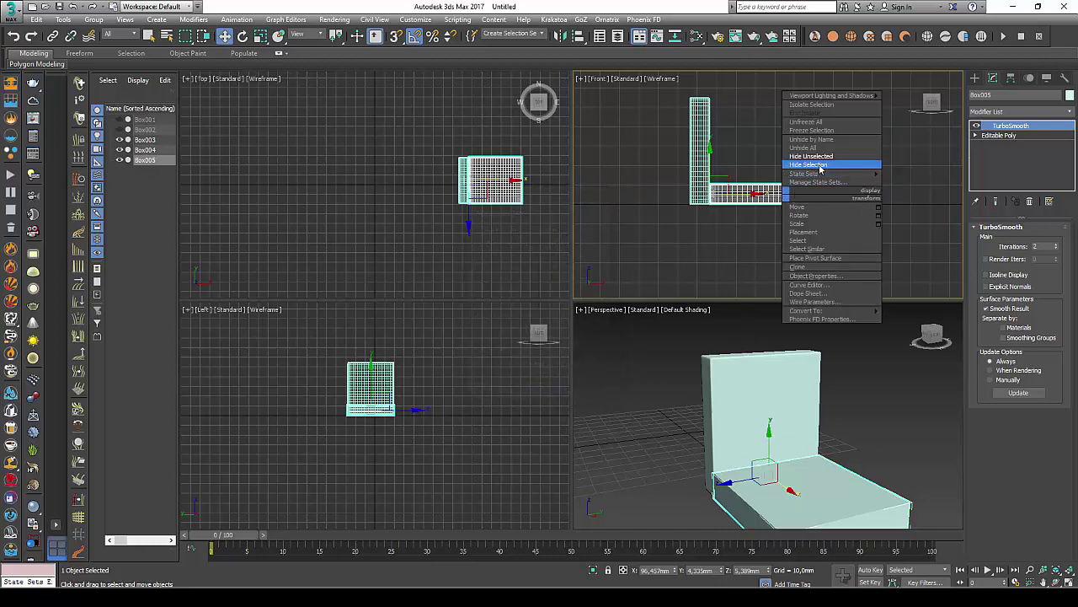
Hide Box005, delete Box004, then unhide all and select the right L-shape.
click(808, 164)
click(783, 219)
right_click(782, 217)
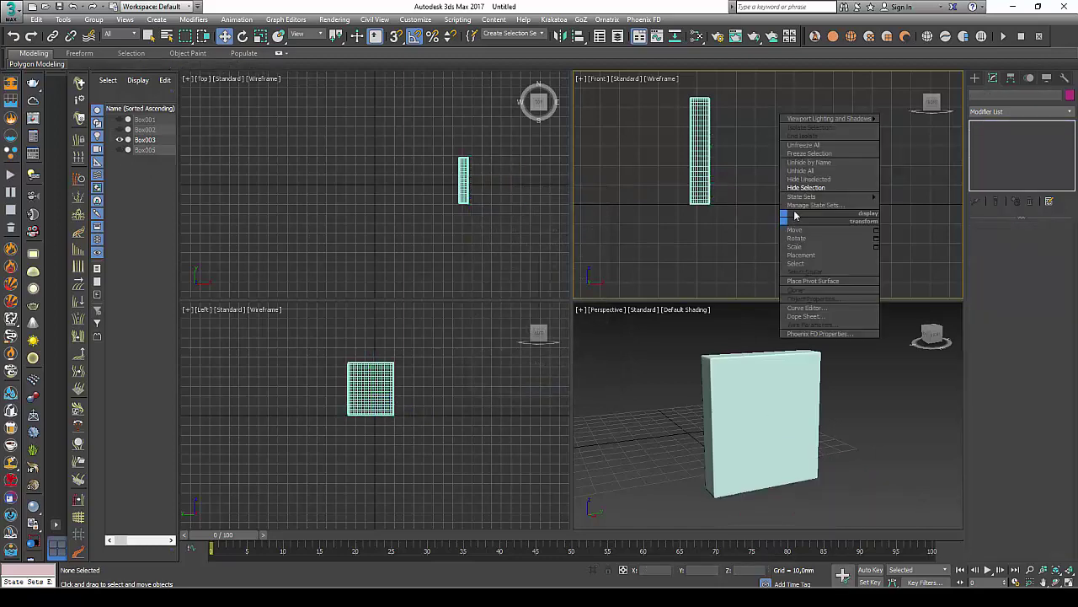
click(819, 172)
scroll(741, 226, down, 3)
scroll(782, 221, down, 2)
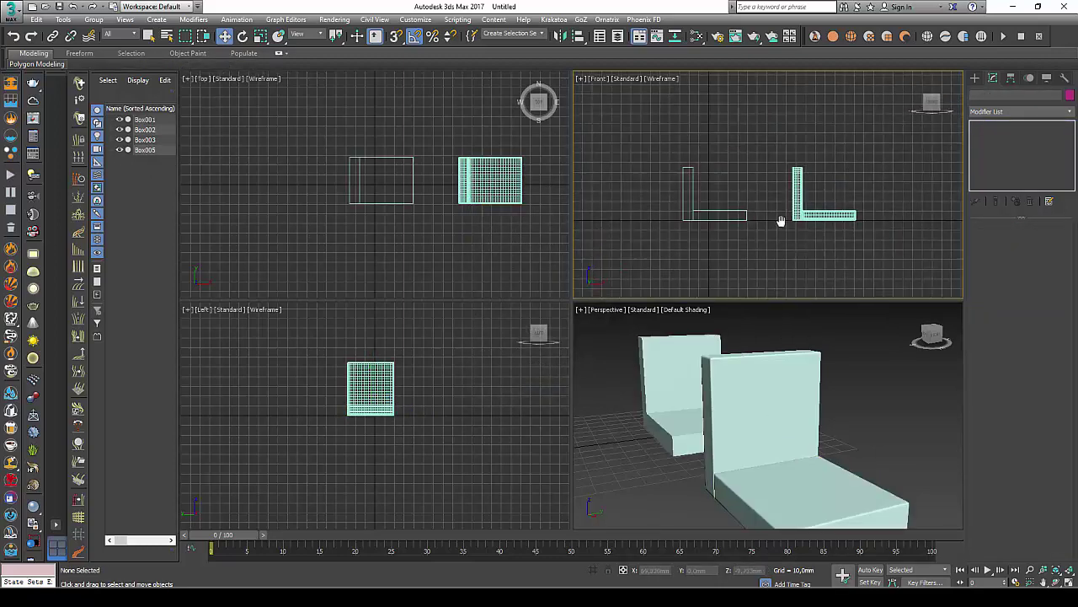
middle_drag(782, 221, 786, 210)
drag(787, 140, 867, 241)
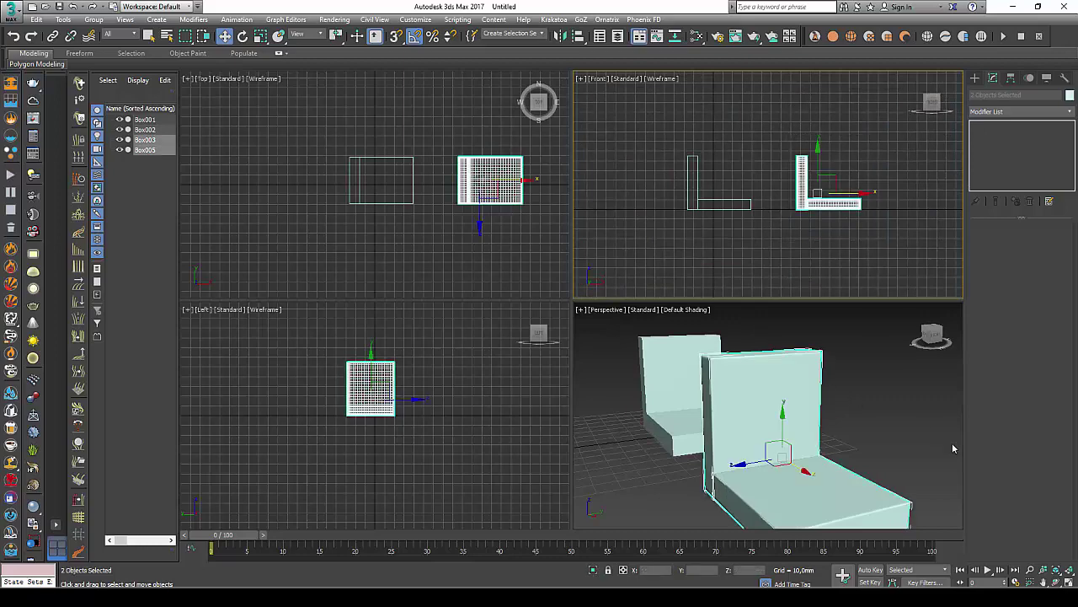
Maximize the Perspective view, orbit to inspect both L-shapes, and select Box003.
click(1068, 581)
click(1056, 581)
click(1068, 581)
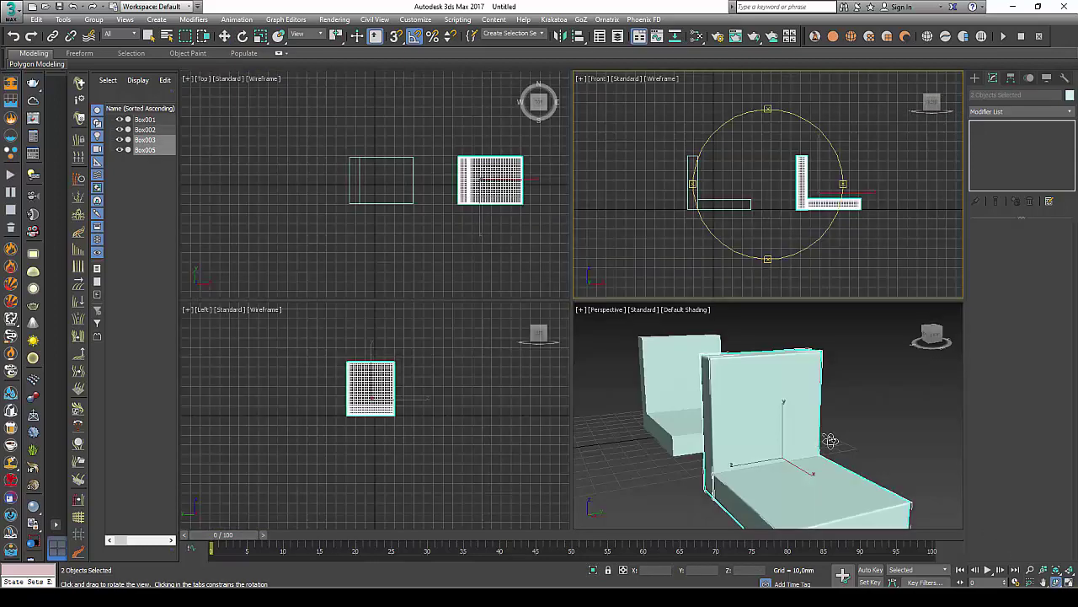
right_click(956, 510)
click(1068, 581)
click(1056, 581)
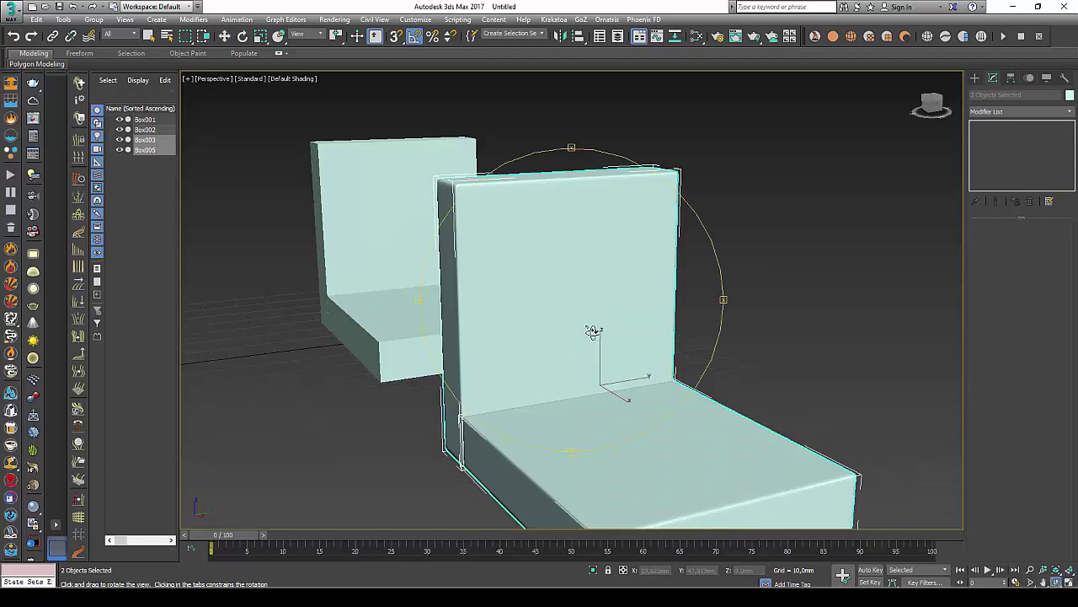
mouse_move(590, 330)
mouse_down()
mouse_move(621, 330)
mouse_move(698, 282)
mouse_move(615, 187)
mouse_up()
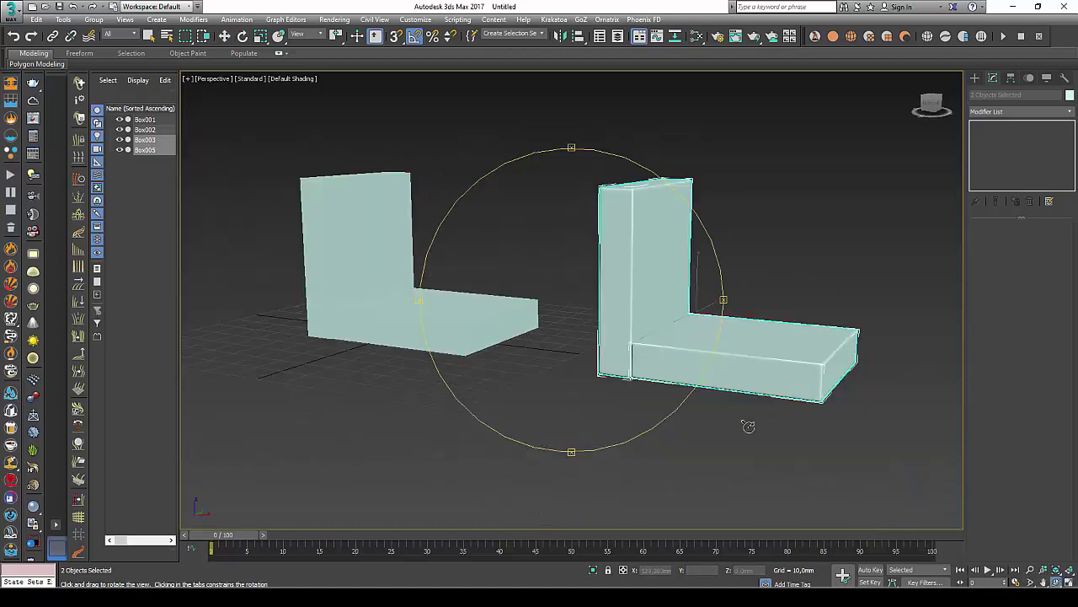
mouse_move(551, 265)
mouse_down()
mouse_move(595, 289)
mouse_move(525, 260)
mouse_move(544, 267)
mouse_move(553, 303)
mouse_up()
right_click(673, 244)
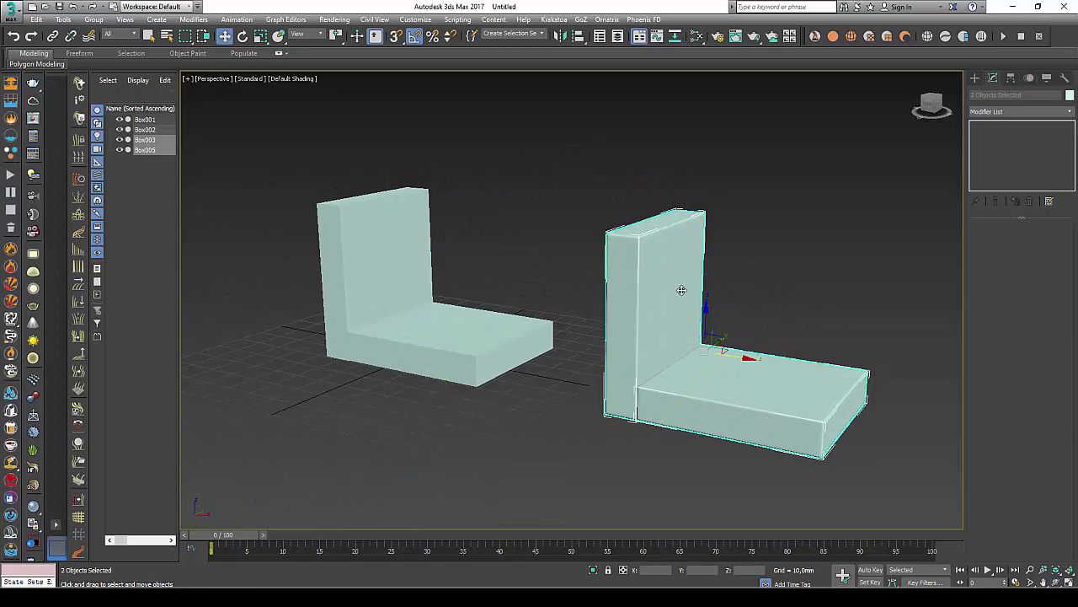
click(624, 267)
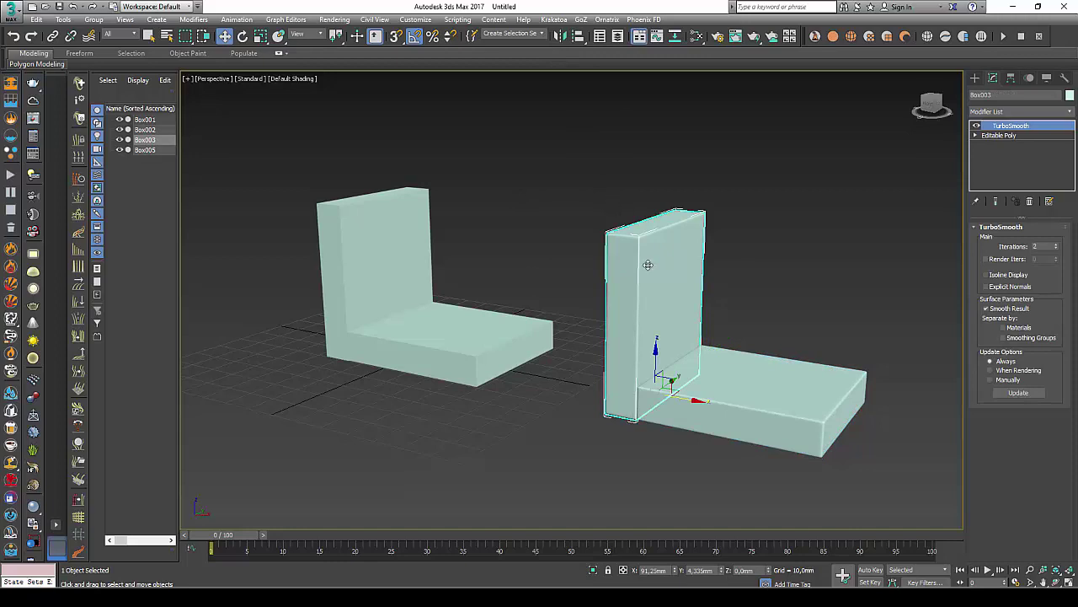
Align Box003 to Box001 on X and Y positions, then hide Box003.
click(563, 35)
click(414, 236)
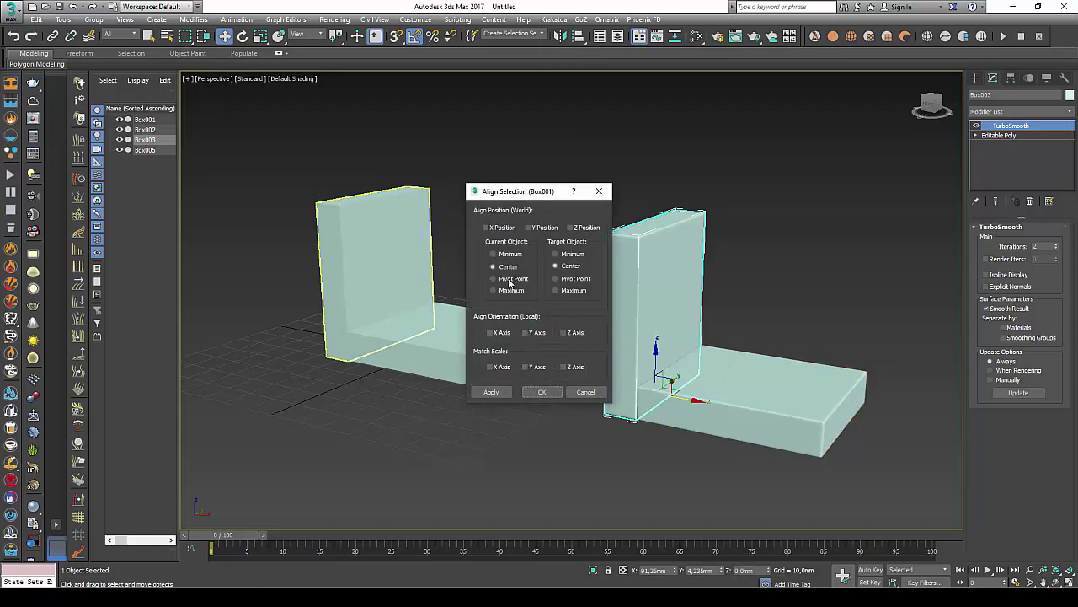
click(494, 227)
click(529, 227)
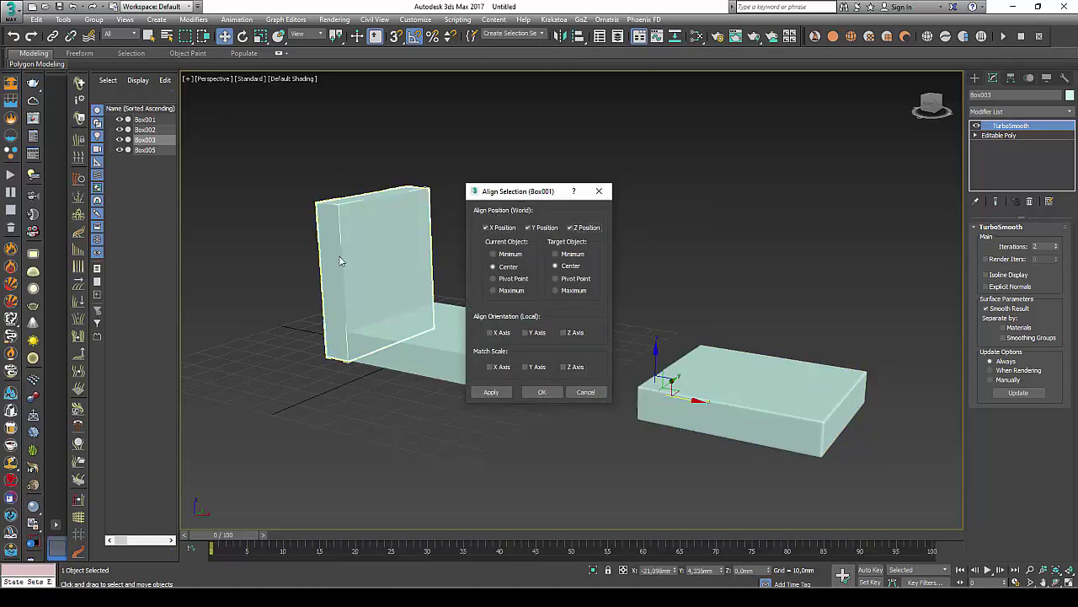
click(542, 391)
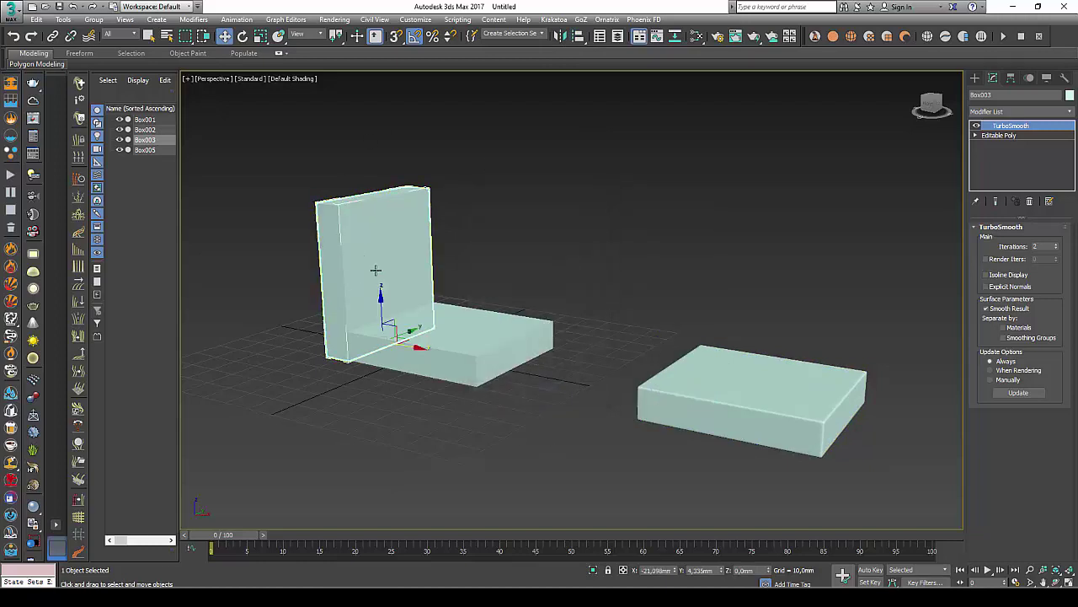
right_click(471, 259)
click(399, 238)
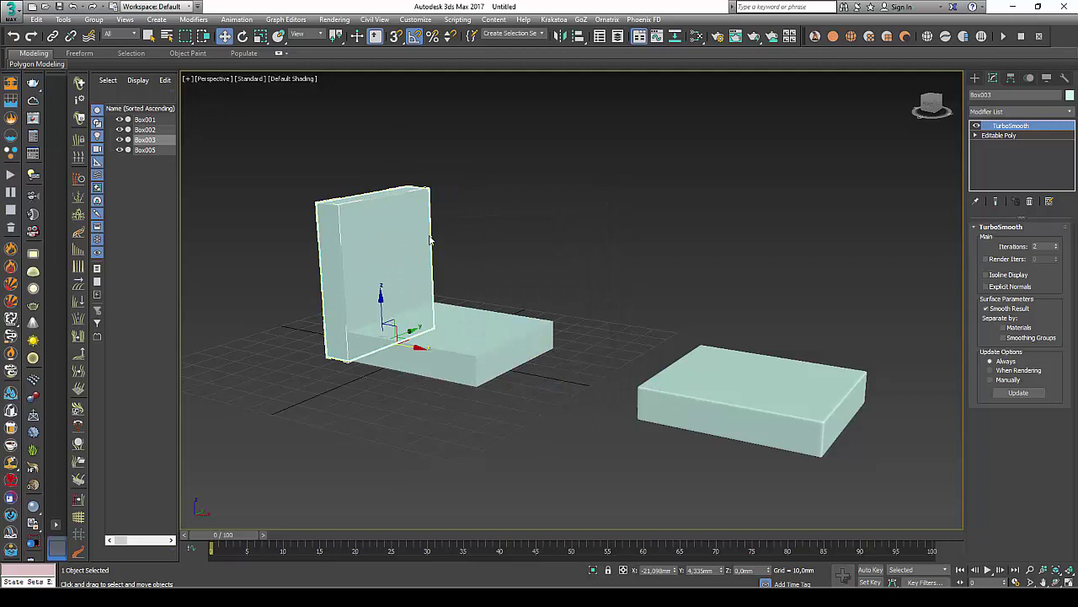
Align the flat copy Box005 onto Box002 and orbit to check the left L-shape.
click(749, 385)
click(578, 36)
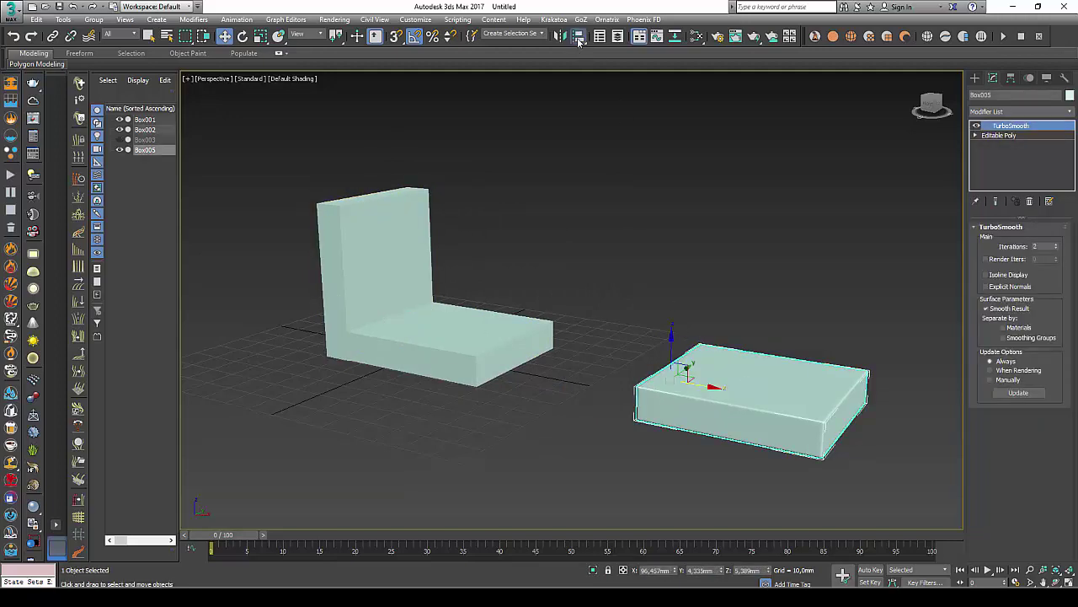
click(534, 321)
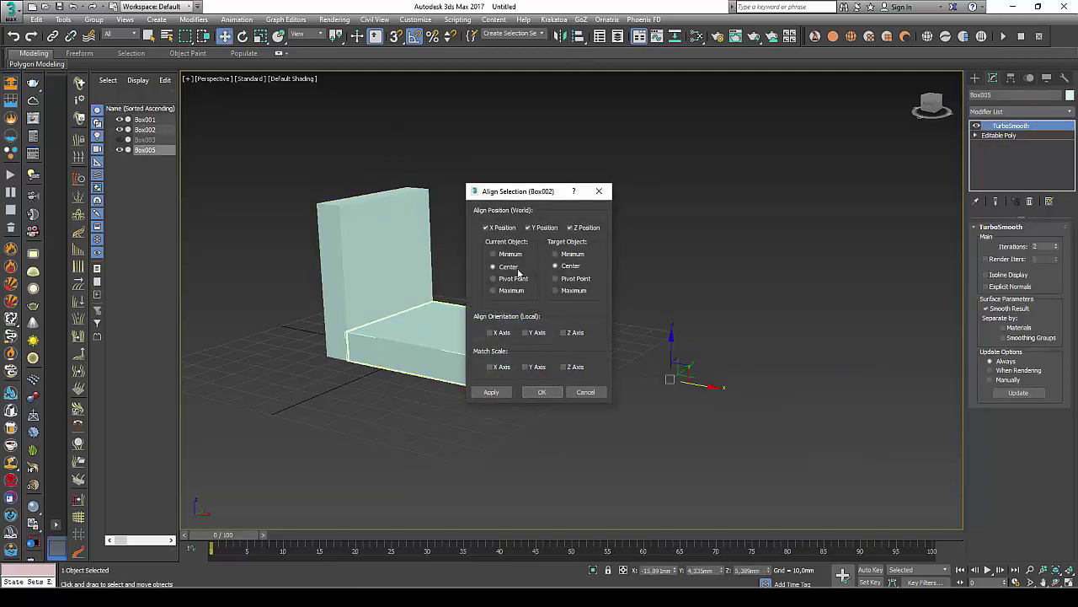
click(542, 392)
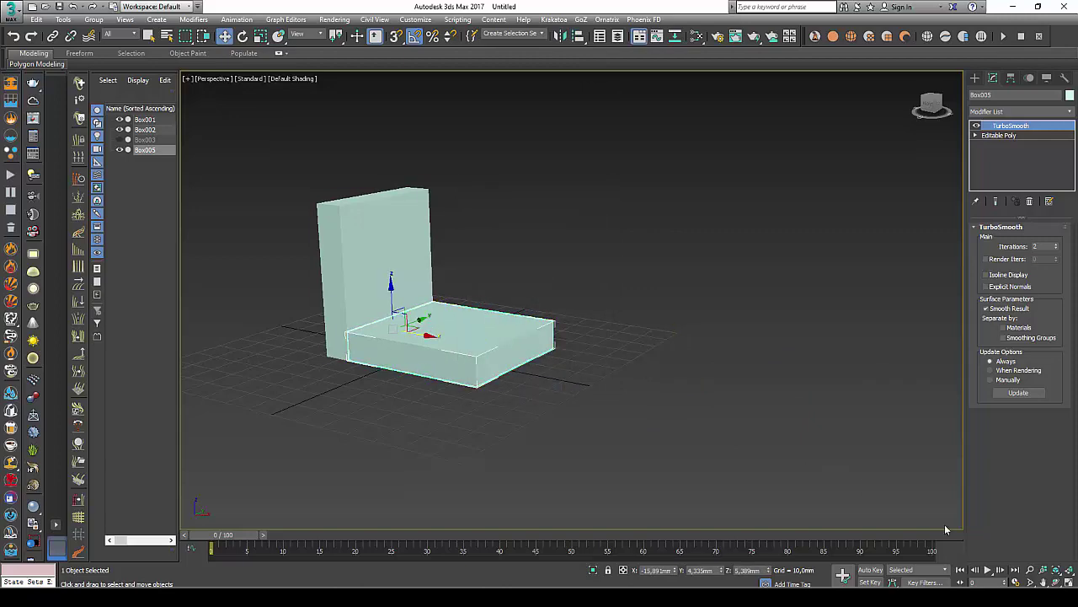
click(1056, 582)
mouse_move(505, 337)
mouse_down()
mouse_move(561, 368)
mouse_move(472, 357)
mouse_up()
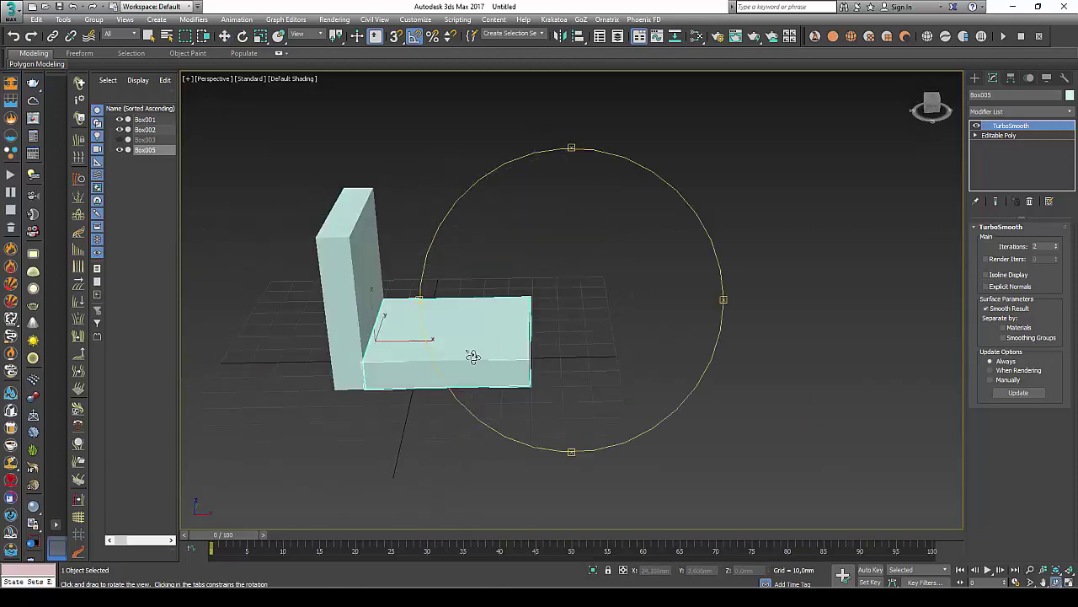
scroll(586, 335, up, 5)
mouse_move(587, 335)
mouse_down()
mouse_move(592, 301)
mouse_move(587, 323)
mouse_up()
key(w)
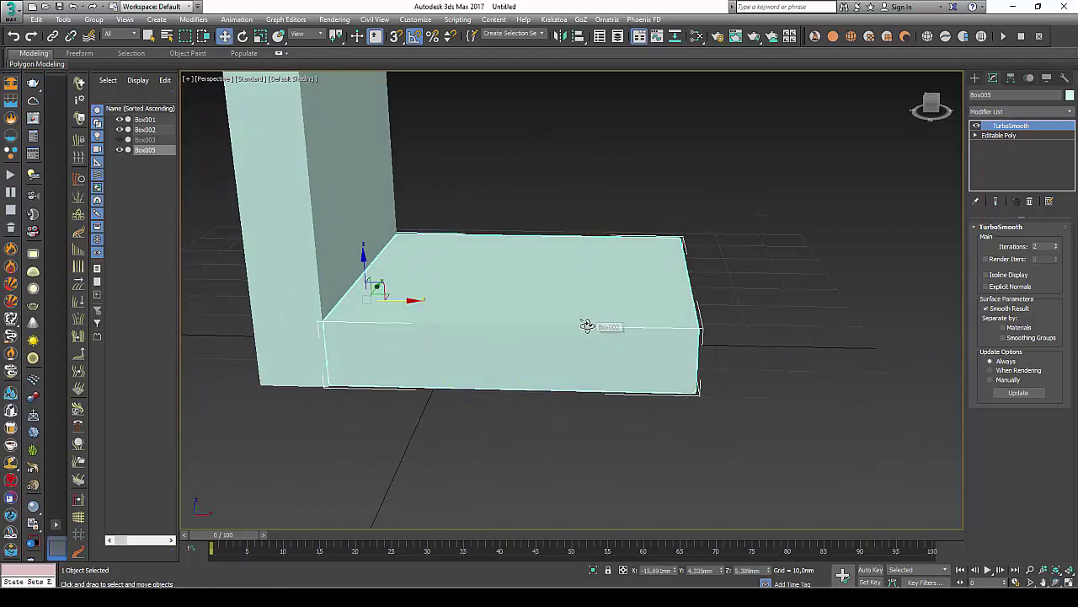
Hide Box005, unhide everything, then hide Box001 and Box002.
right_click(606, 327)
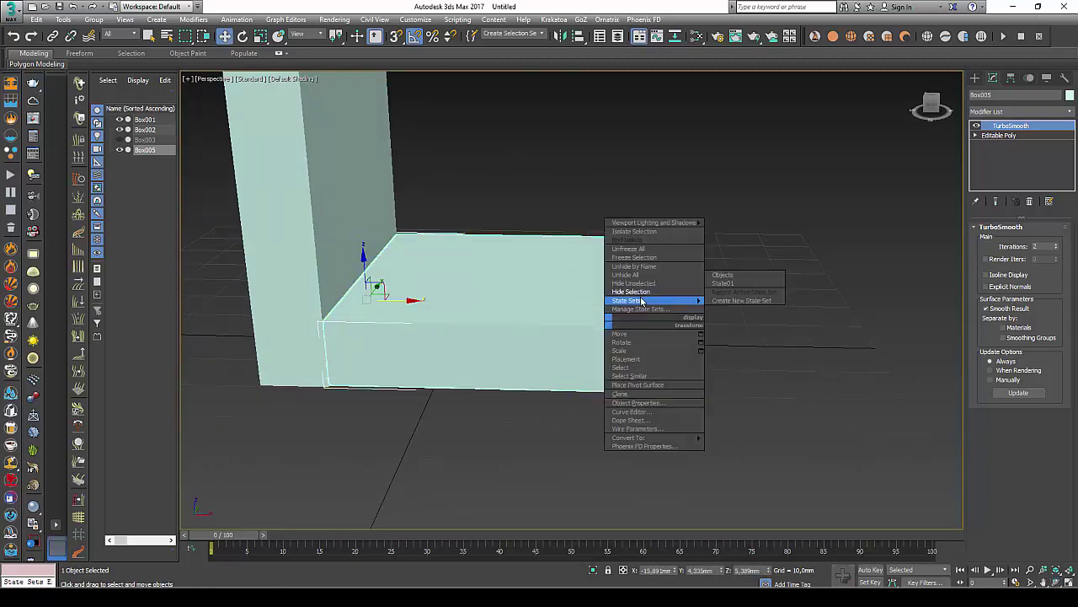
click(666, 301)
scroll(450, 306, down, 2)
scroll(457, 308, down, 3)
scroll(295, 171, down, 2)
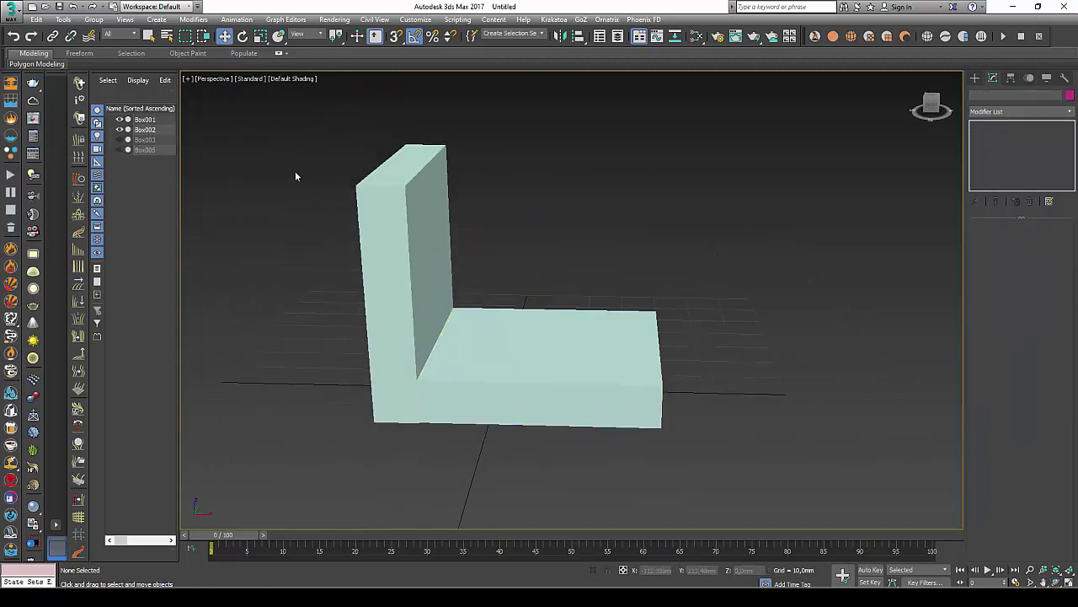
drag(294, 171, 540, 431)
right_click(541, 431)
click(556, 375)
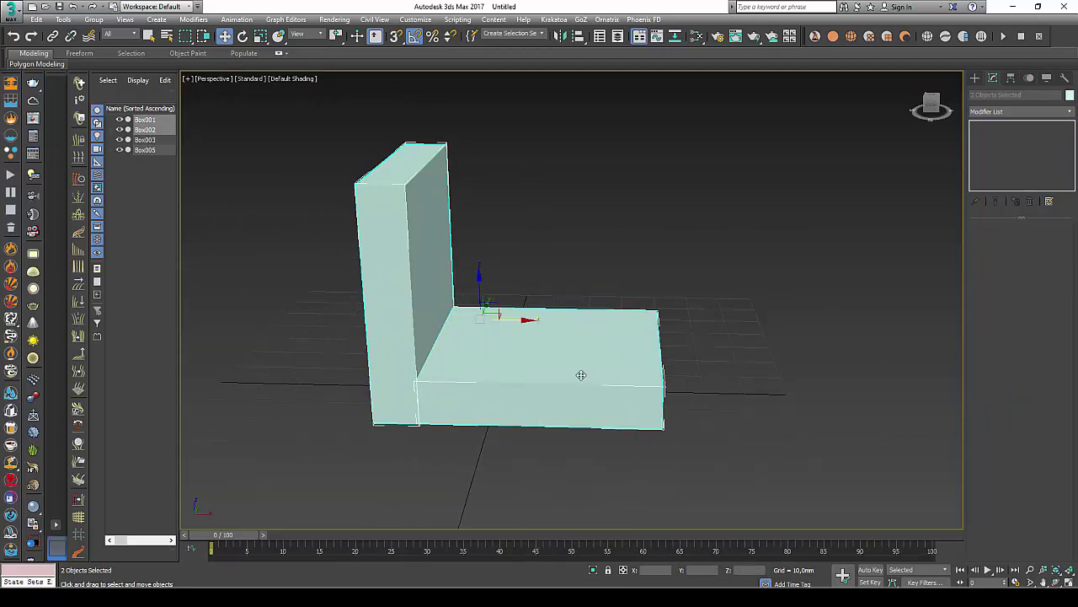
right_click(581, 372)
click(614, 341)
Select the remaining boxes Box003 and Box005.
drag(323, 140, 582, 424)
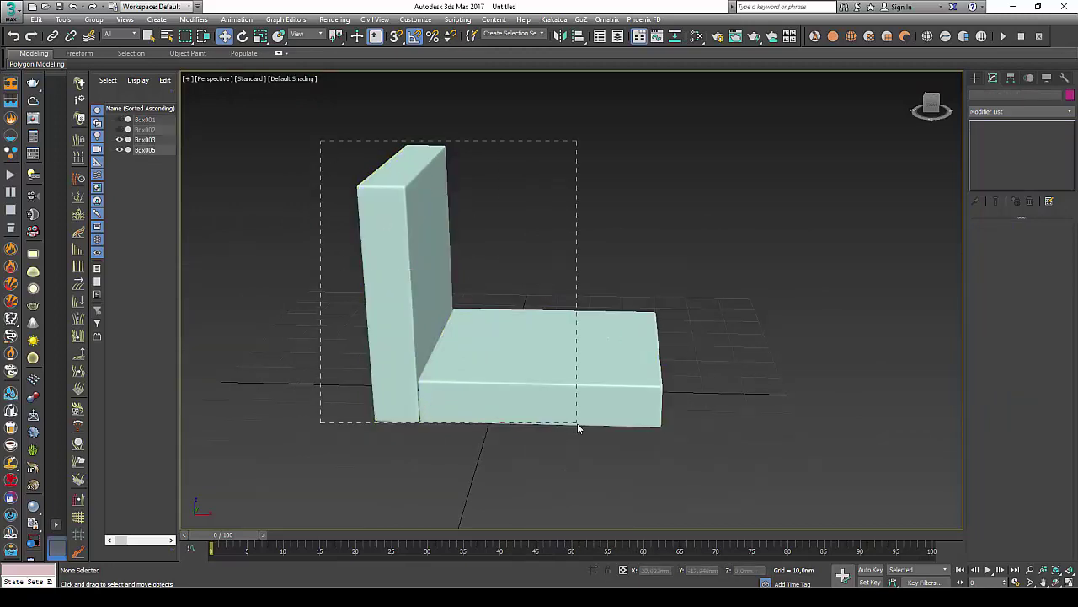
middle_drag(544, 282, 575, 288)
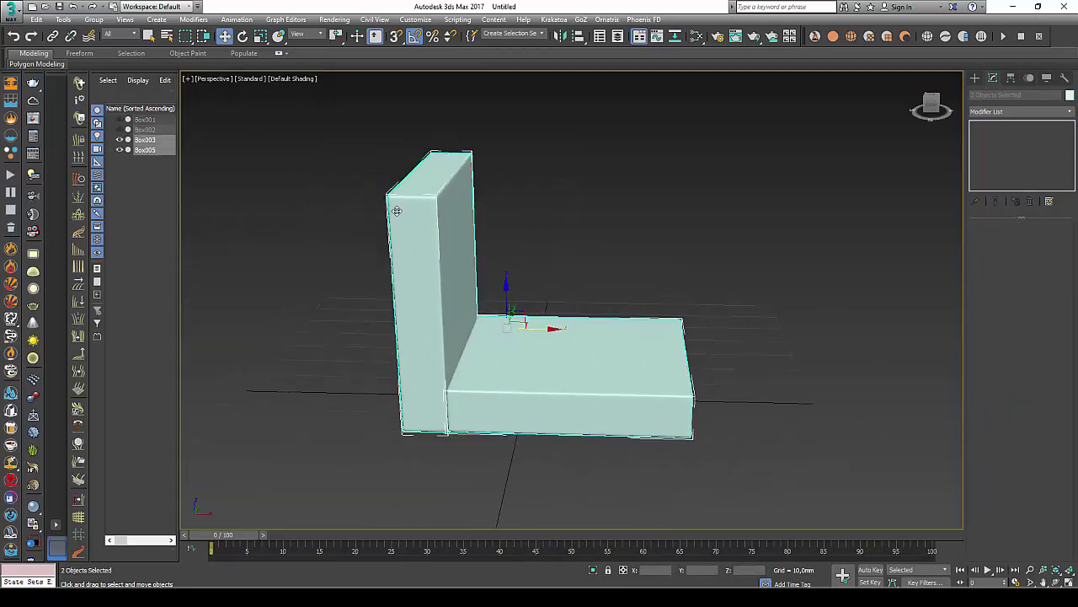
click(12, 13)
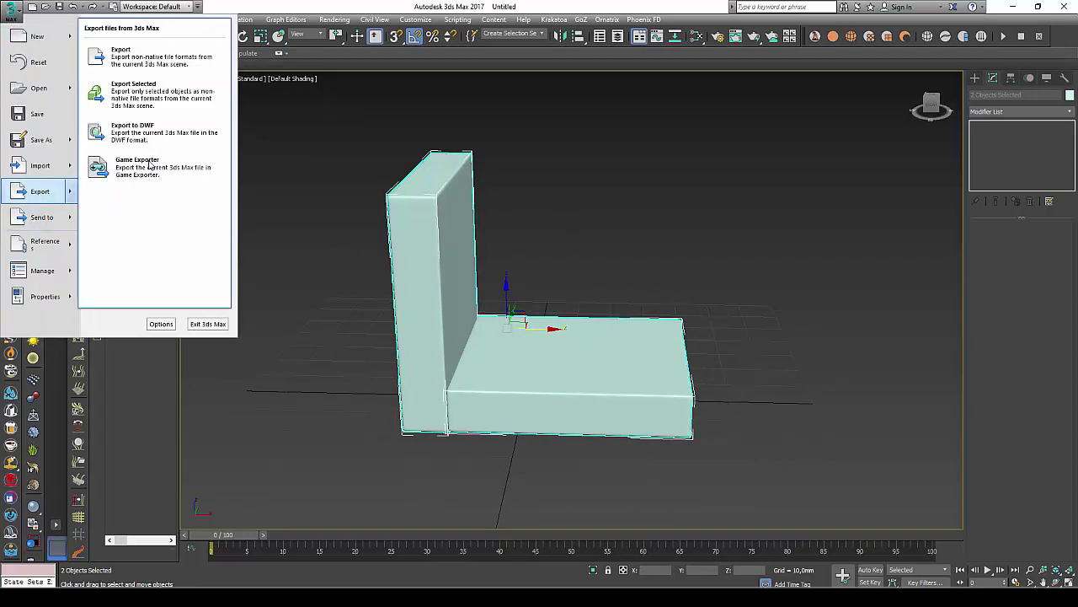
mouse_move(39, 191)
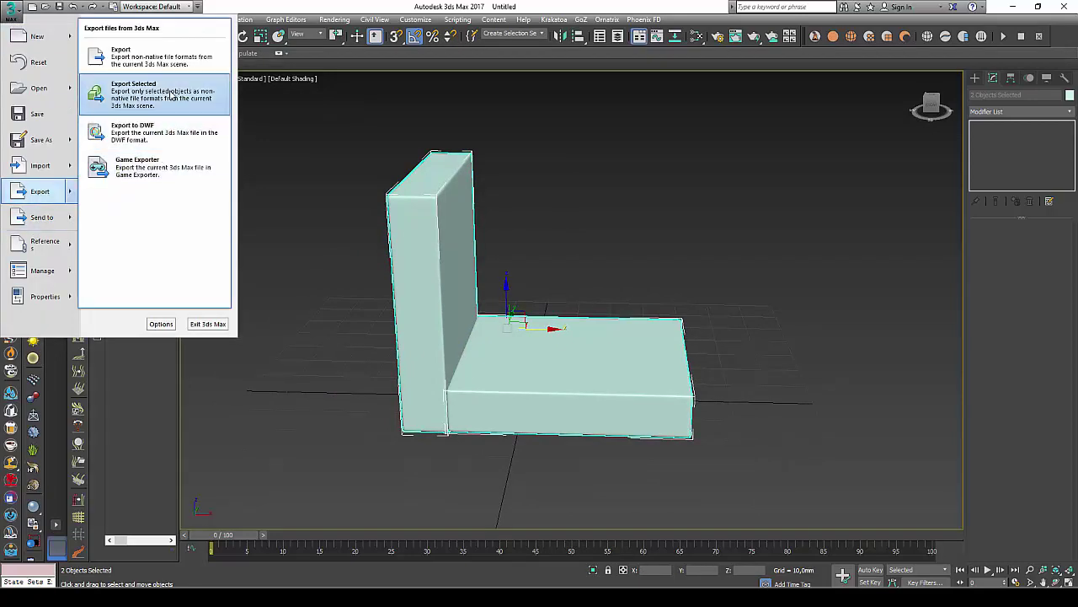
Export the selected boxes as test_high.FBX with Geometry > TurboSmooth turned off.
click(171, 96)
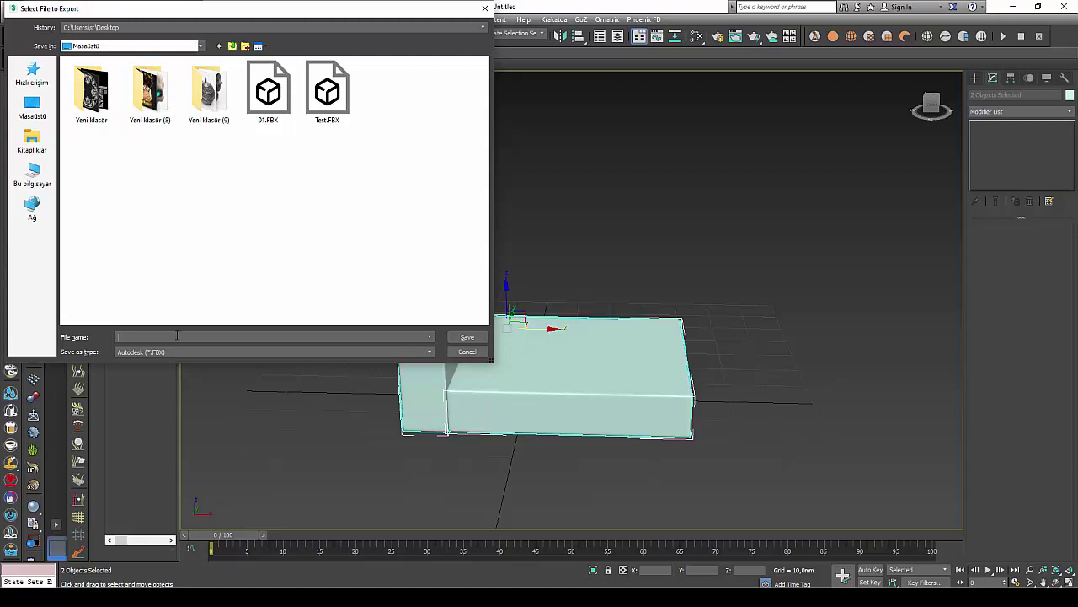
text(test)
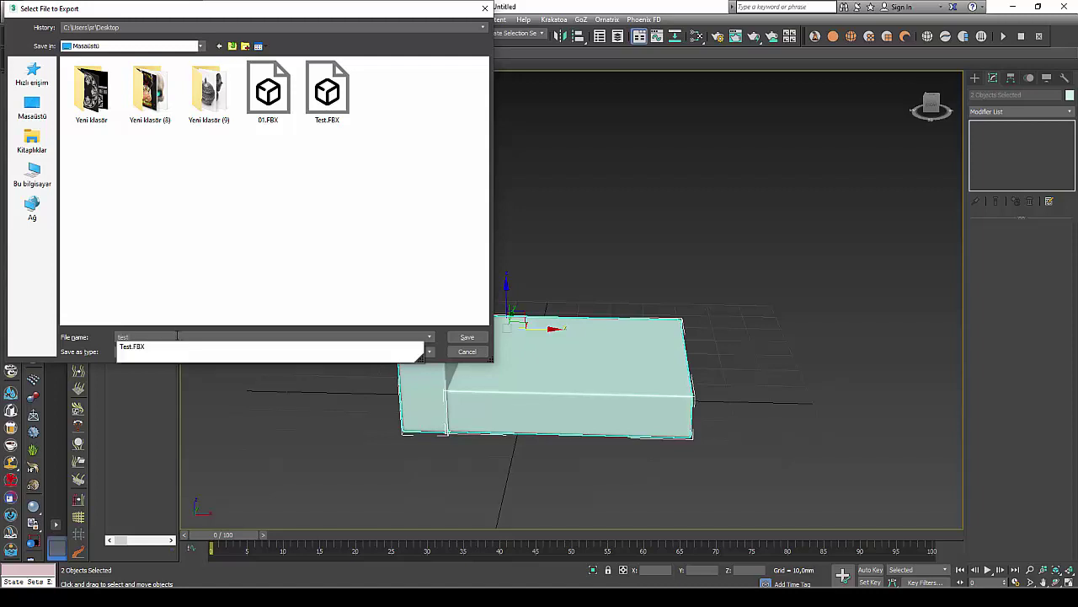
text(_high)
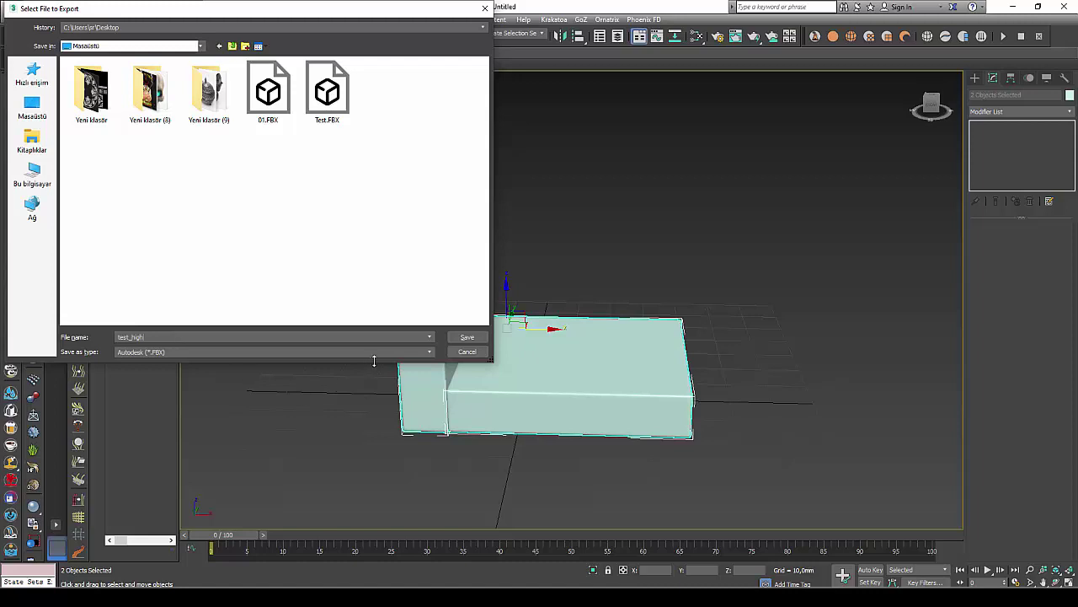
click(470, 337)
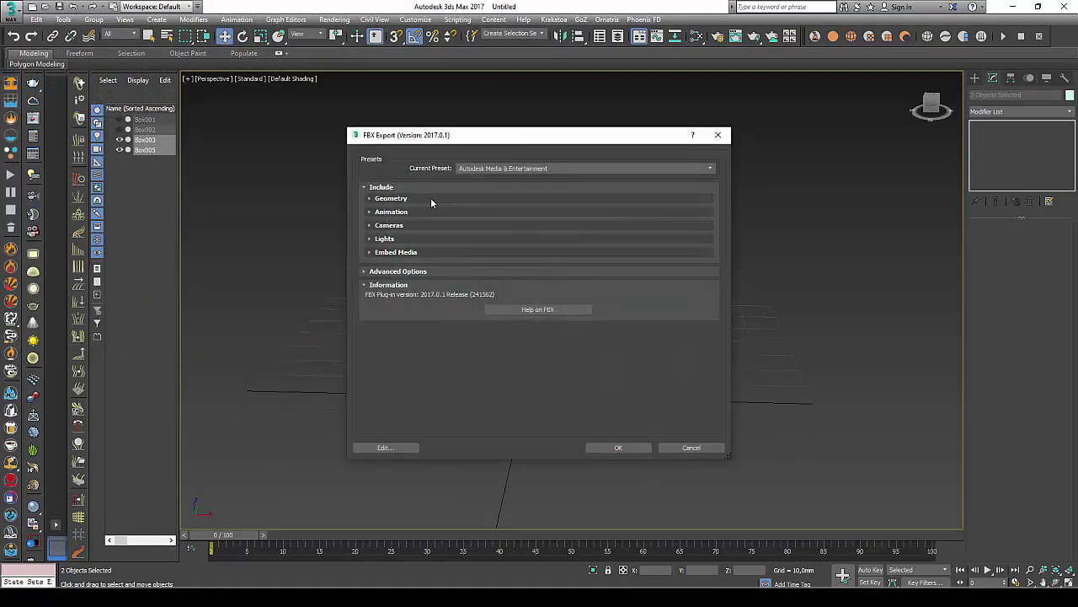
click(431, 198)
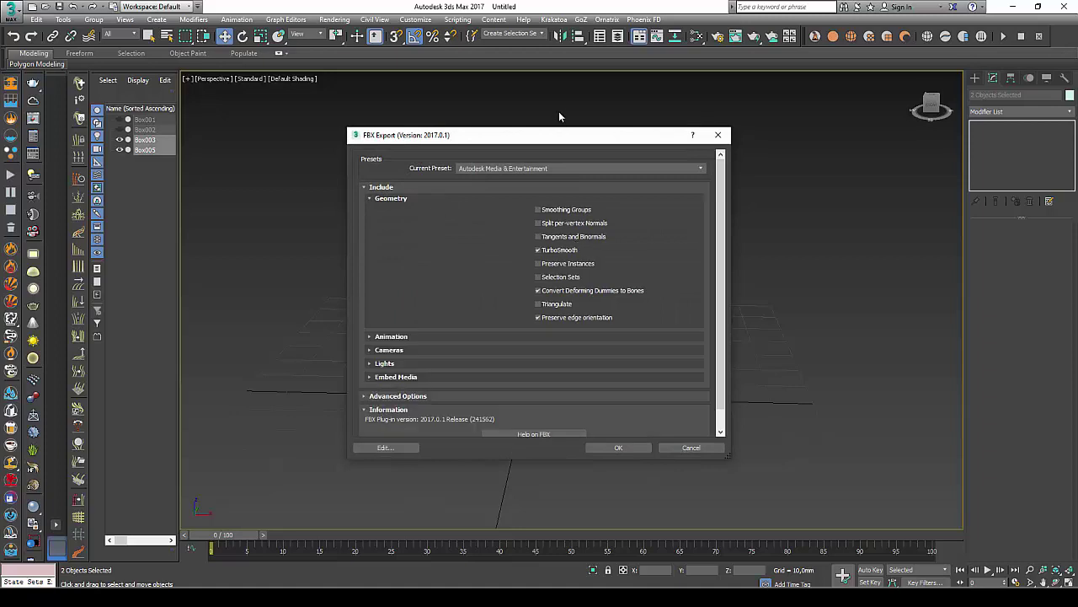
drag(553, 140, 484, 101)
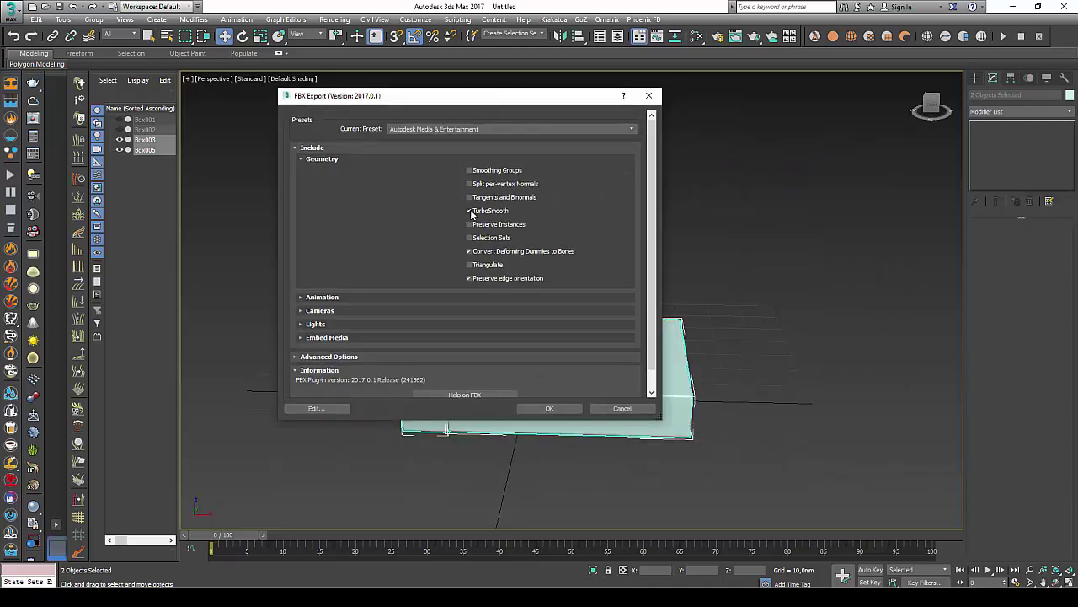
click(470, 211)
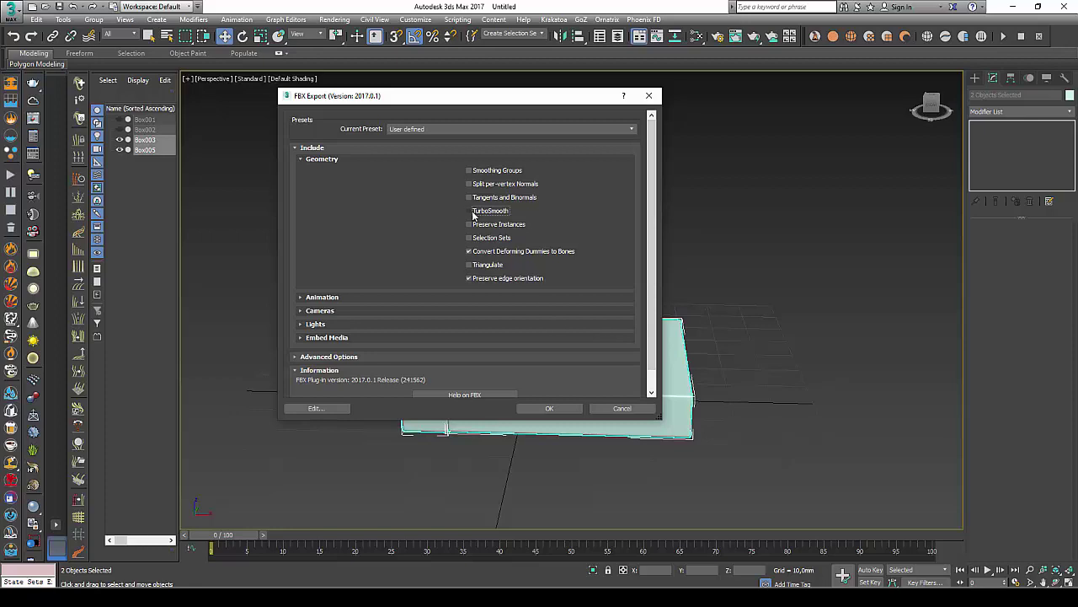
click(552, 412)
click(715, 475)
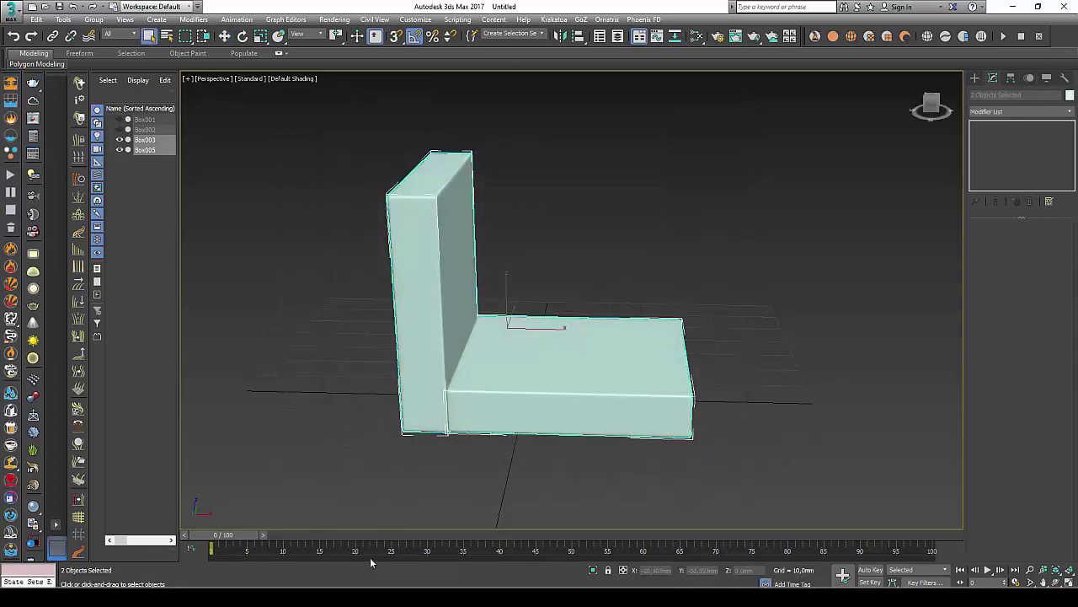
Create a new Substance Painter project using Test.FBX from the Desktop as the mesh.
click(341, 418)
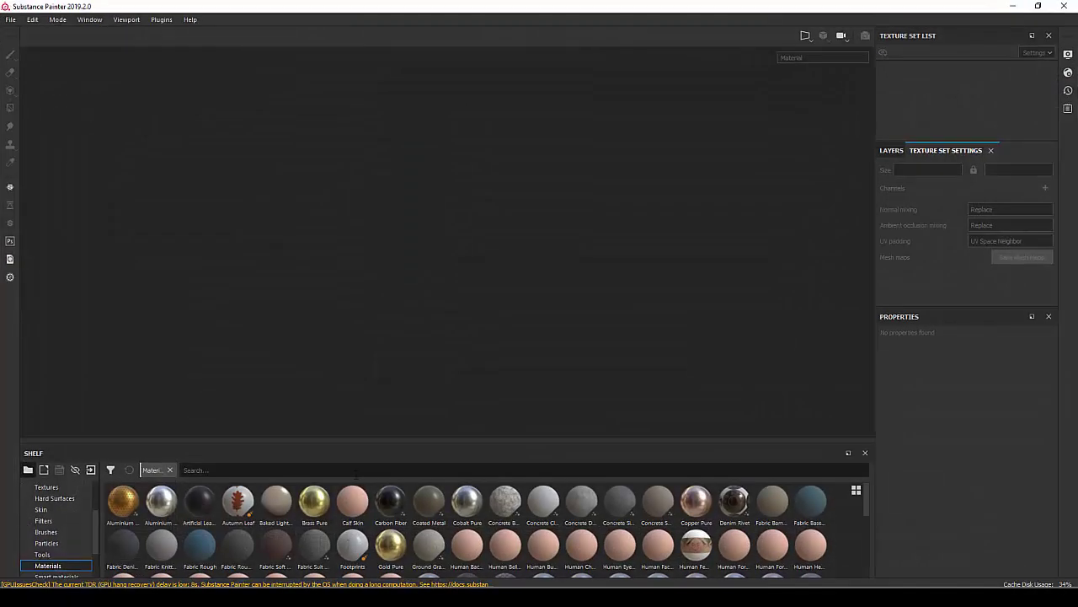
click(11, 19)
click(19, 33)
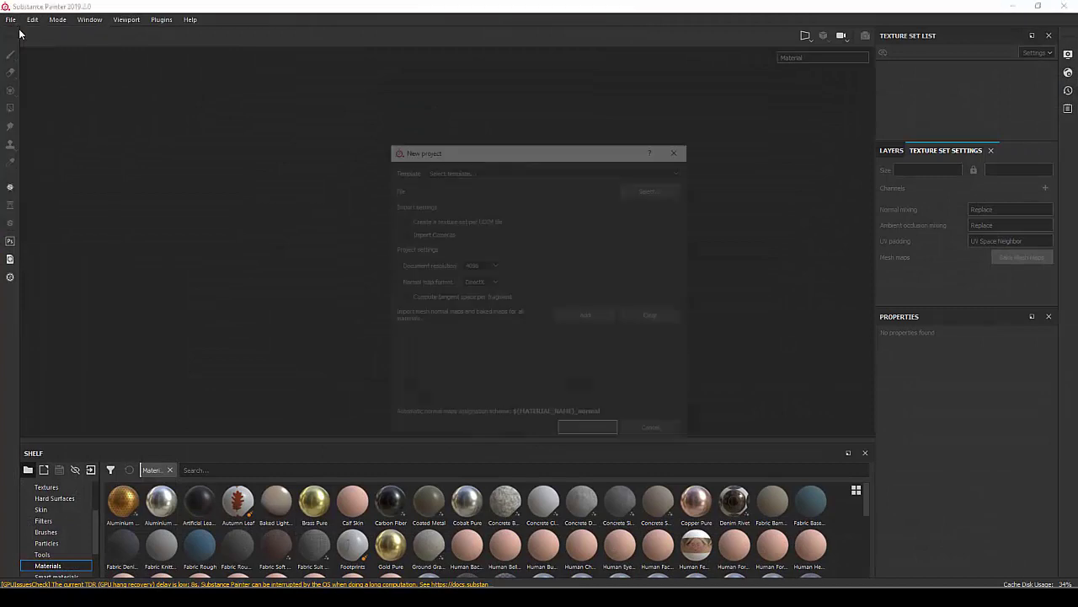
drag(590, 154, 592, 93)
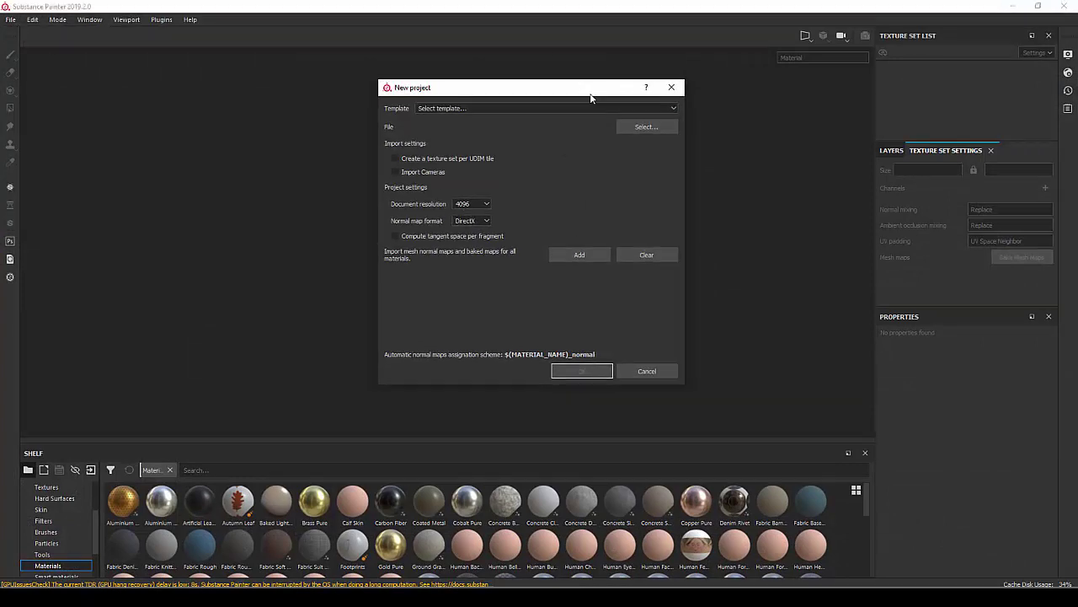
click(652, 127)
click(772, 207)
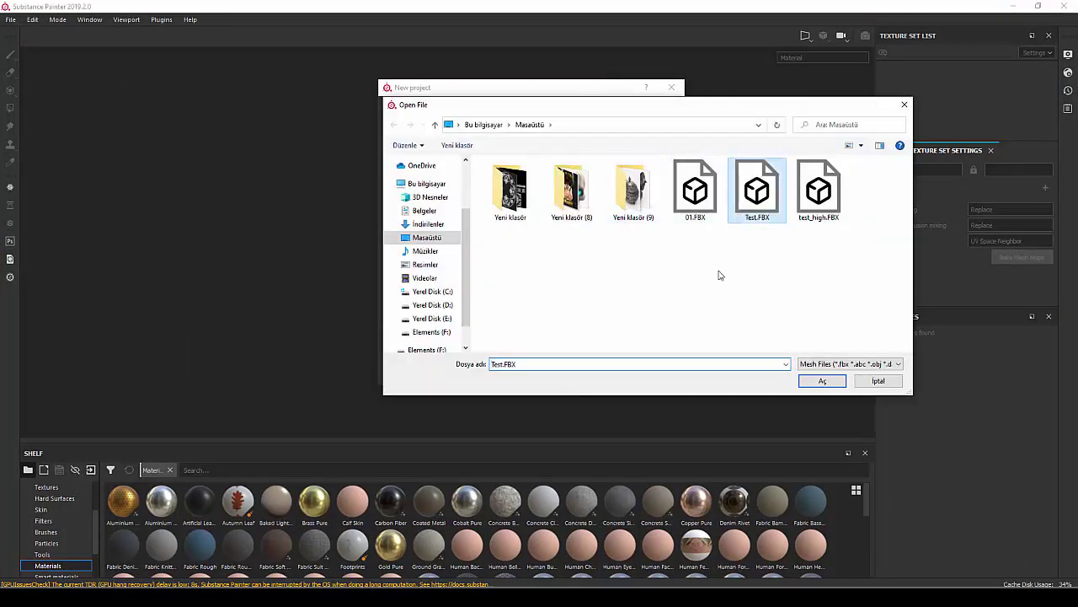
click(820, 384)
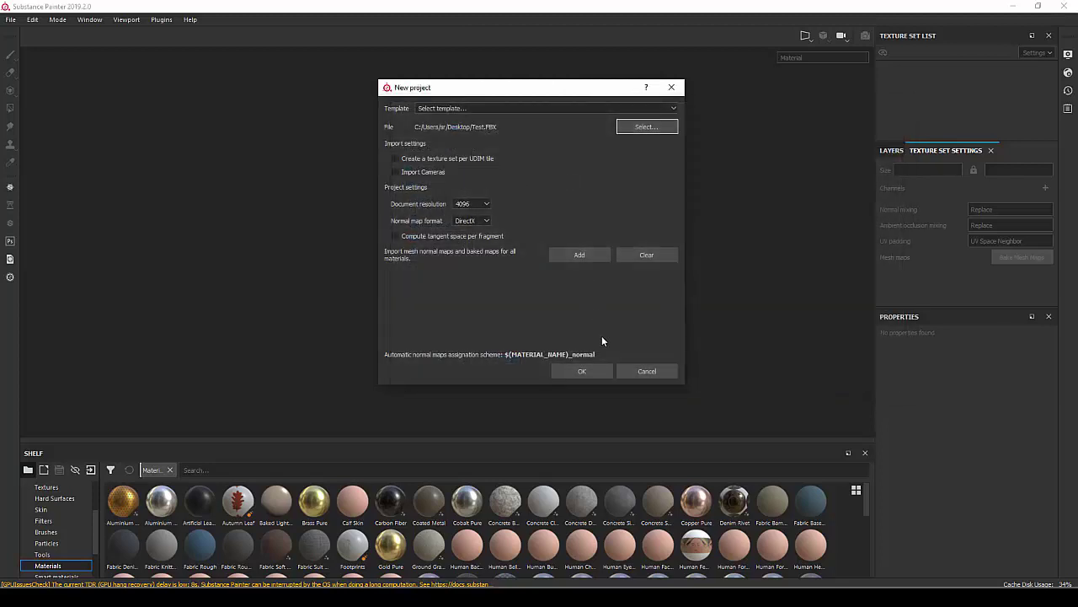
click(582, 371)
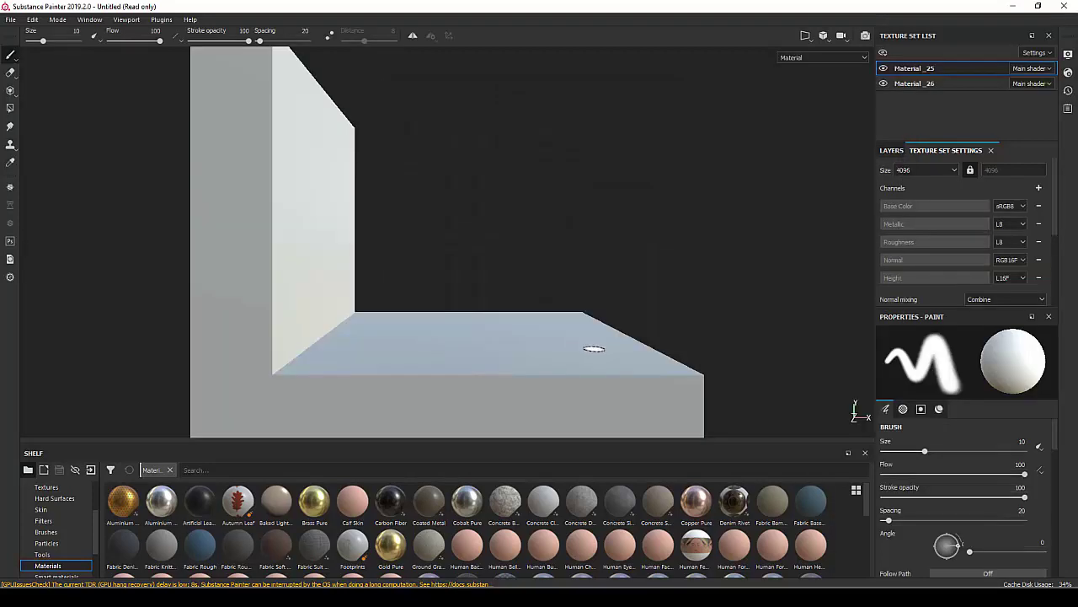
Orbit around the L-shaped mesh and expand the Texture Set Settings panel.
scroll(557, 319, down, 3)
mouse_move(562, 317)
alt+mouse_down()
mouse_move(486, 289)
mouse_move(447, 297)
alt+mouse_up()
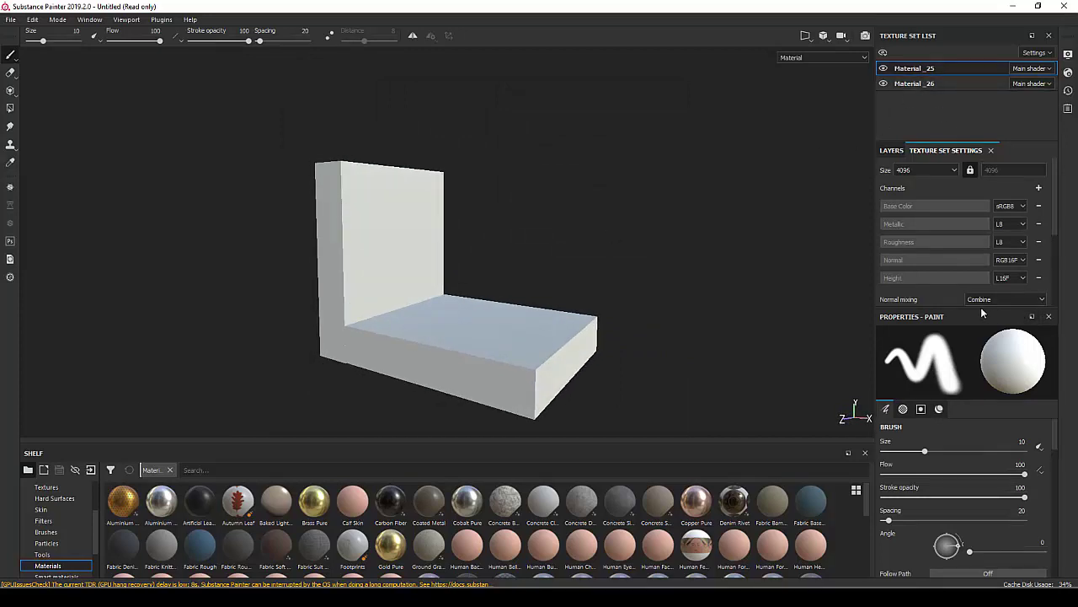
drag(969, 308, 969, 374)
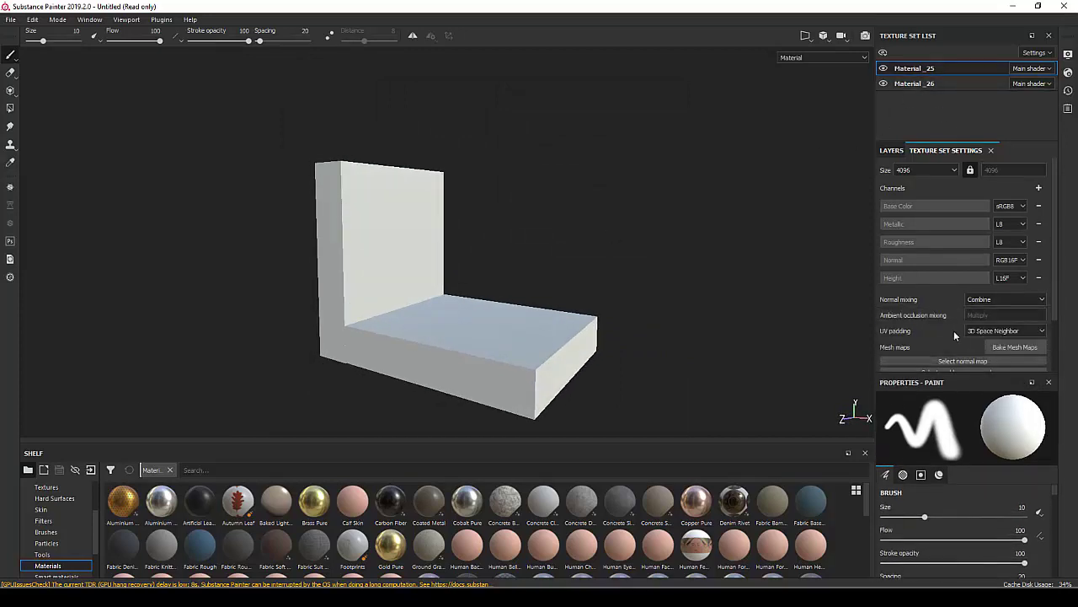
scroll(942, 310, down, 1)
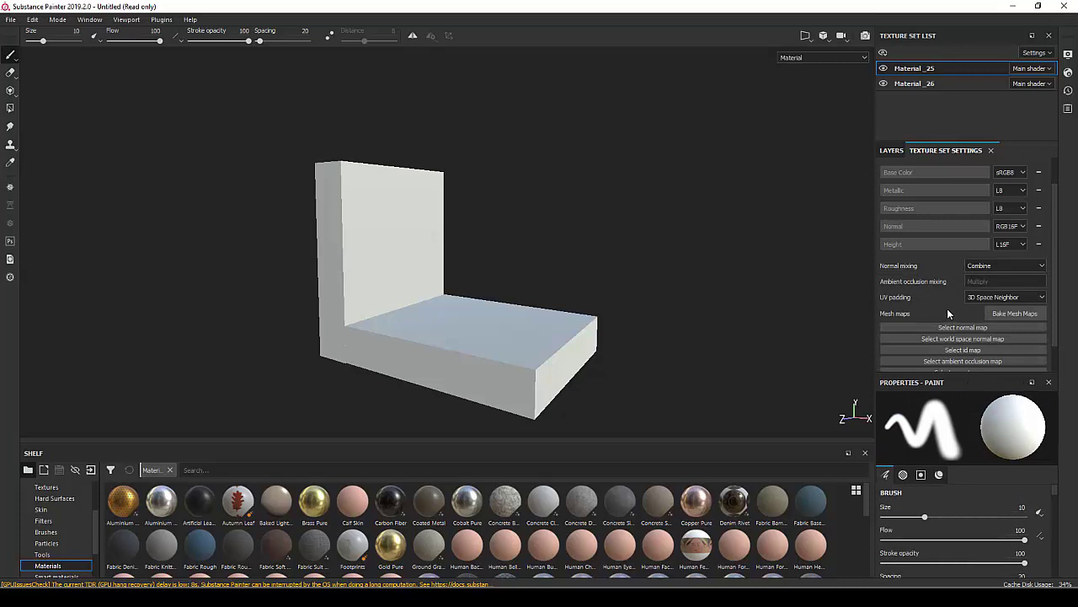
Load test_high.FBX as the high-poly mesh, set output size 2048, and bake all texture sets.
click(1007, 312)
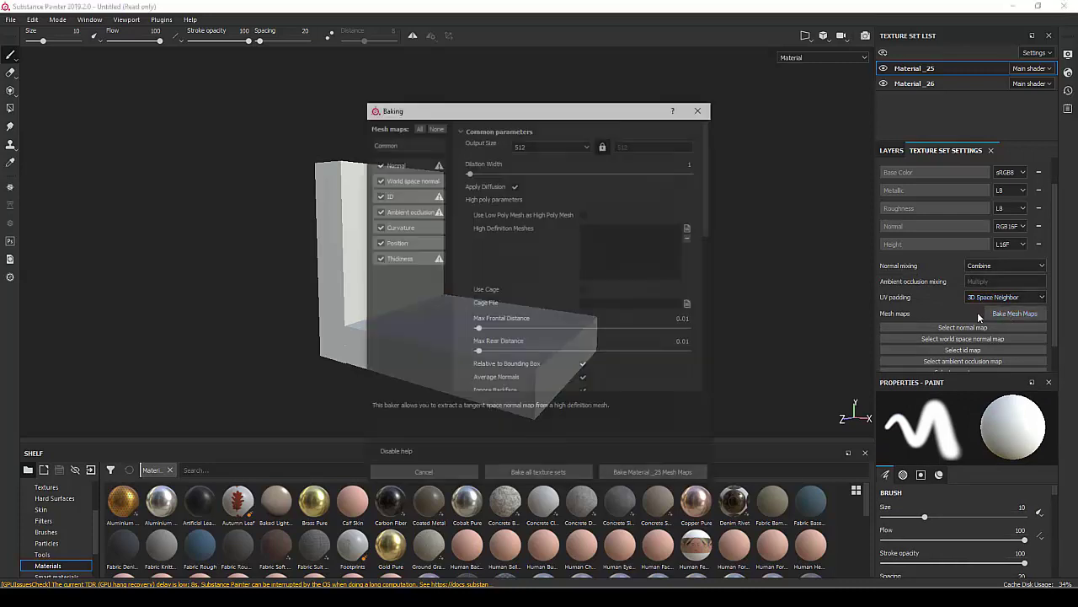
drag(510, 111, 627, 65)
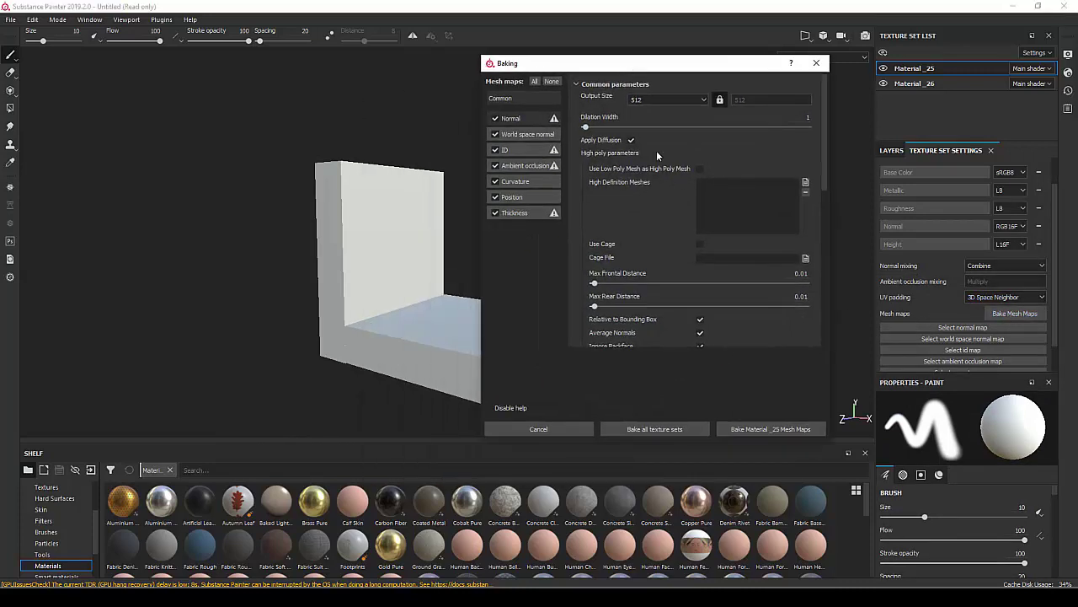
click(805, 182)
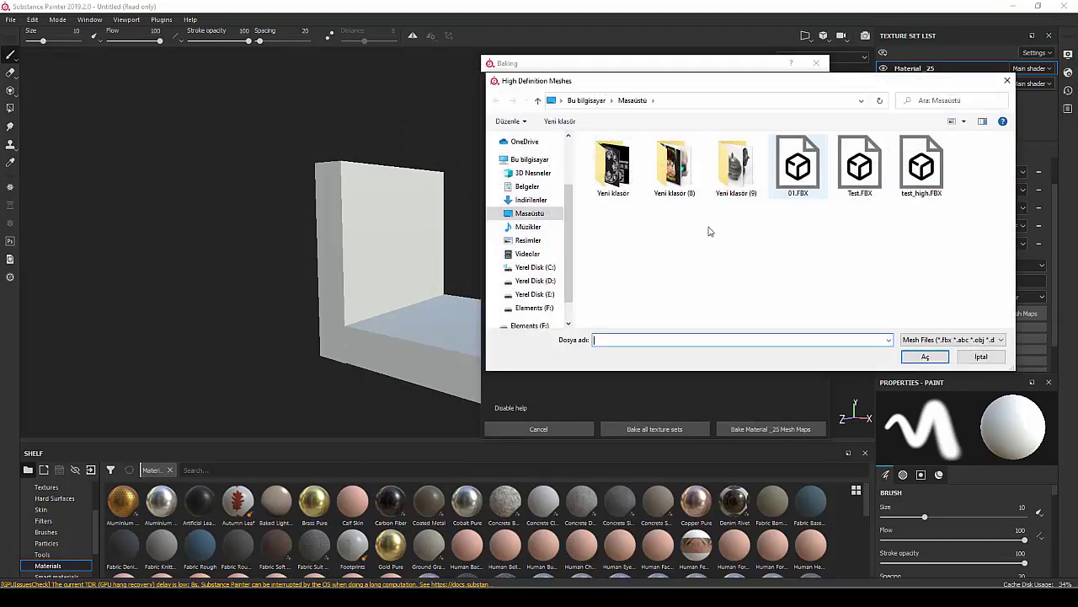
click(918, 173)
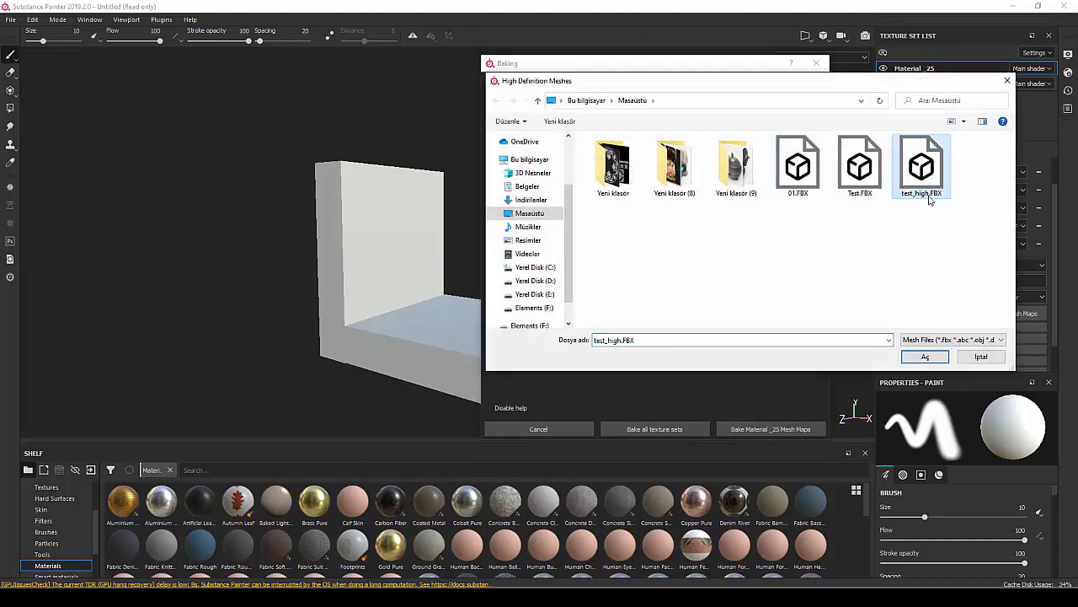
click(925, 356)
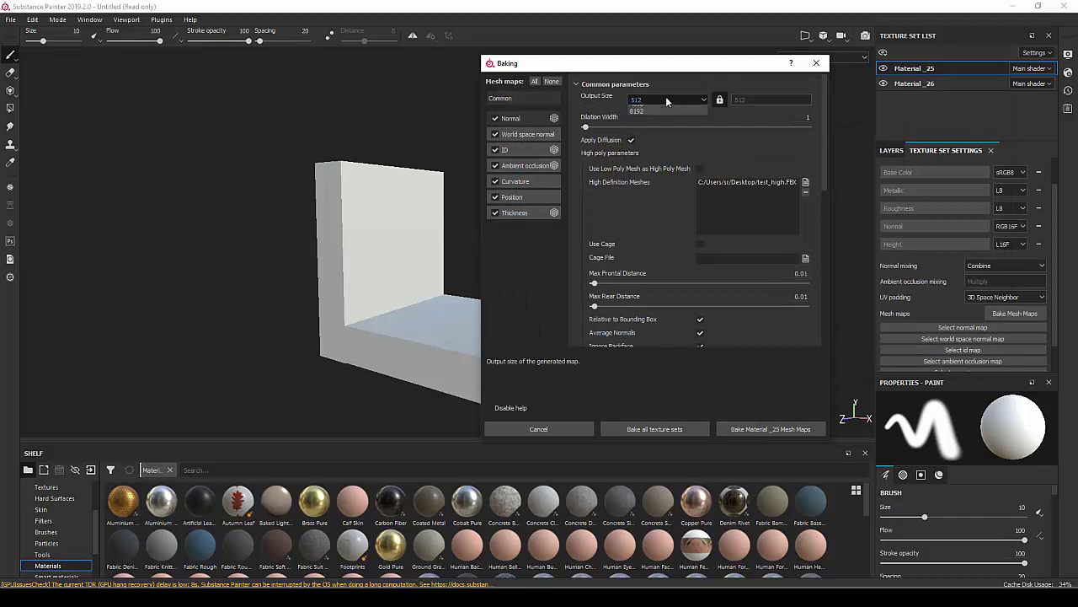
click(647, 99)
click(661, 152)
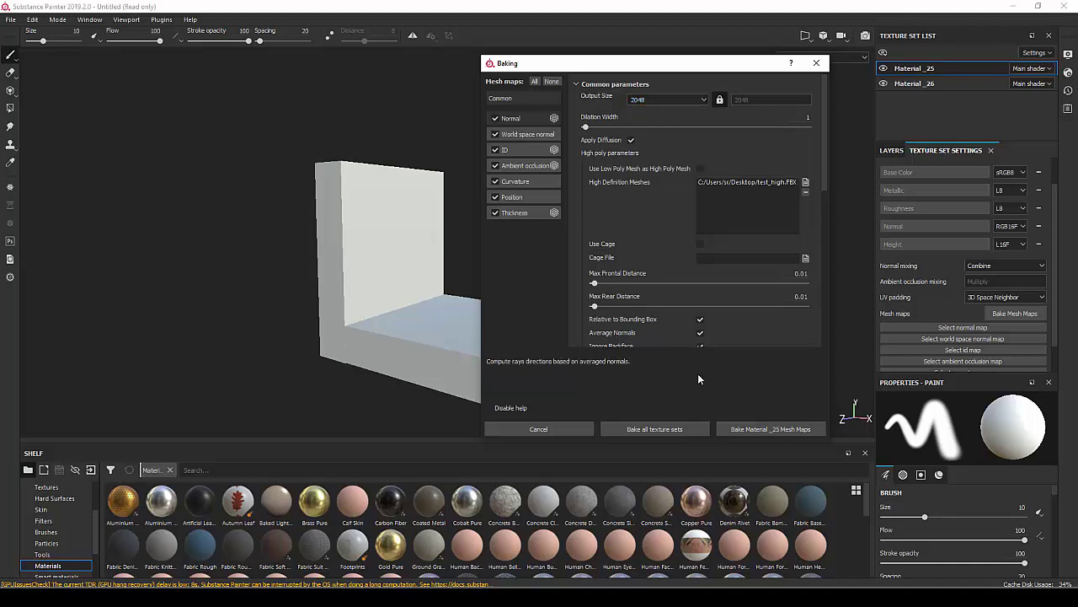
click(669, 99)
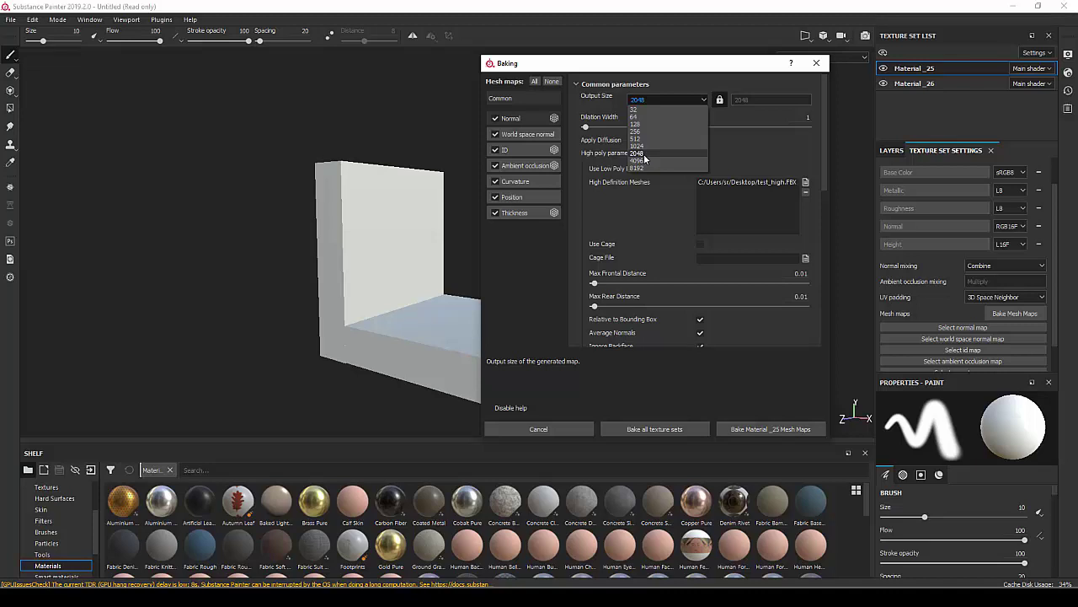
click(644, 155)
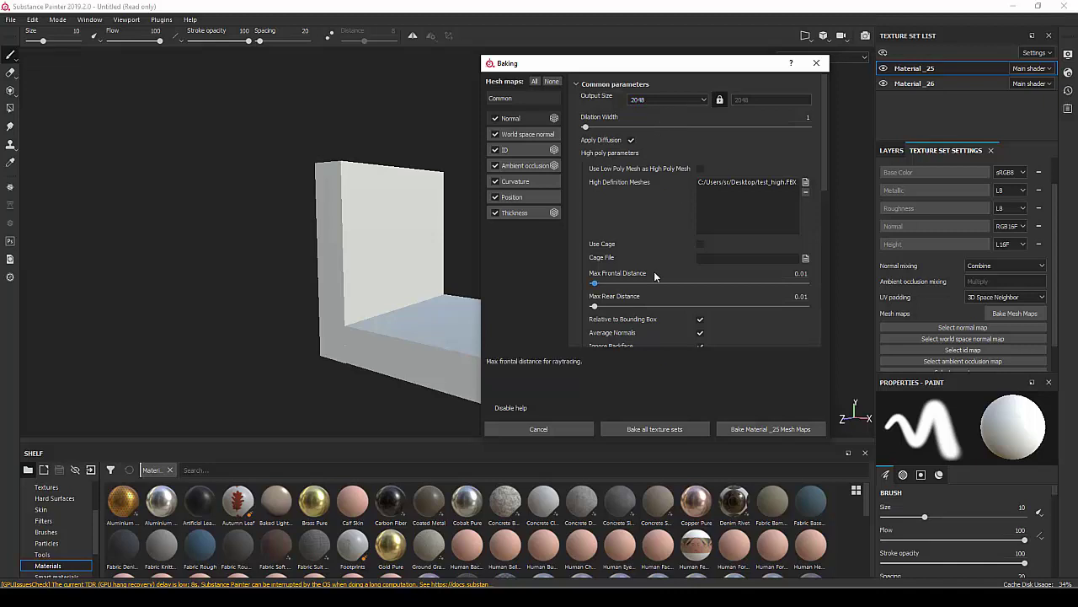
click(663, 428)
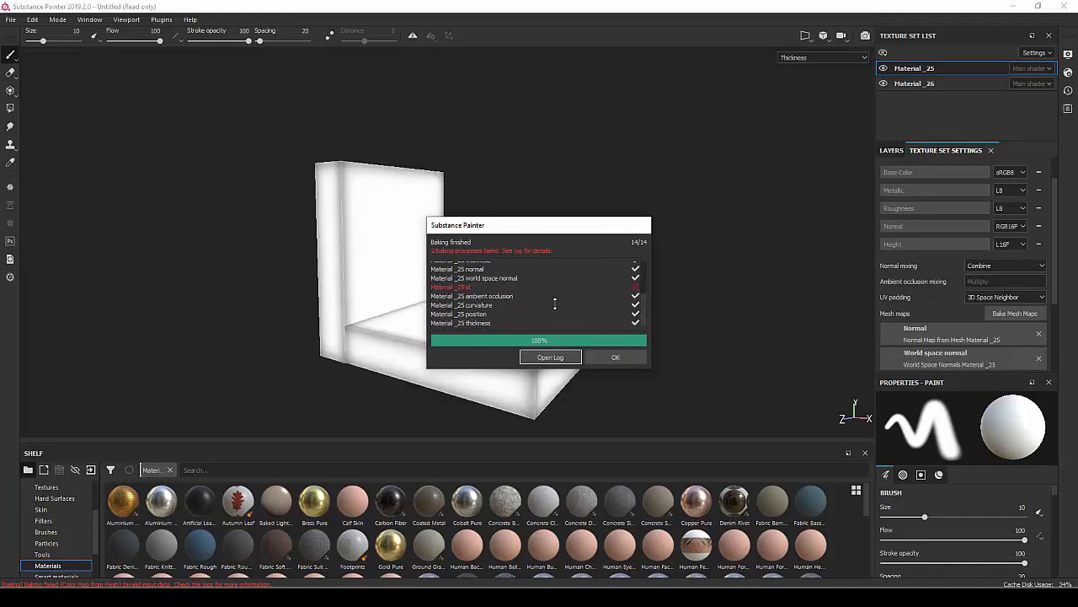
Dismiss the bake results report, orbit the view to the wall and rotate the environment lighting.
click(612, 358)
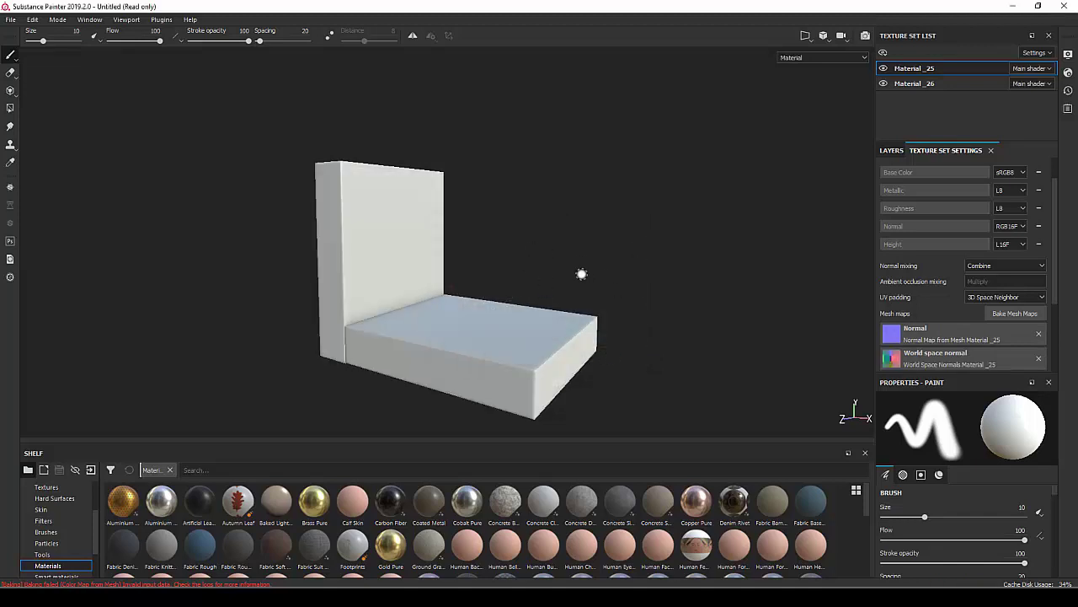
mouse_move(573, 267)
alt+mouse_down()
mouse_move(508, 267)
mouse_move(532, 248)
alt+mouse_up()
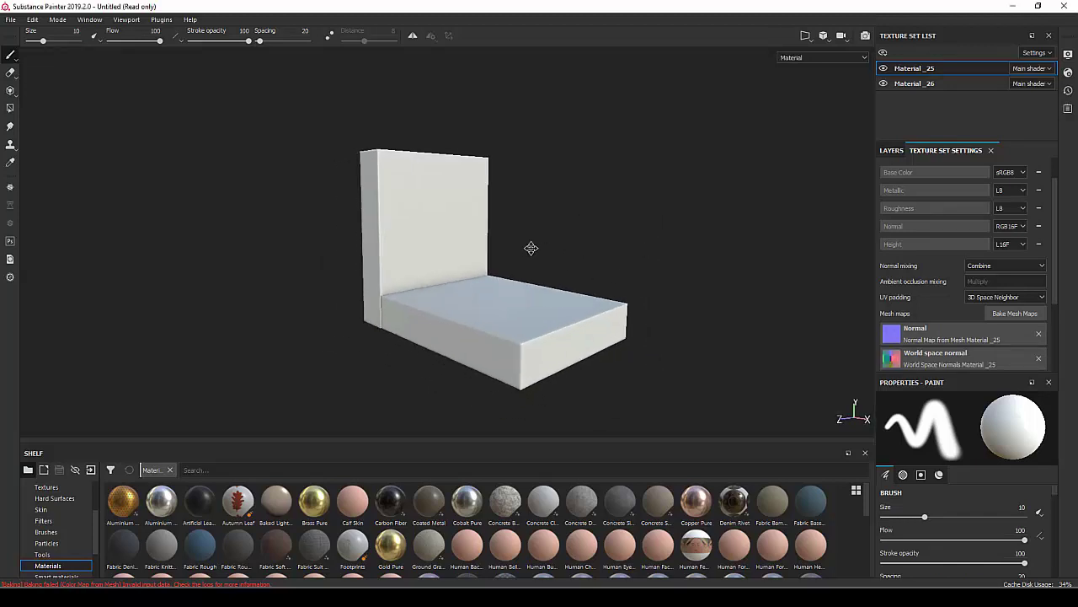
mouse_move(216, 244)
alt+mouse_down()
mouse_move(572, 239)
mouse_move(238, 241)
alt+mouse_up()
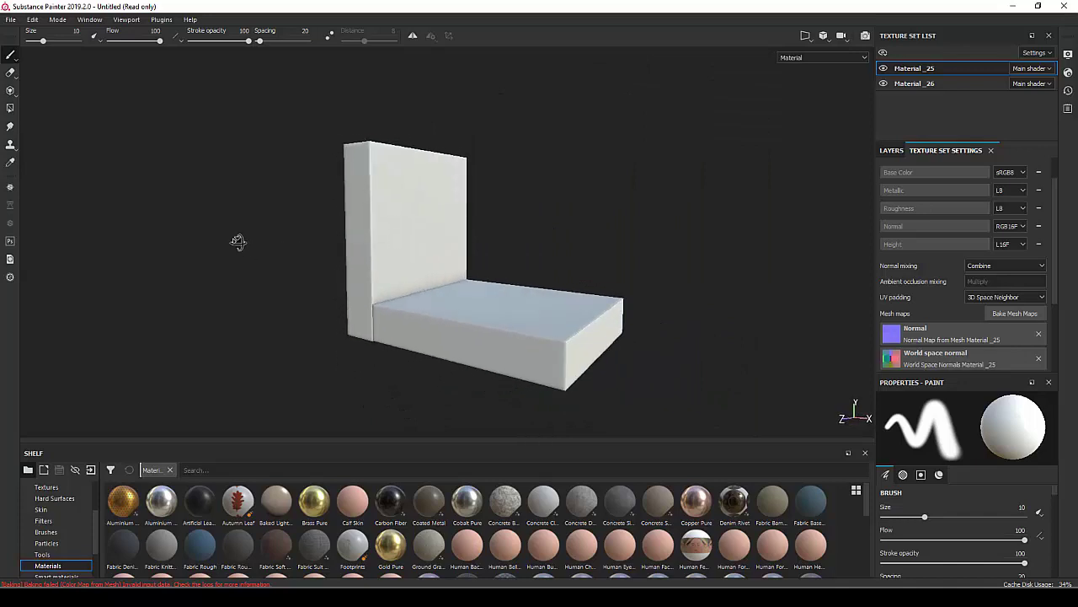
scroll(950, 338, down, 2)
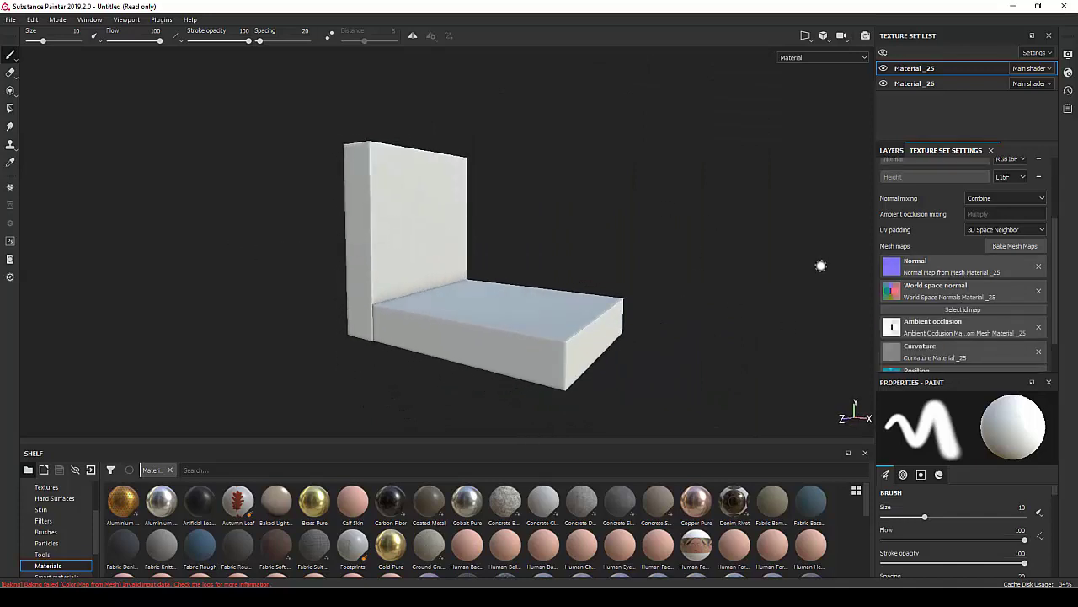
scroll(948, 301, up, 3)
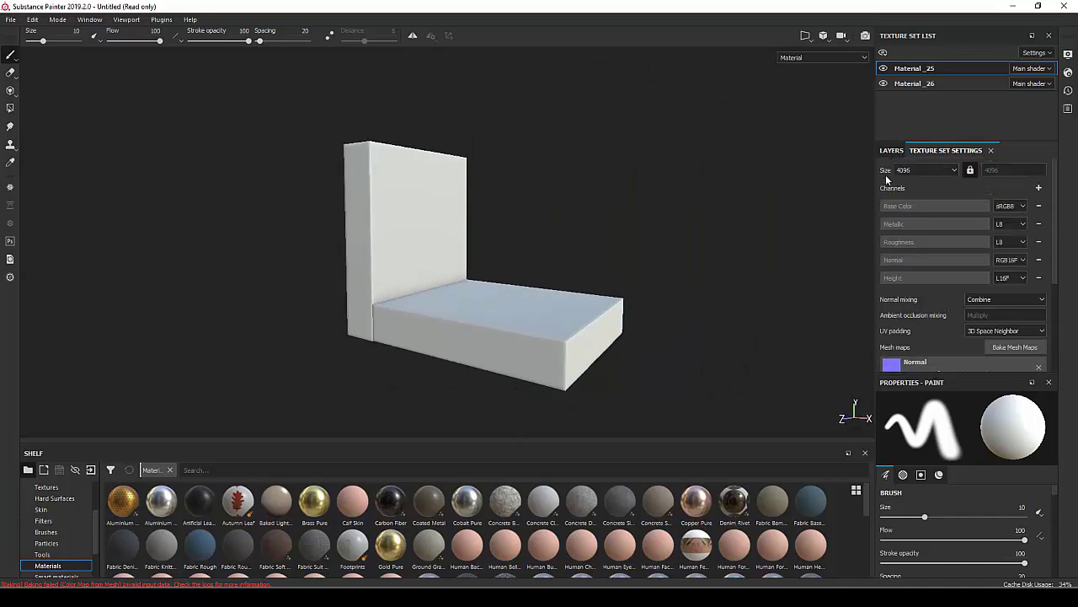
scroll(337, 261, up, 3)
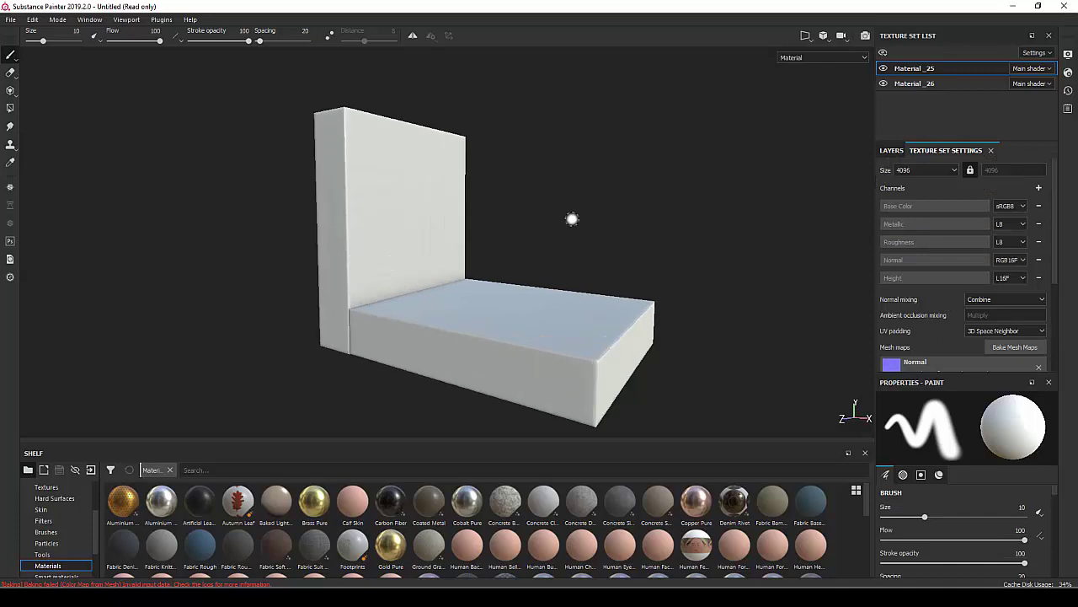
shift+right_drag(572, 220, 558, 212)
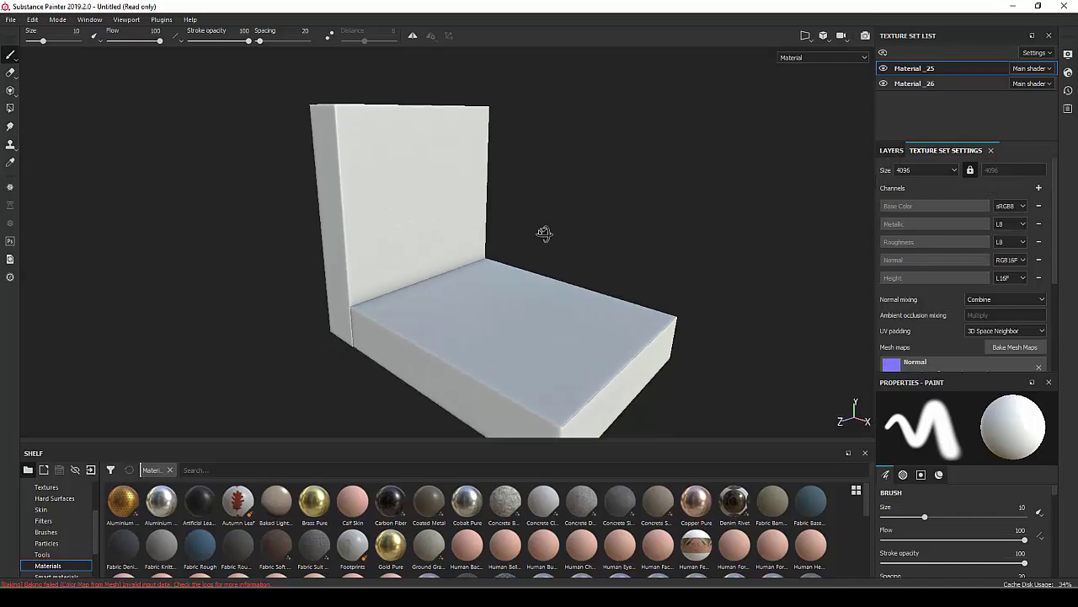
Hide the Material_26 floor texture set and turn the wall to a frontal view.
click(883, 83)
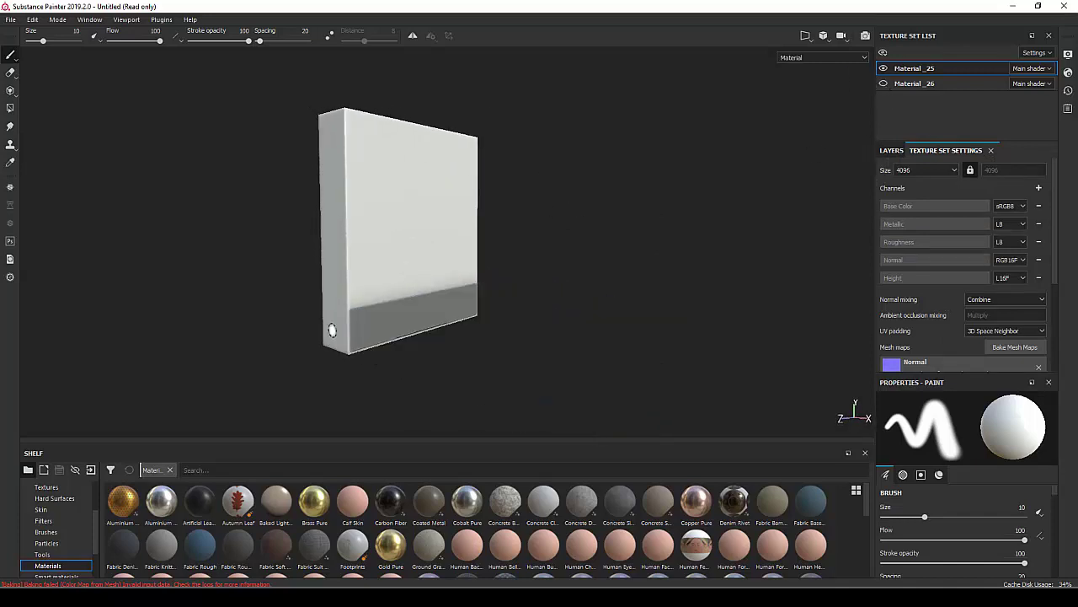
scroll(390, 308, up, 2)
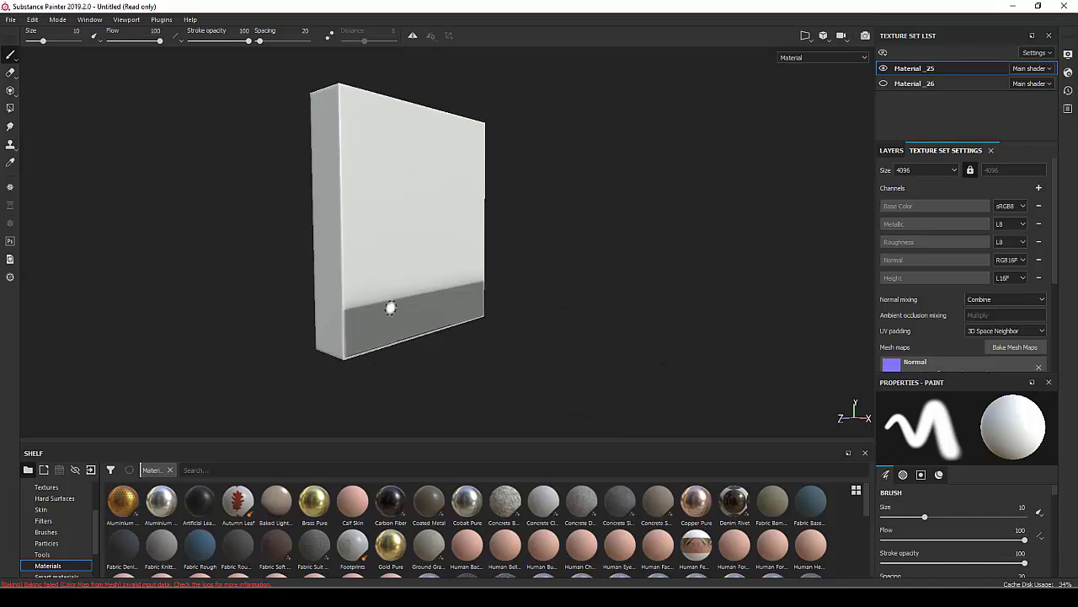
scroll(390, 311, up, 2)
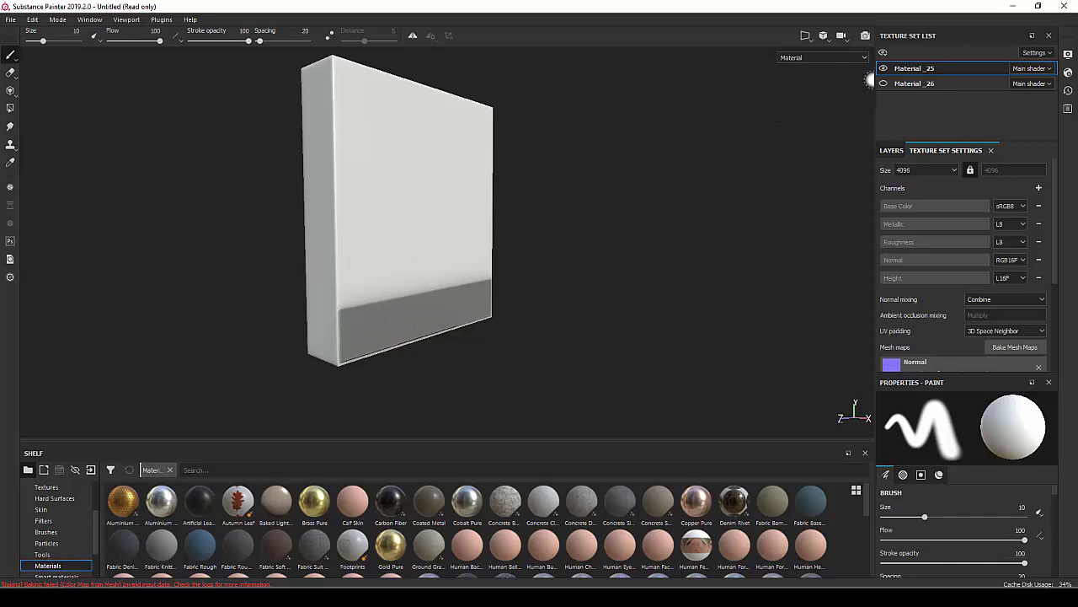
click(883, 83)
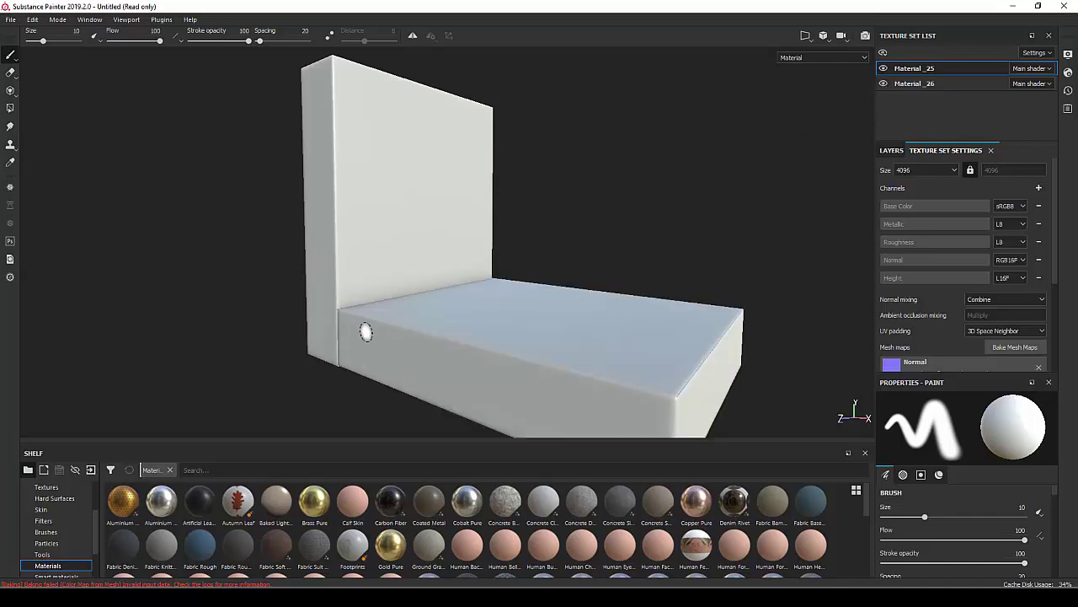
click(882, 84)
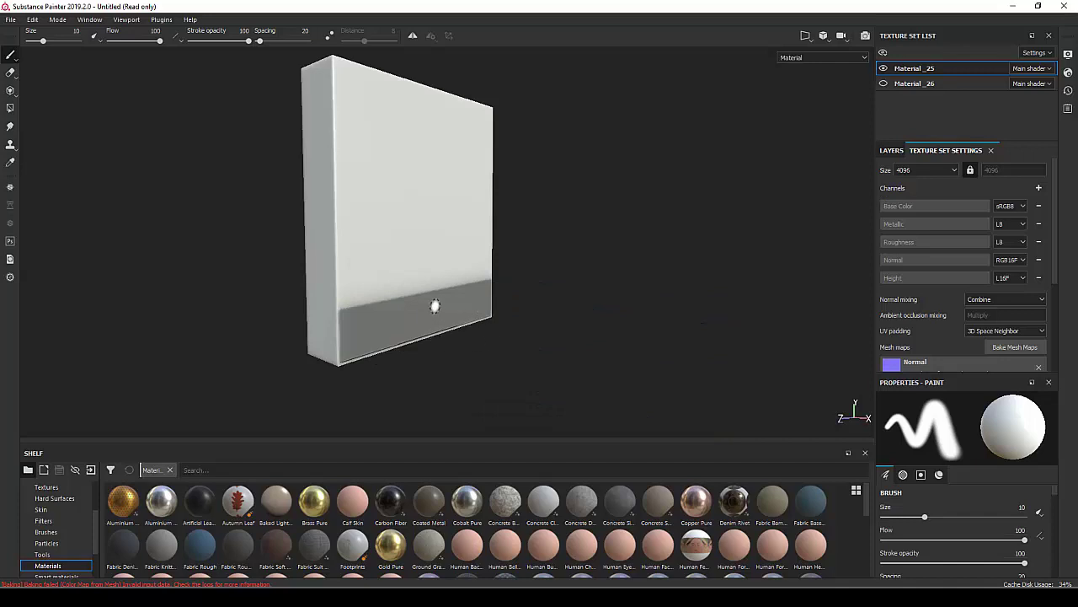
alt+drag(575, 278, 455, 298)
scroll(459, 301, up, 2)
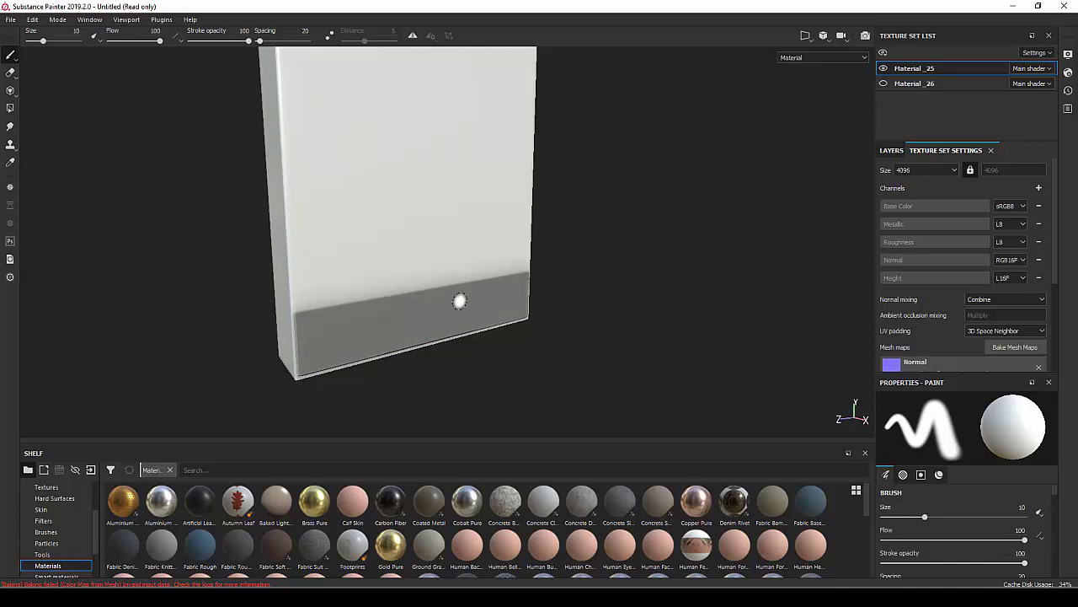
Cycle the viewport mesh map to Ambient occlusion and unhide the Material_26 floor.
key(b)
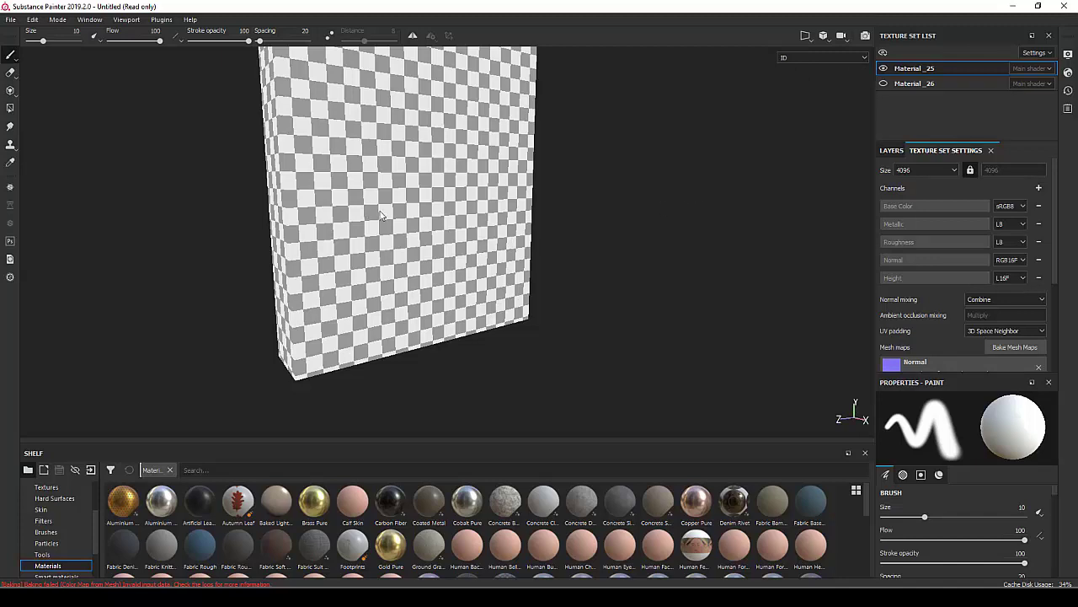
key(b)
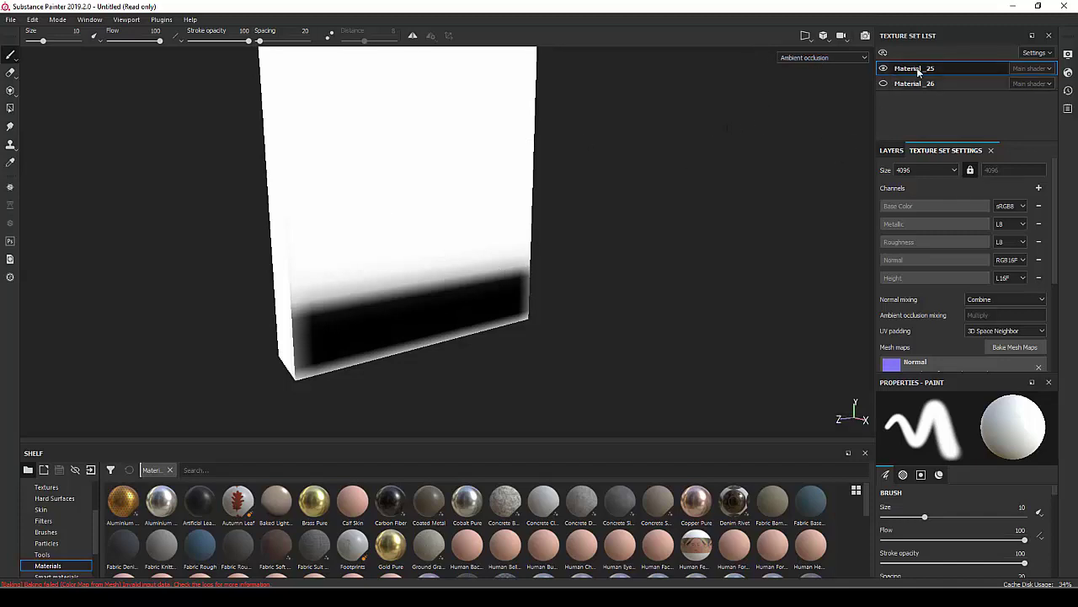
click(883, 83)
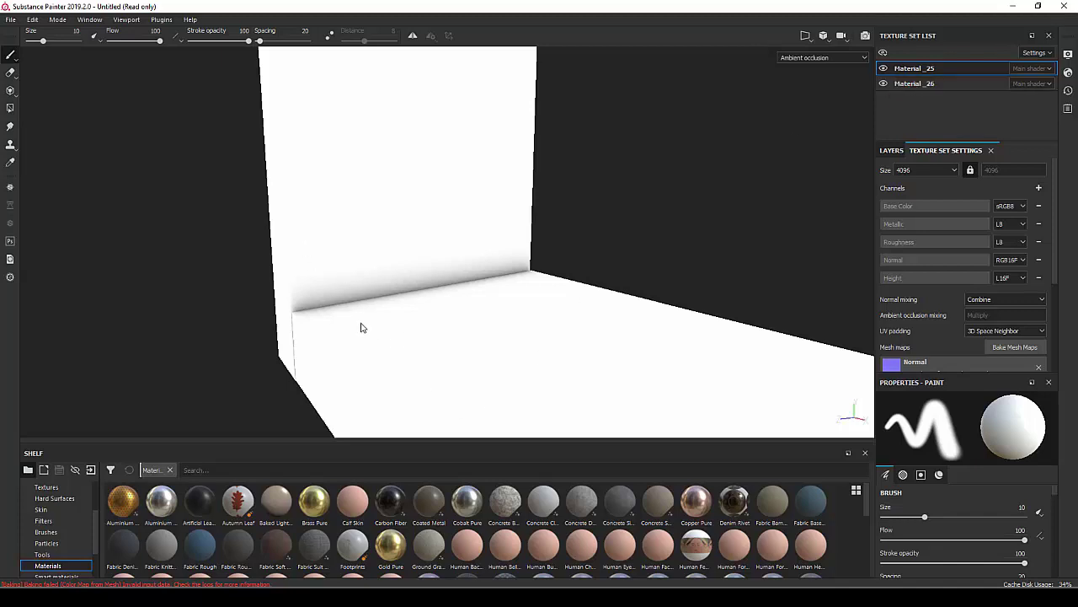
Reopen the Baking dialog and scroll to the Match option, set to Always.
scroll(478, 276, down, 3)
scroll(478, 277, down, 2)
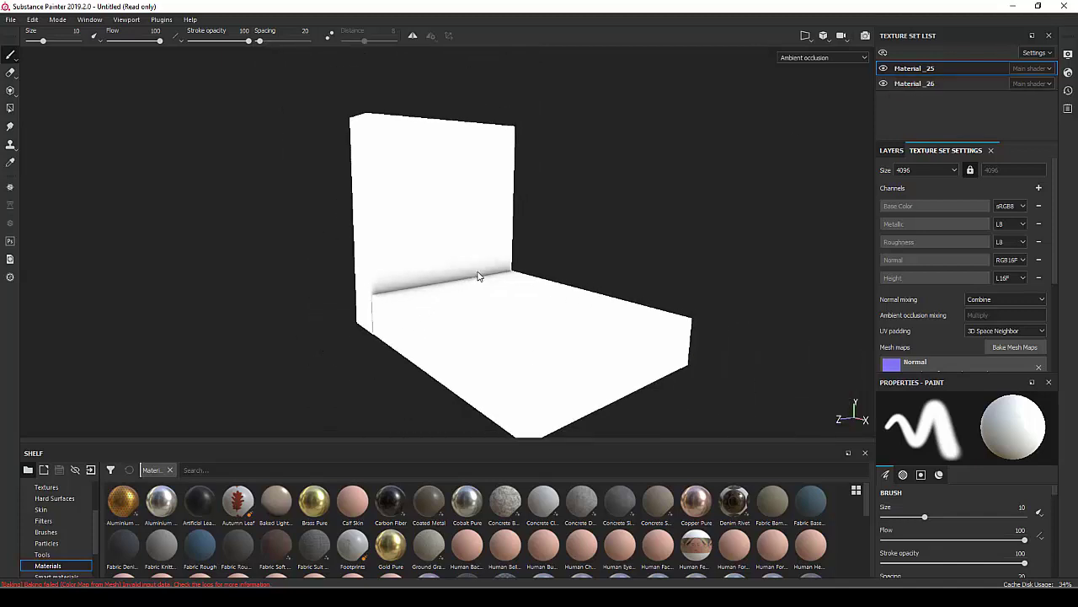
click(1022, 346)
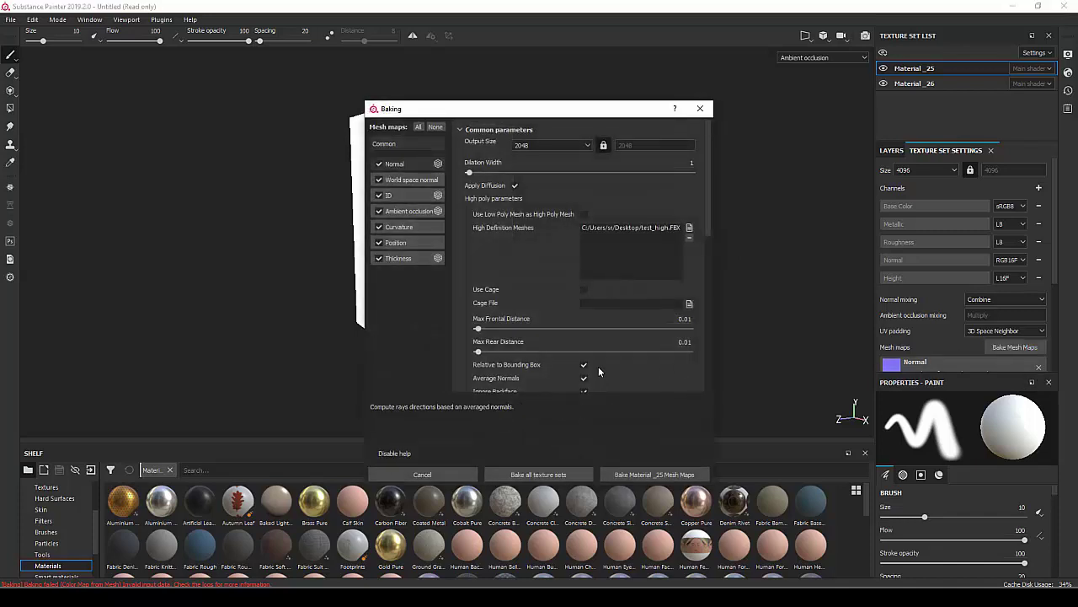
scroll(696, 350, down, 3)
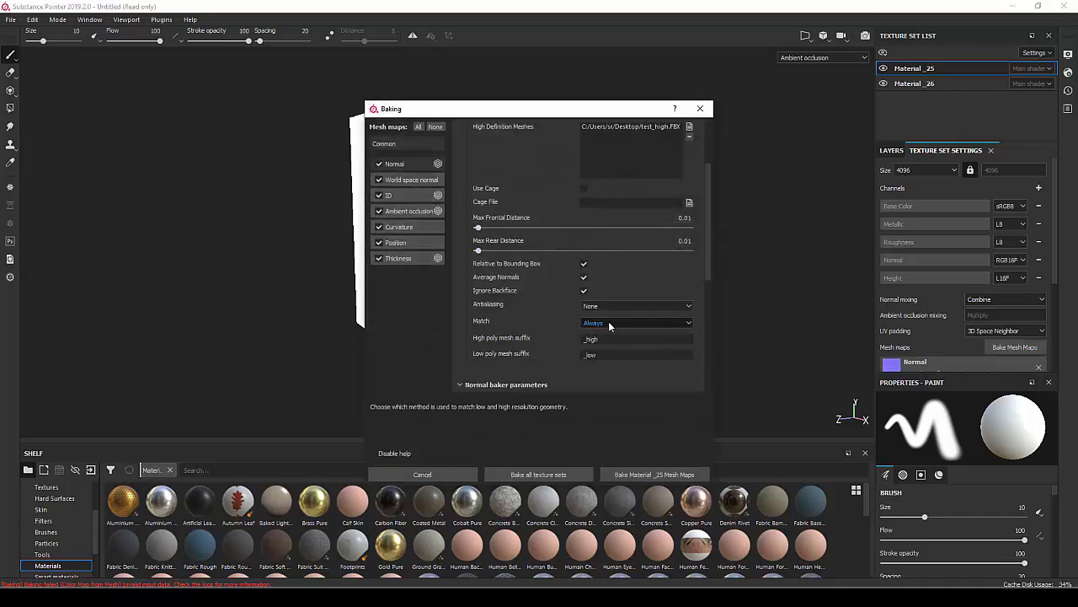
Close the Baking dialog without baking and hide the Material_26 floor texture set.
click(699, 107)
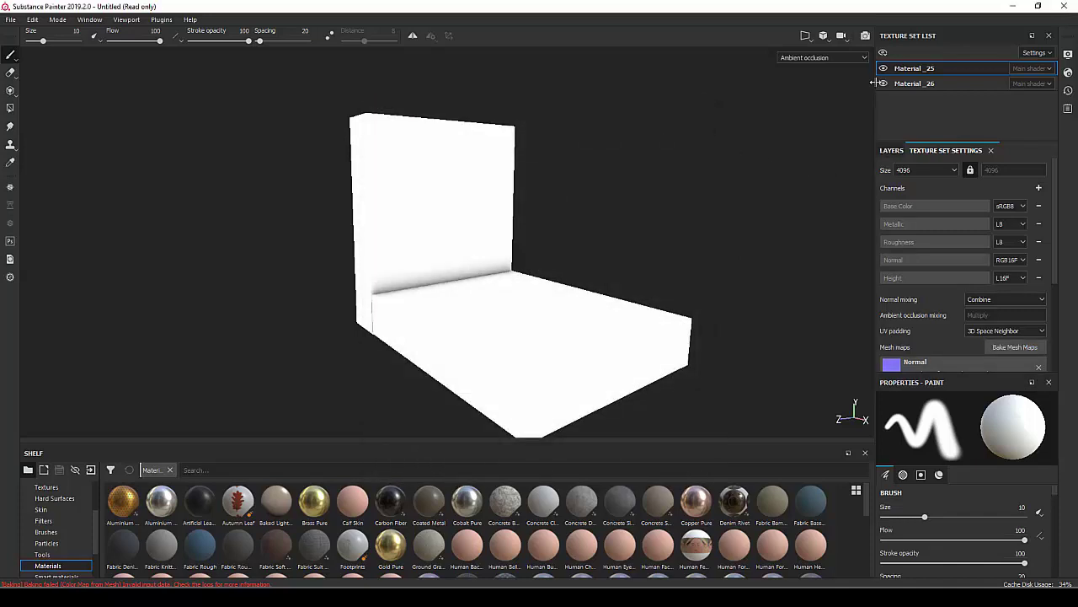
click(883, 84)
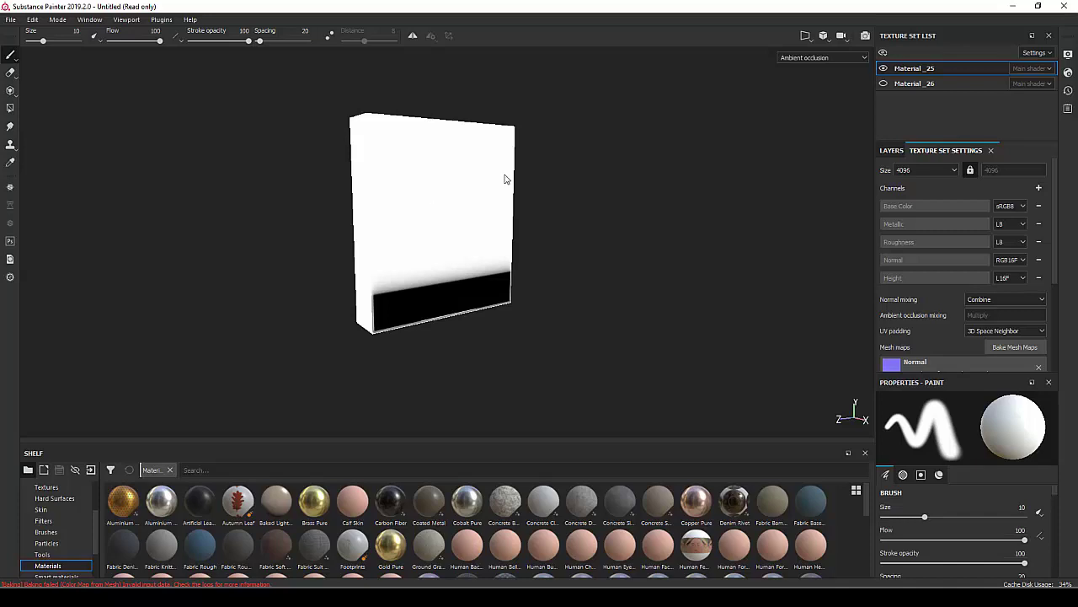
click(883, 84)
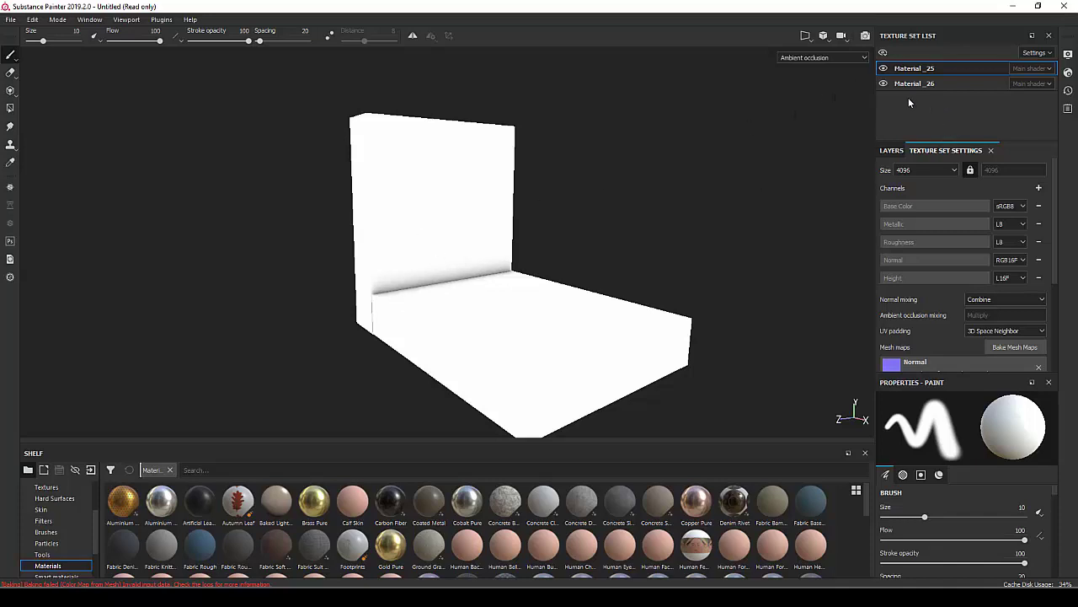
click(884, 83)
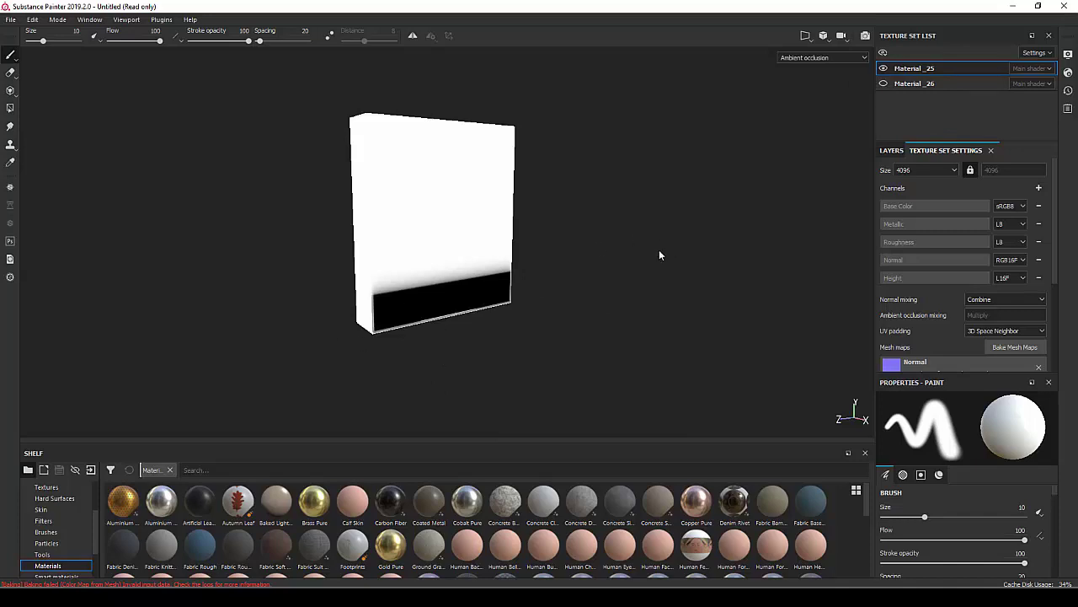
Show the wall's Curvature map, briefly toggling the Material_26 floor on and off.
key(b)
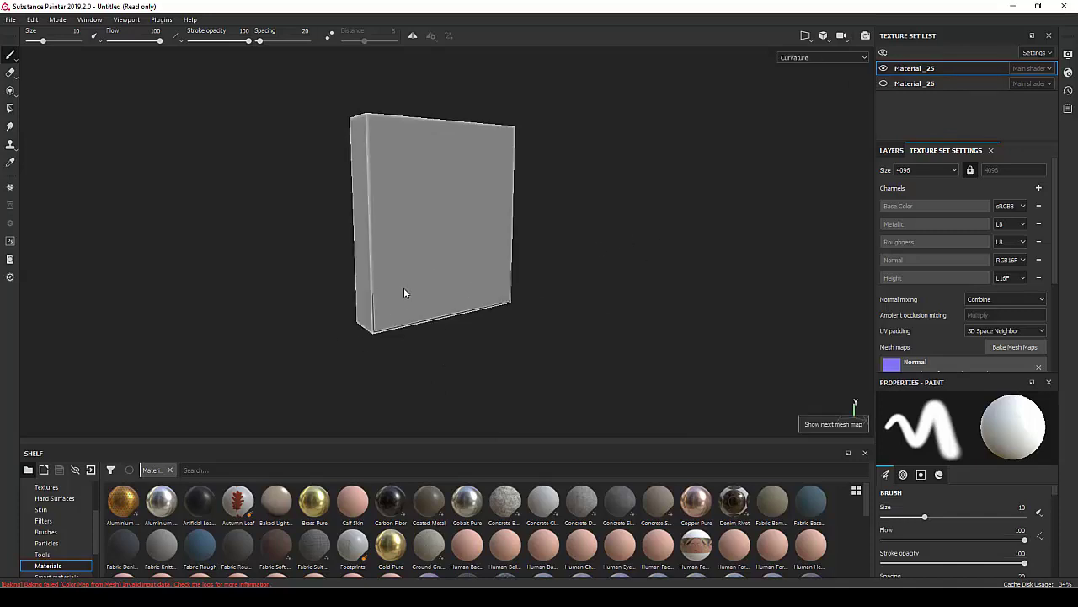
scroll(404, 293, up, 2)
scroll(375, 324, up, 3)
scroll(573, 149, up, 2)
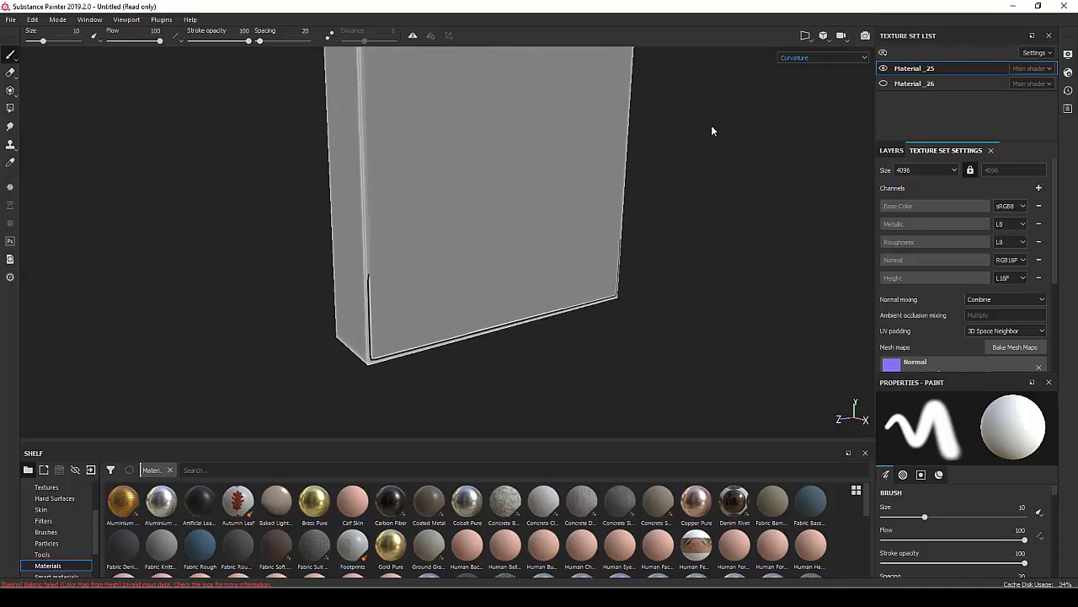
scroll(406, 298, up, 2)
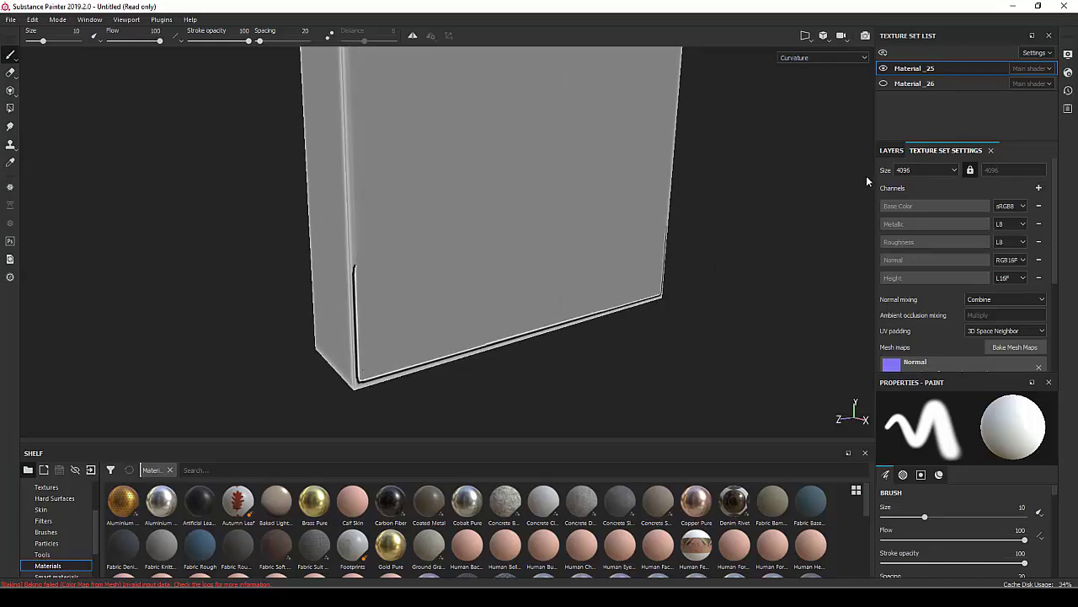
click(888, 83)
click(888, 83)
Cycle past the Position and Thickness maps to the Normal map and orbit the box.
key(b)
key(b)
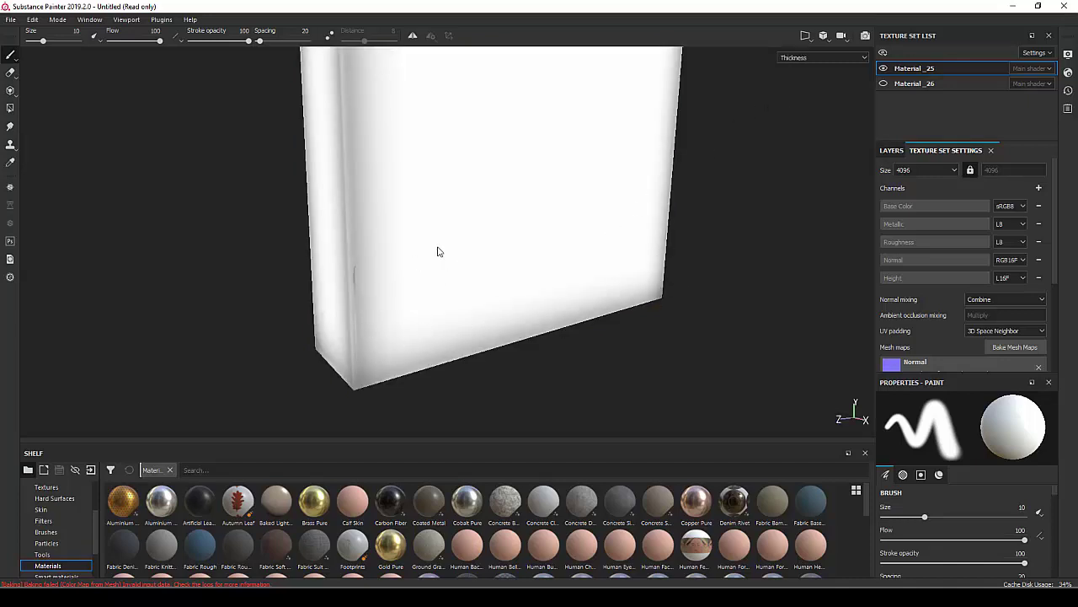
key(b)
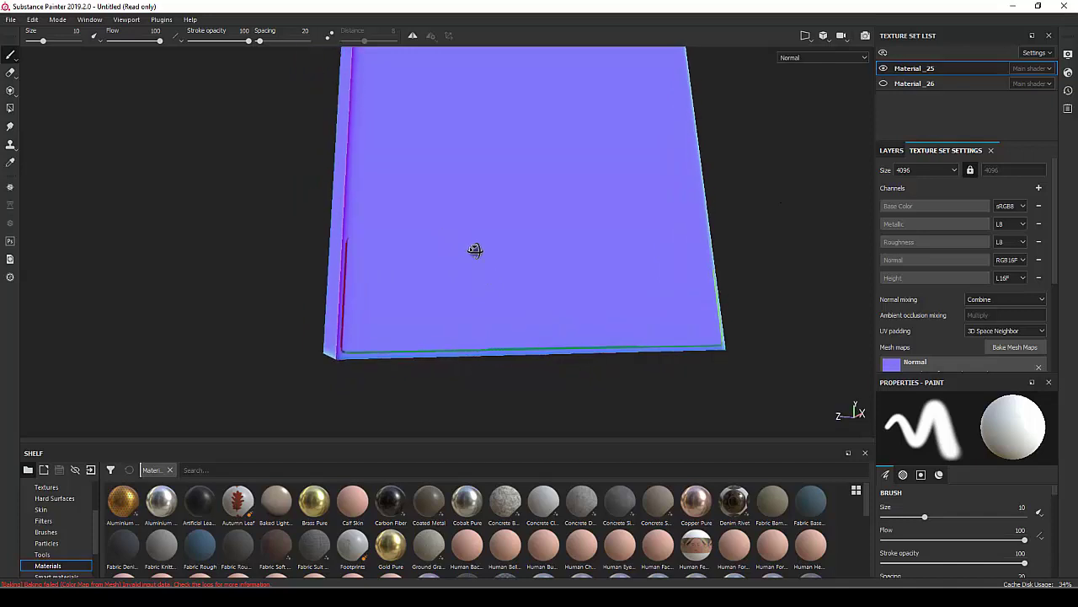
mouse_move(492, 278)
alt+mouse_down()
mouse_move(500, 263)
mouse_move(481, 281)
mouse_move(488, 291)
mouse_move(491, 276)
mouse_move(577, 263)
alt+mouse_up()
scroll(500, 263, down, 2)
scroll(500, 264, down, 2)
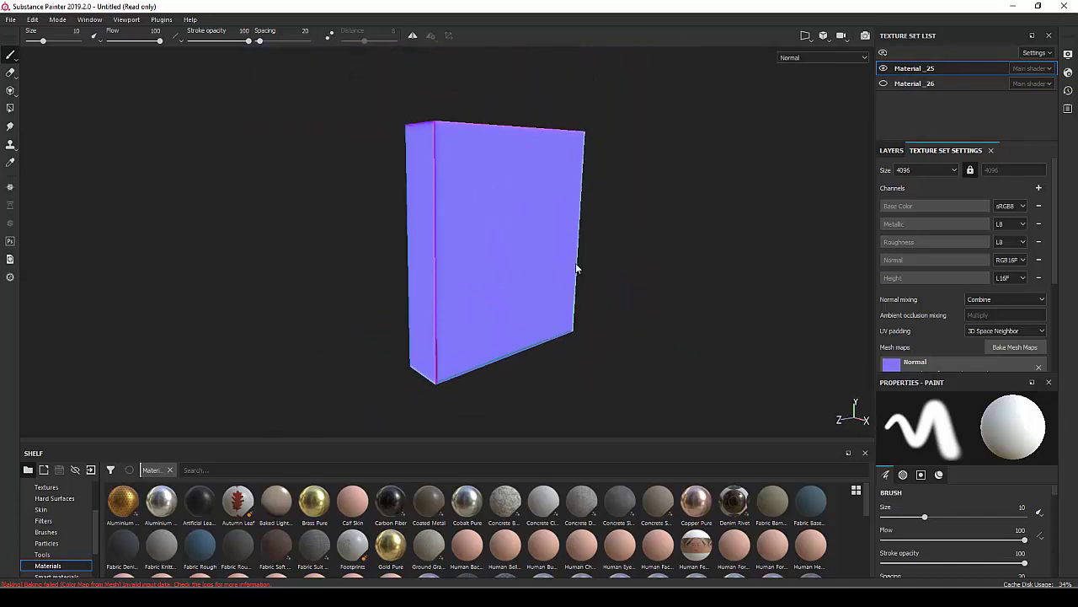
scroll(576, 263, up, 2)
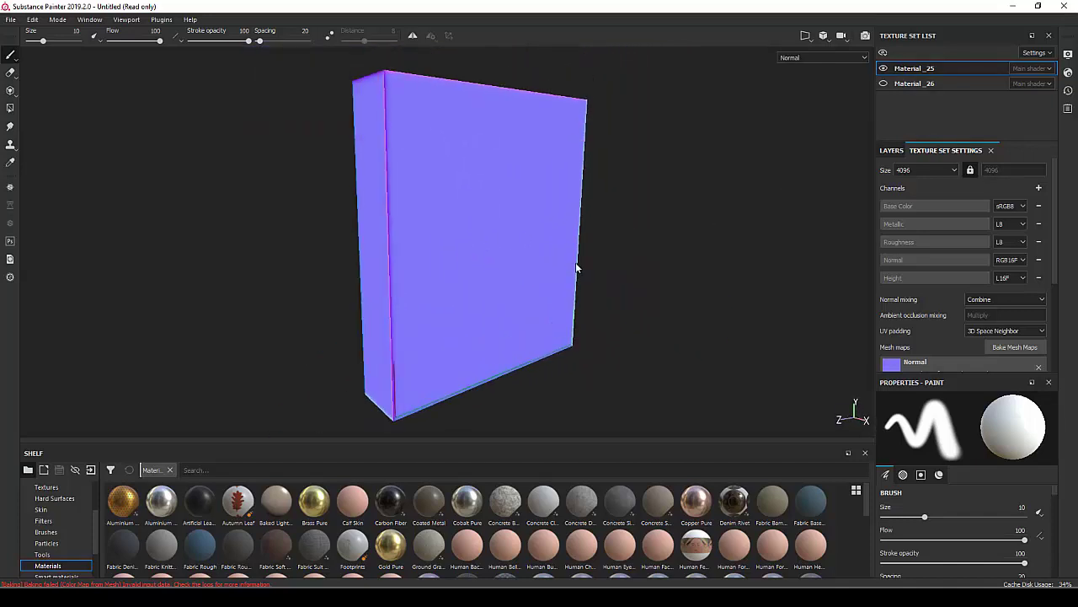
click(1013, 348)
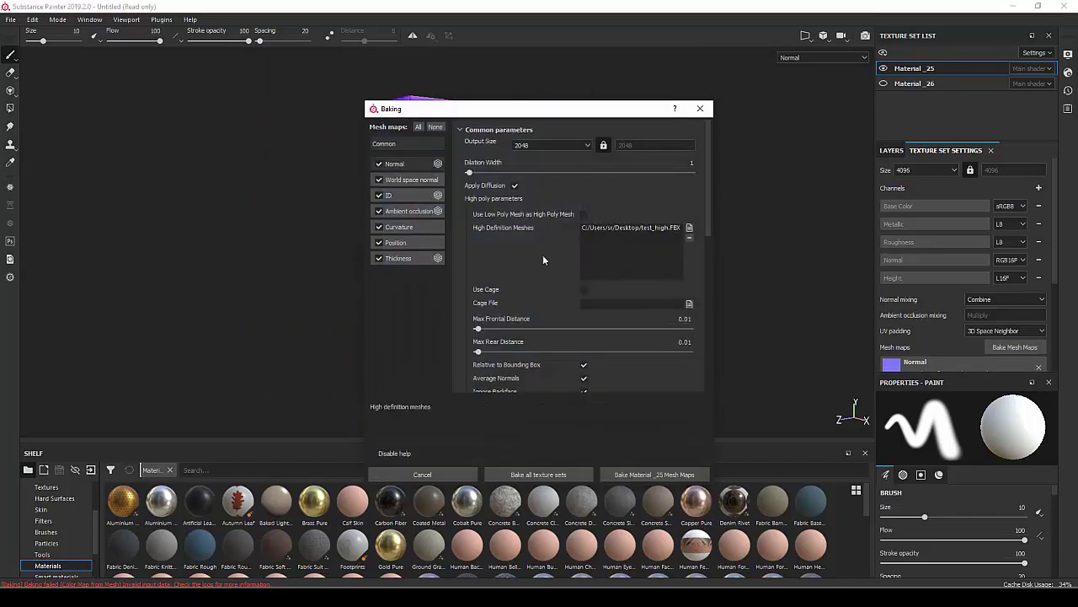
drag(708, 224, 708, 305)
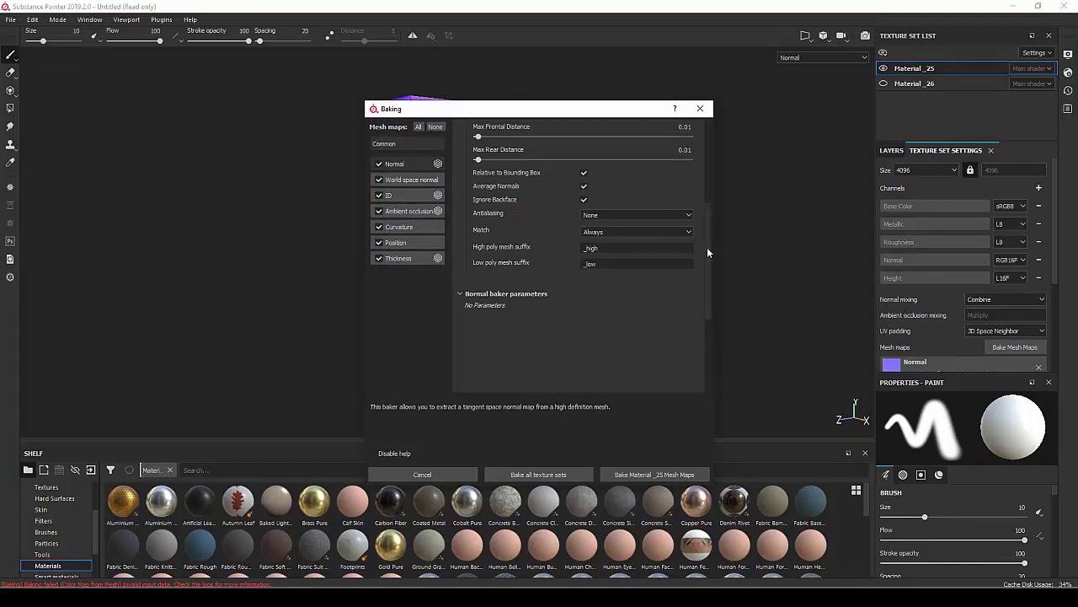
drag(706, 247, 709, 187)
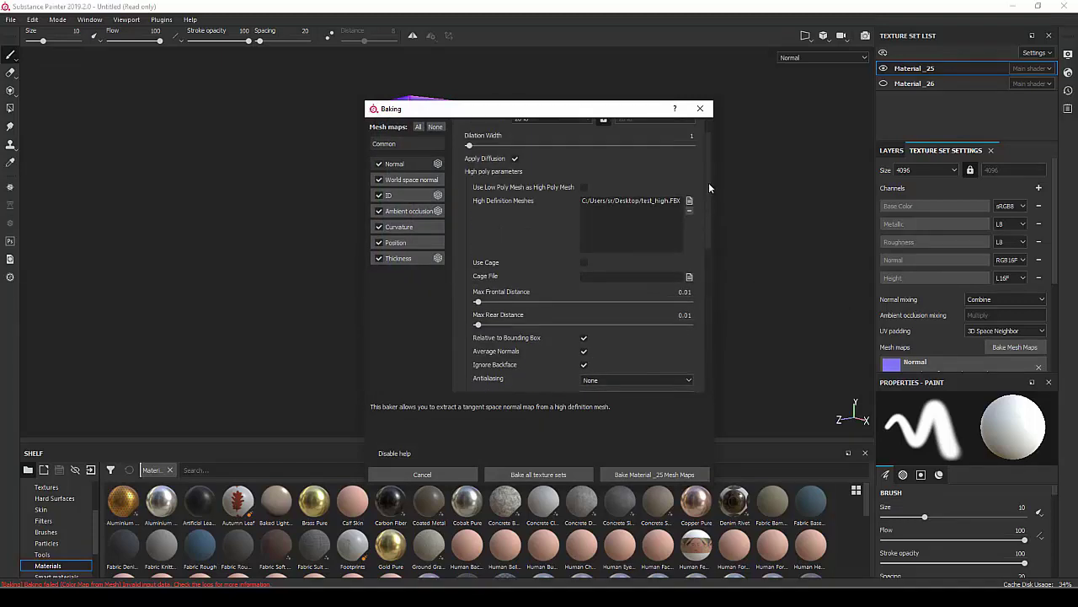
drag(593, 112, 777, 105)
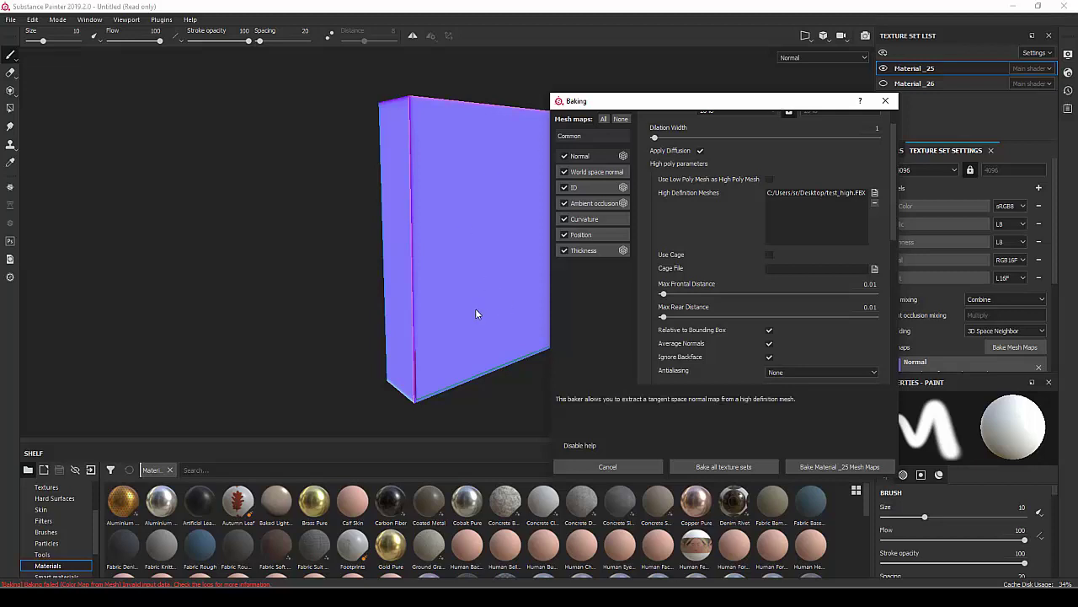
scroll(644, 337, down, 2)
scroll(645, 337, down, 1)
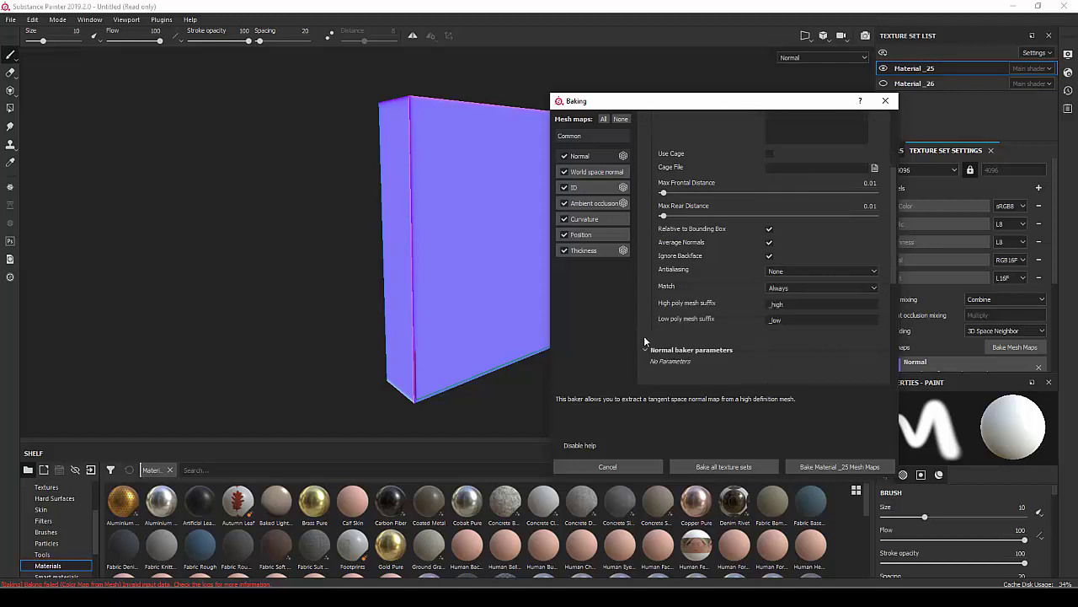
scroll(644, 341, down, 1)
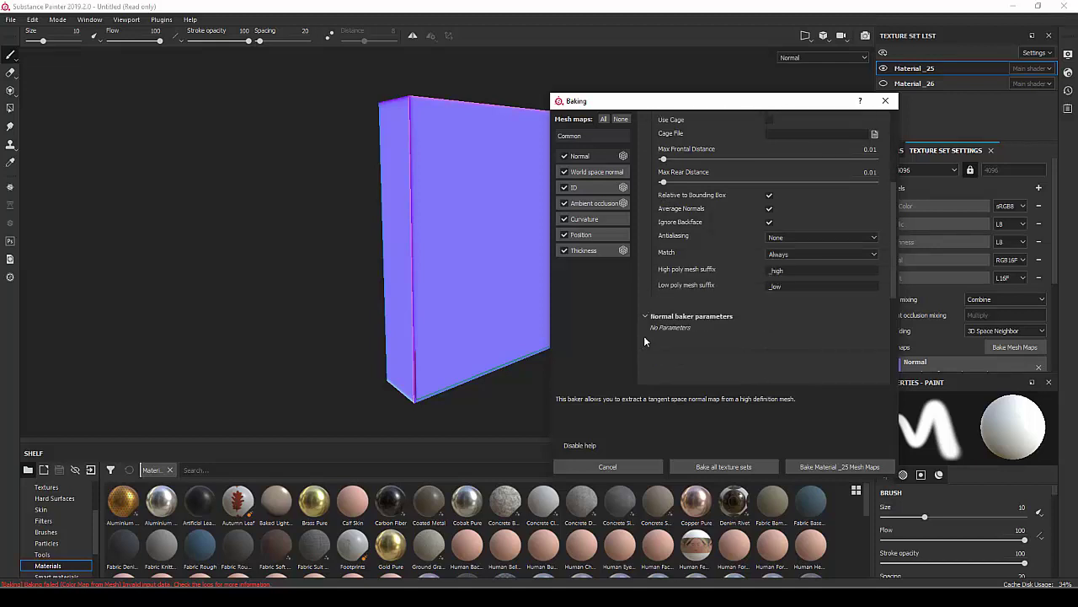
click(811, 254)
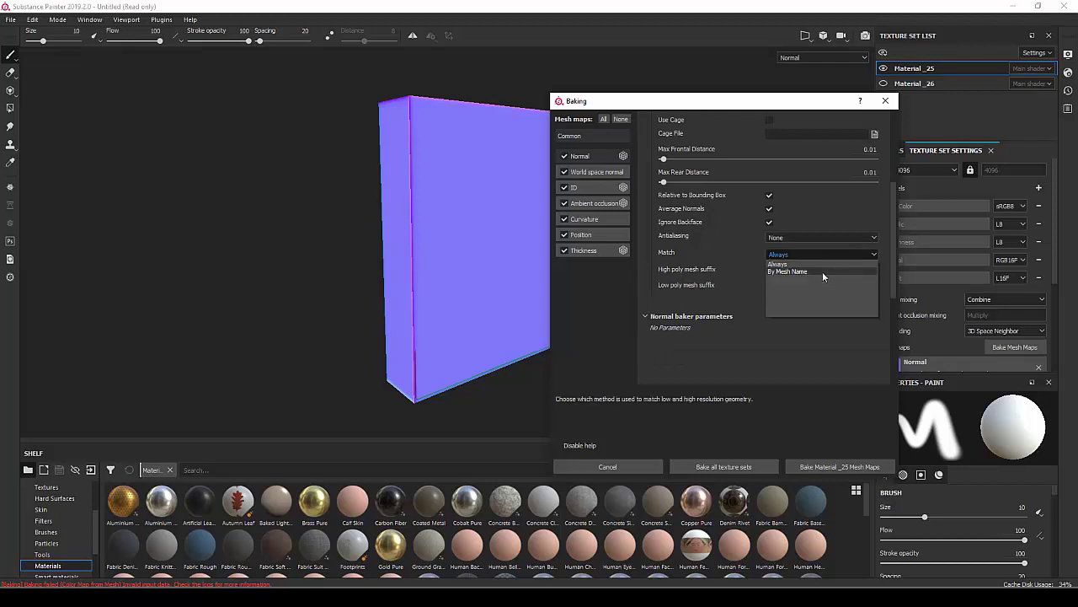
click(822, 271)
mouse_move(755, 105)
mouse_down()
mouse_move(353, 117)
mouse_move(289, 105)
mouse_up()
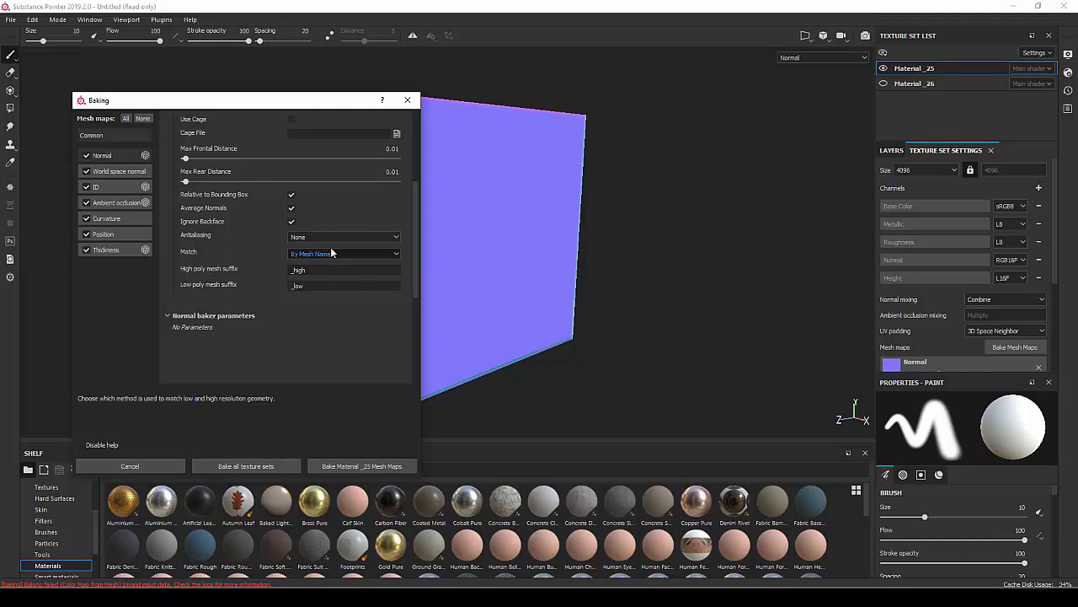
mouse_move(298, 105)
mouse_down()
mouse_move(340, 94)
mouse_move(763, 79)
mouse_up()
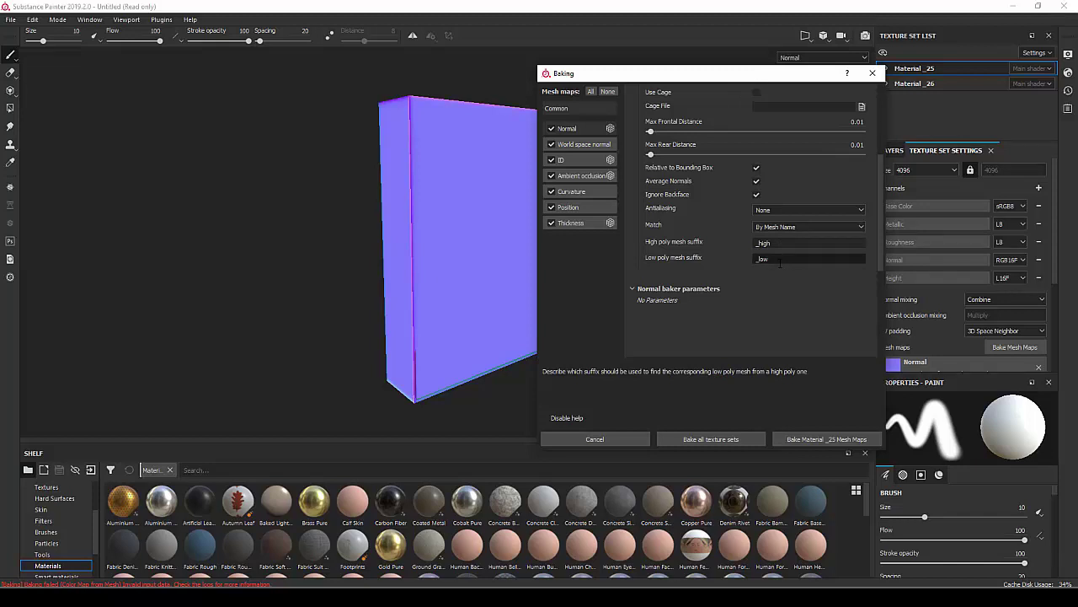
drag(721, 81, 530, 92)
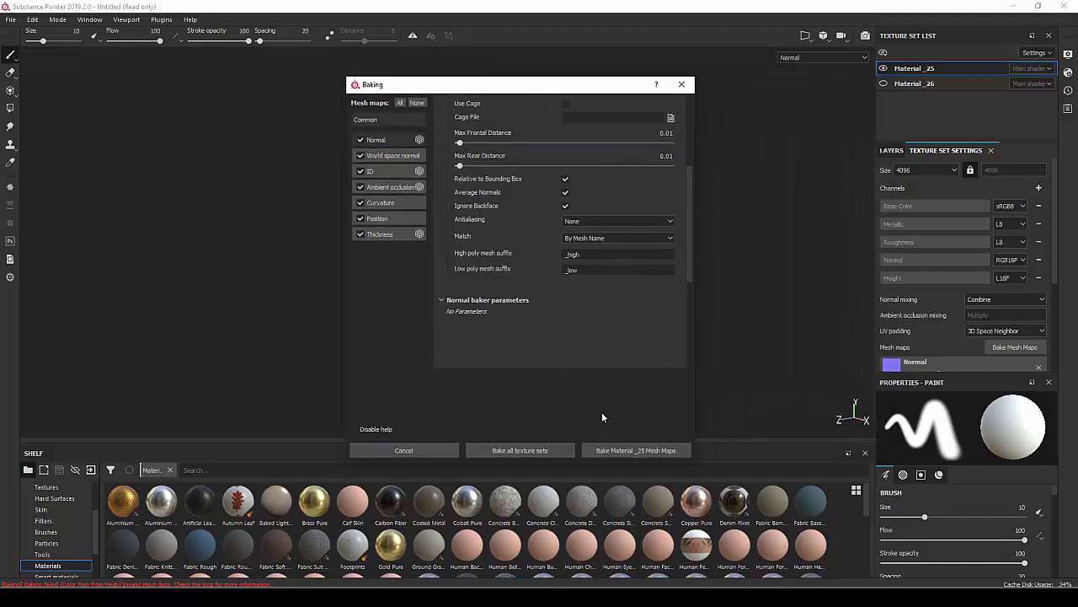
click(434, 452)
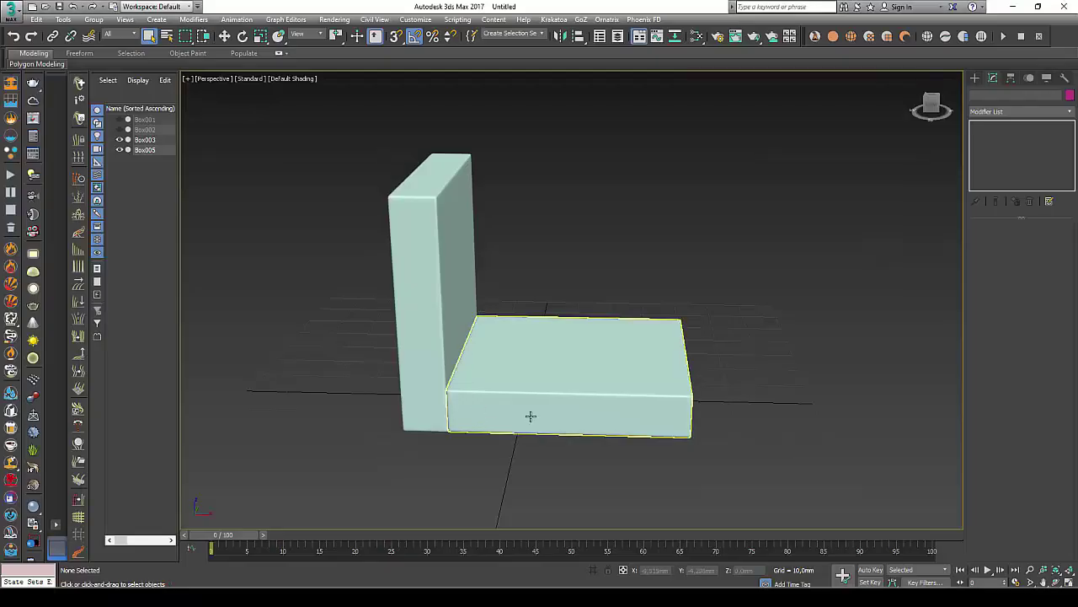
Orbit the view, unhide all boxes, then hide Box003 and Box005.
key(ctrl+r)
mouse_move(652, 368)
mouse_down()
mouse_move(621, 354)
mouse_move(677, 363)
mouse_up()
right_click(676, 363)
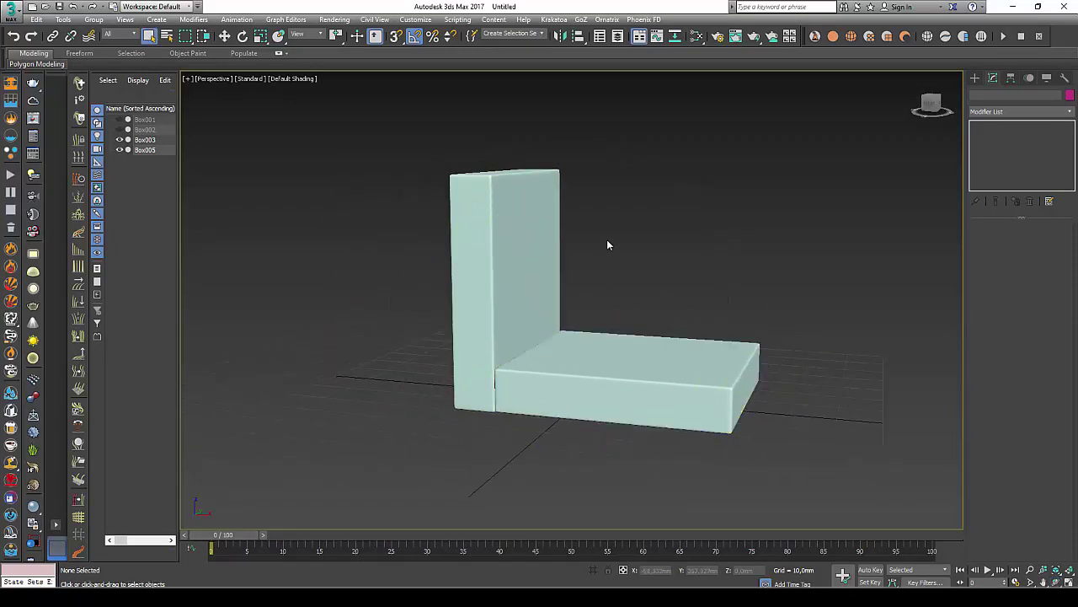
drag(607, 245, 441, 438)
right_click(534, 361)
click(564, 313)
right_click(569, 313)
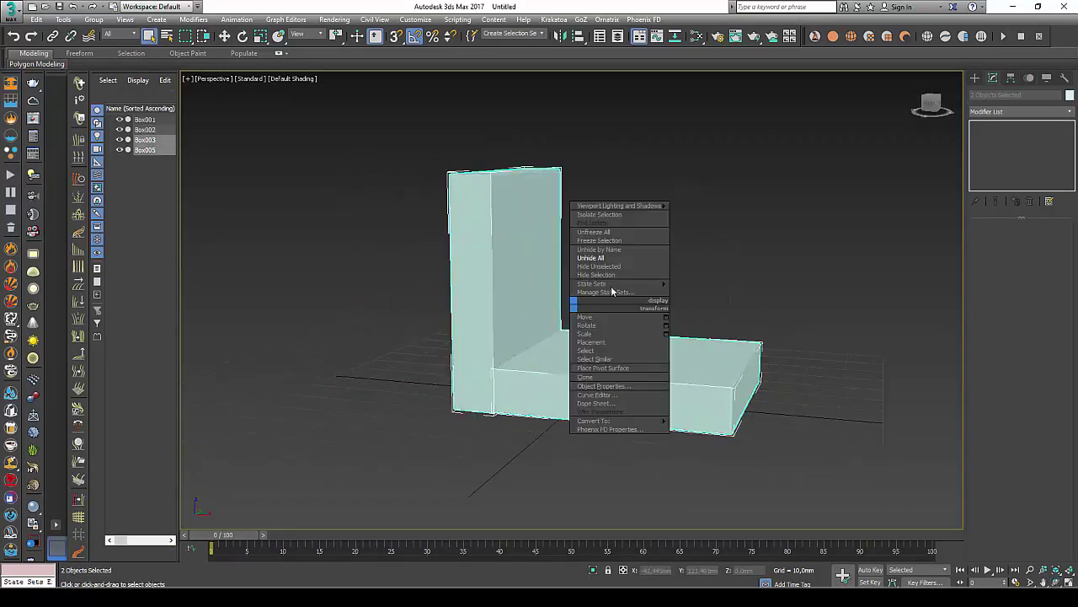
click(613, 278)
Select the low-poly boxes Box002 and Box001.
click(523, 251)
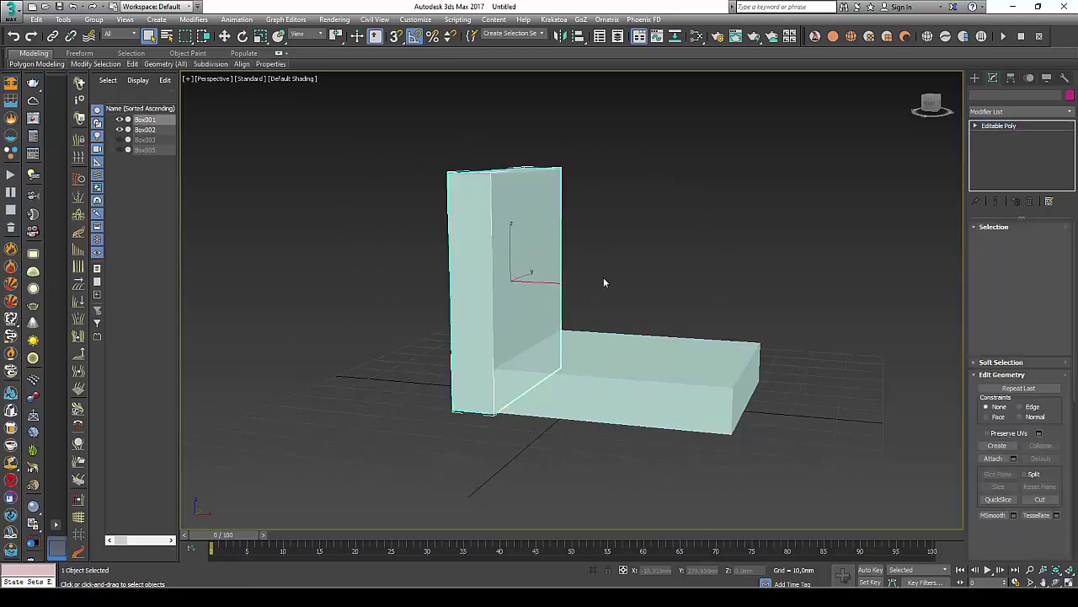
middle_drag(528, 235, 531, 248)
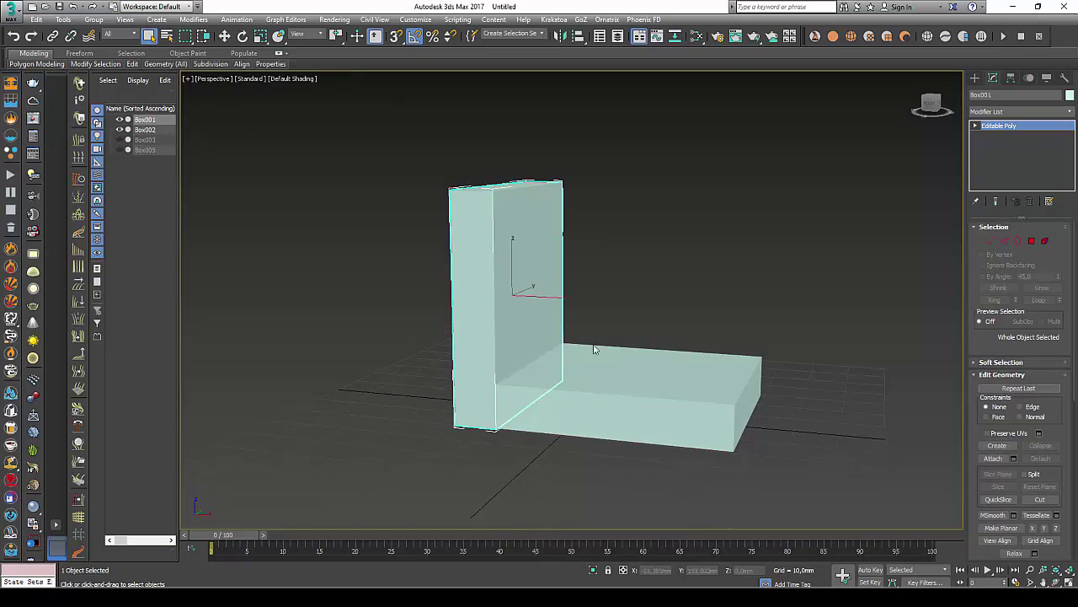
click(608, 372)
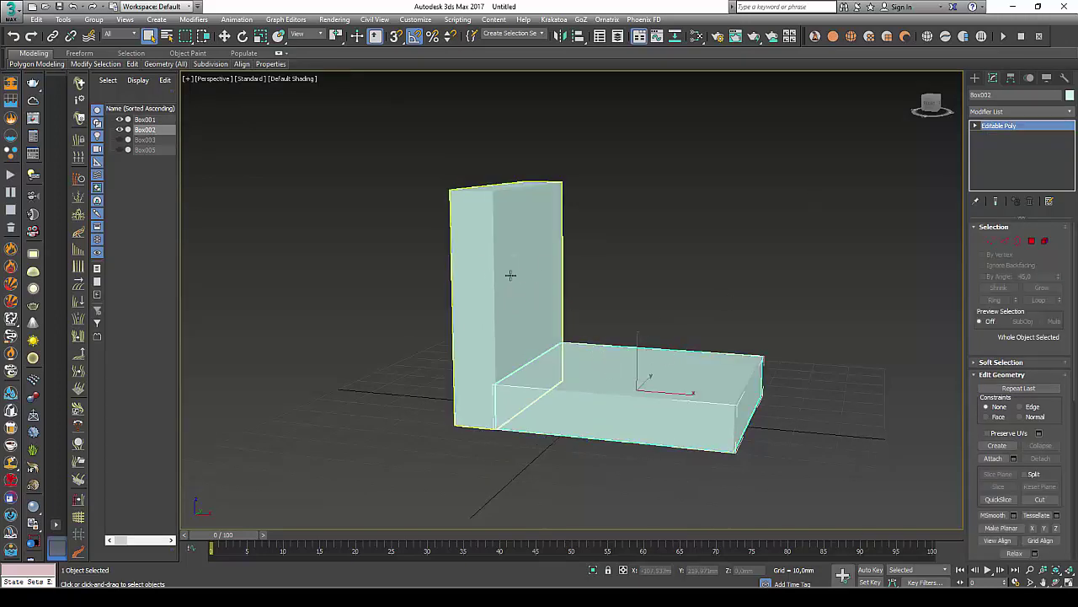
click(536, 257)
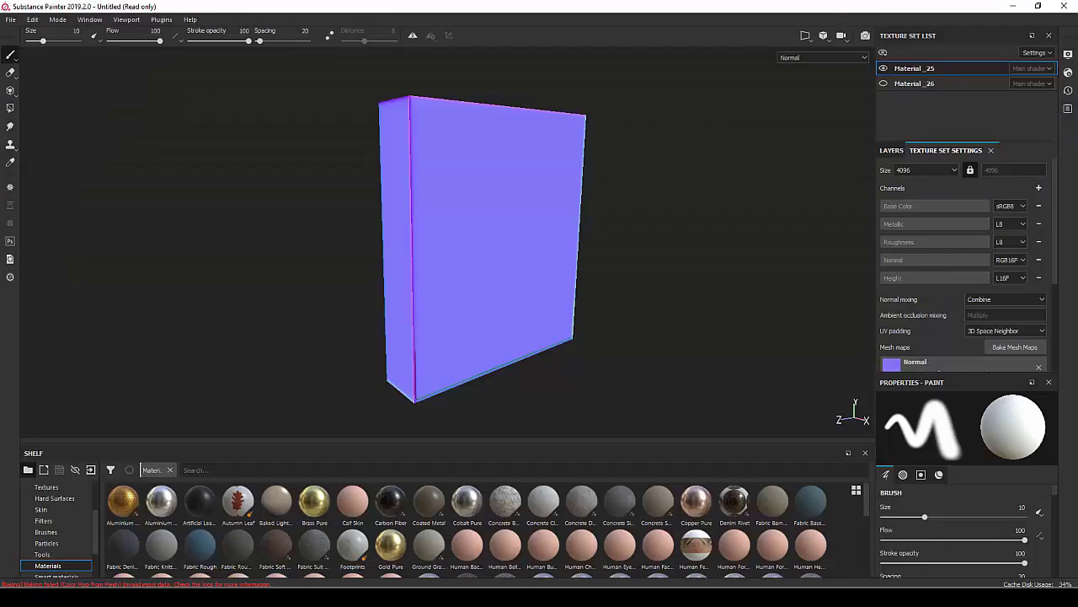
Review the _high and _low mesh suffix fields in the Baking dialog.
click(994, 348)
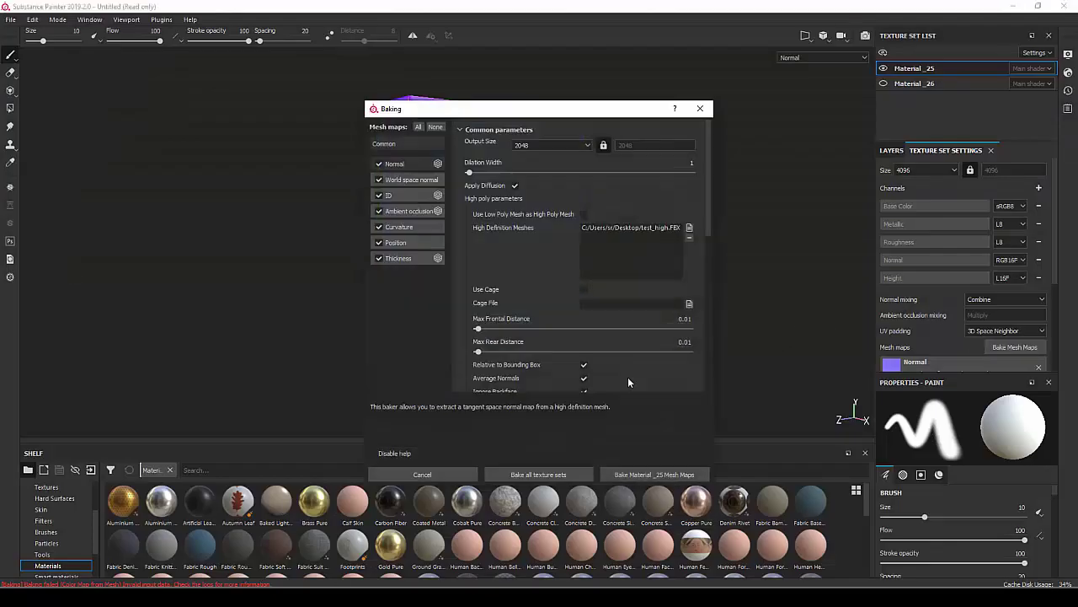
scroll(673, 383, down, 5)
scroll(673, 388, down, 2)
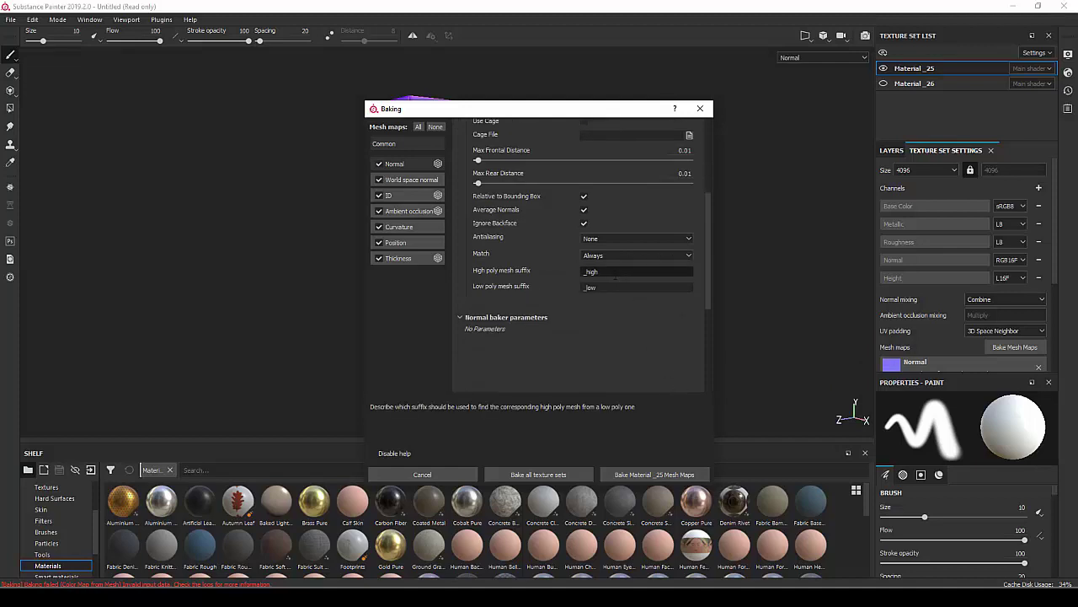
double_click(590, 272)
Close the Baking dialog and return to 3ds Max to edit Box001's name.
click(698, 110)
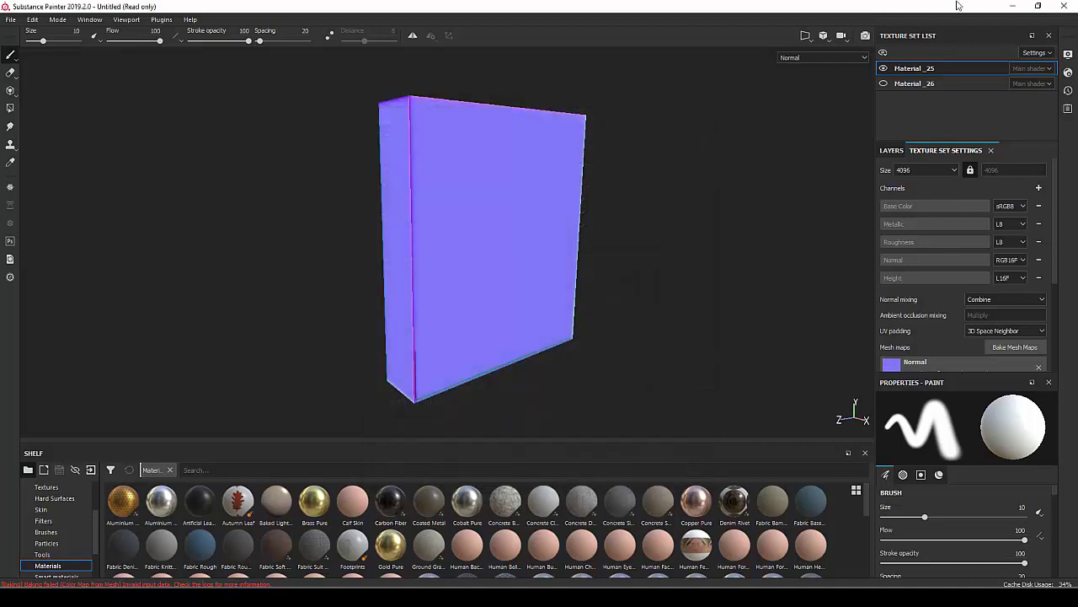
click(1012, 6)
click(996, 95)
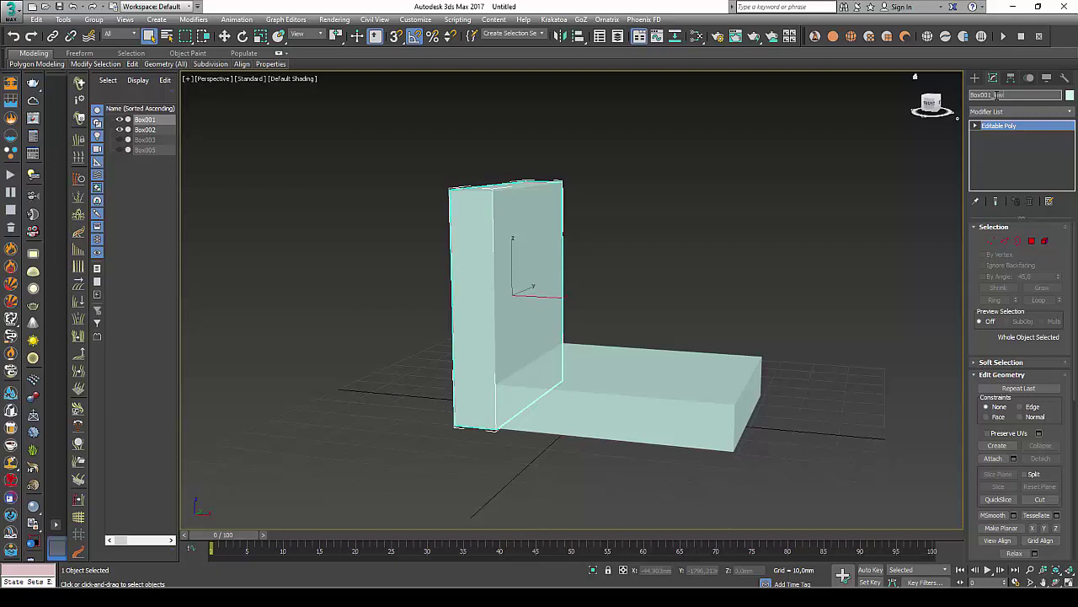
Select Box002 and edit its name to Box002_low.
click(702, 361)
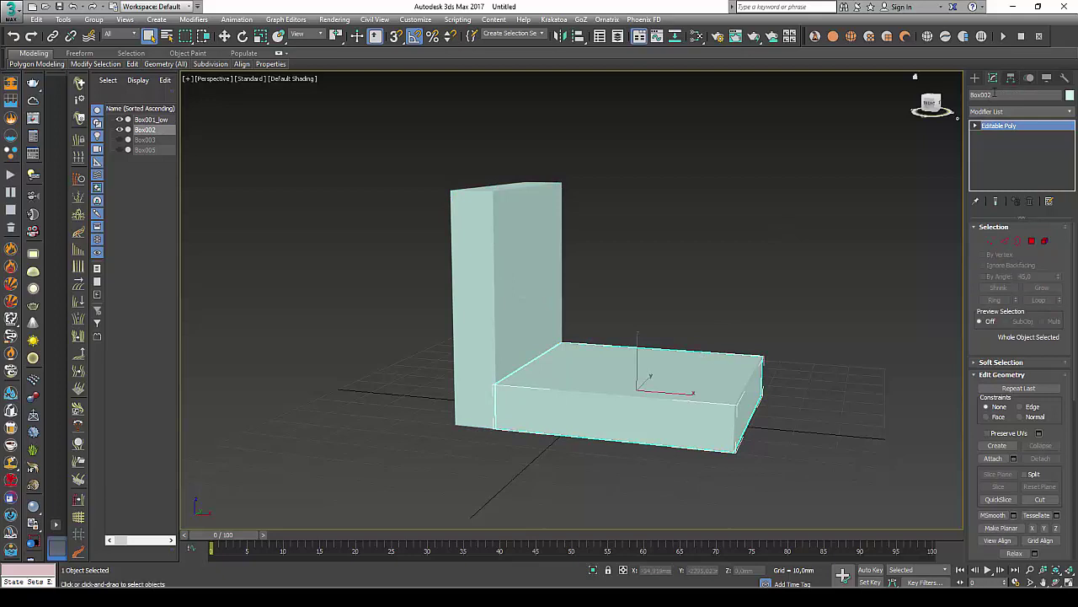
click(997, 95)
Confirm Box002_low, unhide all boxes, then hide the two _low boxes.
key(Return)
mouse_move(639, 240)
mouse_down()
mouse_move(616, 276)
mouse_move(441, 394)
mouse_move(457, 378)
mouse_up()
right_click(459, 380)
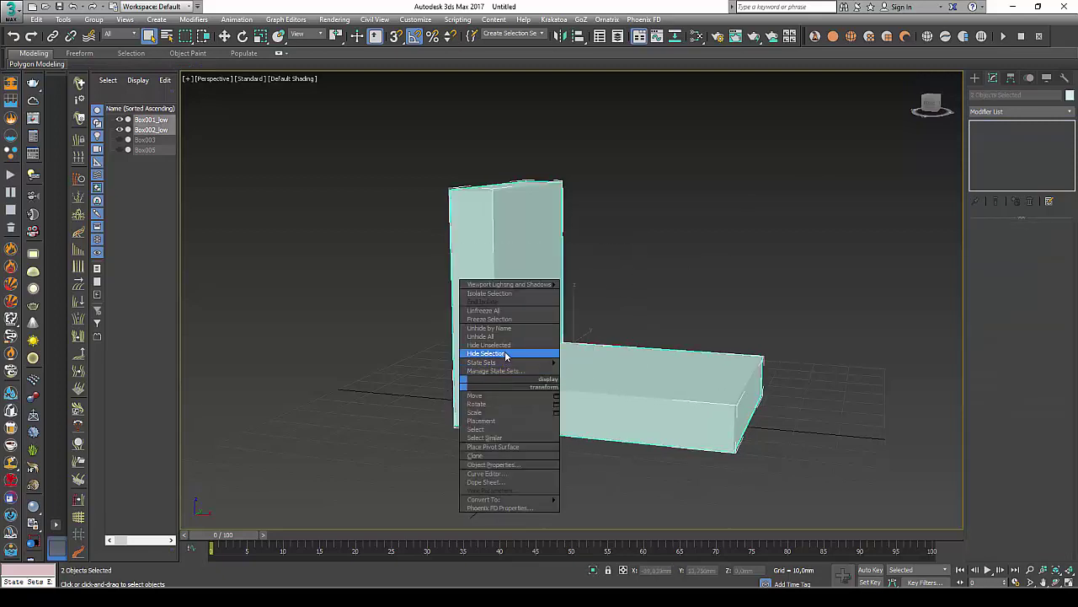
click(506, 336)
right_click(508, 327)
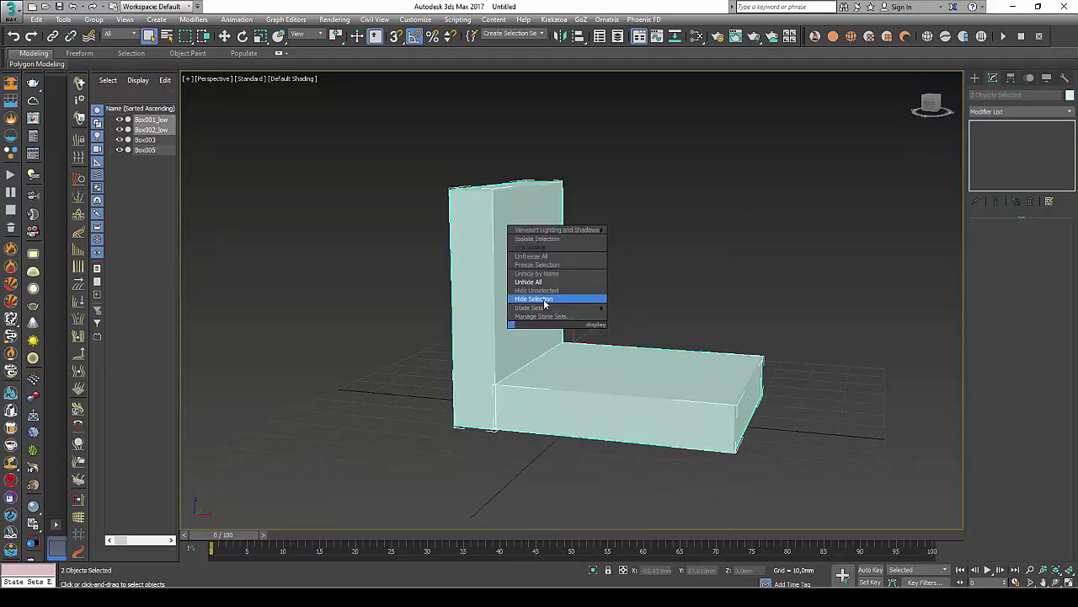
click(544, 300)
Rename the upright smoothed box Box001_high, then start renaming the flat box.
click(544, 278)
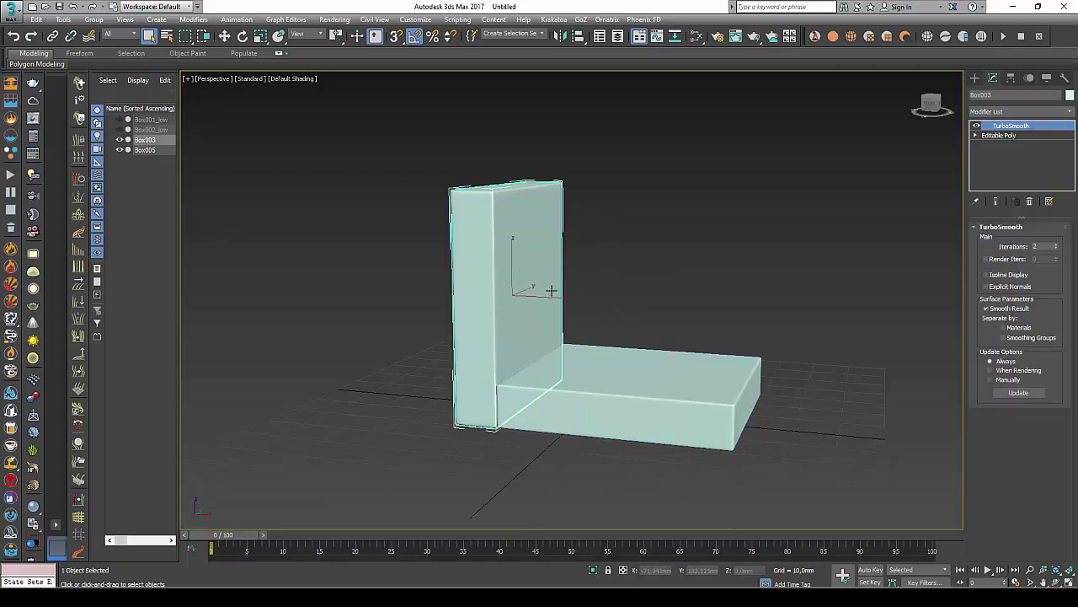
click(1000, 95)
text(1_high)
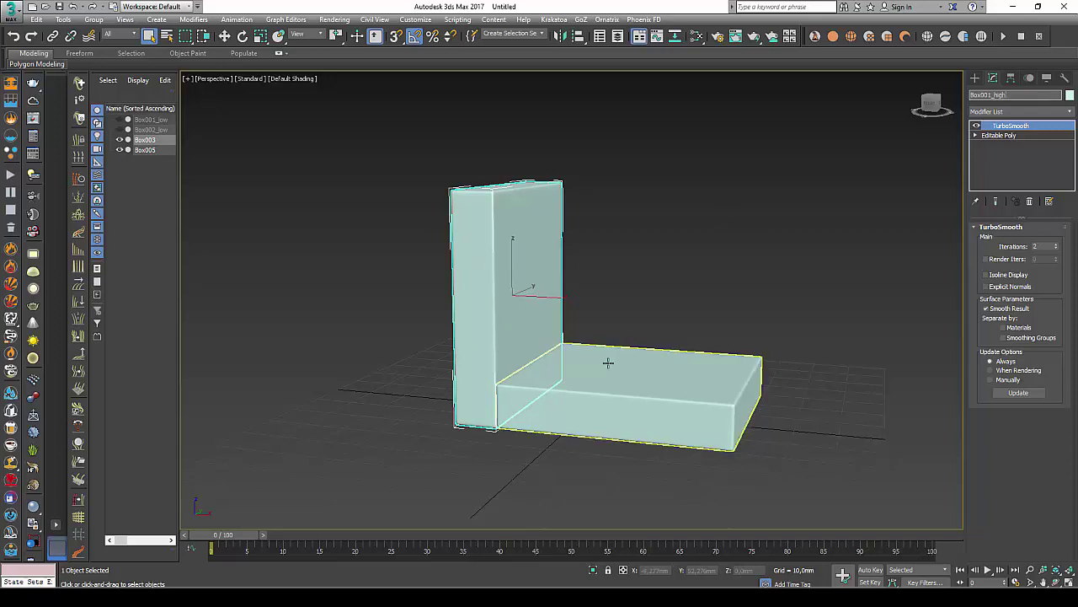
click(609, 363)
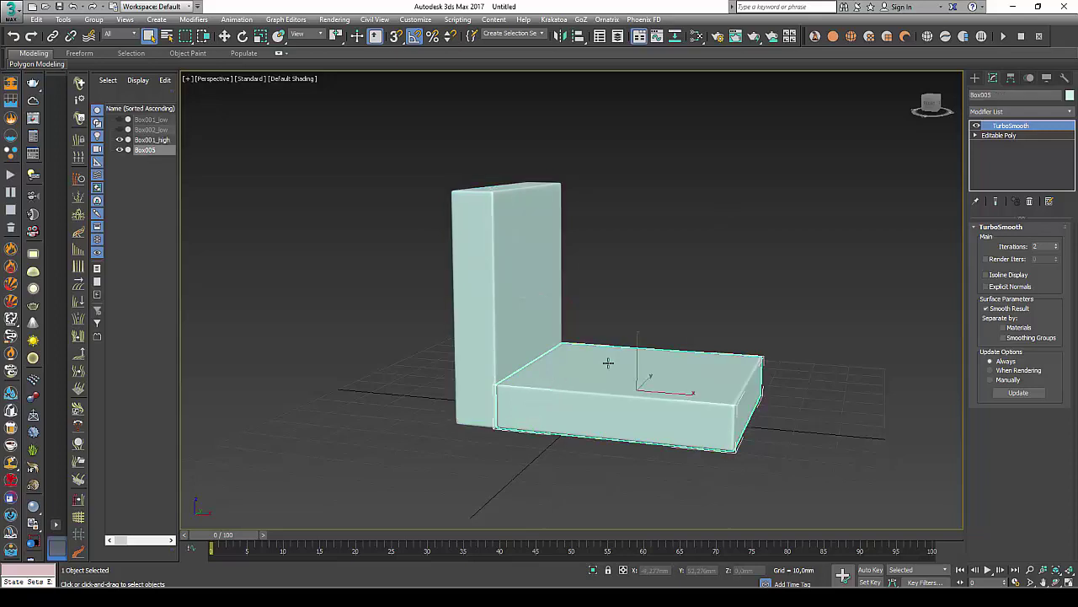
click(995, 94)
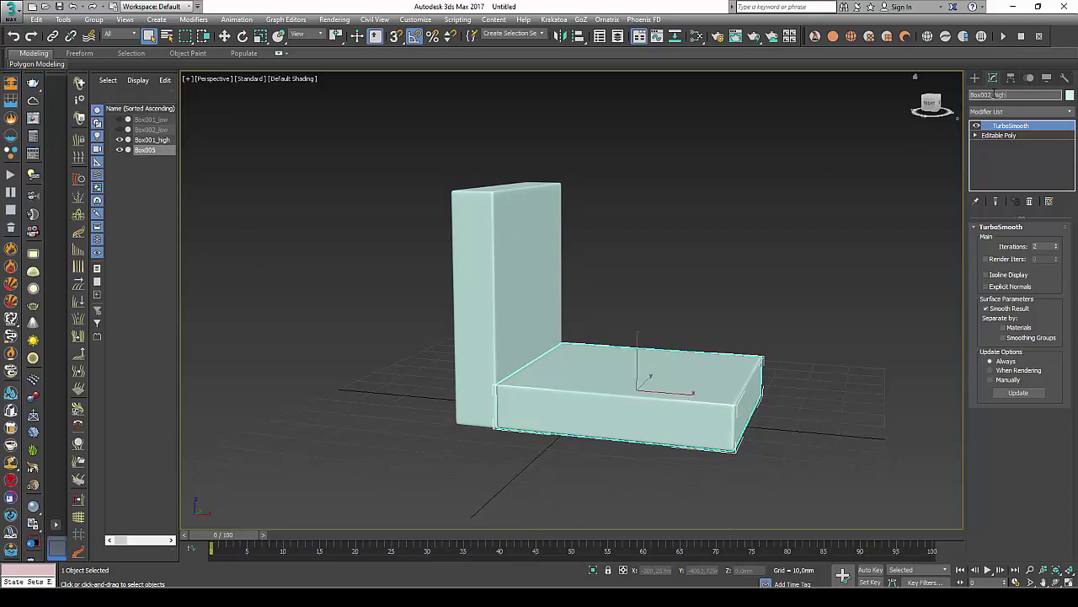
text(2_high)
Name the flat box Box002_high and export both high boxes as test_high, replacing the old file.
click(805, 193)
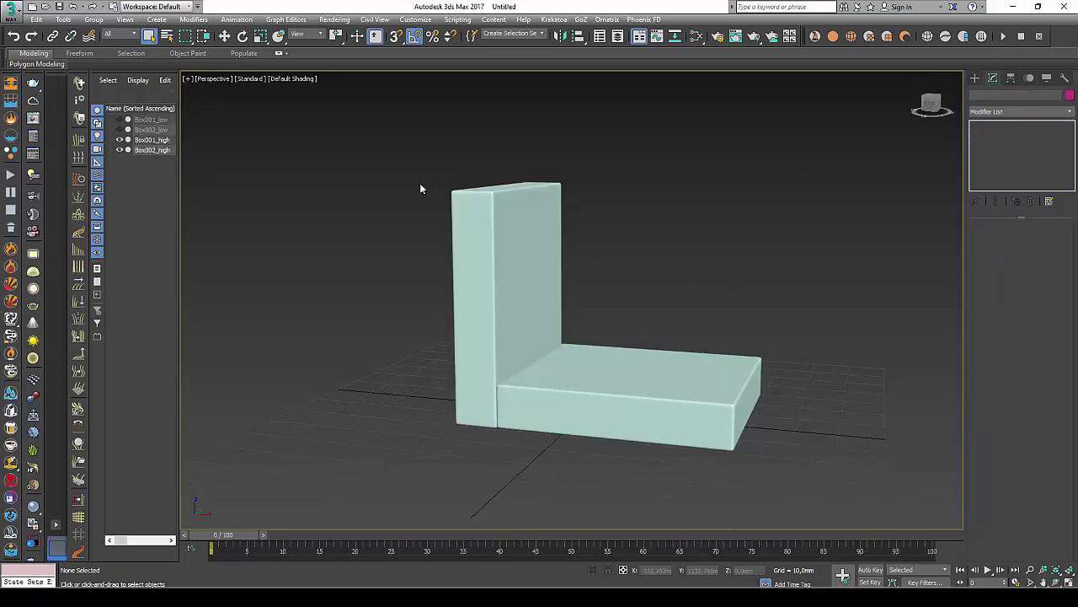
drag(421, 189, 640, 447)
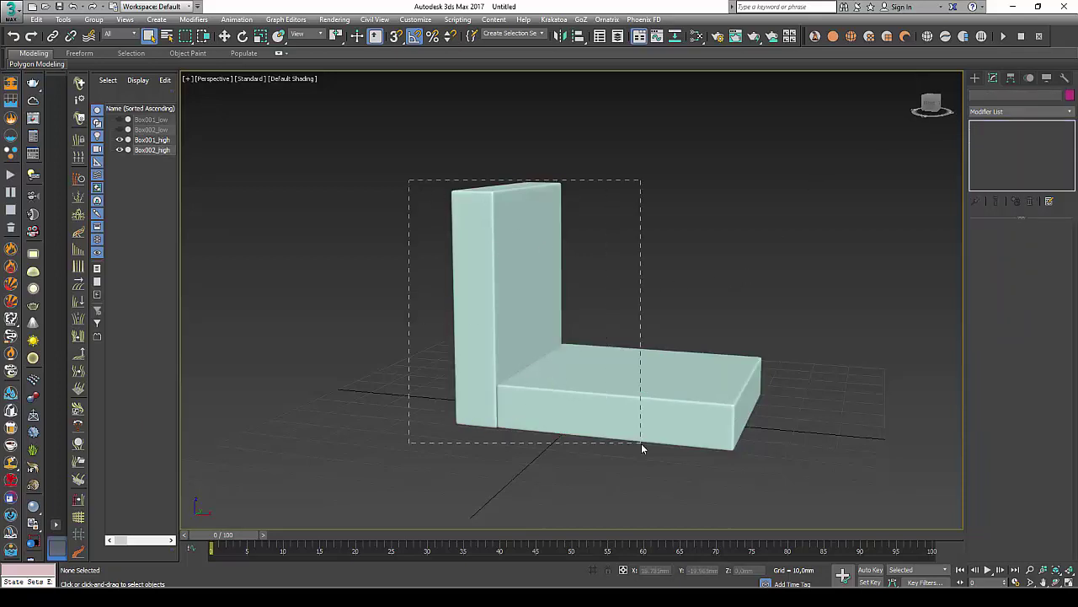
click(13, 8)
mouse_move(40, 165)
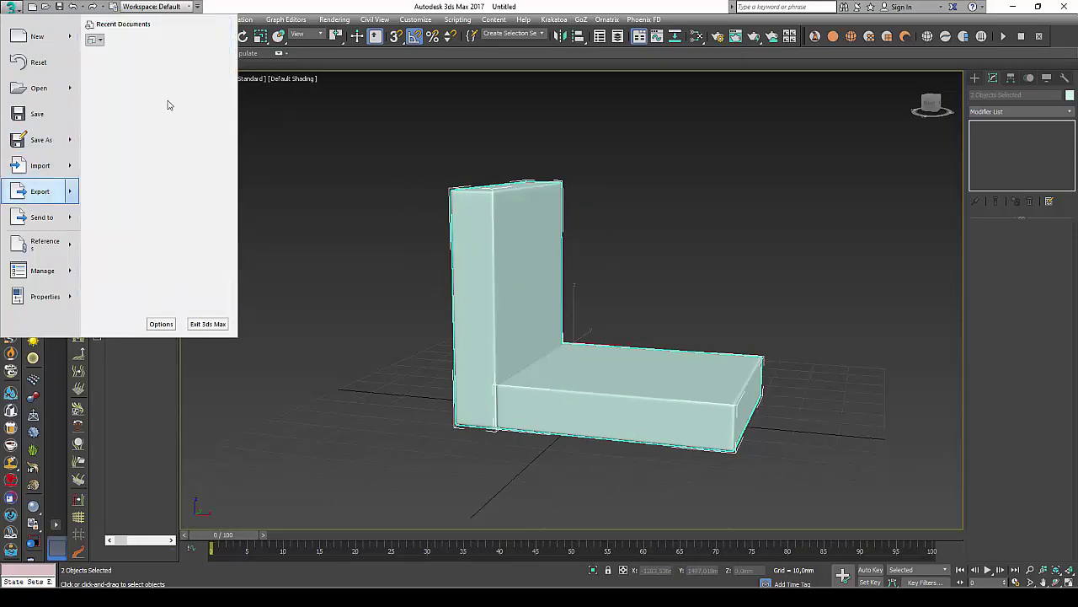
click(168, 104)
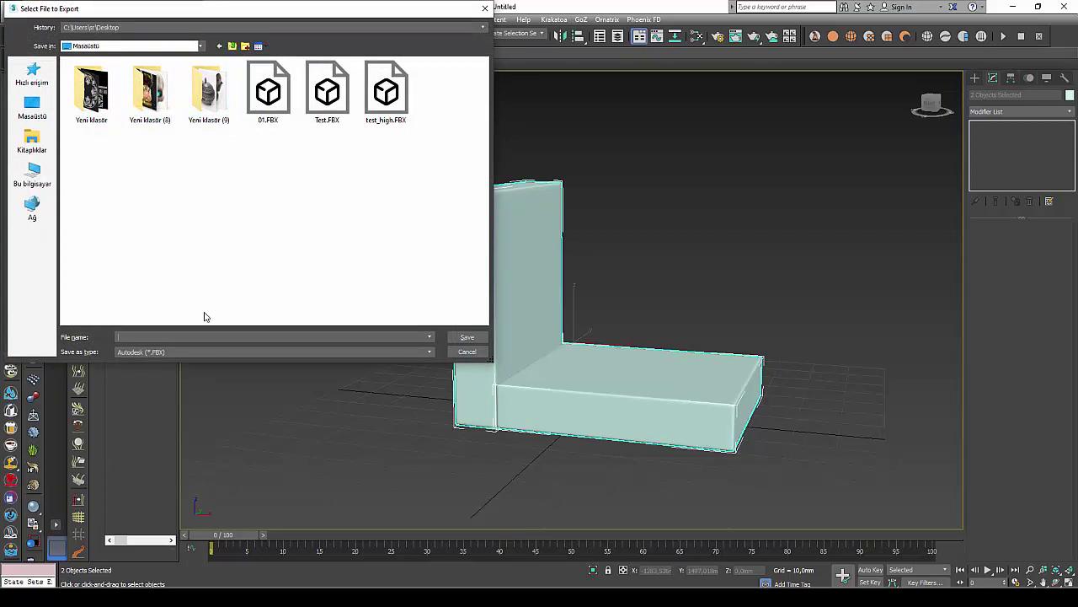
text(test)
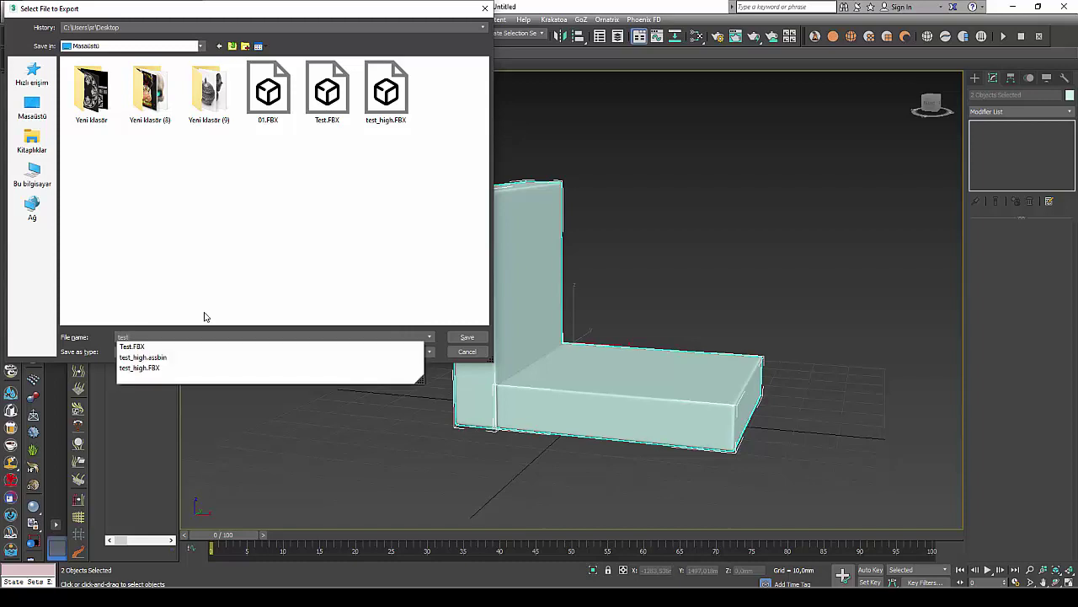
text(_high)
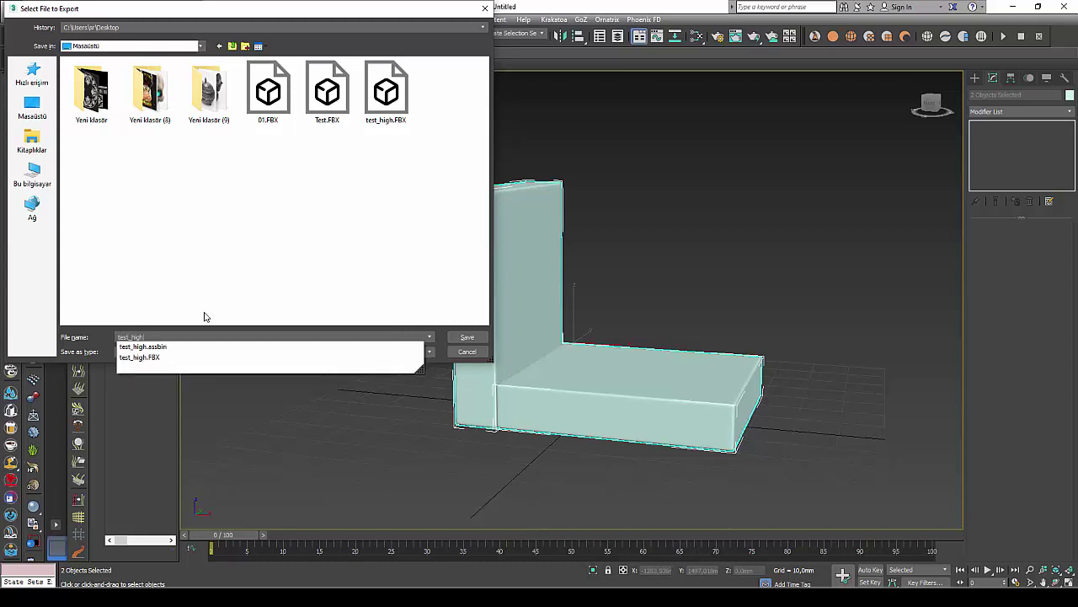
click(241, 362)
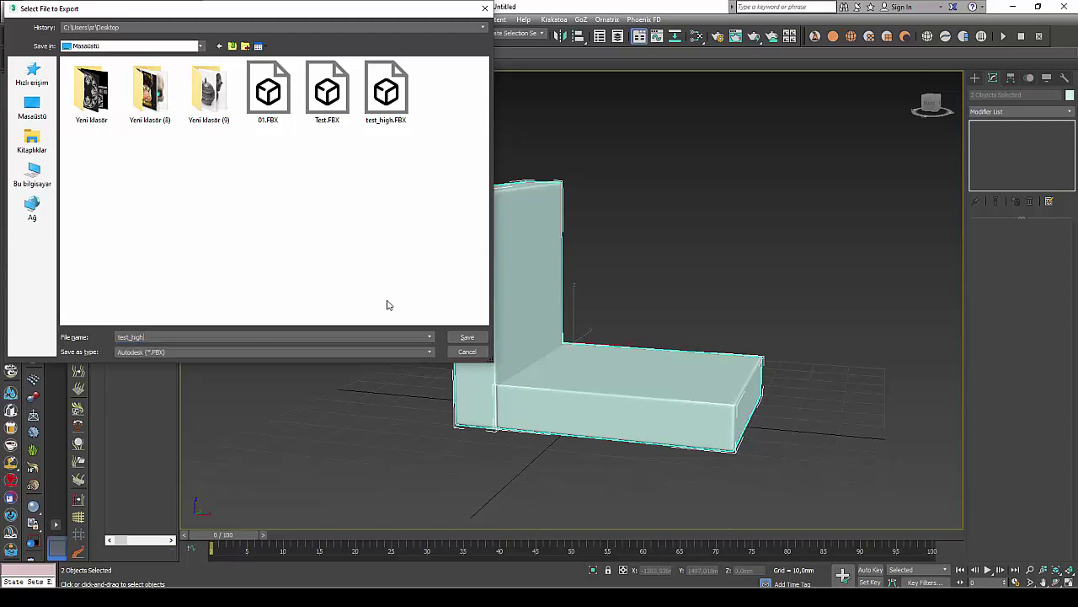
click(464, 337)
click(575, 342)
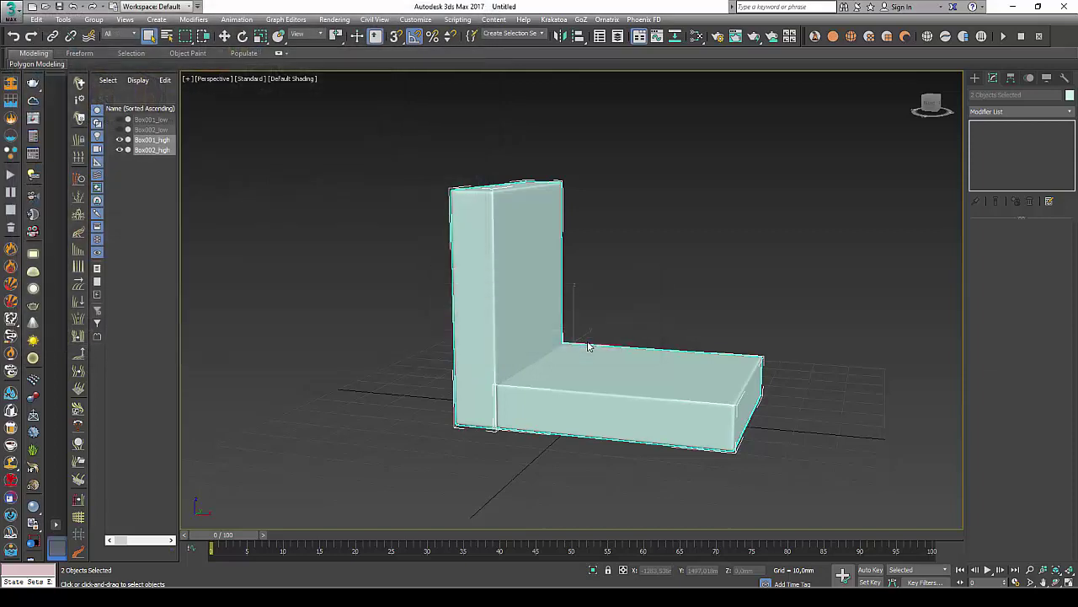
Enable Smoothing Groups in the FBX geometry options and finish the export.
click(417, 199)
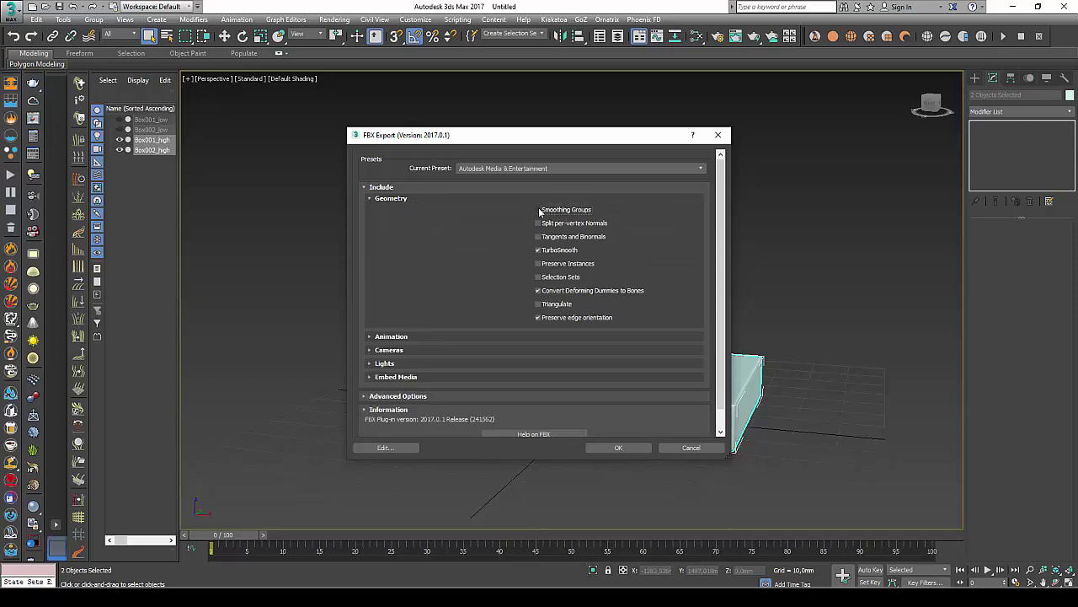
click(538, 209)
click(538, 250)
click(619, 452)
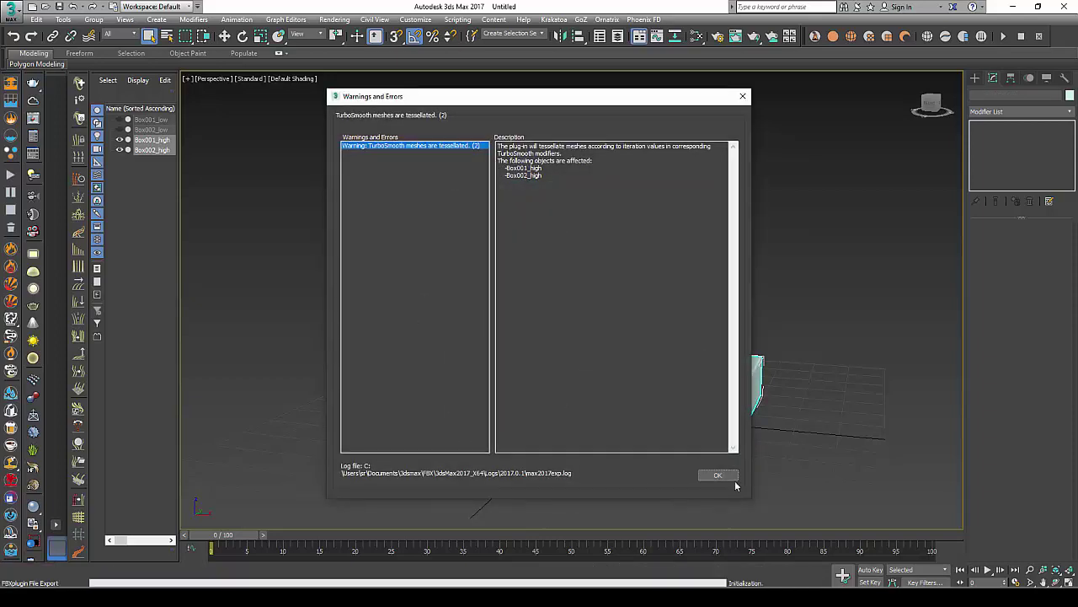
click(735, 480)
Hide the high boxes, bring back the low boxes and select both.
right_click(580, 287)
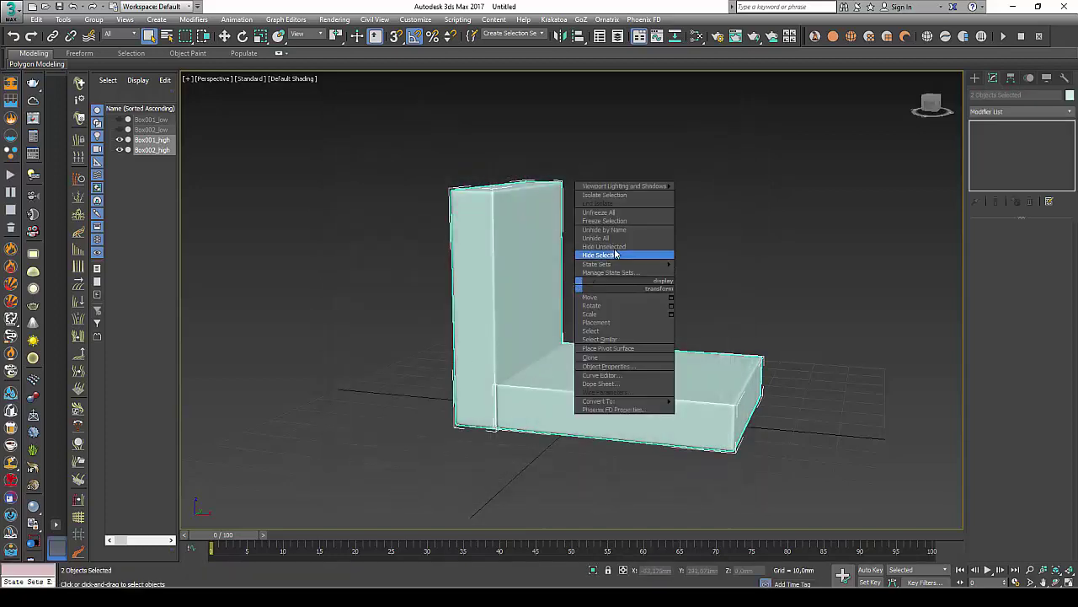
click(615, 238)
right_click(542, 291)
click(589, 255)
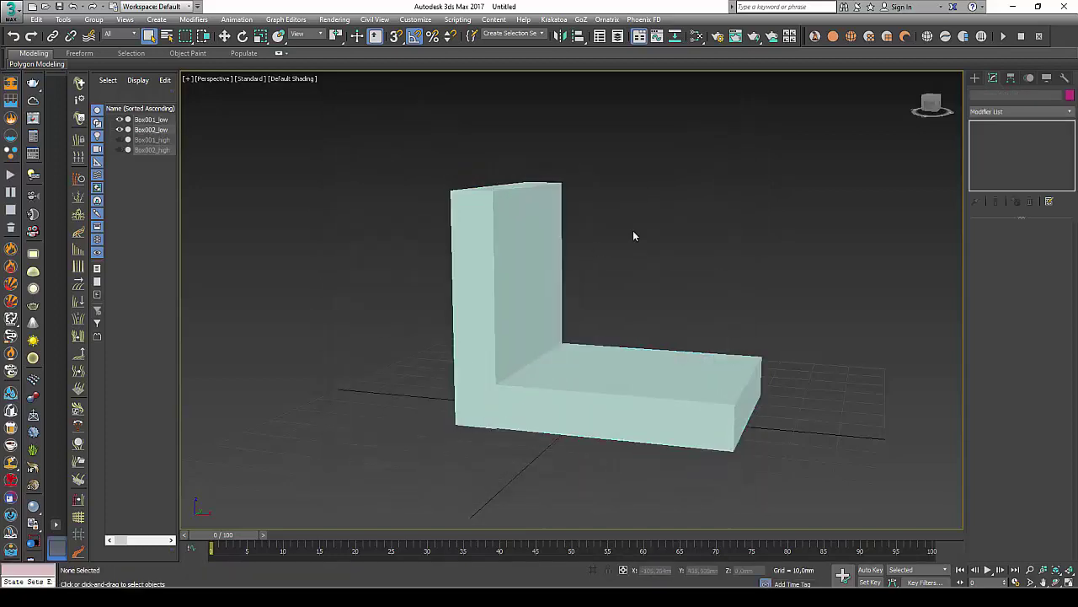
drag(443, 172, 501, 209)
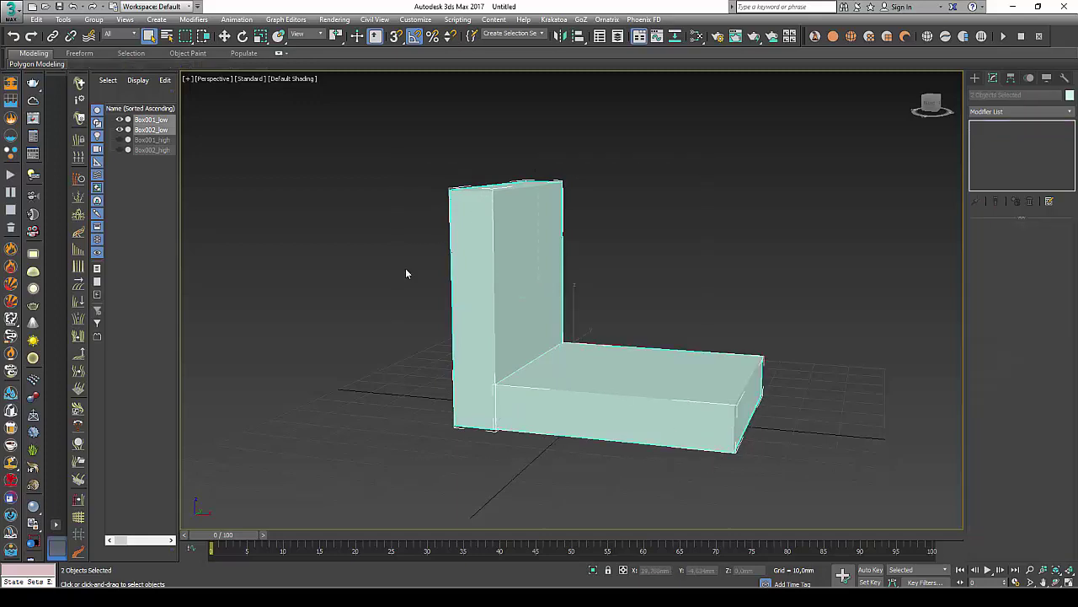
Export the low boxes as Test_low.FBX with geometry options set, then minimise 3ds Max.
click(14, 16)
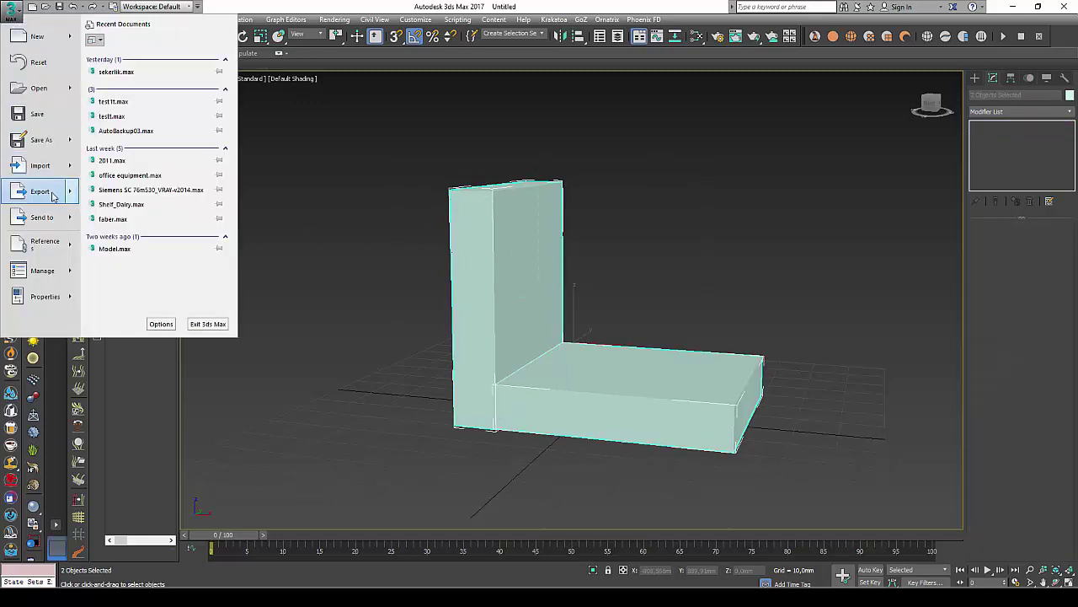
mouse_move(40, 192)
click(155, 106)
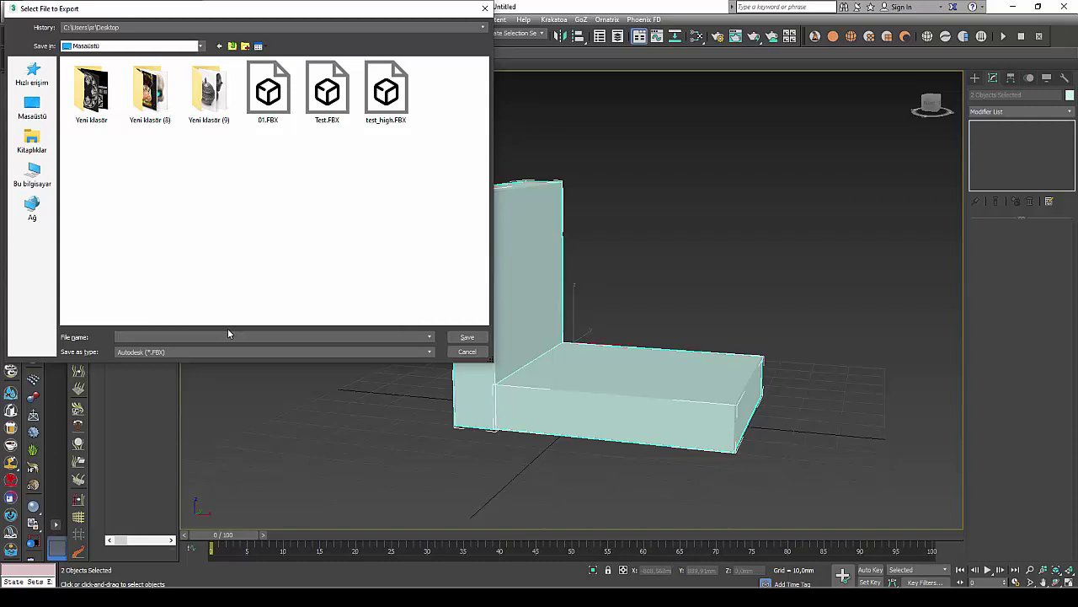
text(Test)
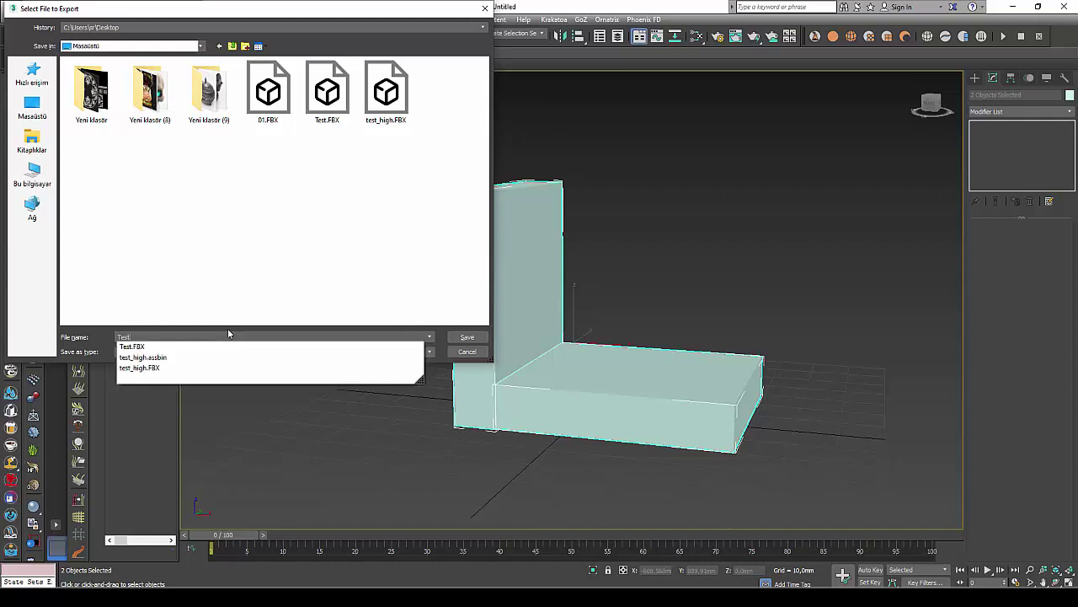
text(_)
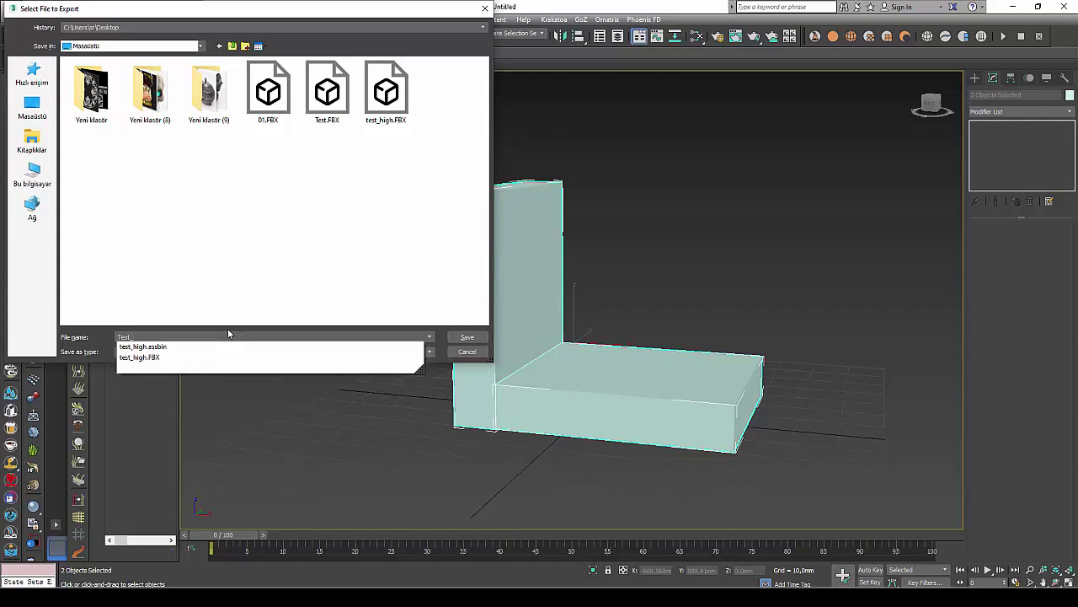
text(low)
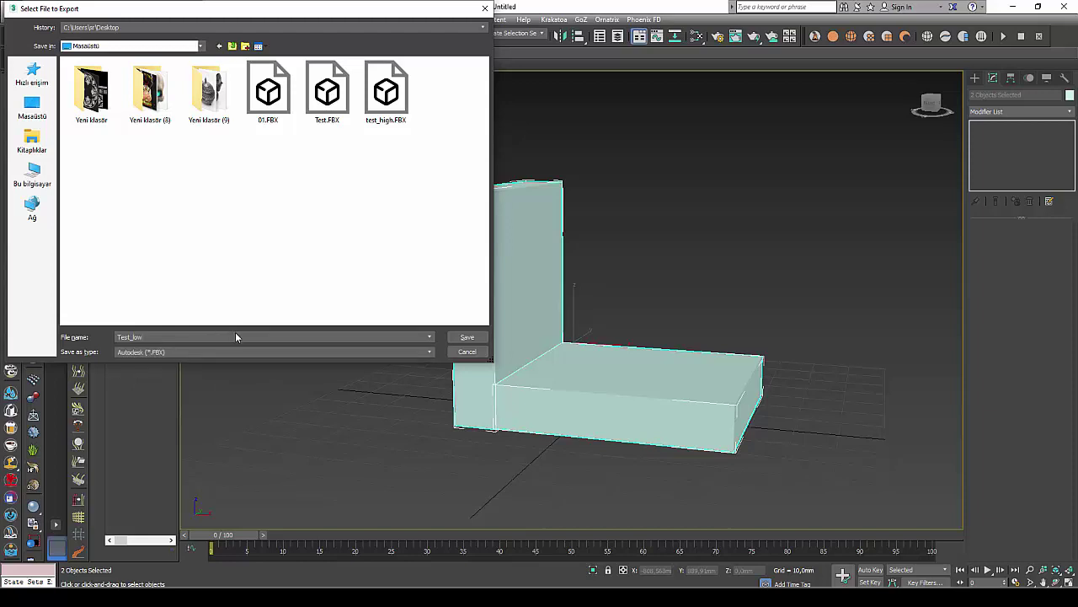
click(467, 337)
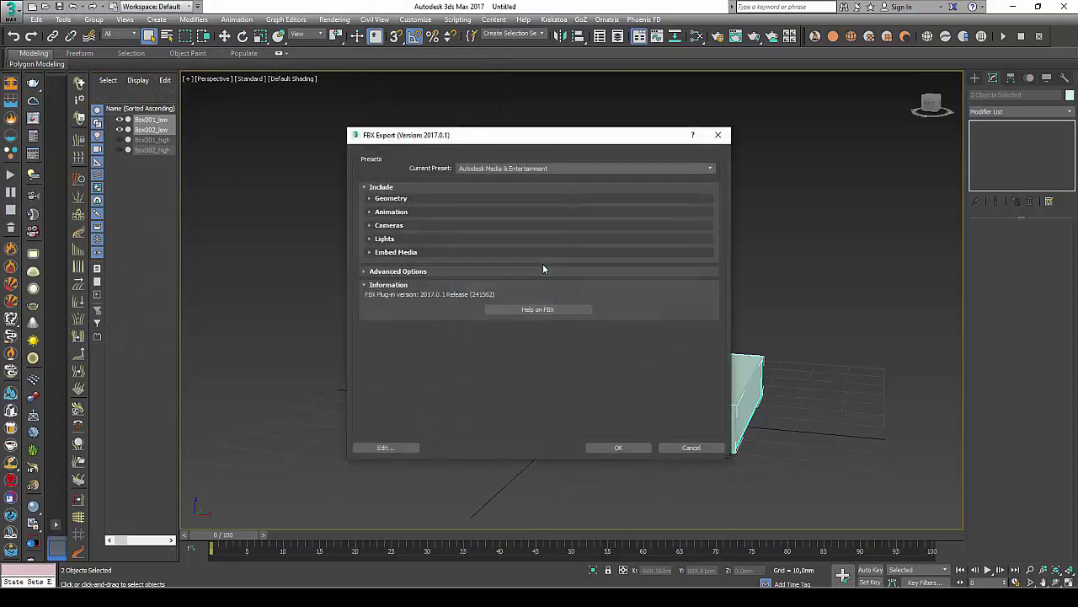
click(421, 197)
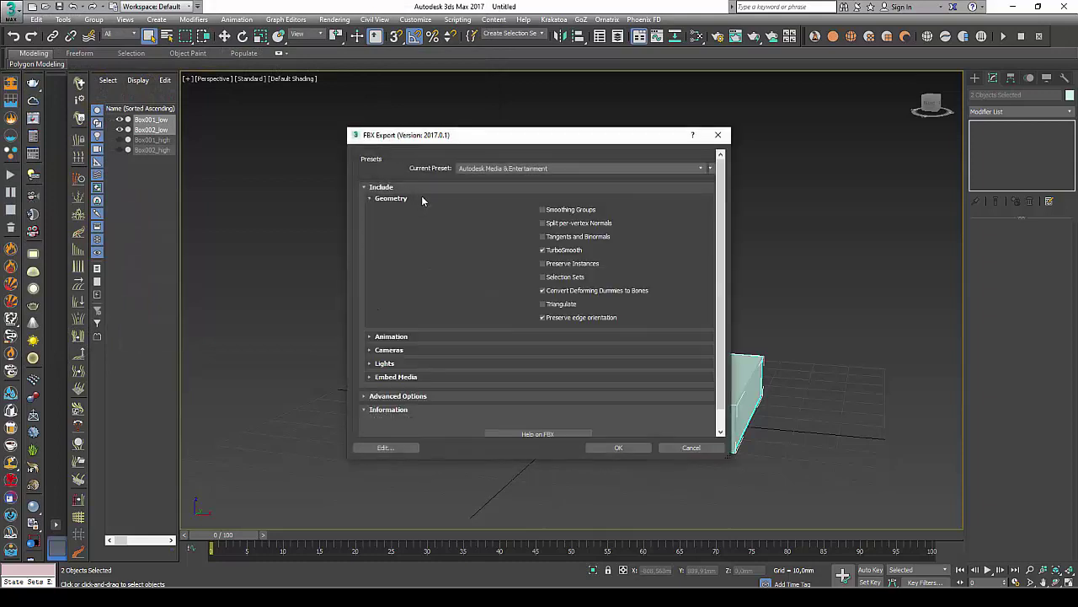
click(546, 223)
click(619, 448)
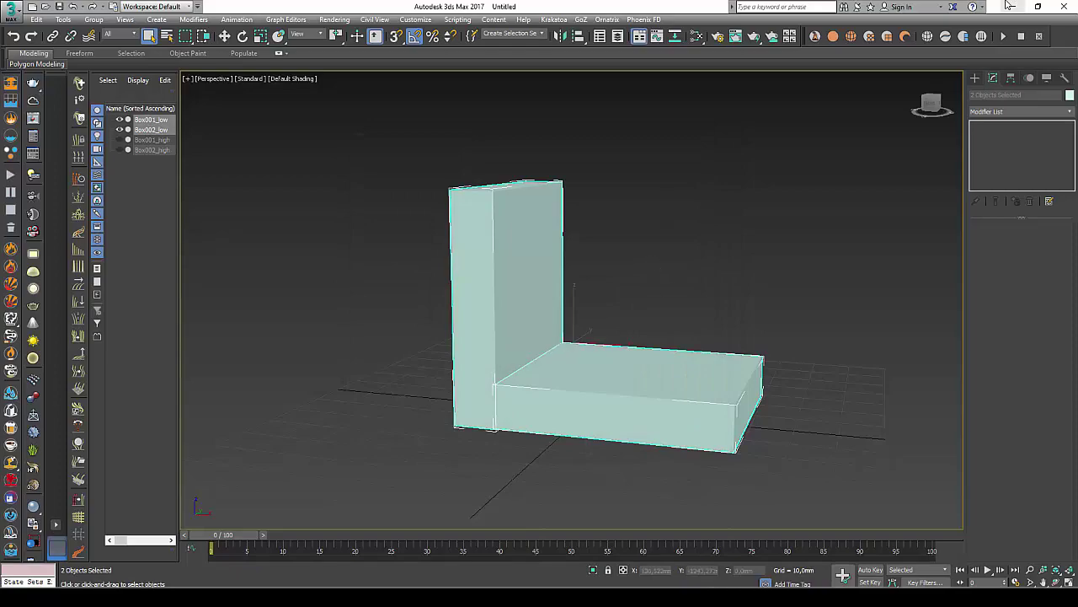
click(1007, 6)
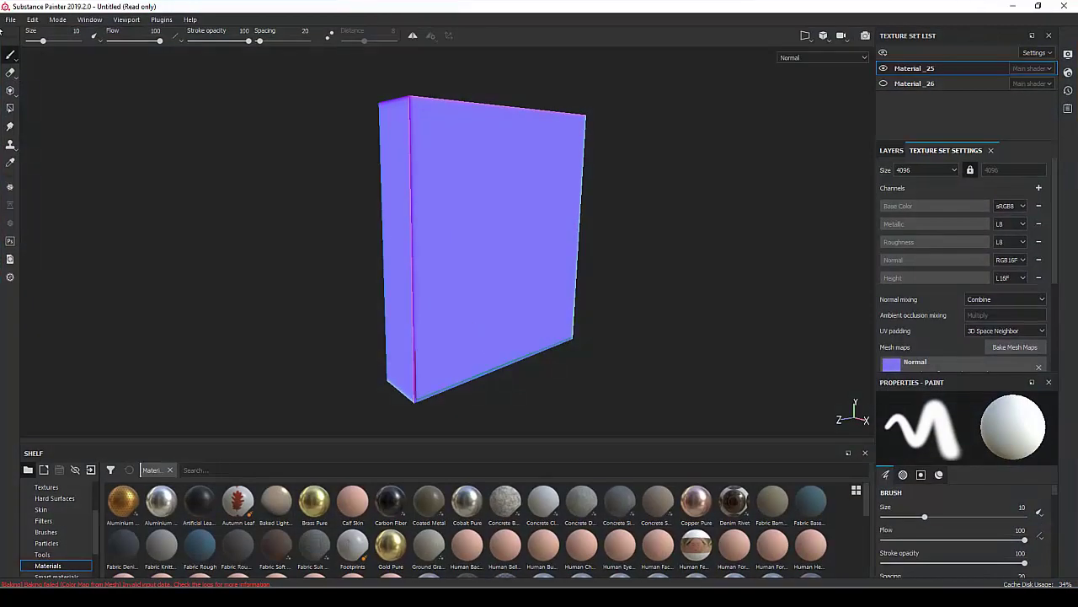
Create a new project from Test_low.FBX without saving the previous one, and open Bake Mesh Maps.
click(10, 19)
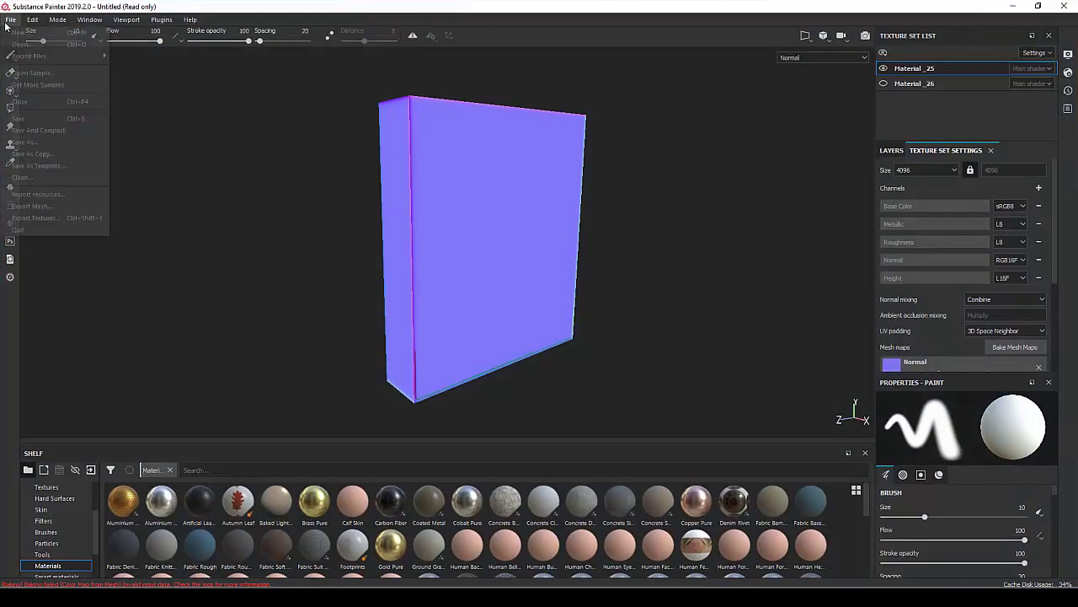
click(25, 32)
click(648, 190)
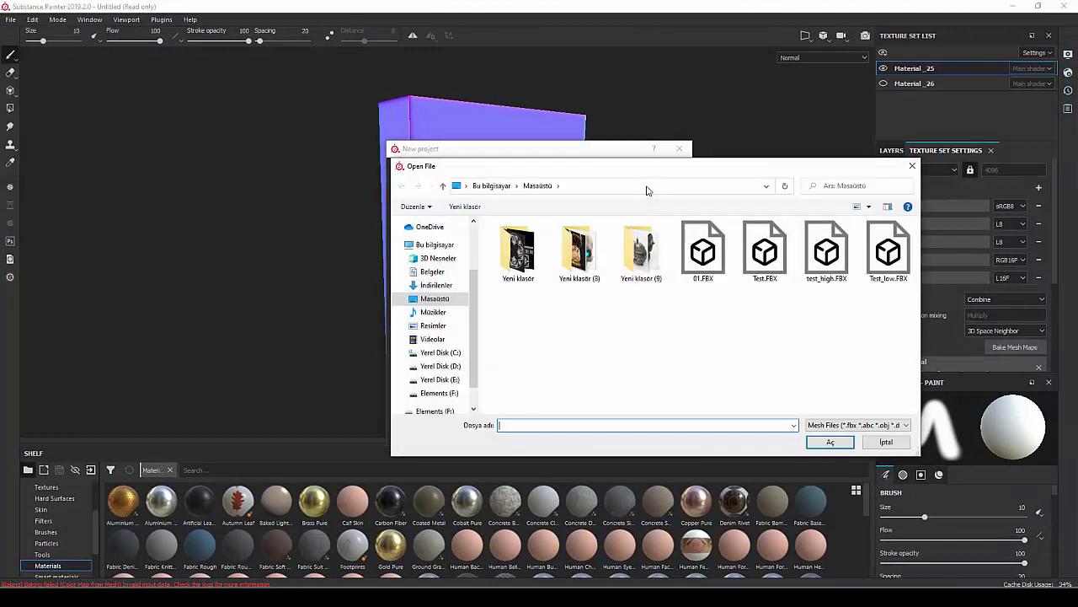
click(889, 257)
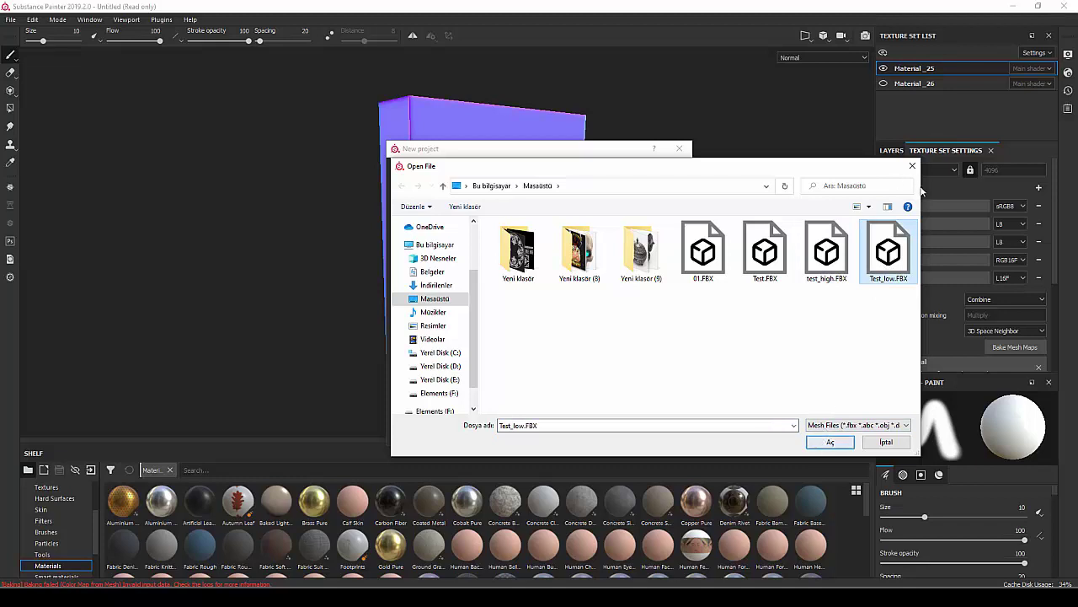
click(830, 441)
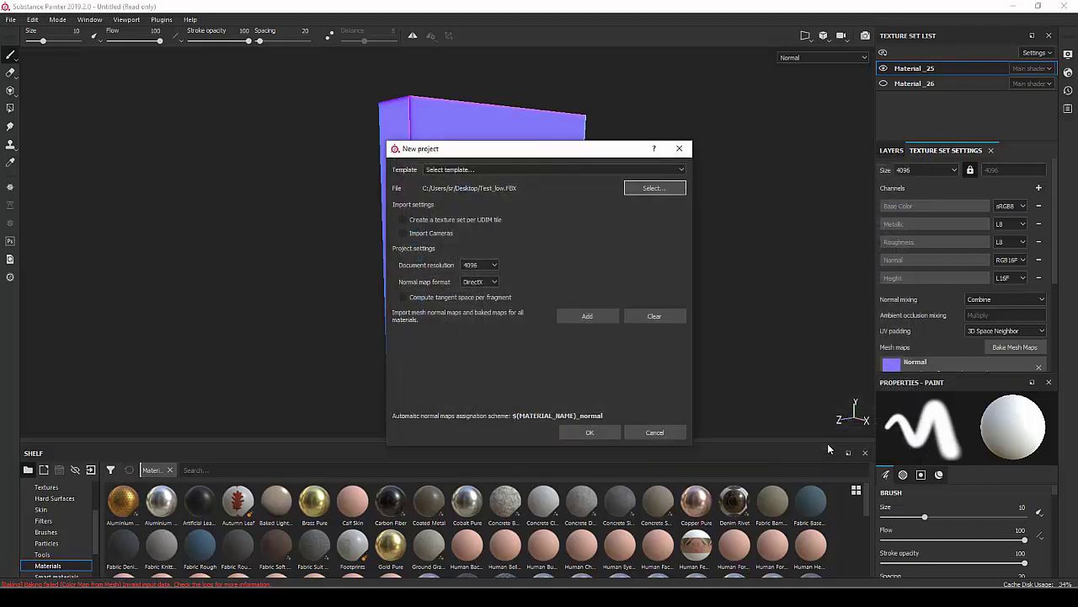
click(604, 431)
click(522, 310)
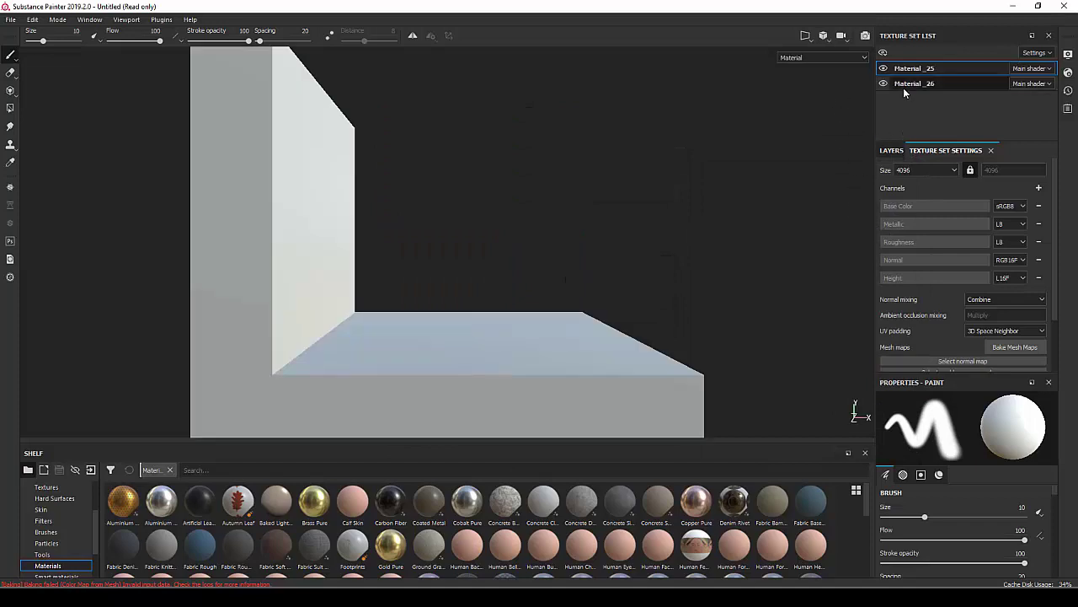
click(1014, 347)
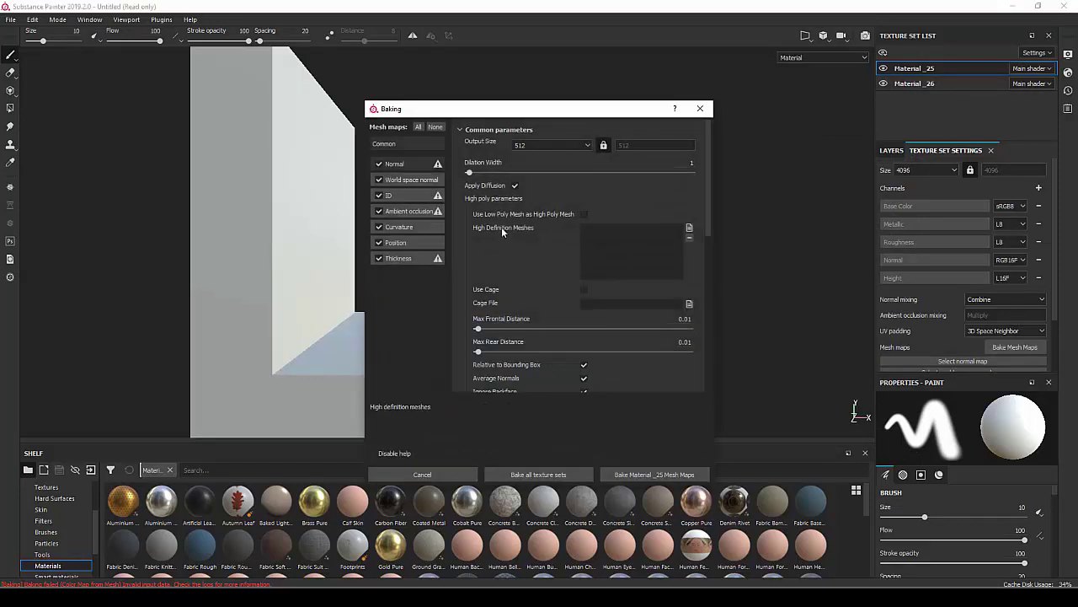
Set the bake output size to 2048 and add test_high.FBX as the high-definition mesh.
click(567, 145)
click(559, 197)
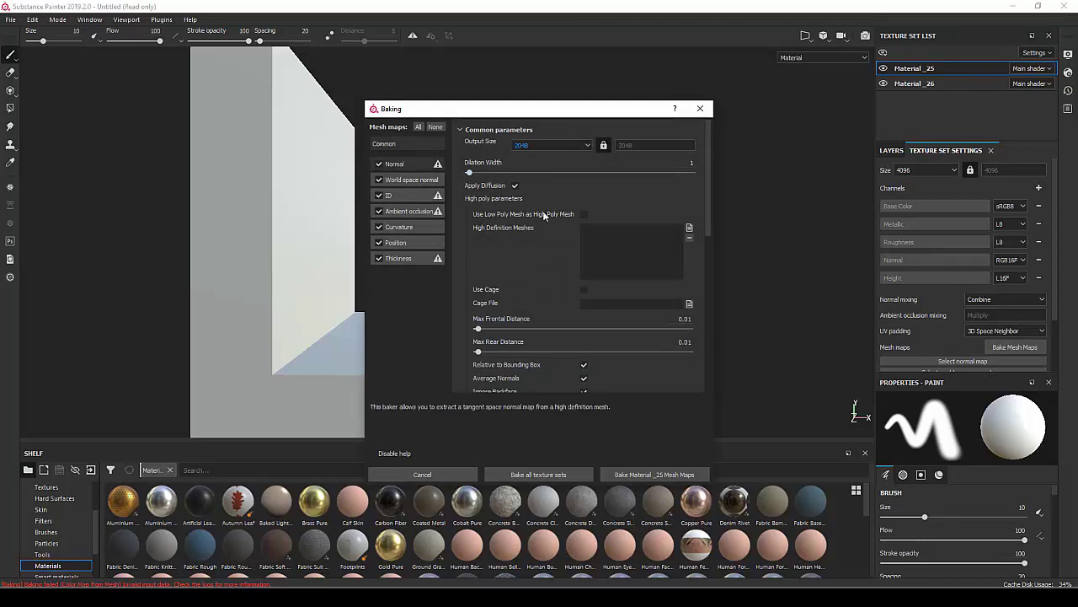
click(689, 228)
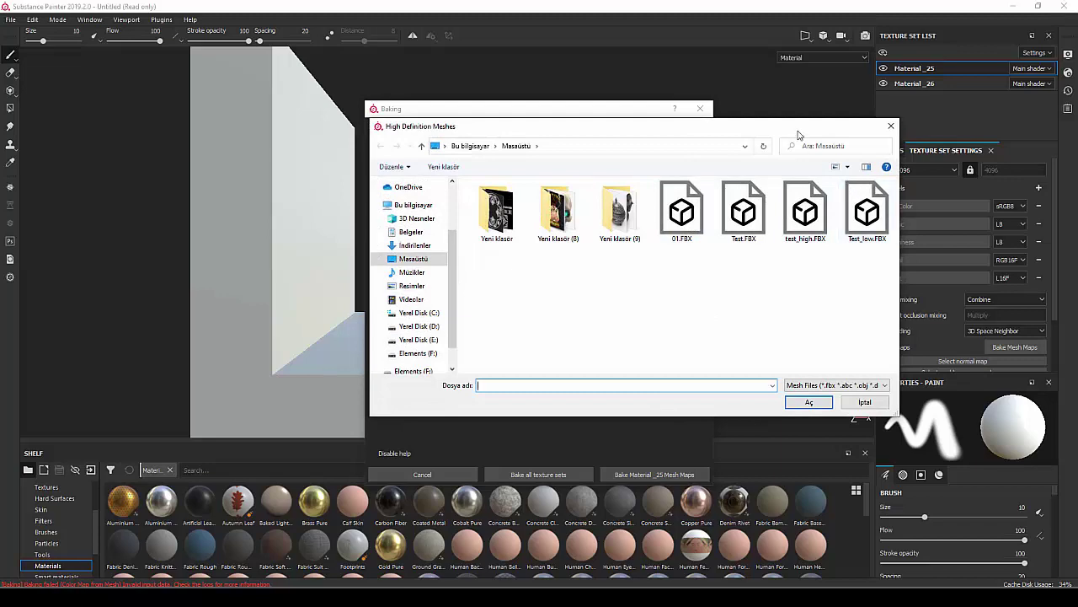
drag(793, 133, 748, 114)
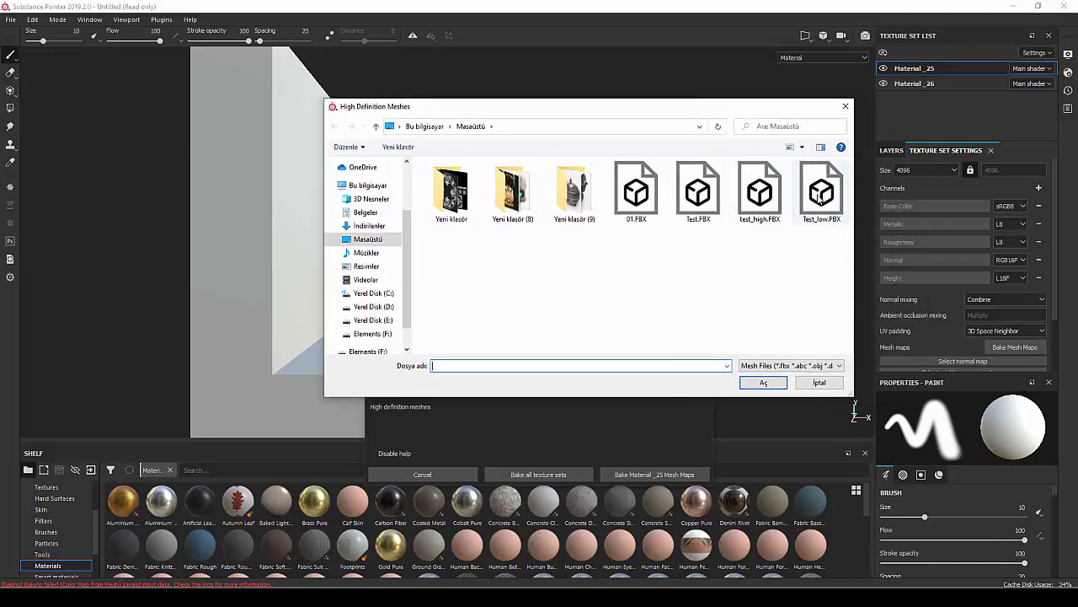
click(764, 200)
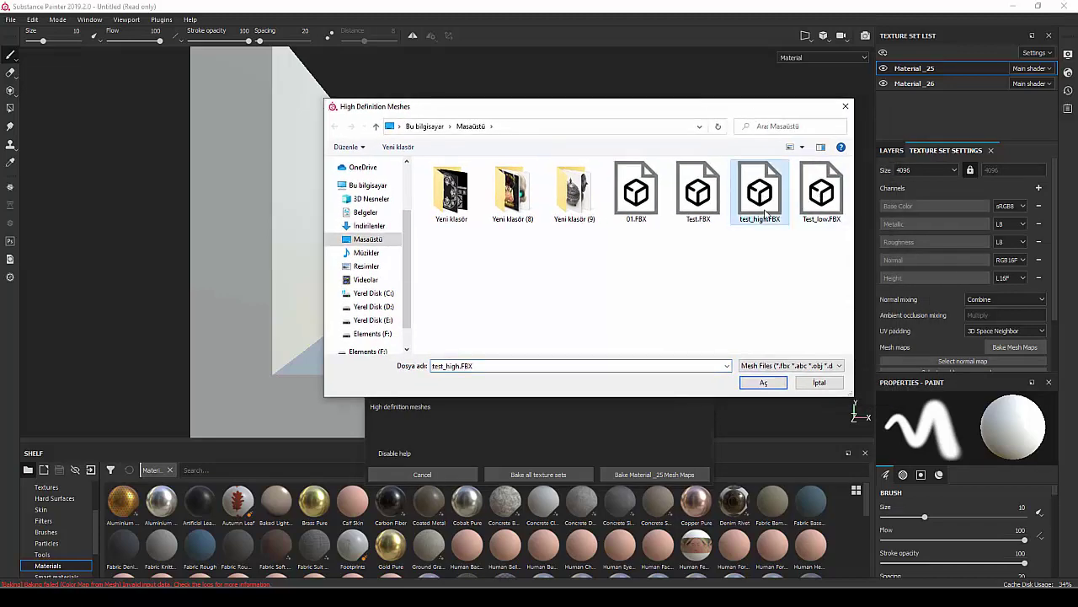
click(764, 382)
Set mesh matching to By Mesh Name and bake all texture sets.
scroll(476, 234, down, 1)
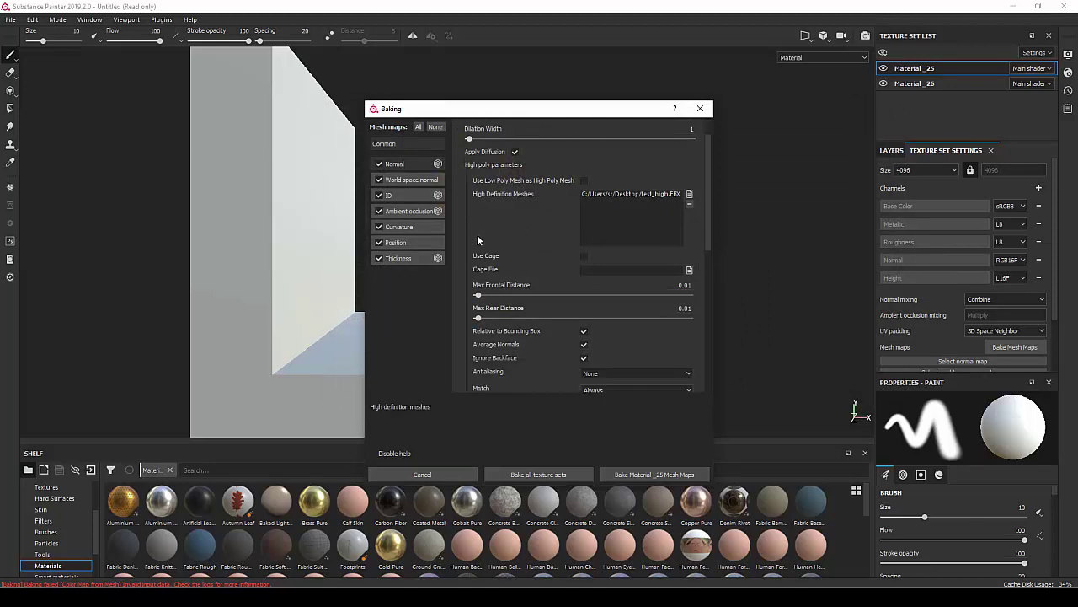
scroll(477, 234, down, 2)
scroll(477, 234, down, 2)
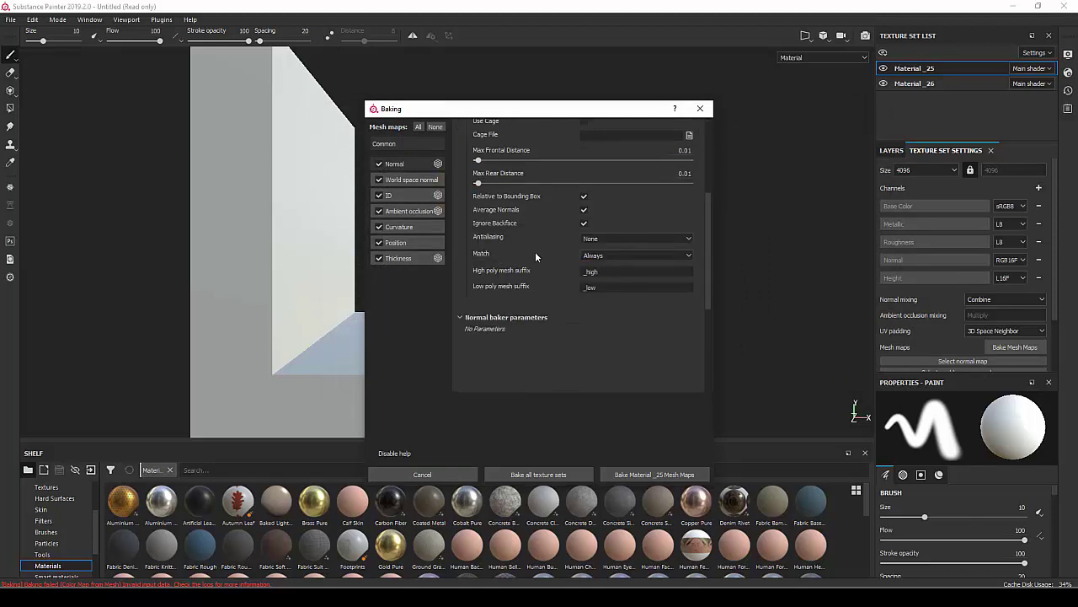
click(625, 255)
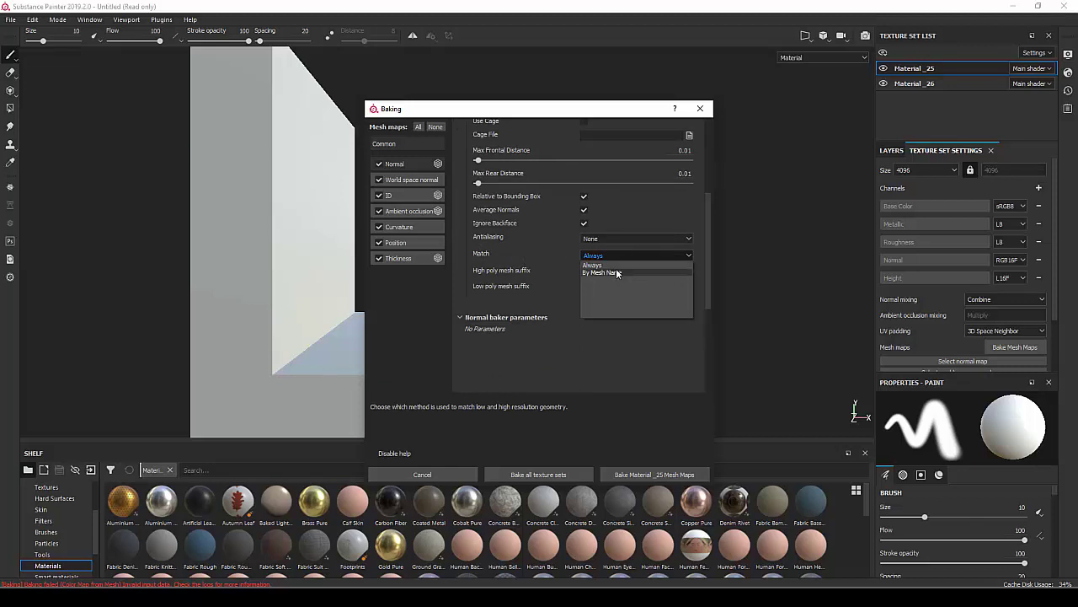
click(616, 272)
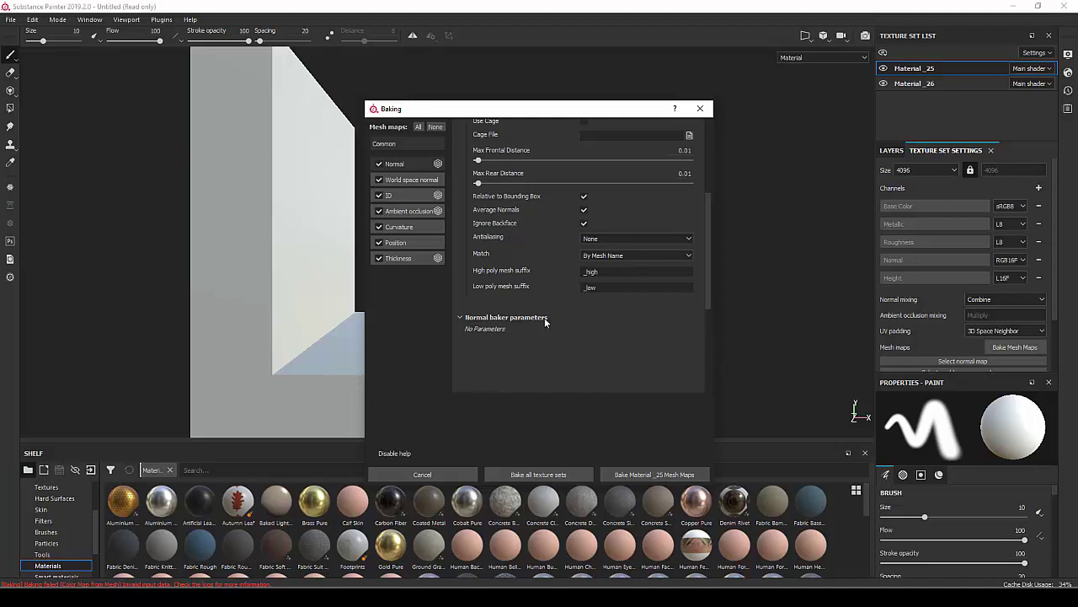
mouse_move(507, 317)
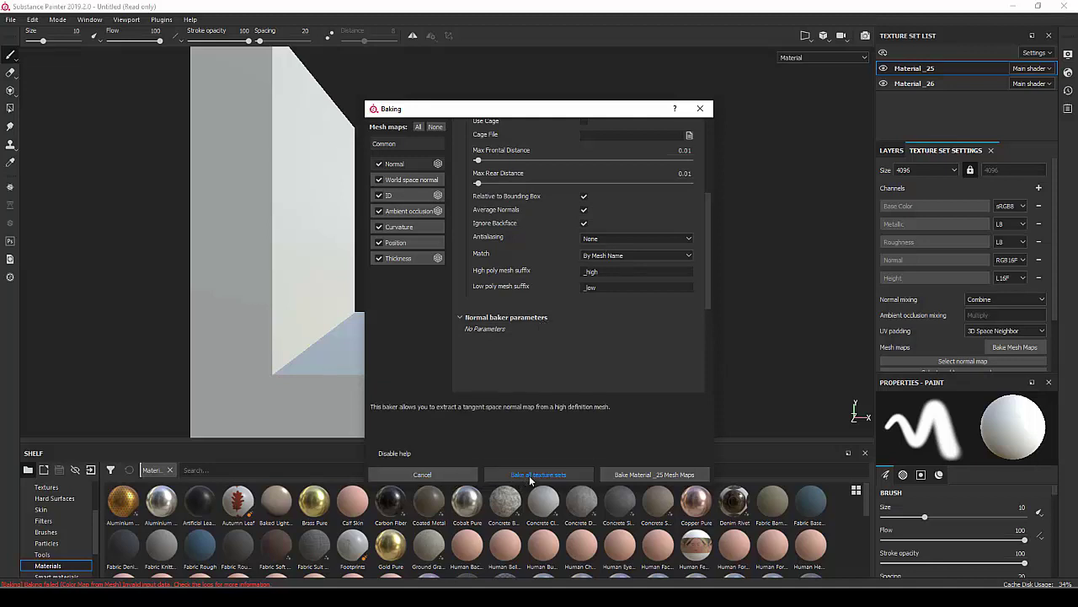
click(529, 475)
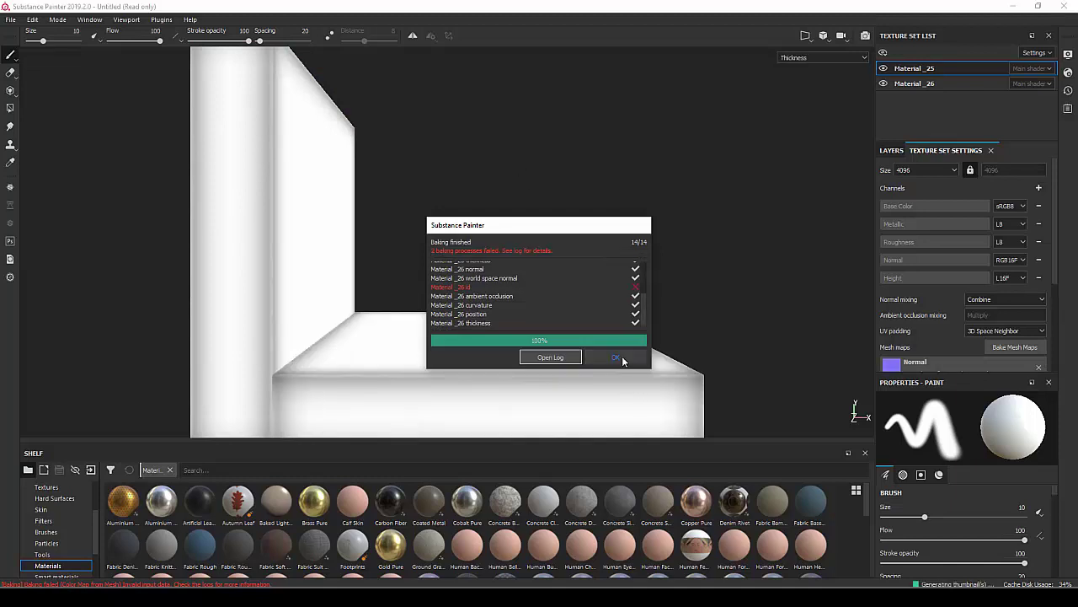
Close the bake report, orbit and zoom around the wall, and preview its baked ID map.
click(620, 357)
scroll(503, 340, down, 4)
mouse_move(506, 329)
alt+mouse_down()
mouse_move(553, 278)
mouse_move(427, 286)
mouse_move(876, 143)
mouse_move(426, 272)
alt+mouse_up()
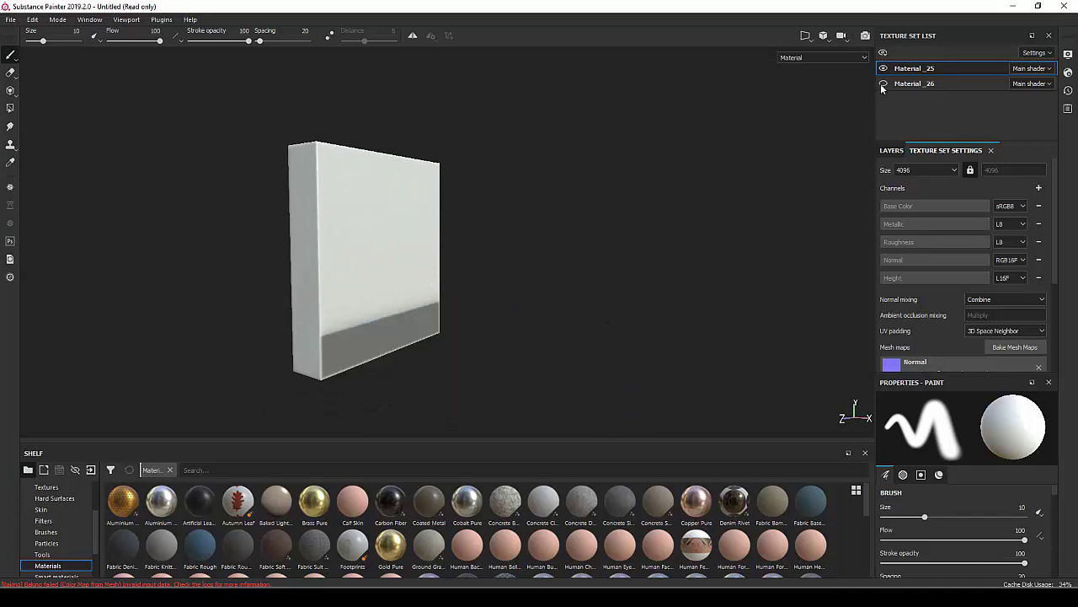
scroll(331, 362, up, 3)
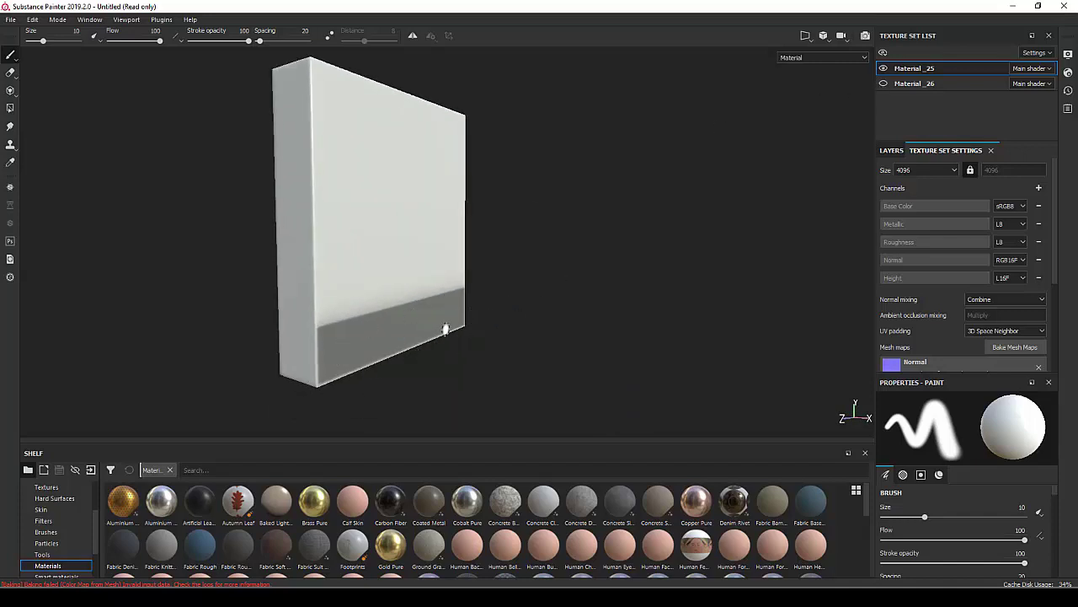
scroll(402, 338, up, 1)
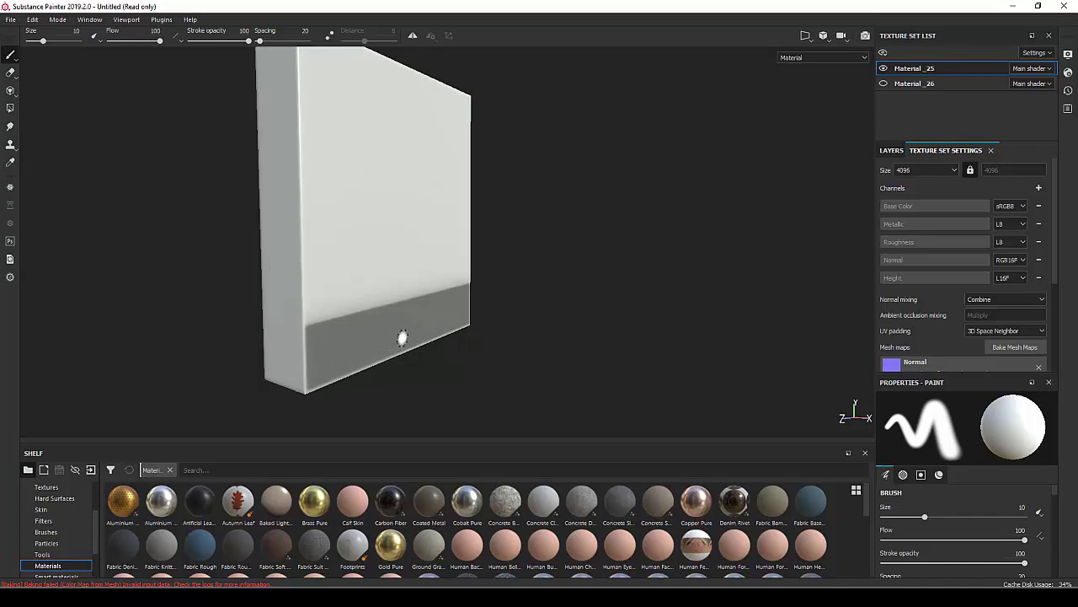
key(b)
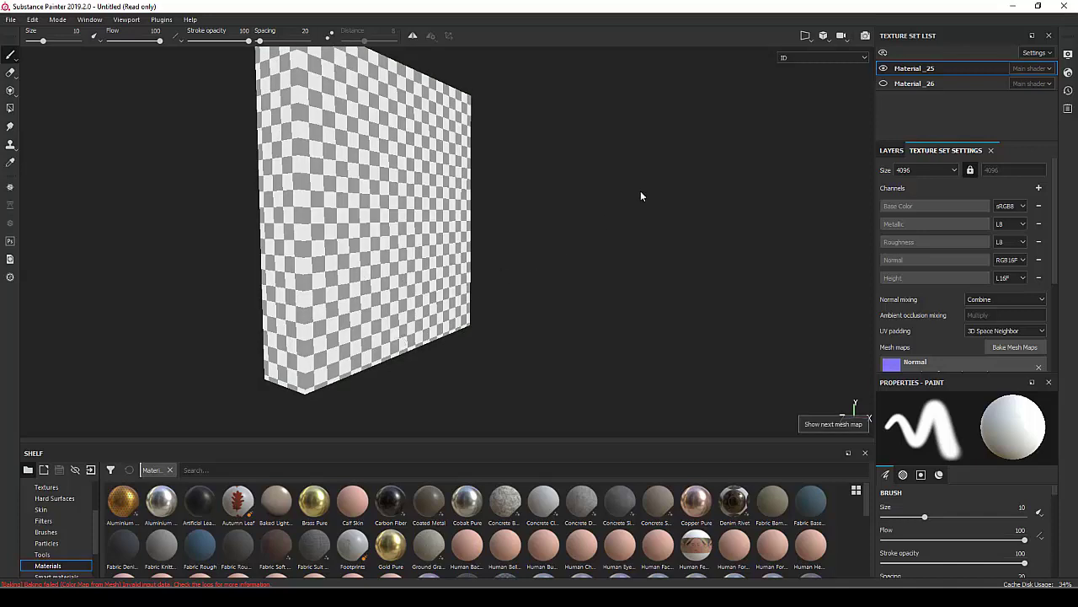
Cycle the wall through AO, Curvature, Thickness, Normal and ID previews, ending on Ambient occlusion.
key(b)
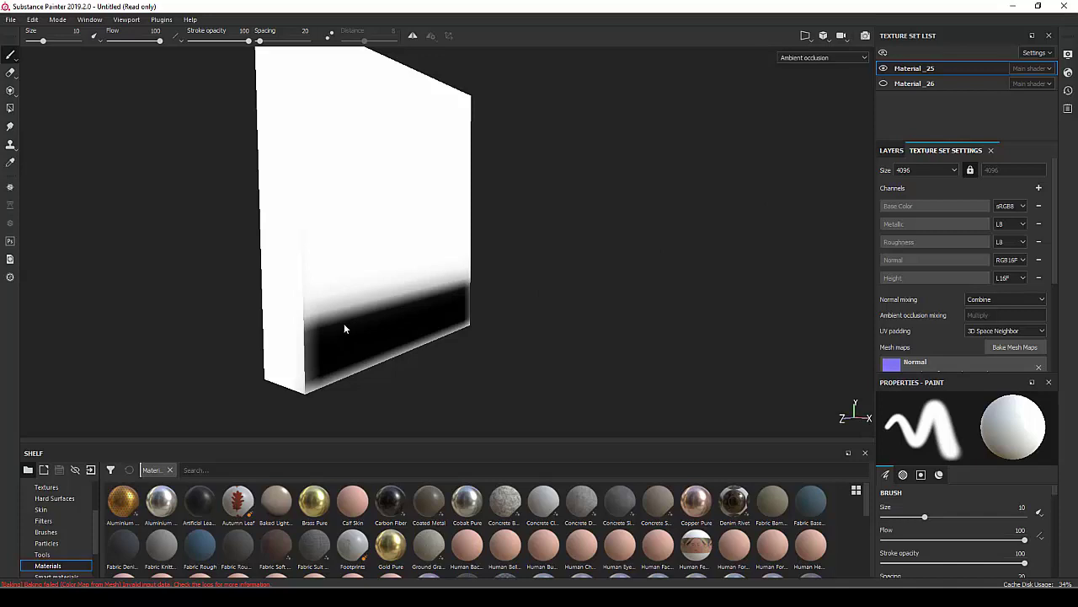
key(b)
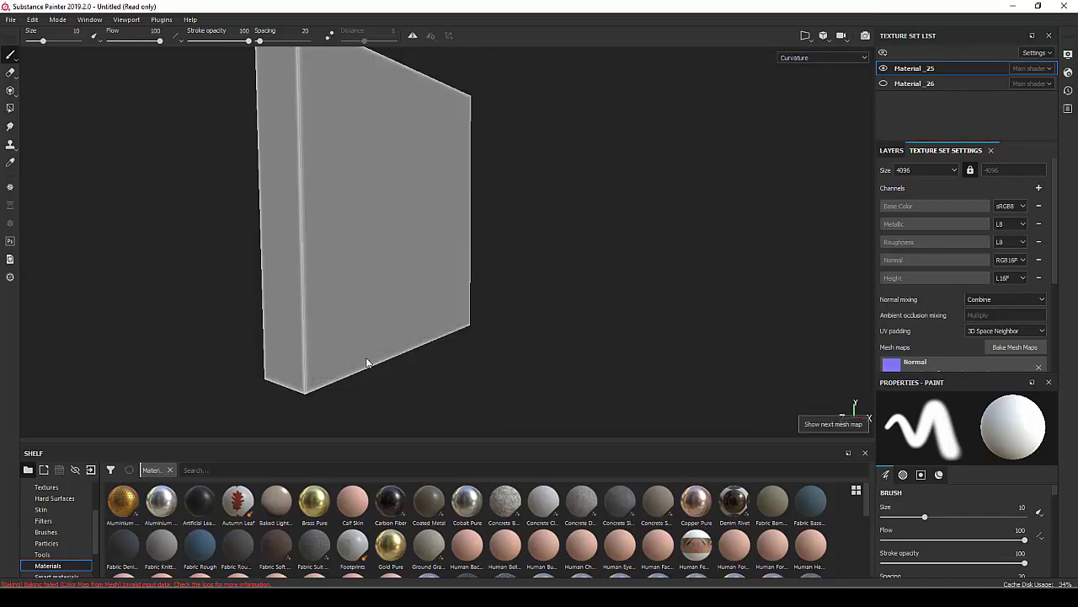
key(b)
key(b)
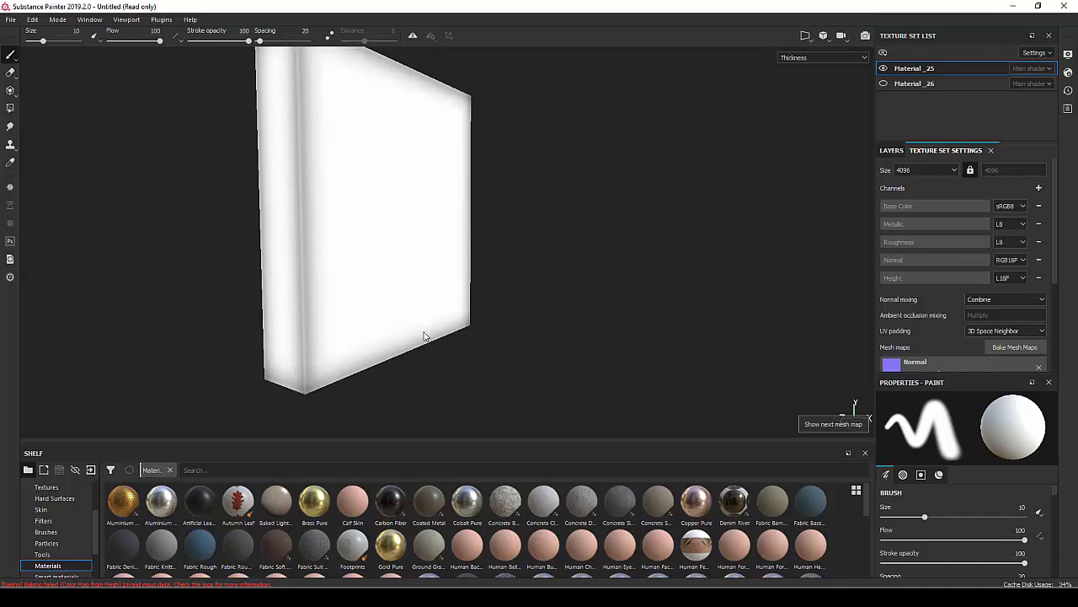
key(b)
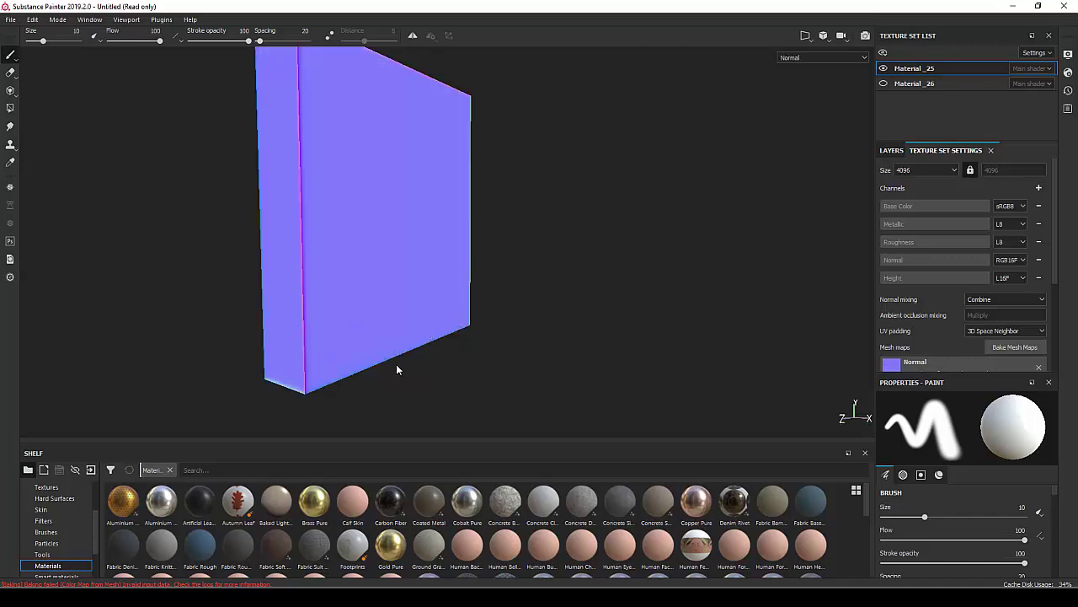
key(b)
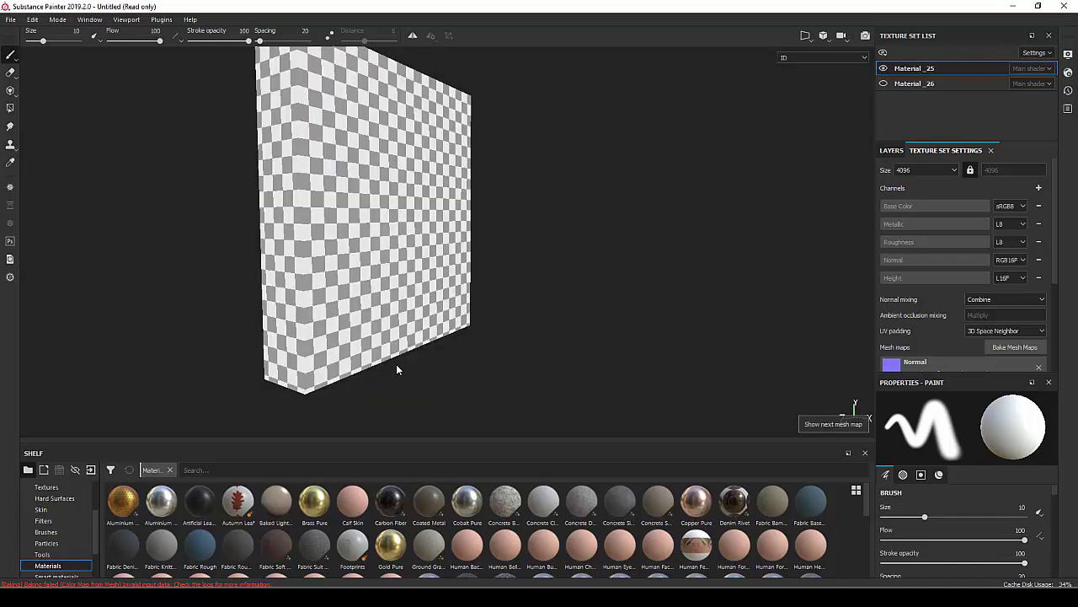
key(b)
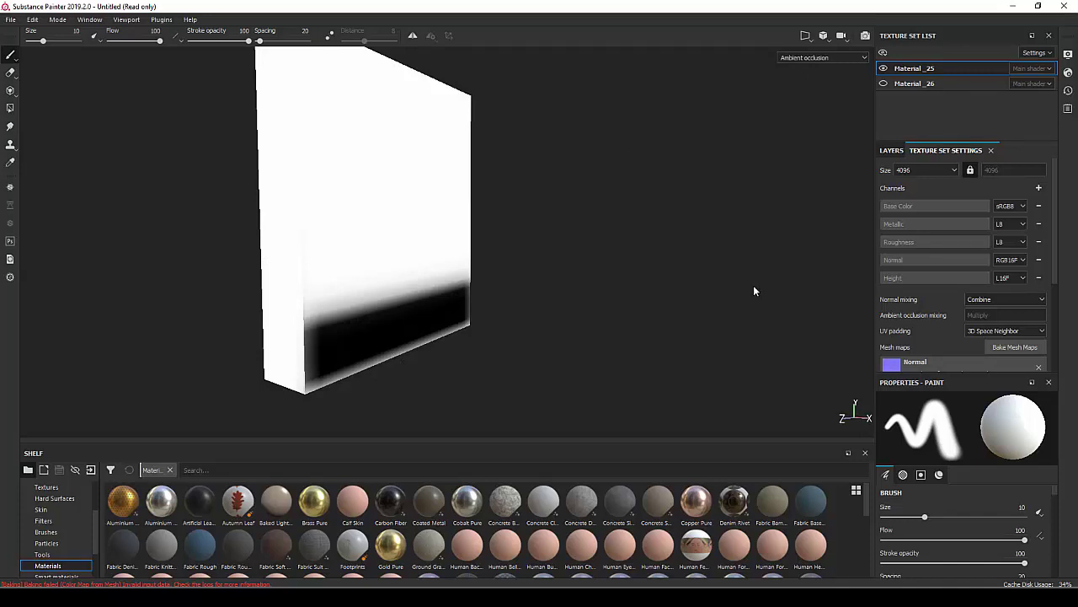
In the Baking dialog, bake only Ambient occlusion with Self Occlusion set to Only Same Mesh Name.
click(1028, 348)
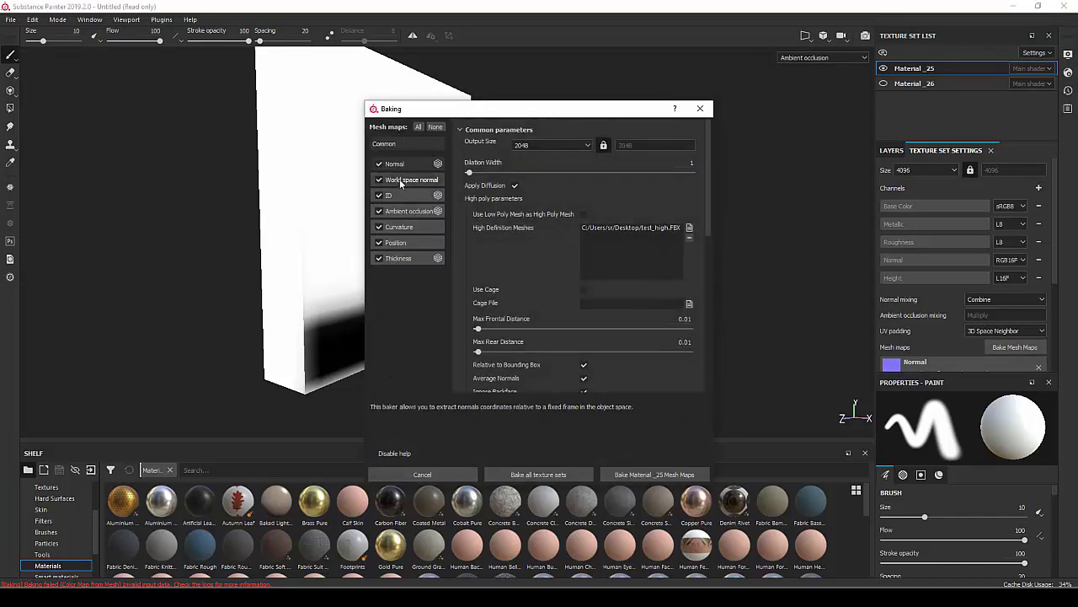
click(435, 126)
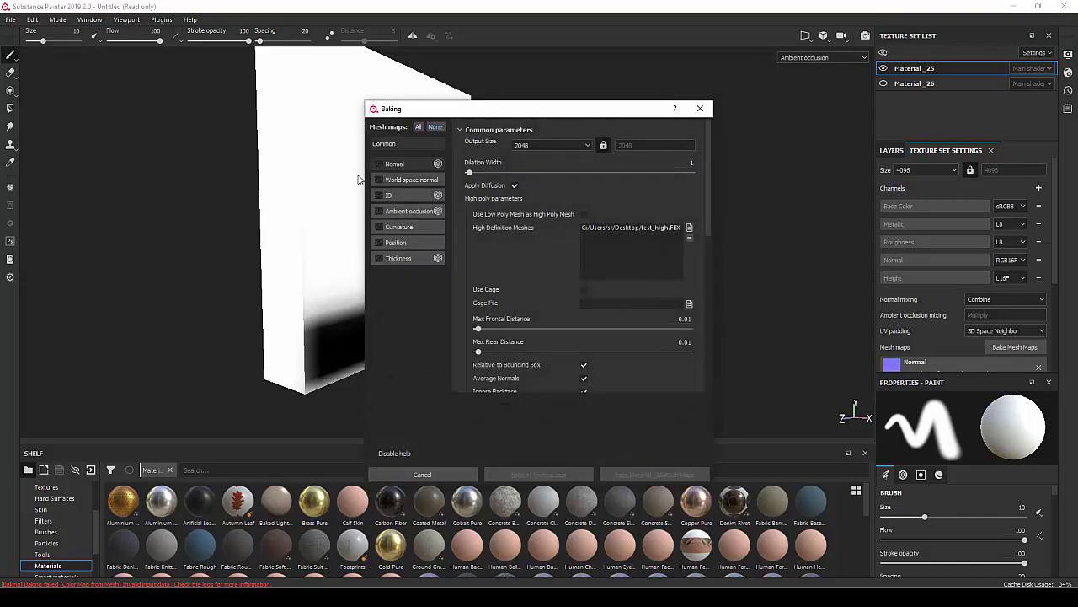
click(379, 212)
click(408, 209)
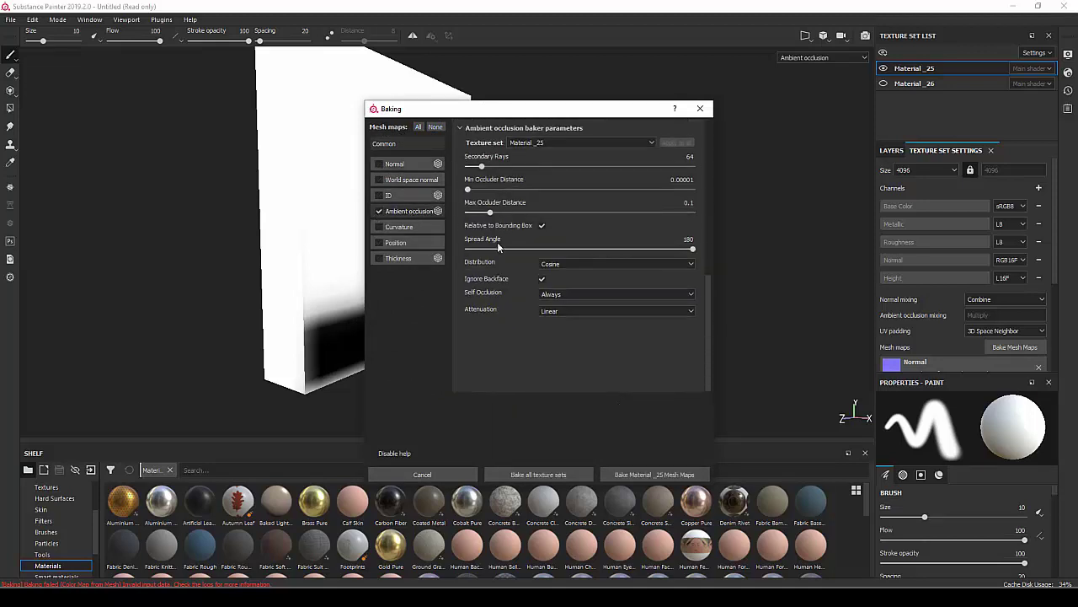
click(585, 294)
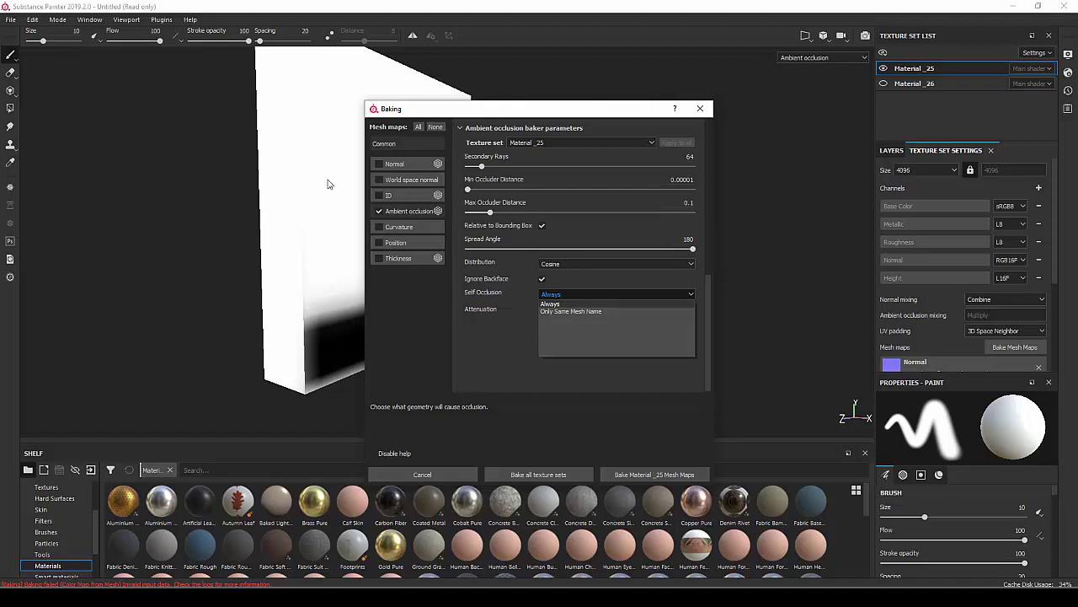
click(602, 310)
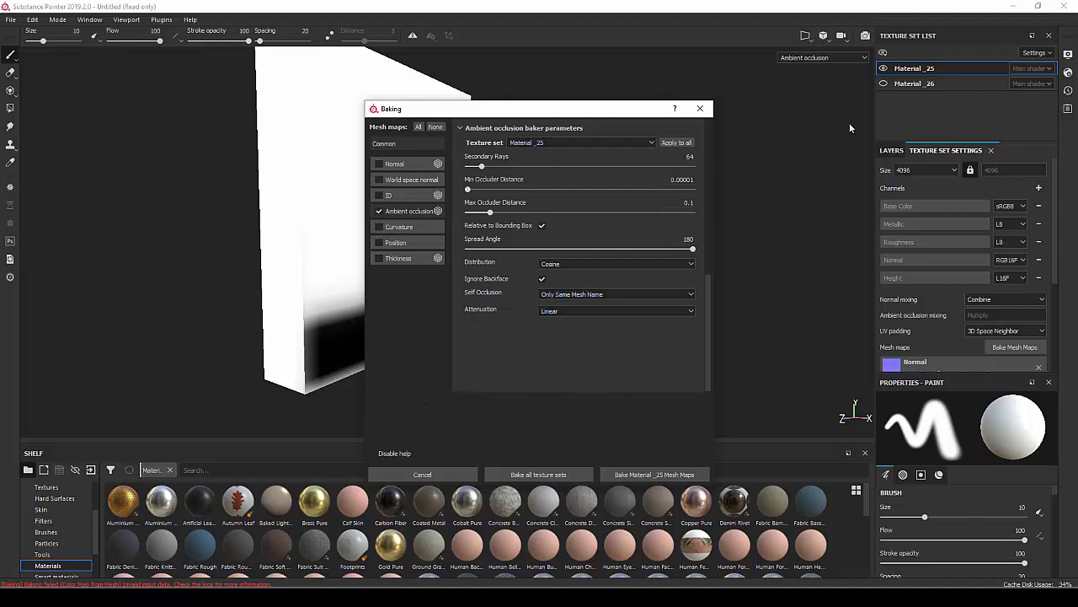
Set Material _26's Self Occlusion to Only Same Mesh Name too, then bake all texture sets.
click(569, 144)
click(570, 159)
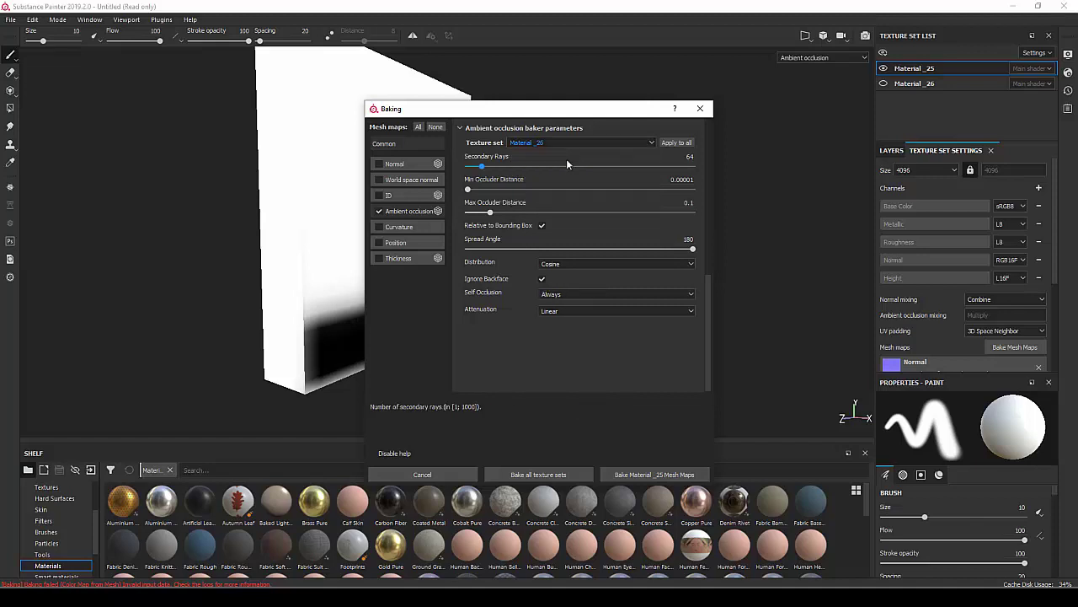
click(591, 293)
click(580, 311)
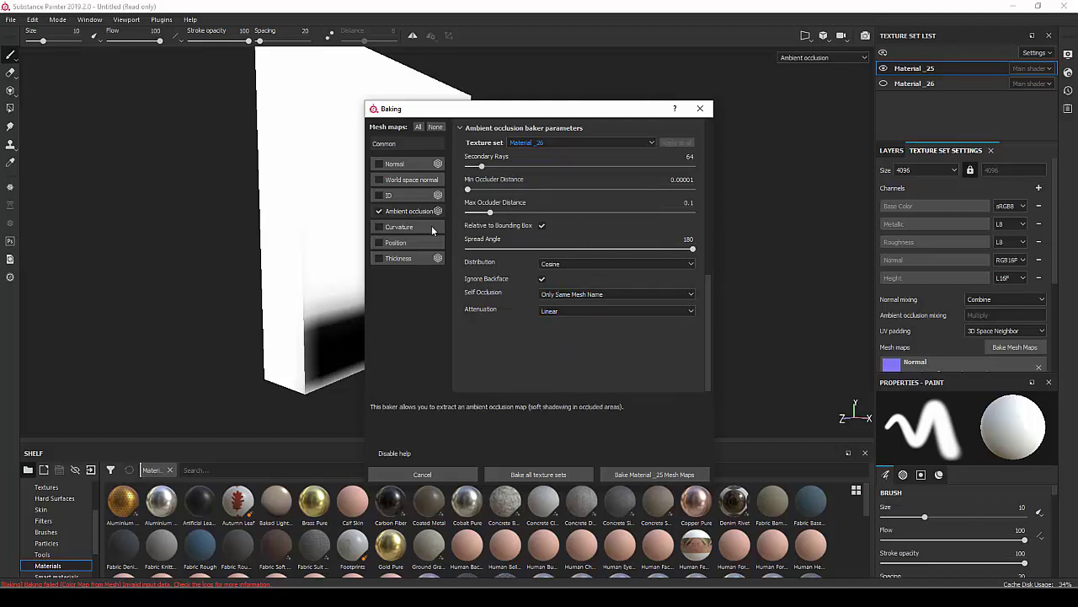
click(524, 476)
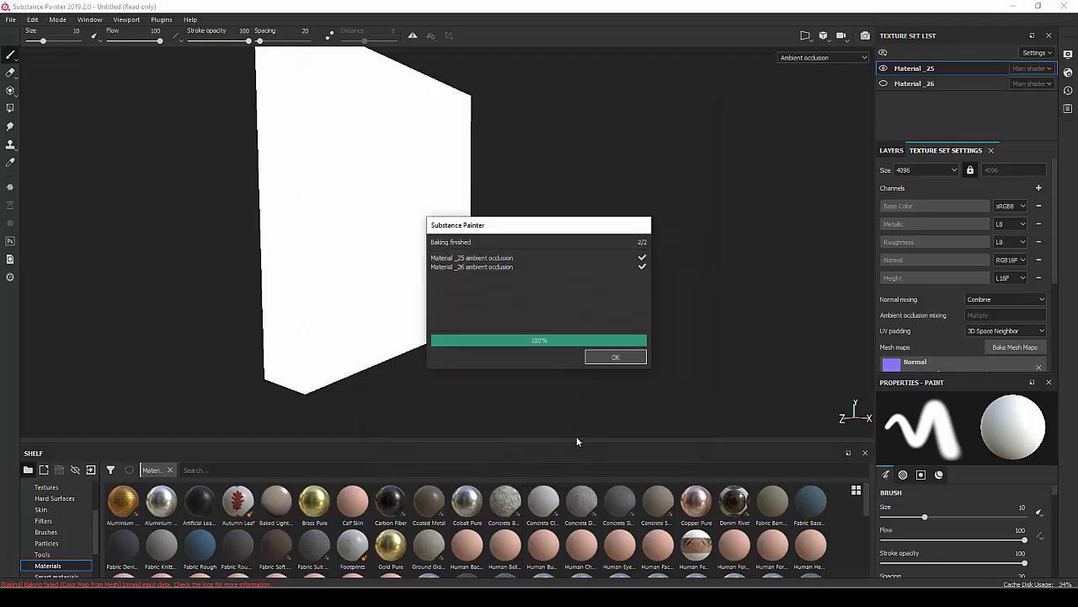
Dismiss the bake report and inspect the Material _26 floor alone, then show the wall again.
click(610, 356)
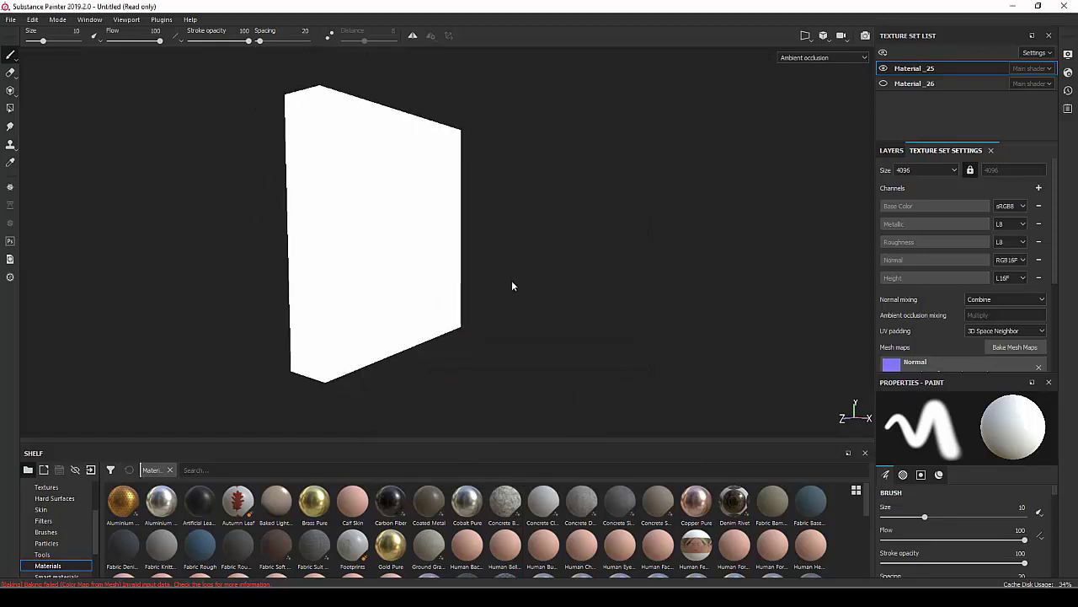
click(882, 84)
click(884, 68)
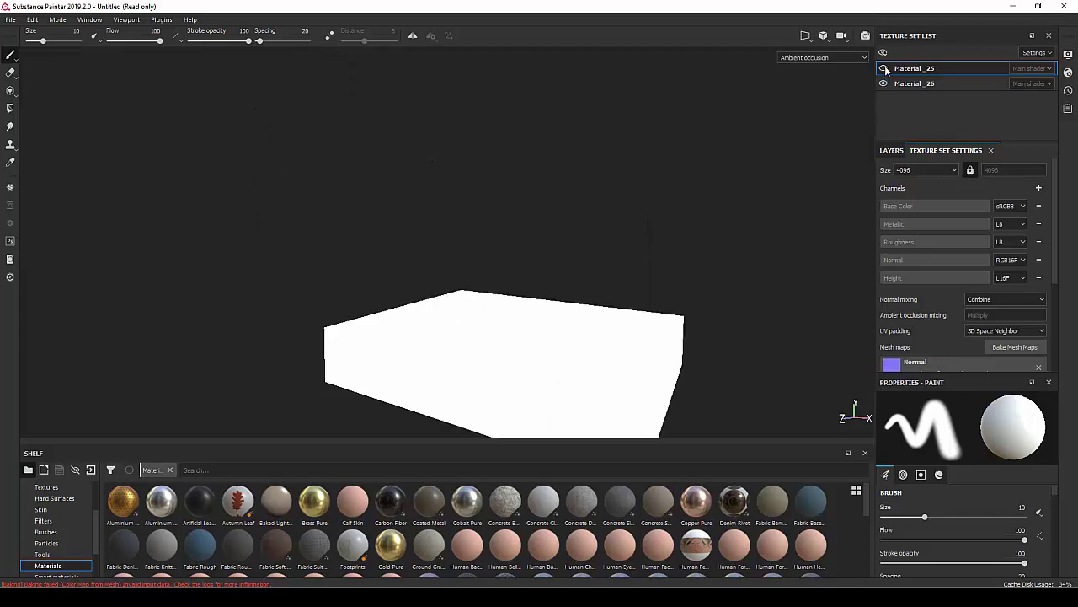
mouse_move(497, 224)
alt+mouse_down()
mouse_move(780, 204)
mouse_move(548, 231)
alt+mouse_up()
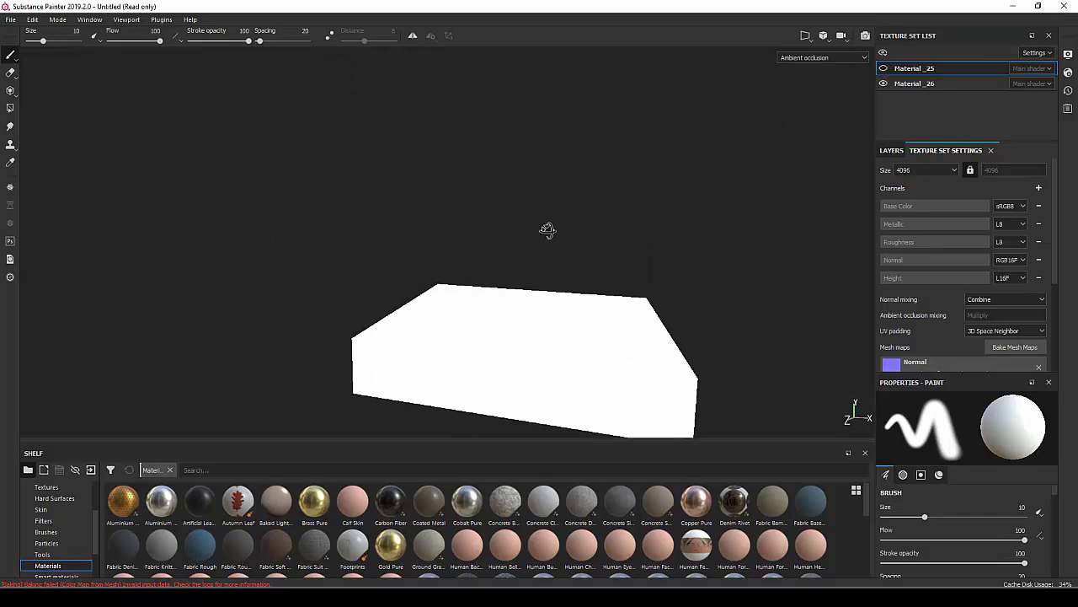
click(883, 71)
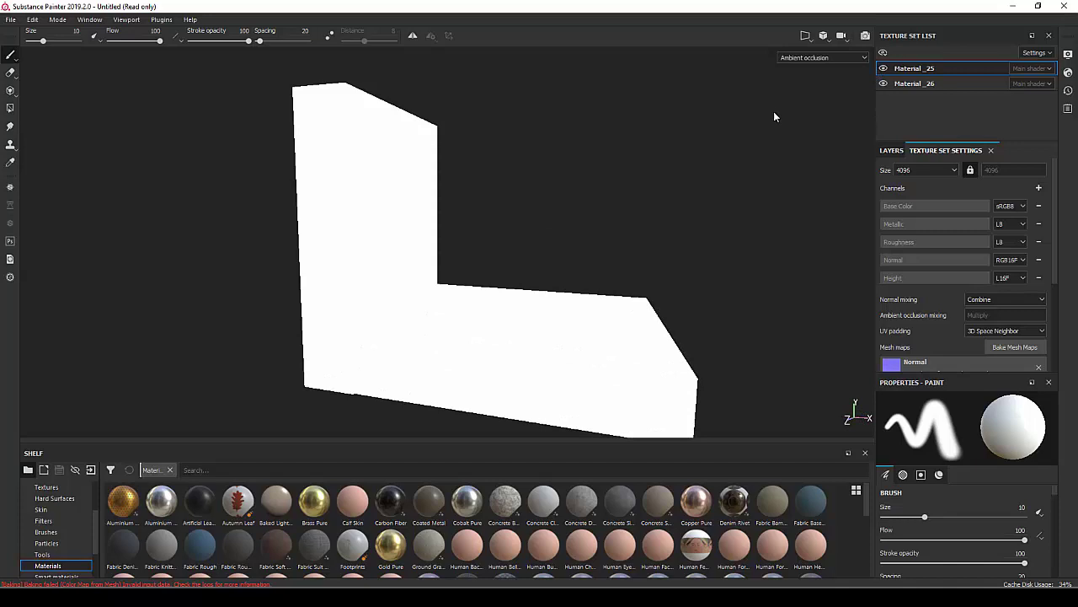
Switch to material view, orbit around the white L-shape, and enlarge the mesh maps list.
key(m)
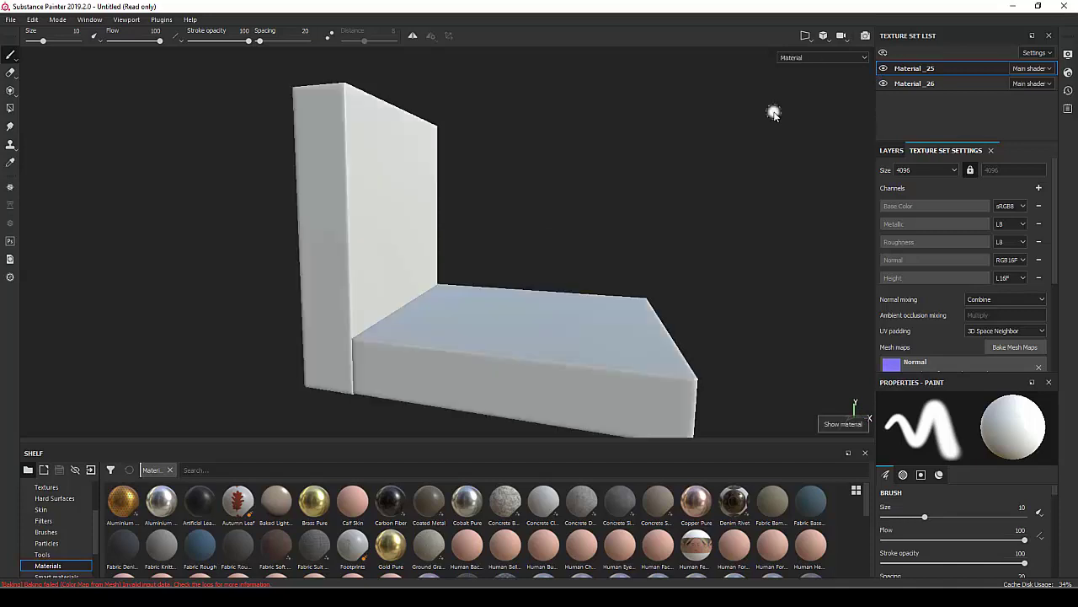
mouse_move(551, 243)
alt+mouse_down()
mouse_move(500, 244)
mouse_move(530, 238)
mouse_move(441, 197)
mouse_move(567, 127)
mouse_move(621, 247)
mouse_move(606, 252)
alt+mouse_up()
mouse_move(497, 256)
alt+mouse_down()
mouse_move(522, 188)
mouse_move(740, 177)
mouse_move(424, 202)
alt+mouse_up()
scroll(430, 211, up, 2)
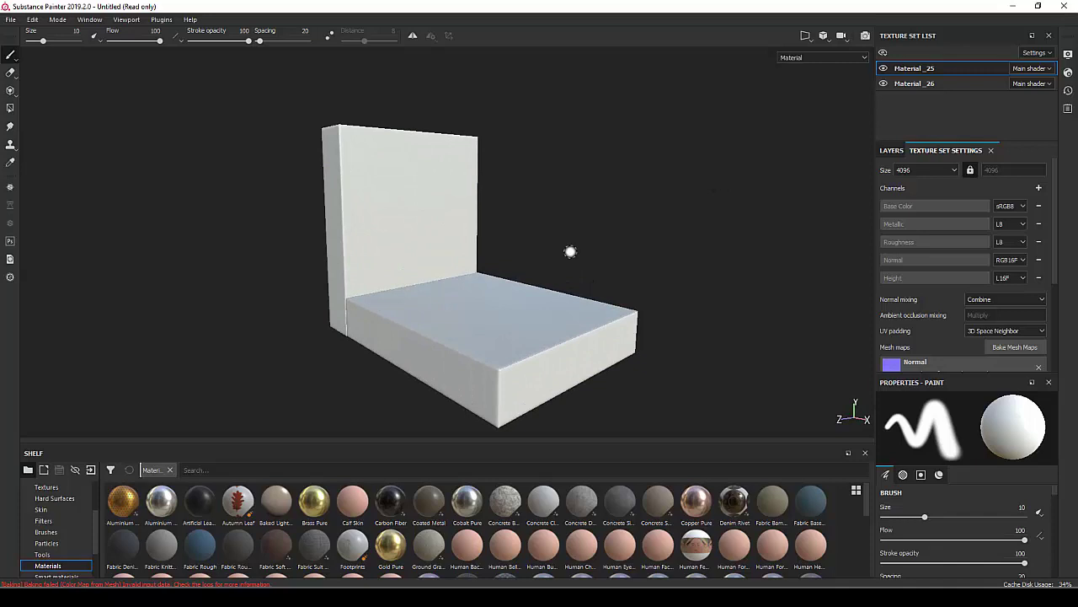
scroll(556, 256, up, 2)
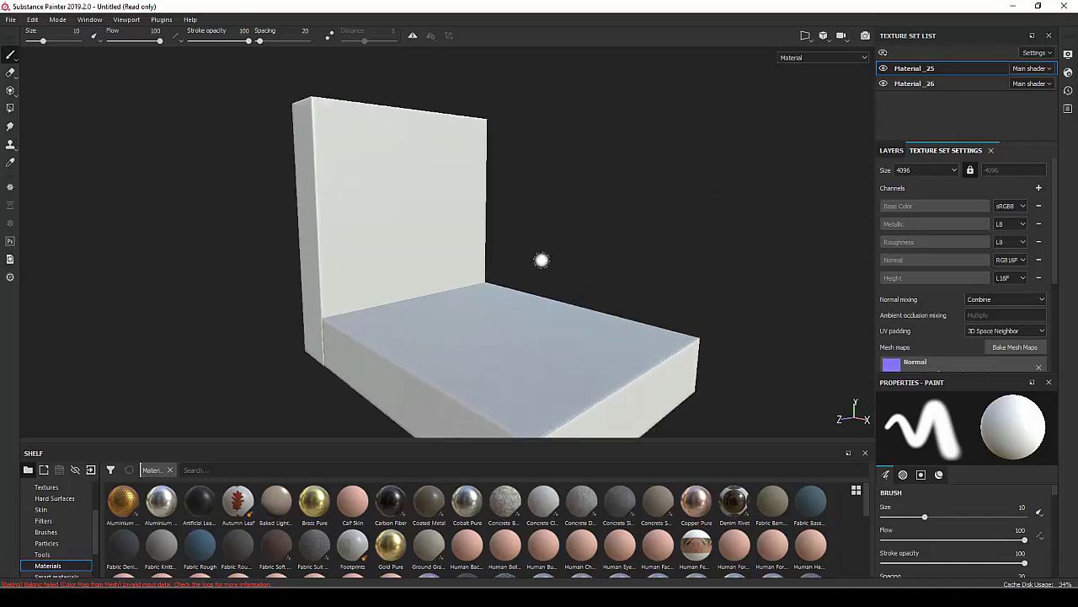
scroll(506, 263, down, 2)
mouse_move(491, 264)
alt+mouse_down()
mouse_move(385, 211)
mouse_move(621, 222)
alt+mouse_up()
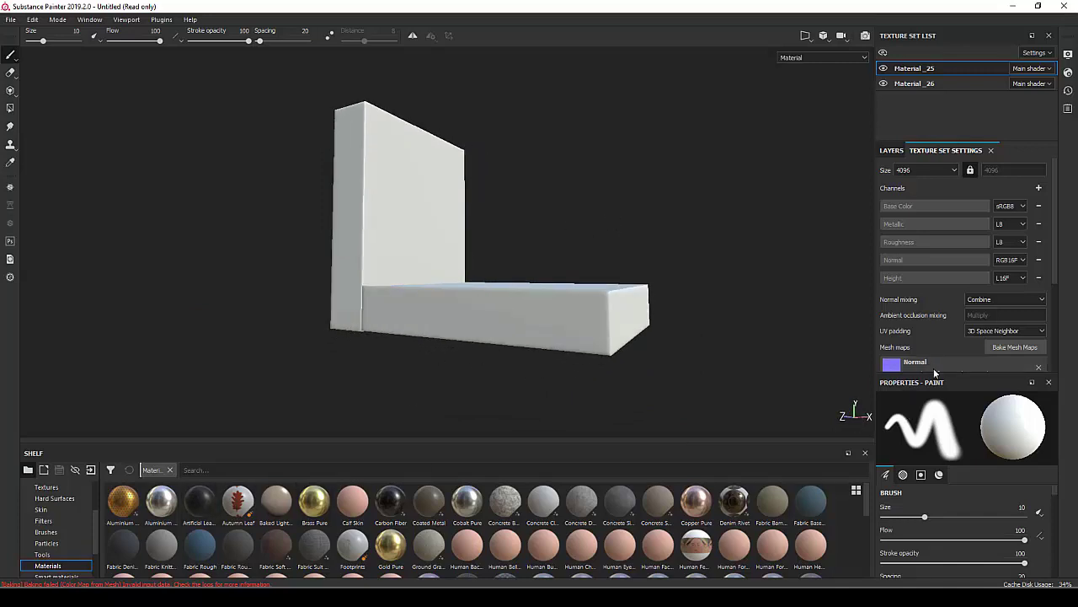
drag(932, 376, 931, 456)
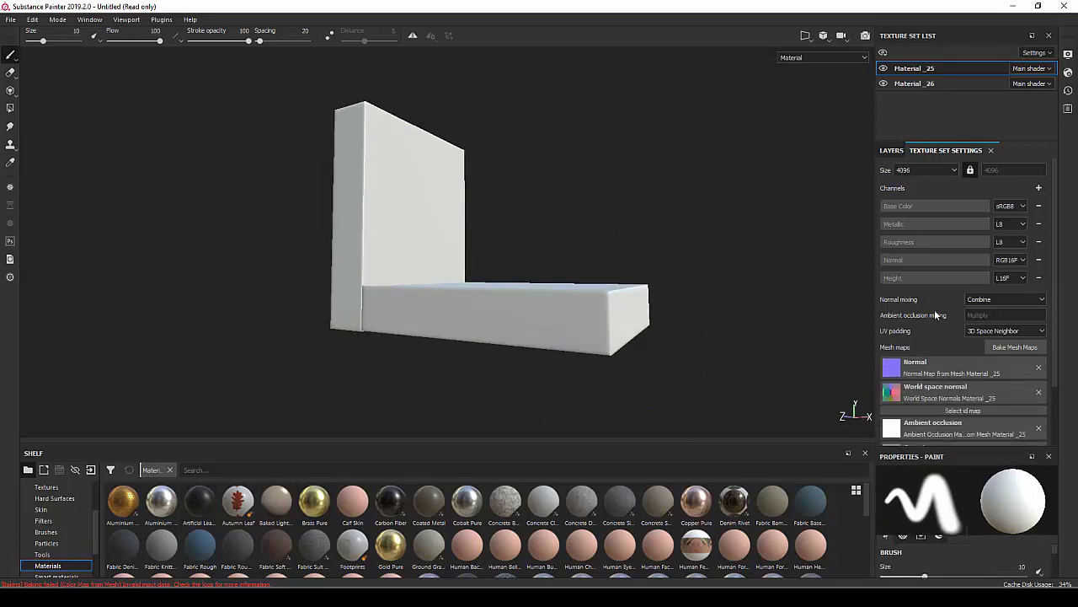
Scroll through the baked Normal, AO, Curvature, Position and Thickness maps, then heighten the shelf.
scroll(931, 320, down, 1)
scroll(931, 321, down, 1)
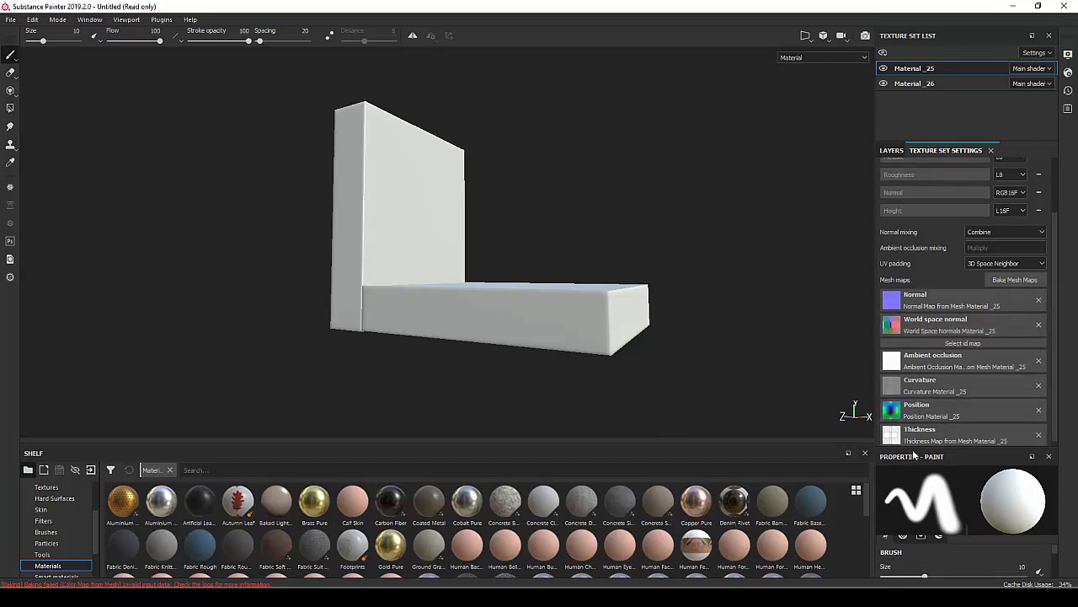
scroll(909, 271, down, 1)
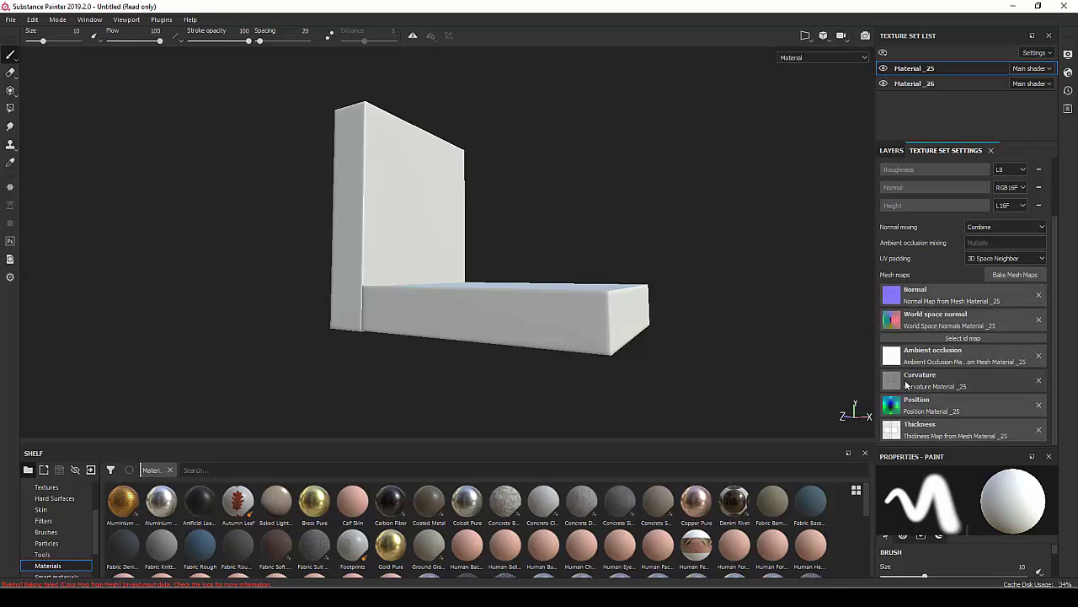
mouse_move(530, 187)
alt+mouse_down()
mouse_move(483, 202)
mouse_move(477, 193)
alt+mouse_up()
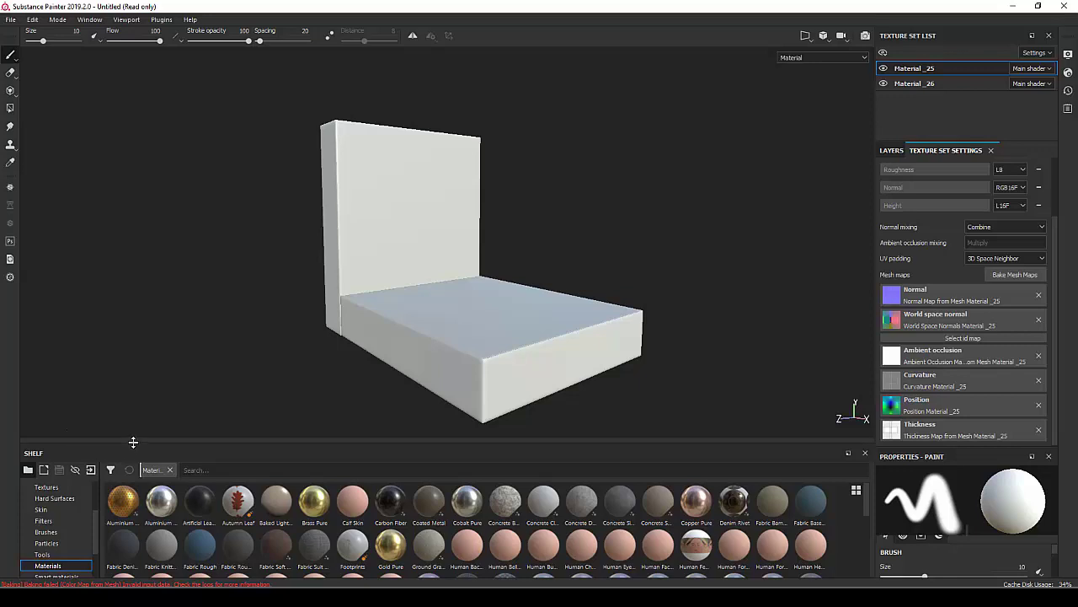
drag(134, 442, 127, 364)
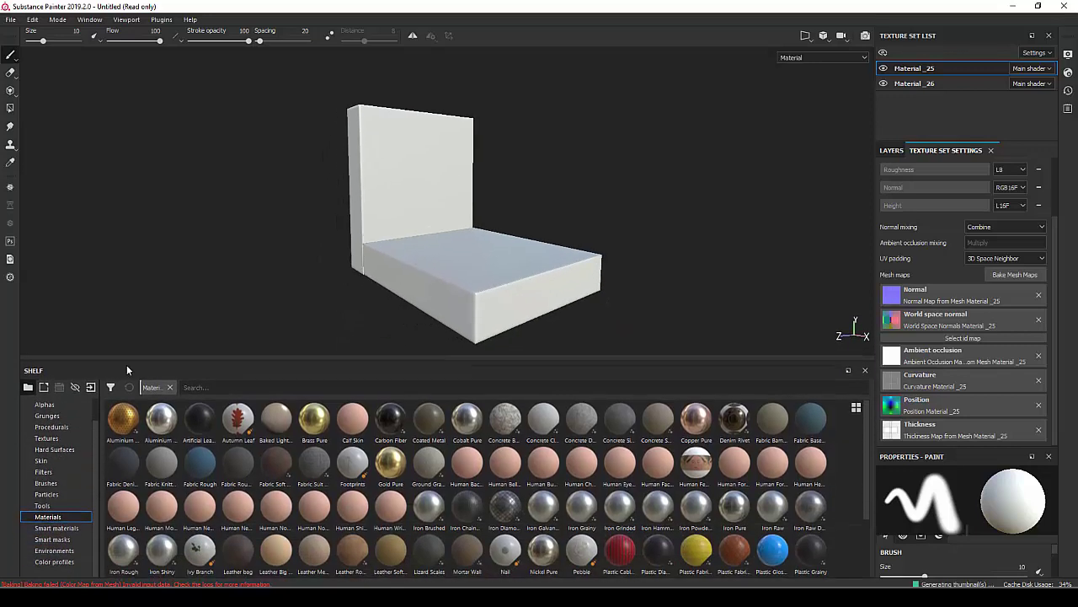
Show the Smart masks shelf, delete the empty Layer 1 and add a fill layer.
click(56, 529)
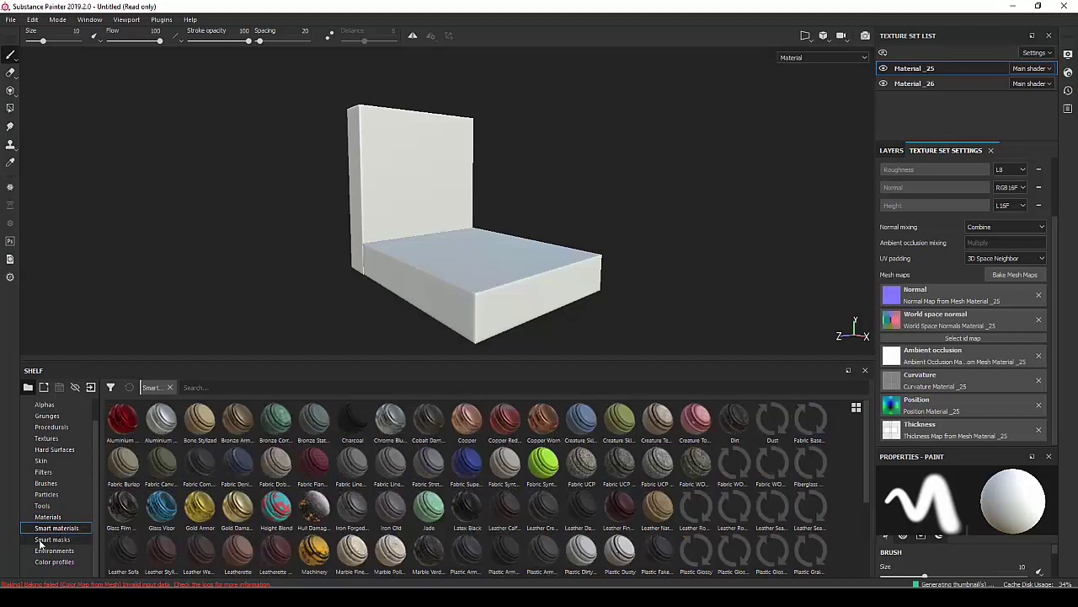
click(52, 539)
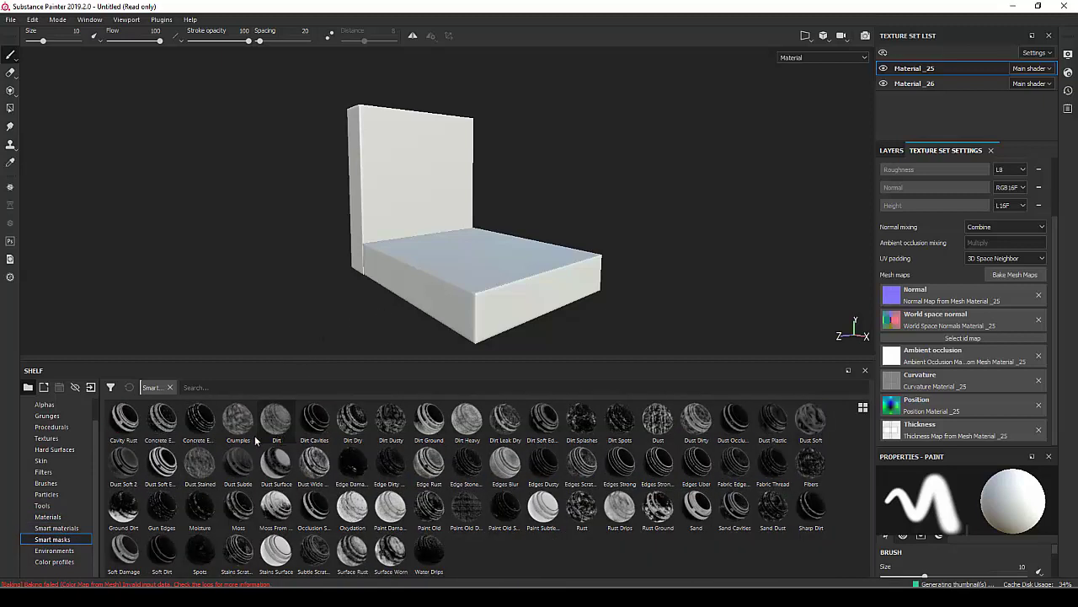
click(891, 150)
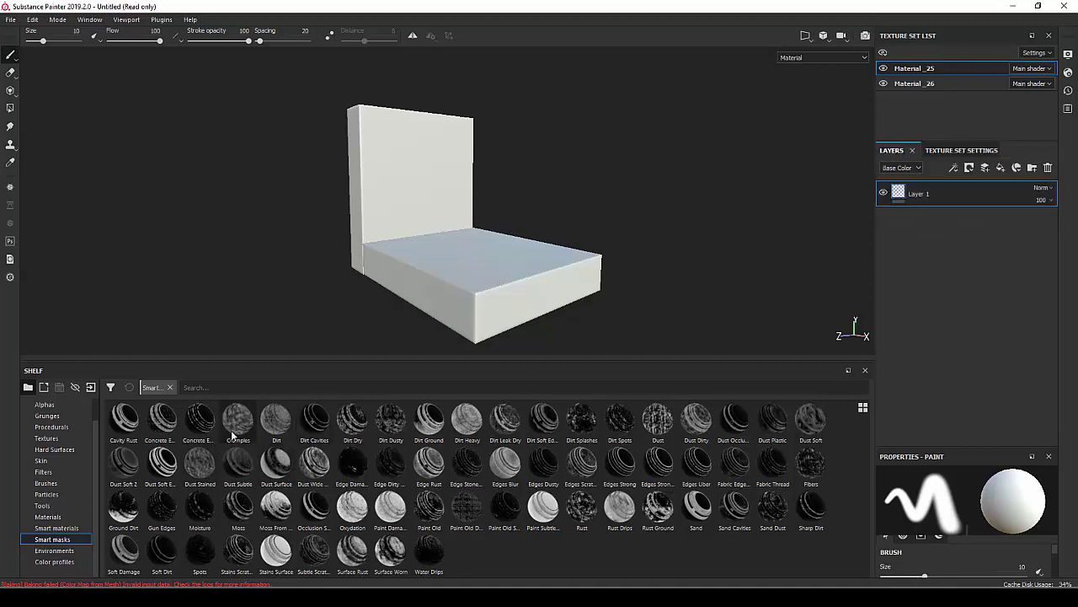
click(1048, 167)
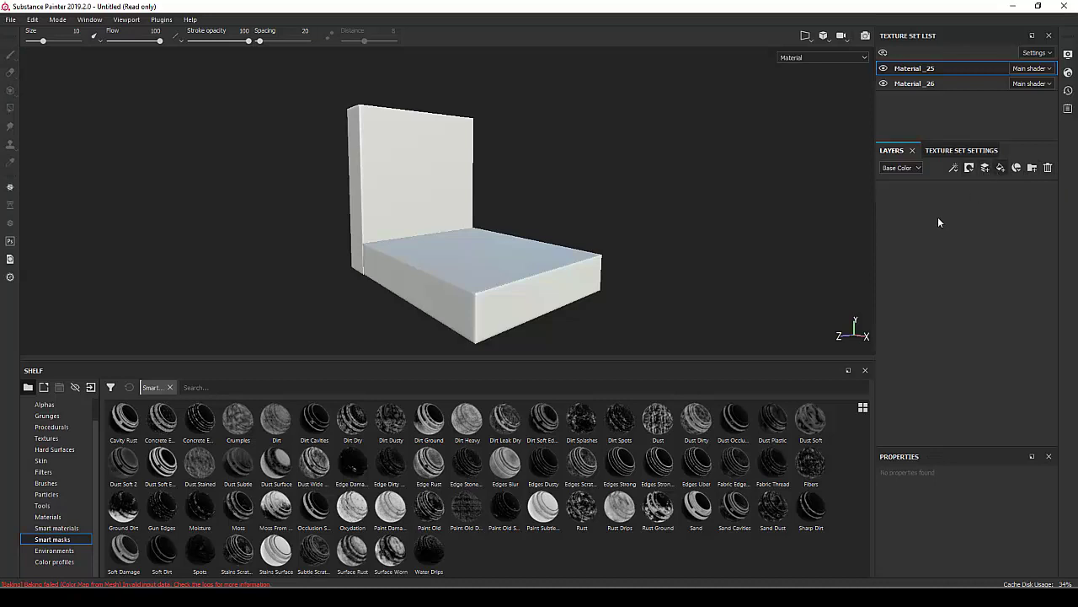
click(1000, 166)
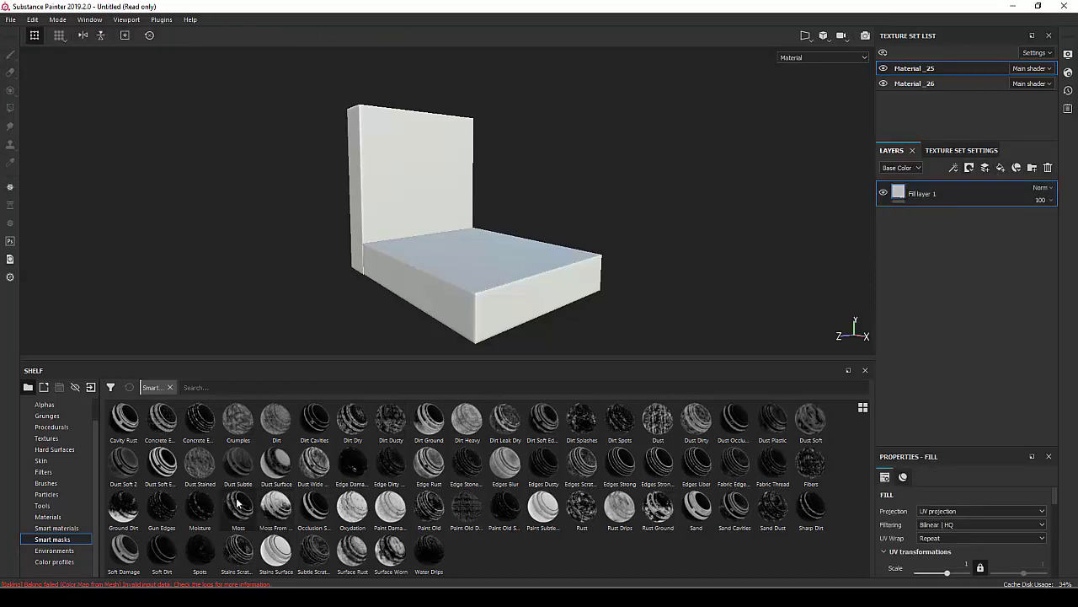
Apply the Ground Dirt smart mask to Fill layer 1 and enlarge its Mask Editor properties.
mouse_move(123, 505)
mouse_down()
mouse_move(929, 171)
mouse_move(930, 187)
mouse_up()
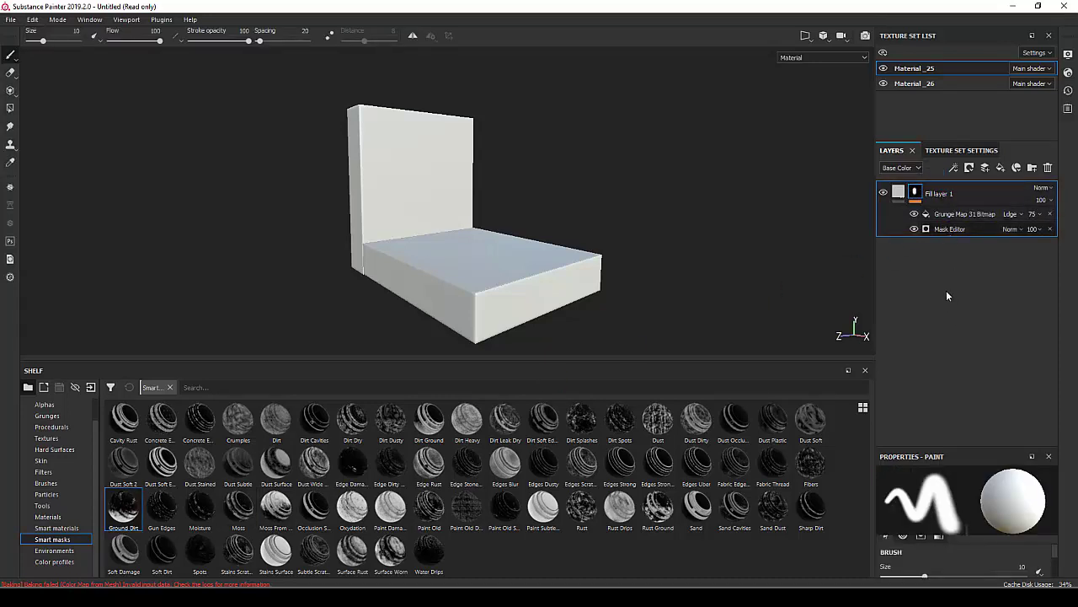
click(956, 228)
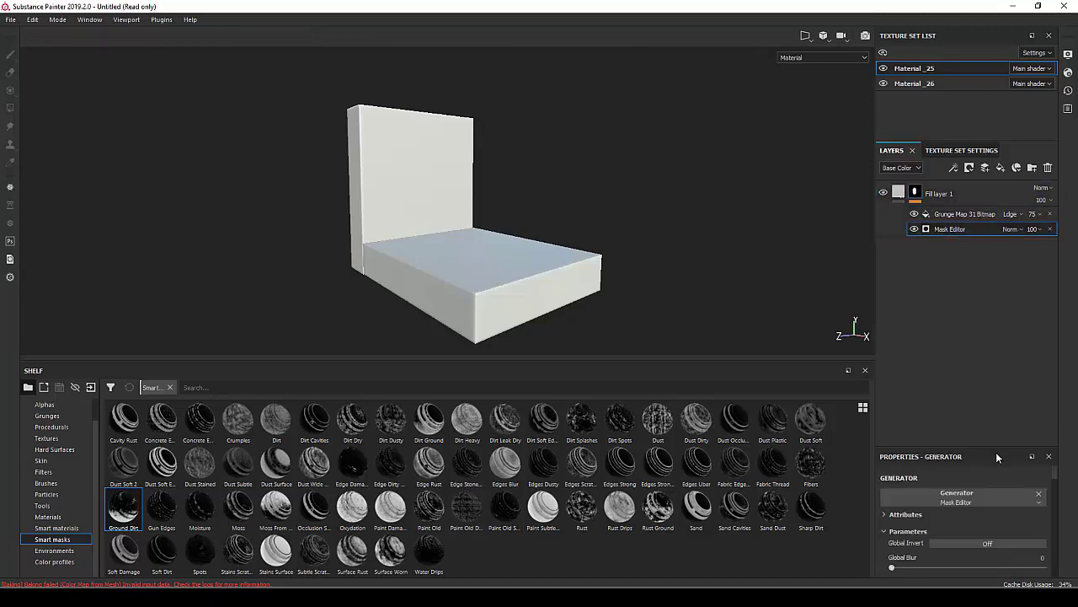
scroll(995, 494, down, 2)
scroll(995, 494, down, 1)
scroll(995, 495, down, 2)
scroll(995, 494, down, 2)
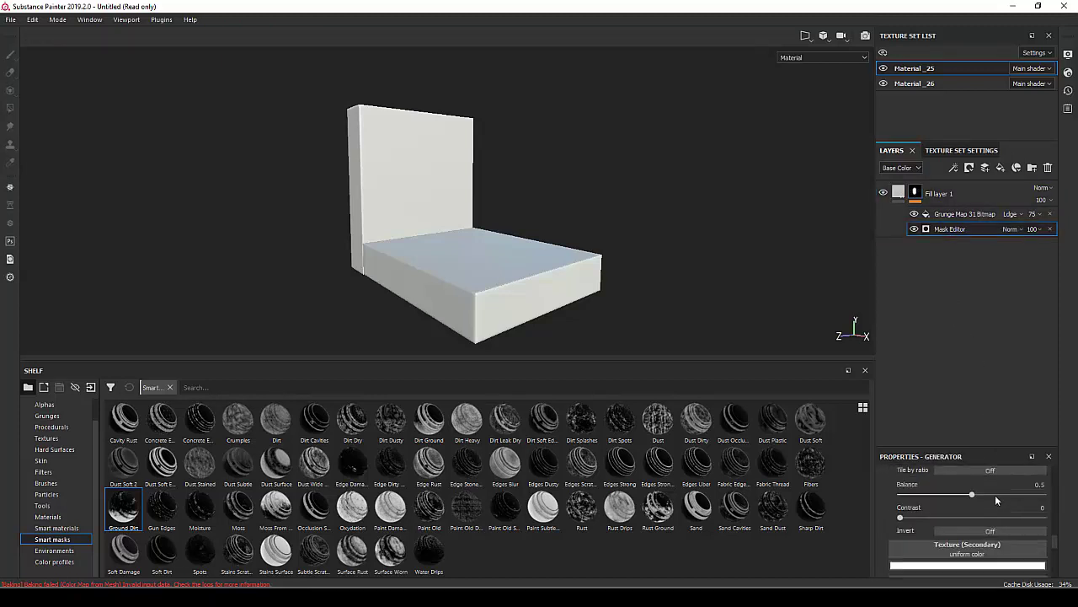
scroll(995, 497, down, 3)
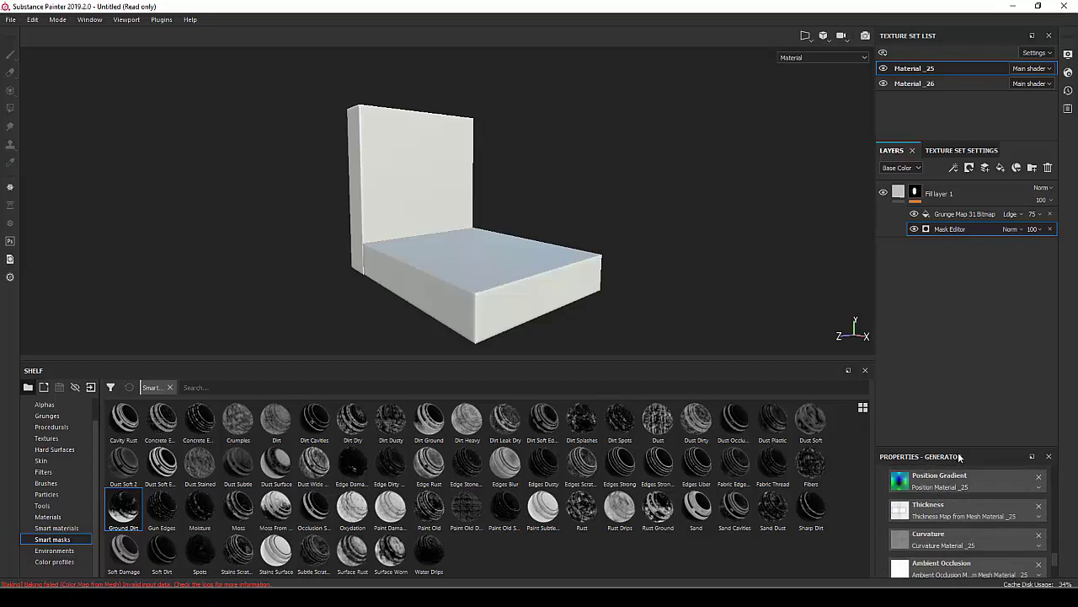
drag(964, 449, 979, 274)
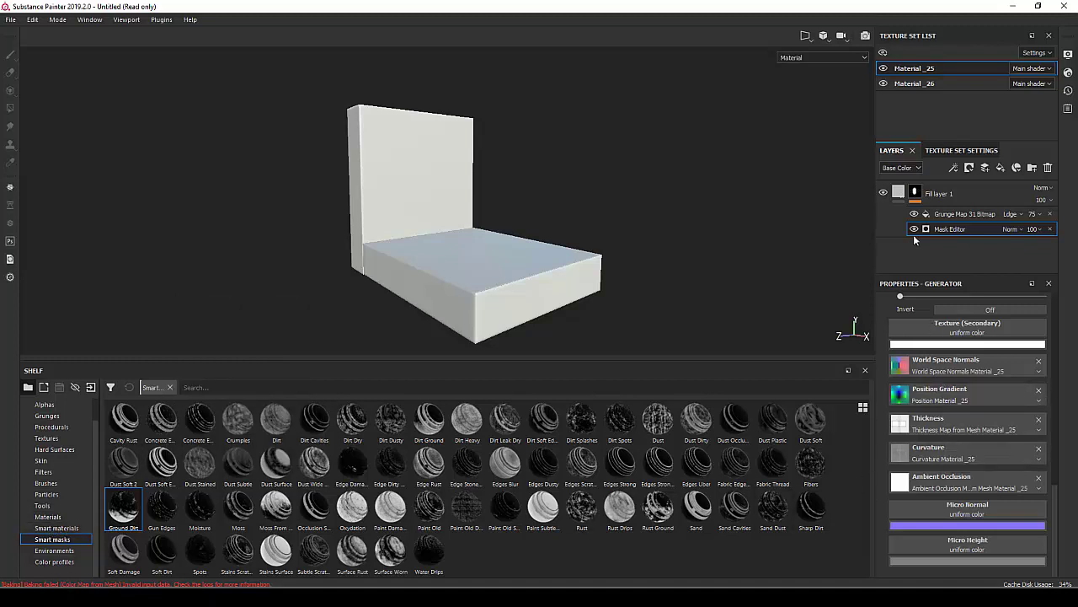
Set Fill layer 1's base colour to near-black, value 0.013.
click(55, 540)
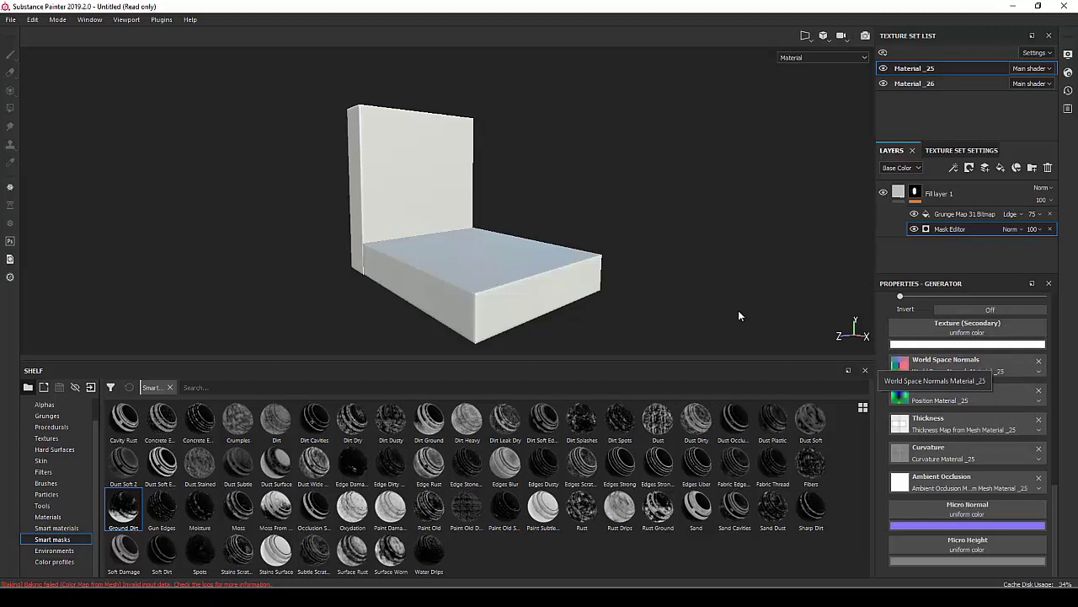
click(942, 195)
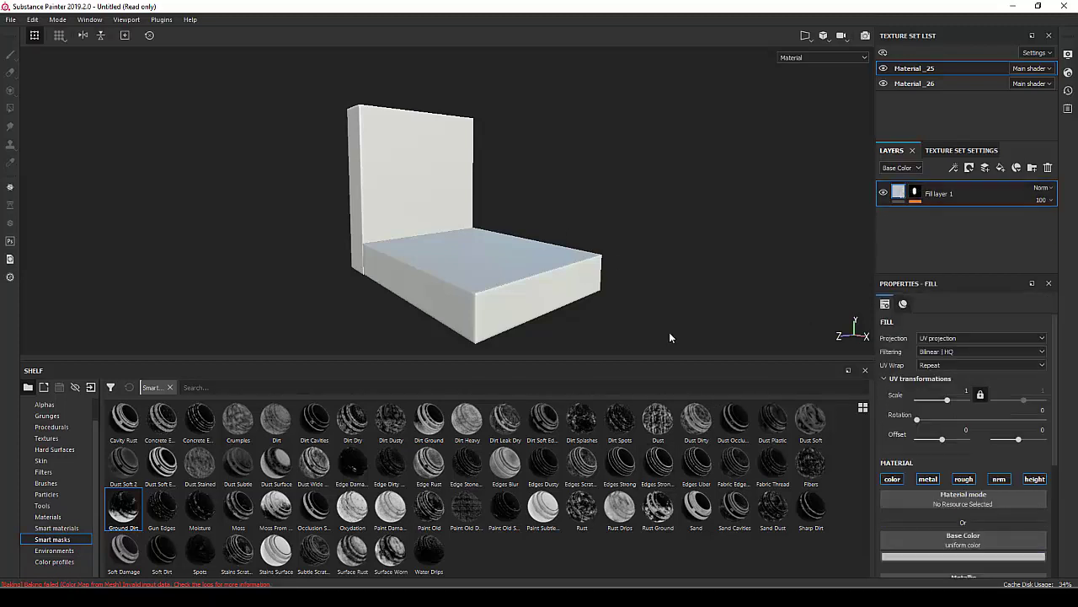
click(49, 517)
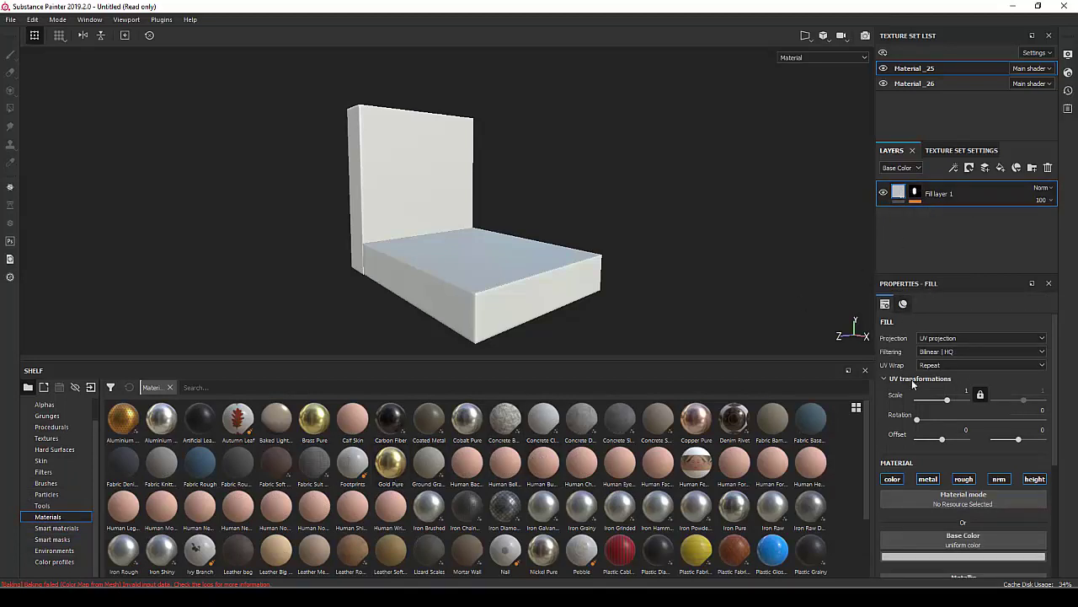
scroll(914, 398, down, 2)
click(950, 487)
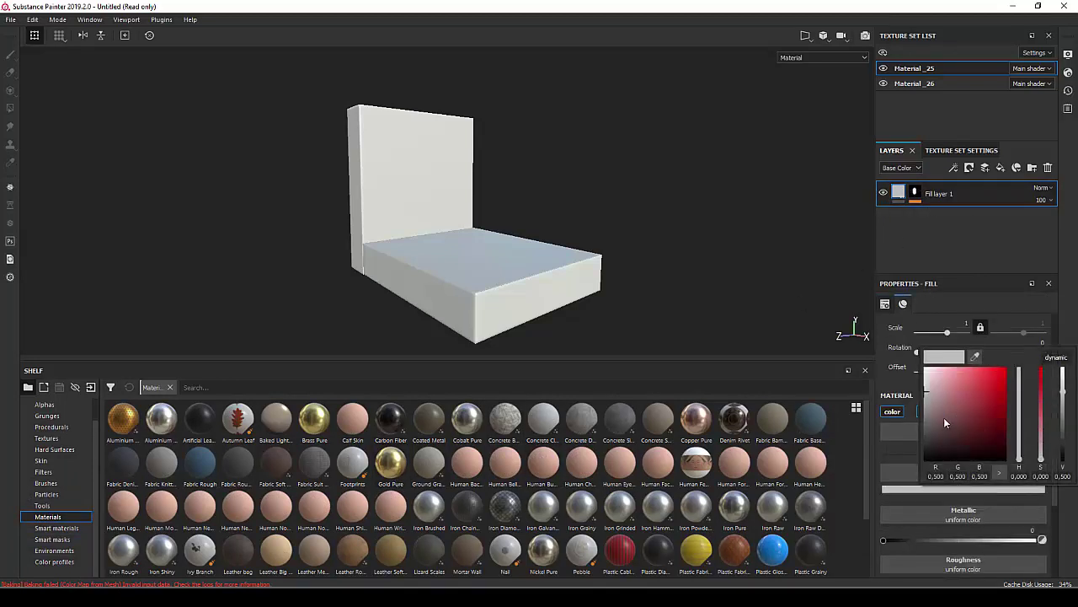
drag(944, 423, 923, 454)
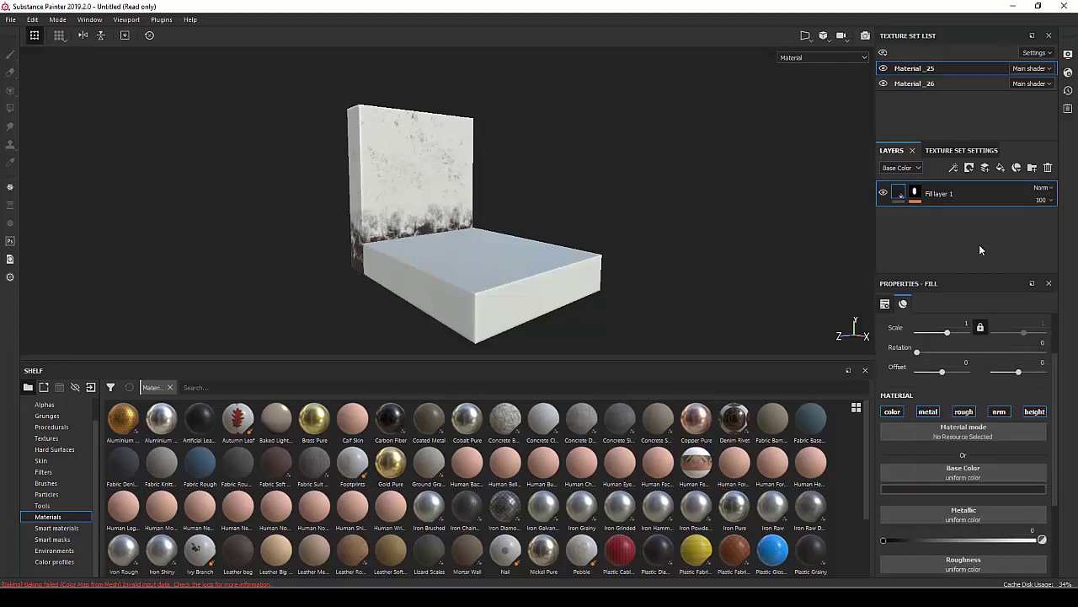
Hide the Material_26 floor block, frame the wall, and select the fill layer's mask.
click(883, 84)
key(f)
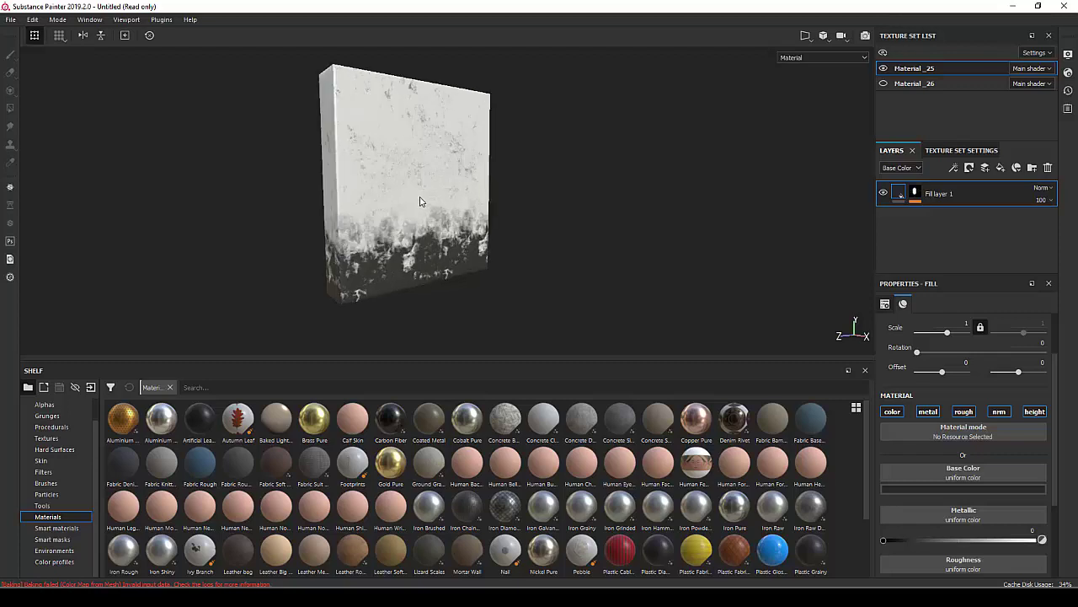
click(925, 196)
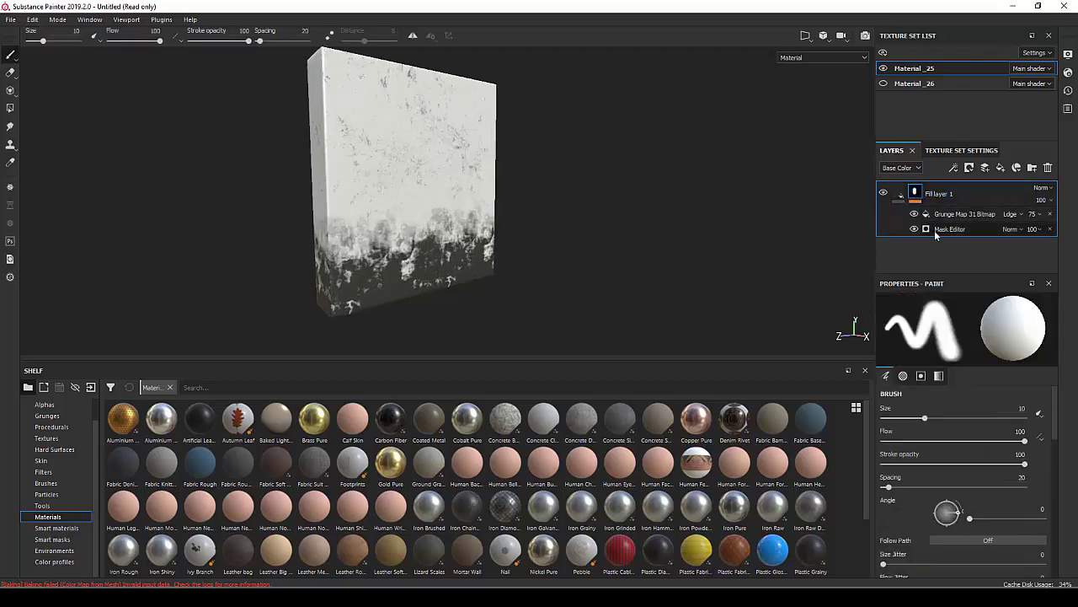
Clear the Ambient Occlusion, Curvature, Thickness, Position Gradient and World Space Normals inputs from the Mask Editor.
click(935, 230)
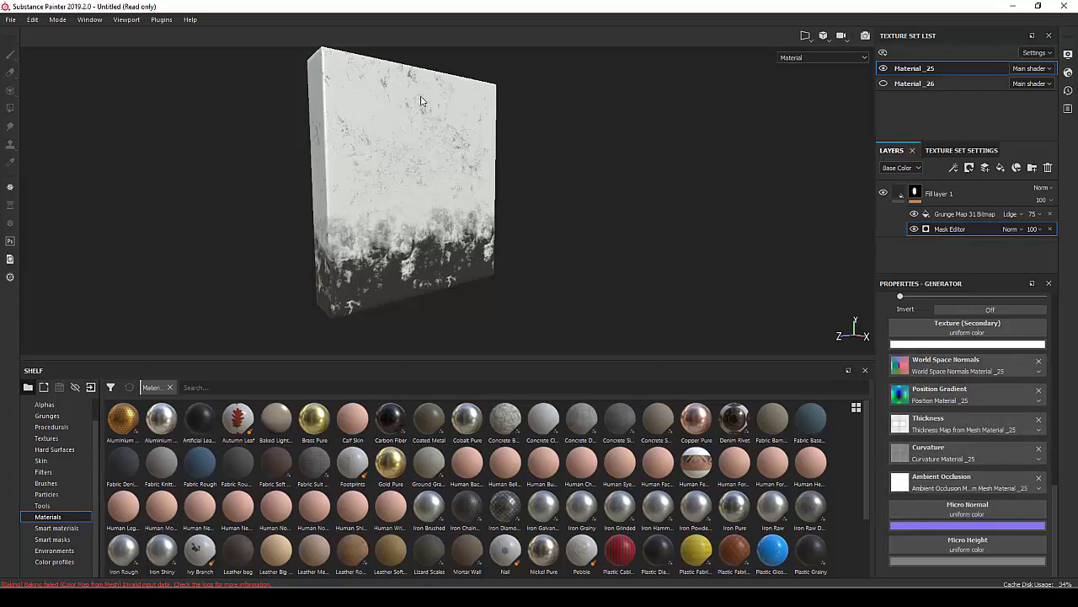
click(1038, 479)
click(1039, 449)
click(1039, 419)
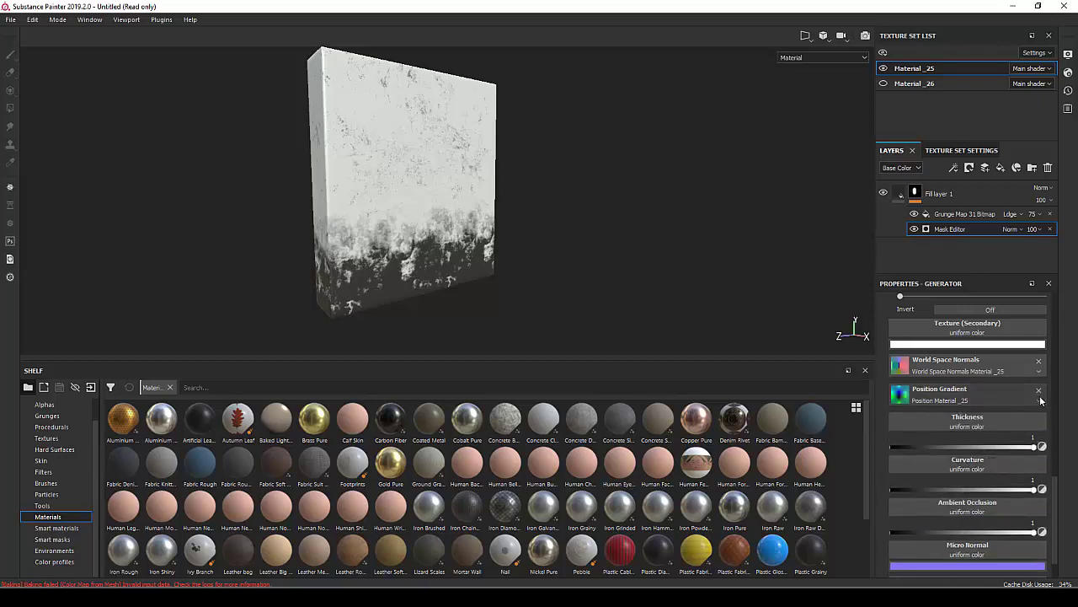
click(1038, 389)
click(1039, 361)
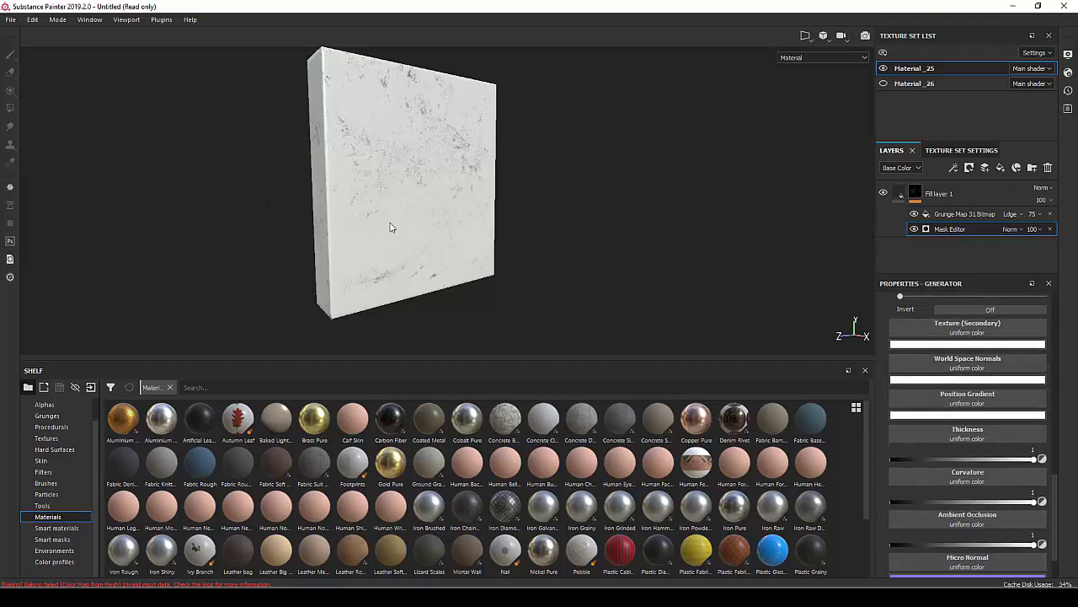
Orbit to the wall's left side and browse the smart masks in the shelf.
mouse_move(421, 202)
alt+mouse_down()
mouse_move(219, 250)
mouse_move(474, 227)
mouse_move(405, 209)
alt+mouse_up()
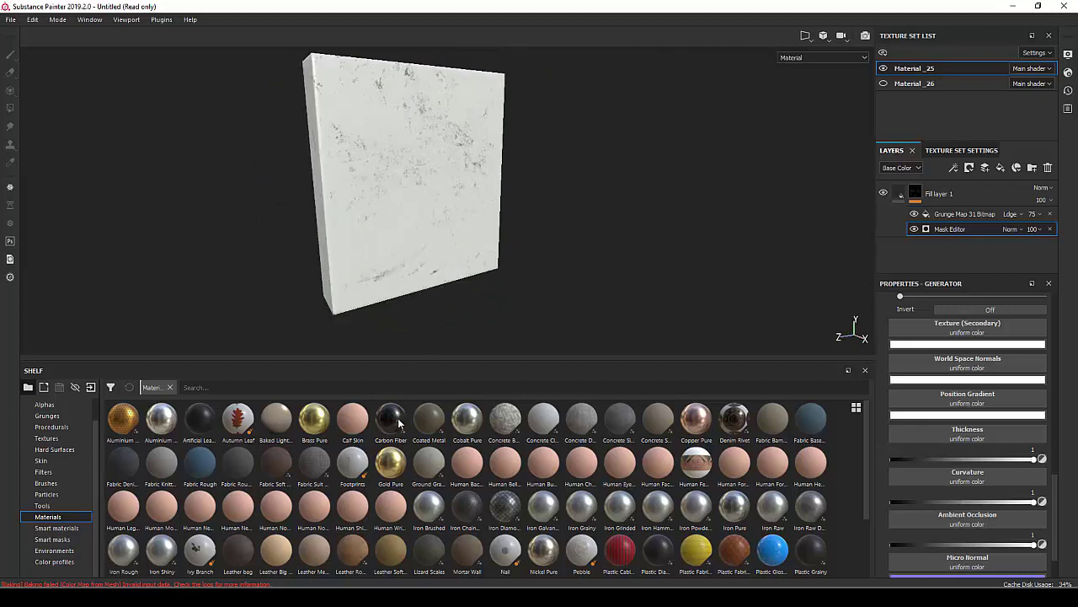
click(52, 539)
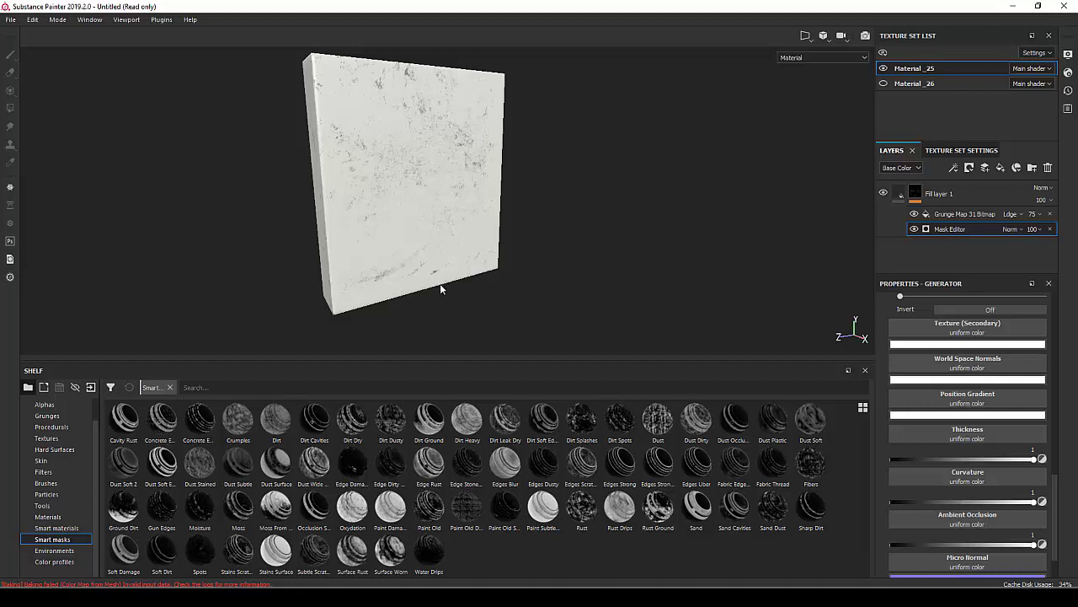
scroll(945, 411, up, 1)
scroll(946, 411, up, 1)
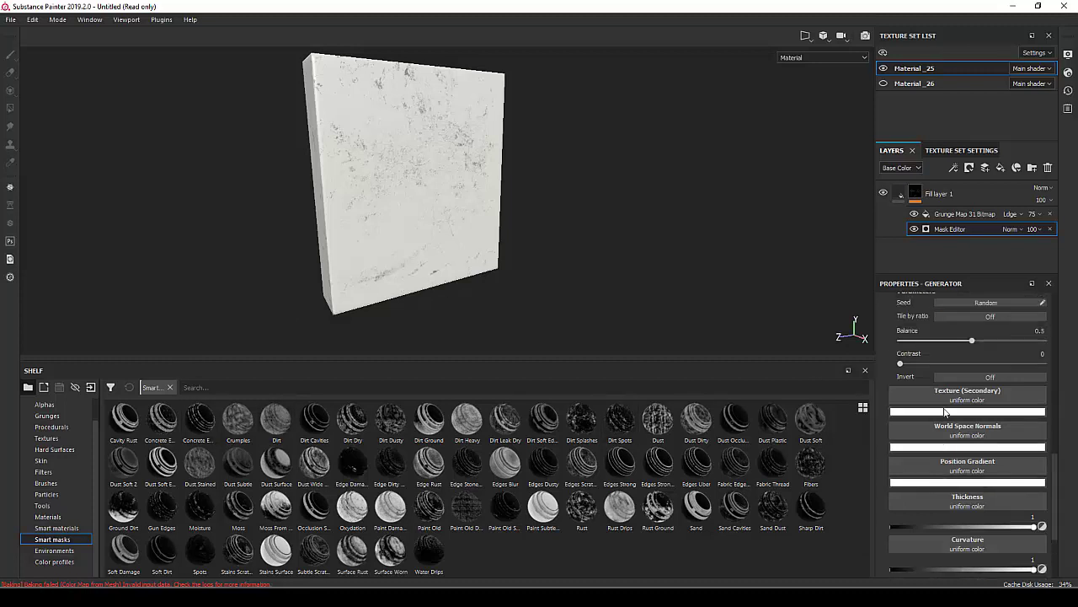
scroll(944, 412, down, 1)
scroll(944, 411, down, 1)
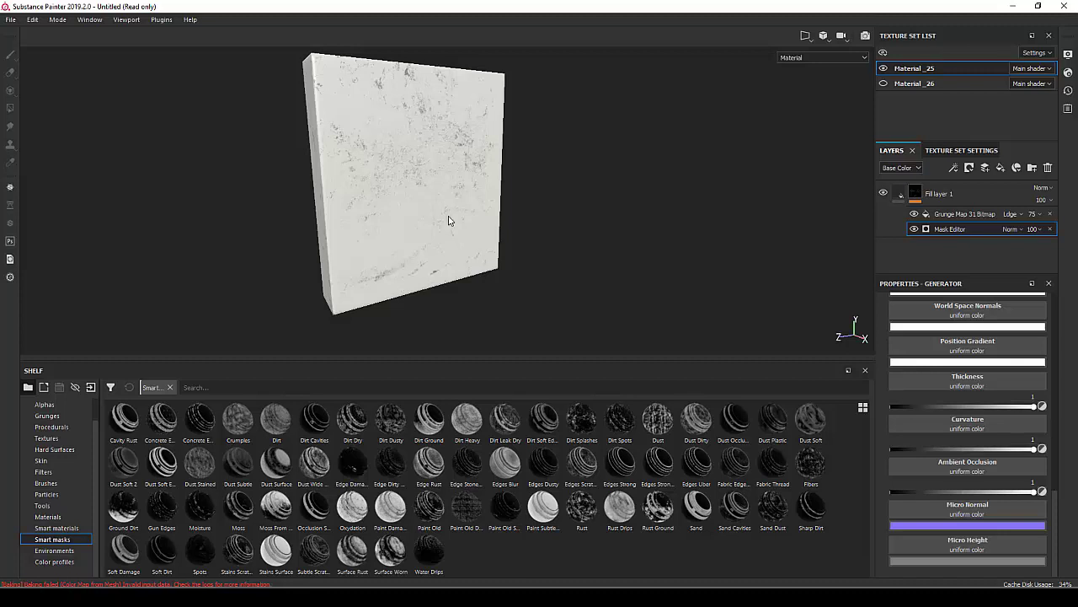
scroll(935, 323, up, 1)
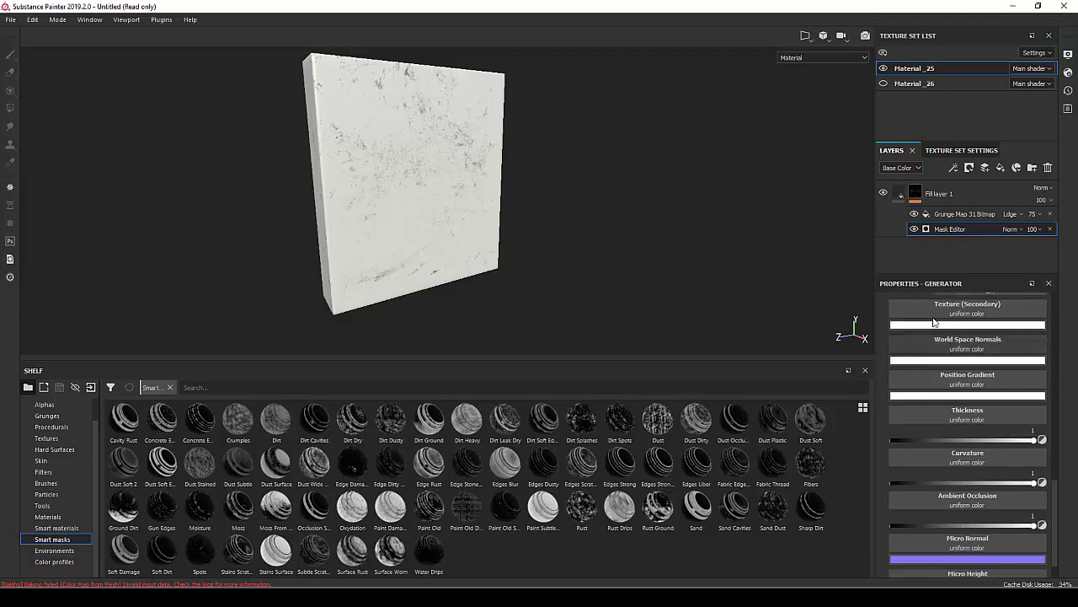
Show Texture Set Settings with the panel enlarged to reveal the Mesh maps list.
click(961, 150)
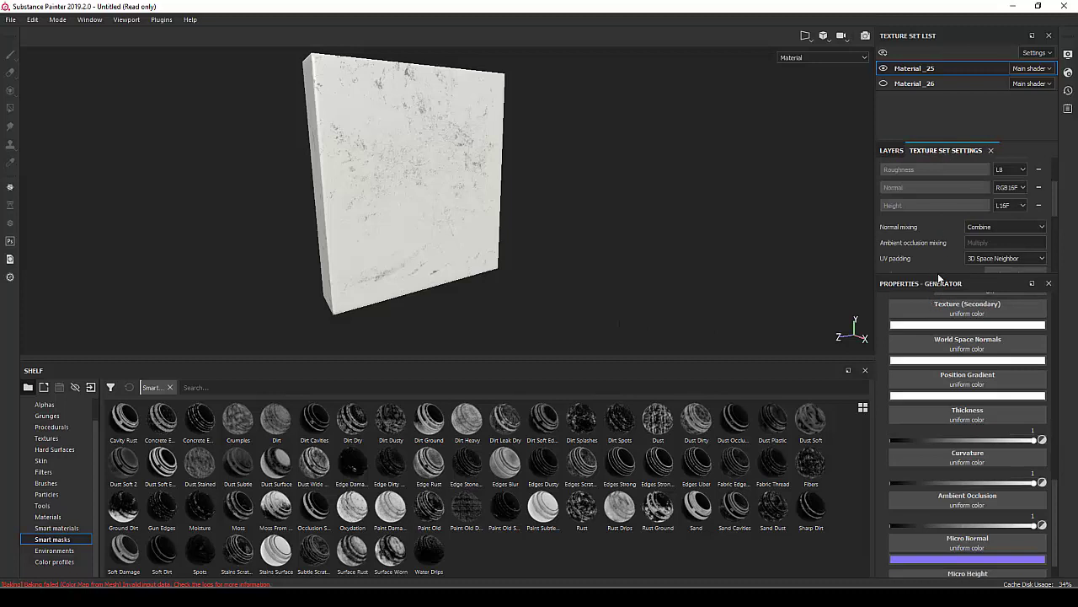
drag(938, 272, 944, 446)
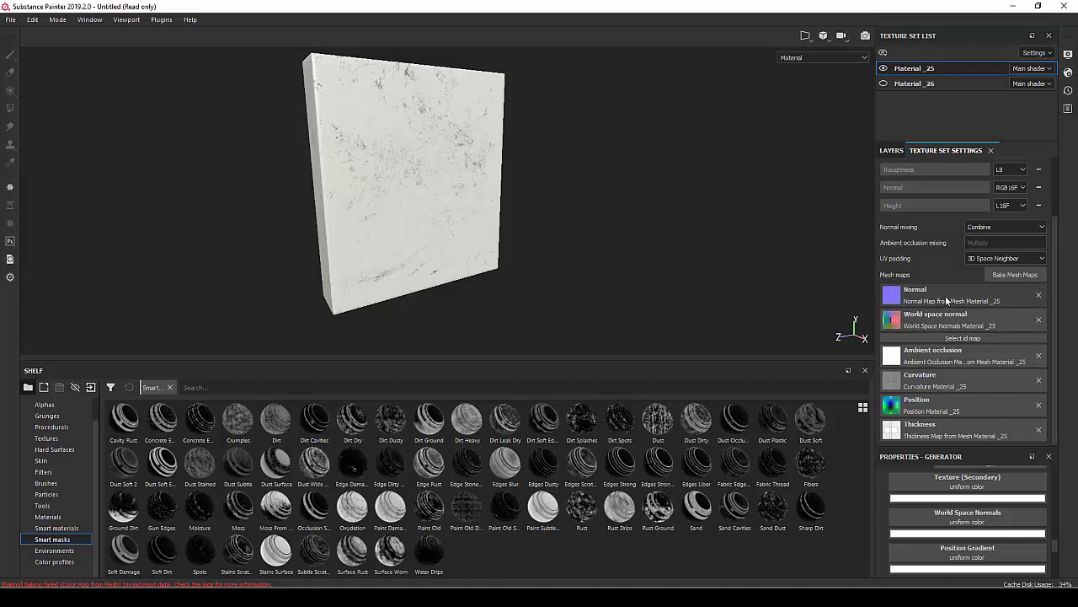
alt+drag(524, 309, 515, 292)
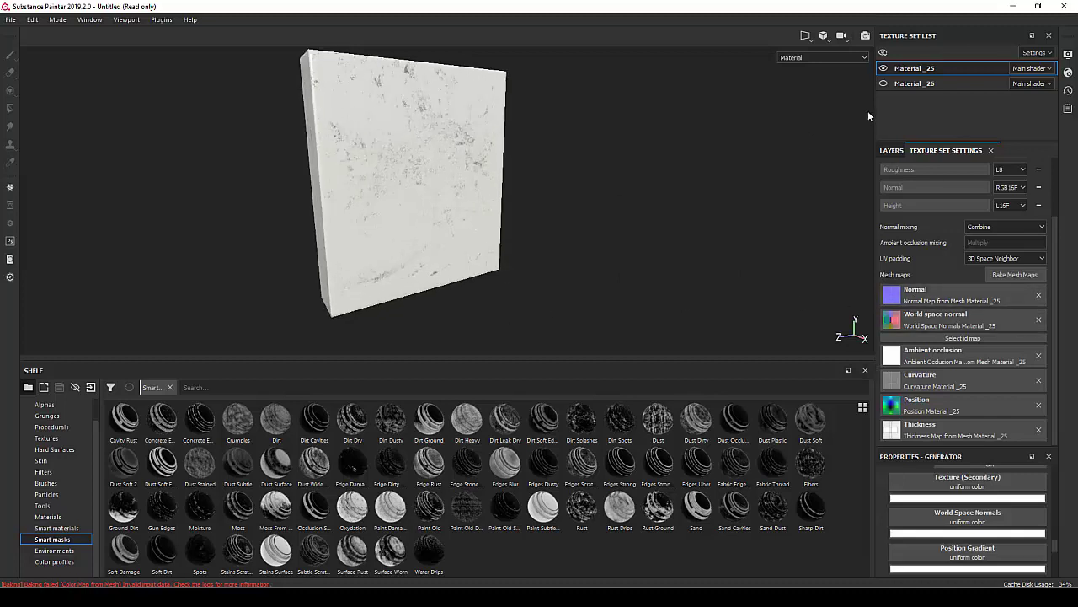
Make the Material_26 floor block visible again and frame both meshes frontally.
click(883, 84)
key(f)
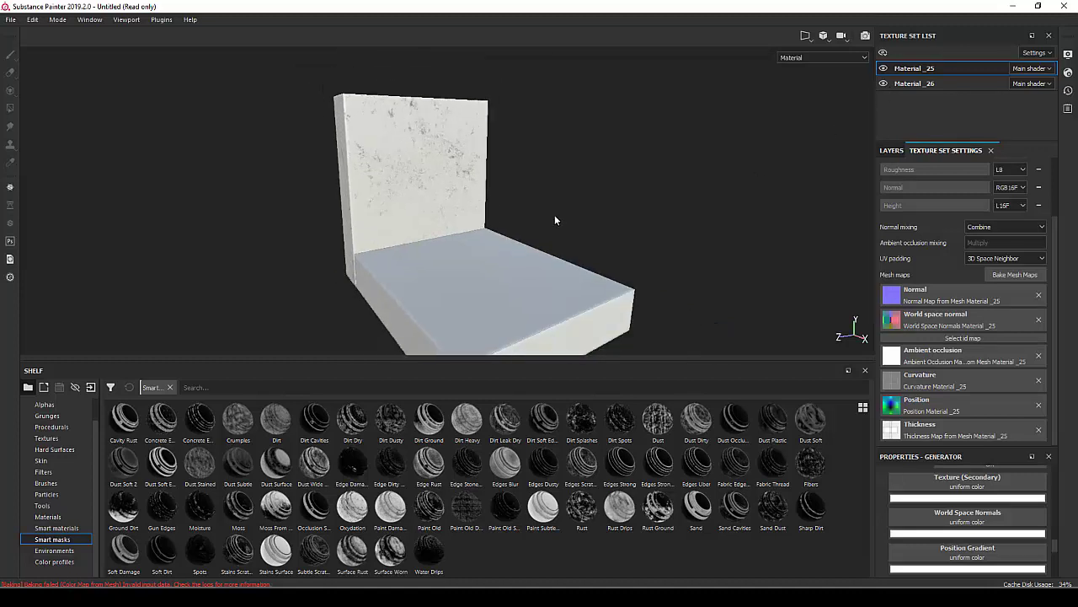
mouse_move(555, 214)
alt+mouse_down()
mouse_move(585, 186)
mouse_move(568, 193)
alt+mouse_up()
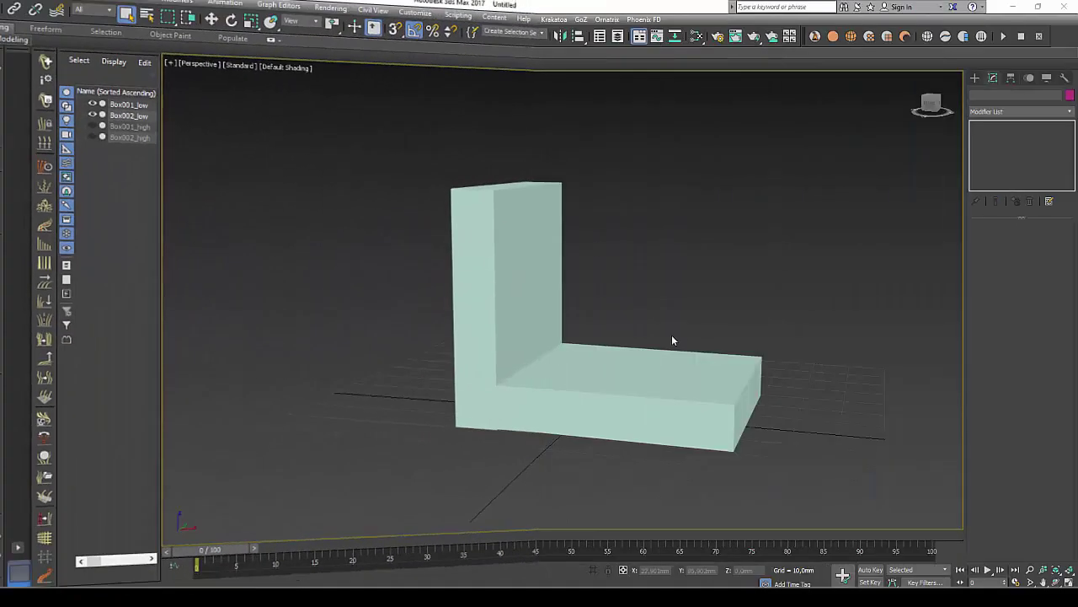
Reset 3ds Max without saving, confirming to get an empty untitled scene.
click(12, 12)
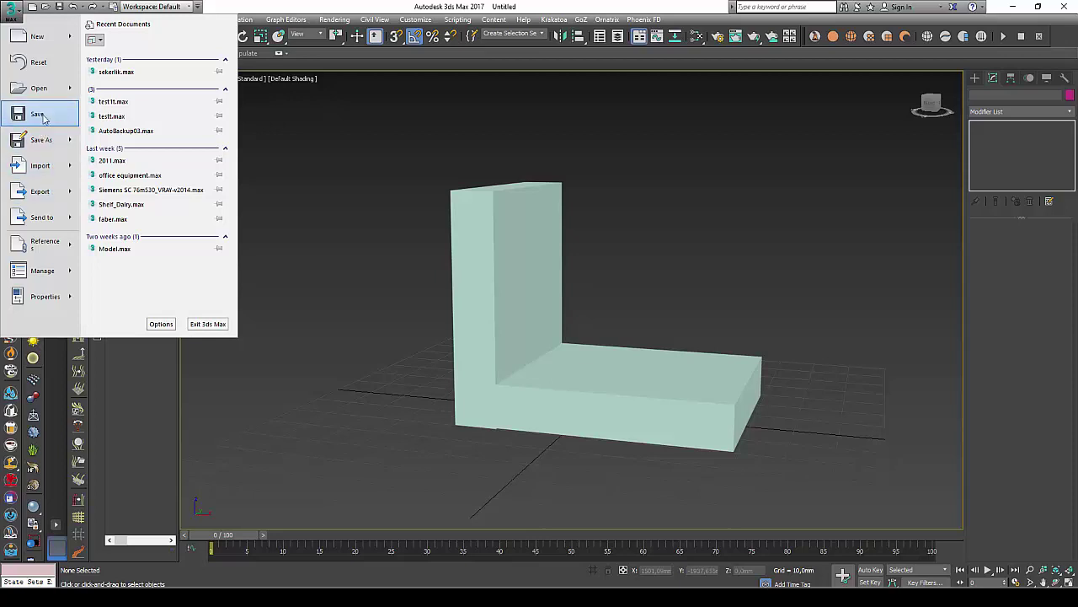
click(38, 62)
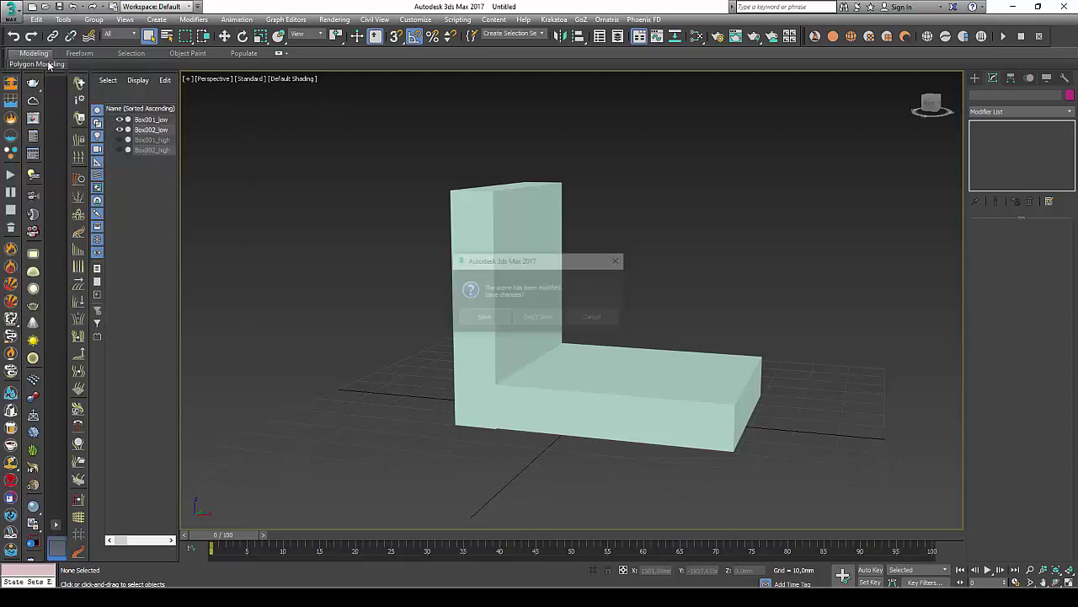
click(535, 315)
click(524, 317)
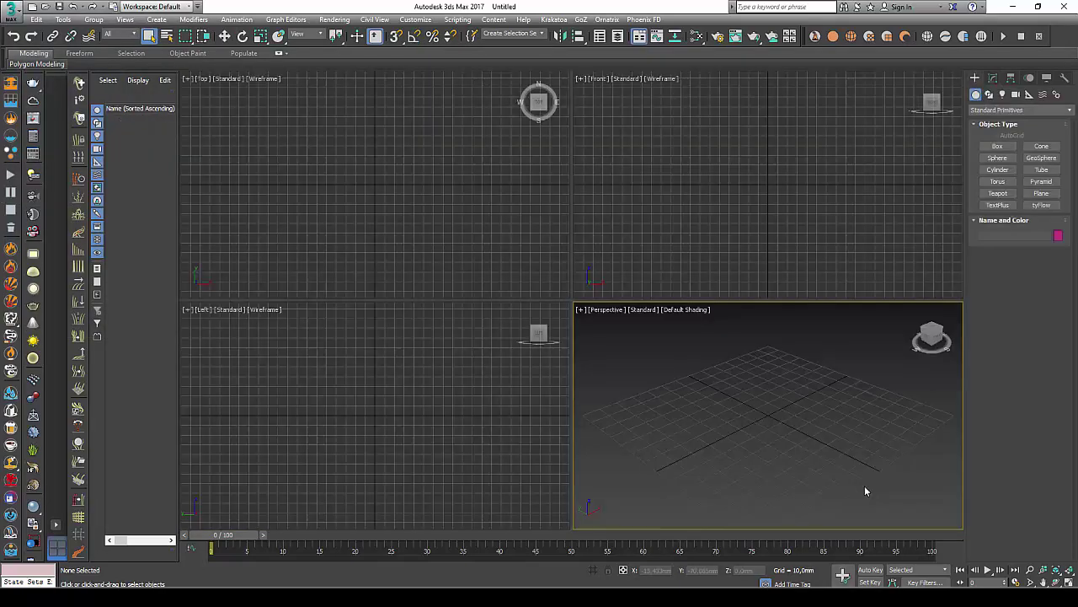
Pan the Front viewport and pick the Sphere tool from Standard Primitives.
middle_drag(788, 187, 810, 210)
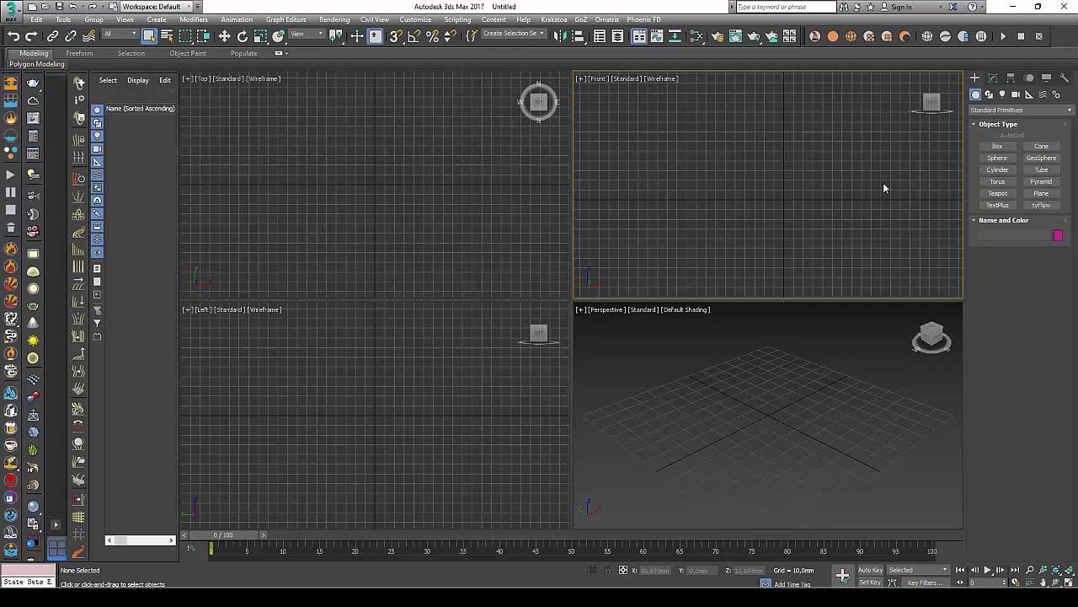
click(998, 158)
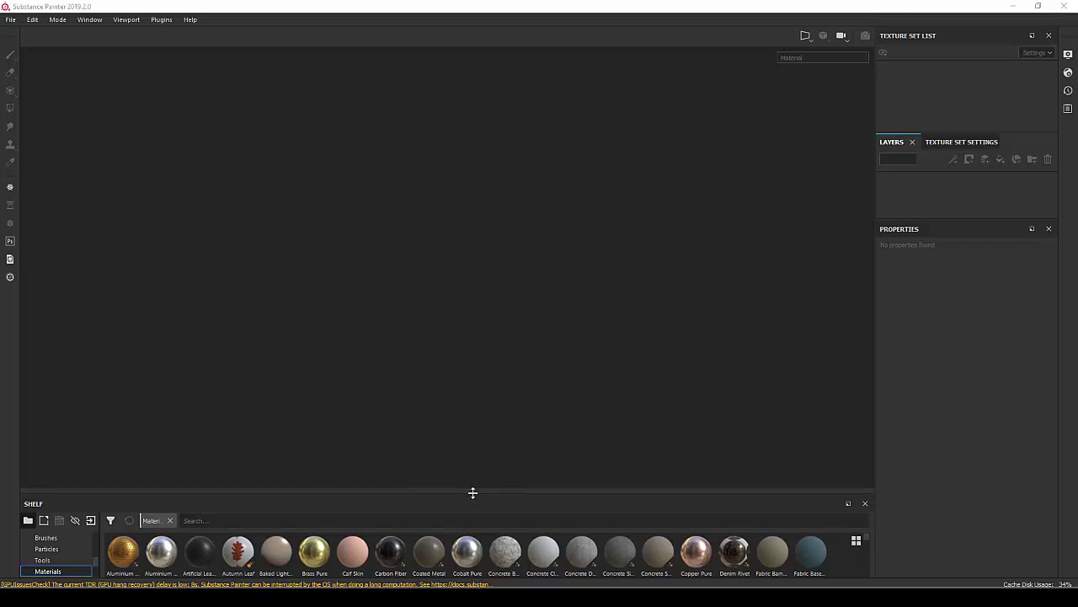
Start a new project and choose sekerlik_low.FBX from the Desktop as its mesh.
drag(473, 493, 487, 459)
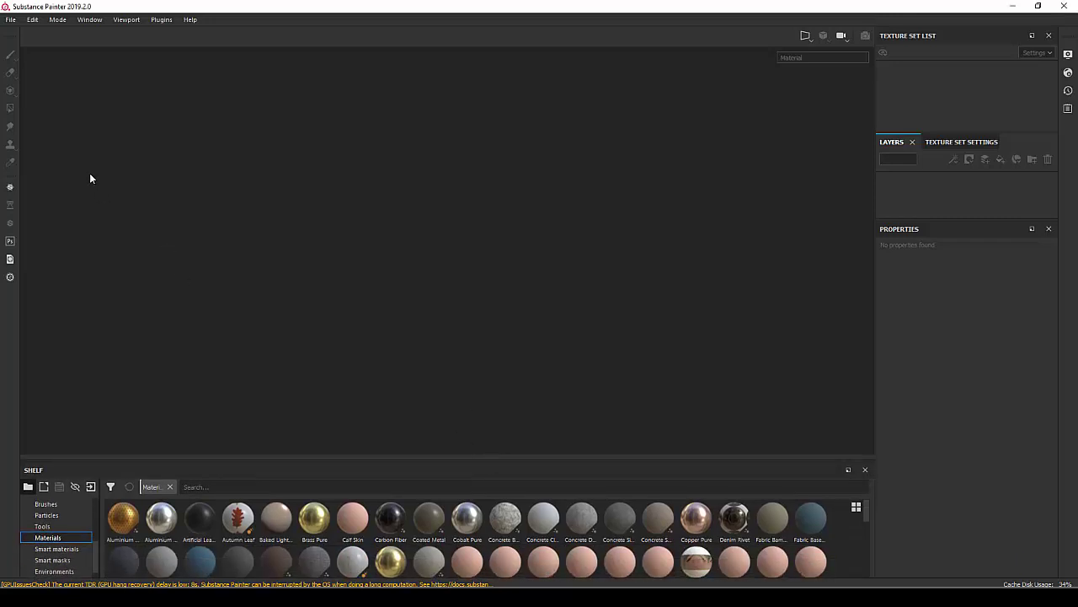
click(11, 20)
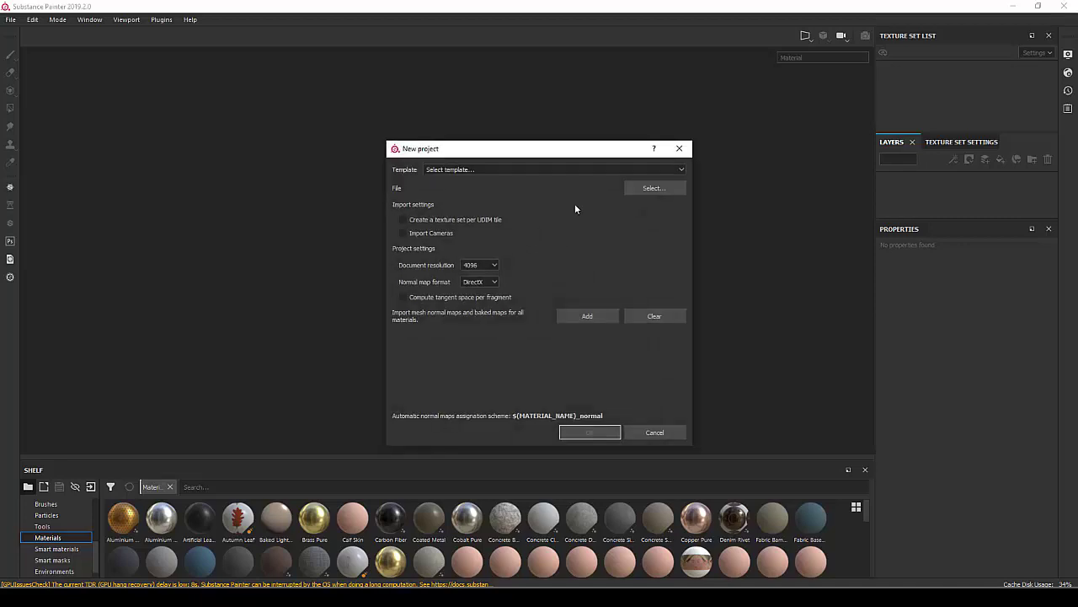
drag(595, 155, 632, 117)
click(674, 149)
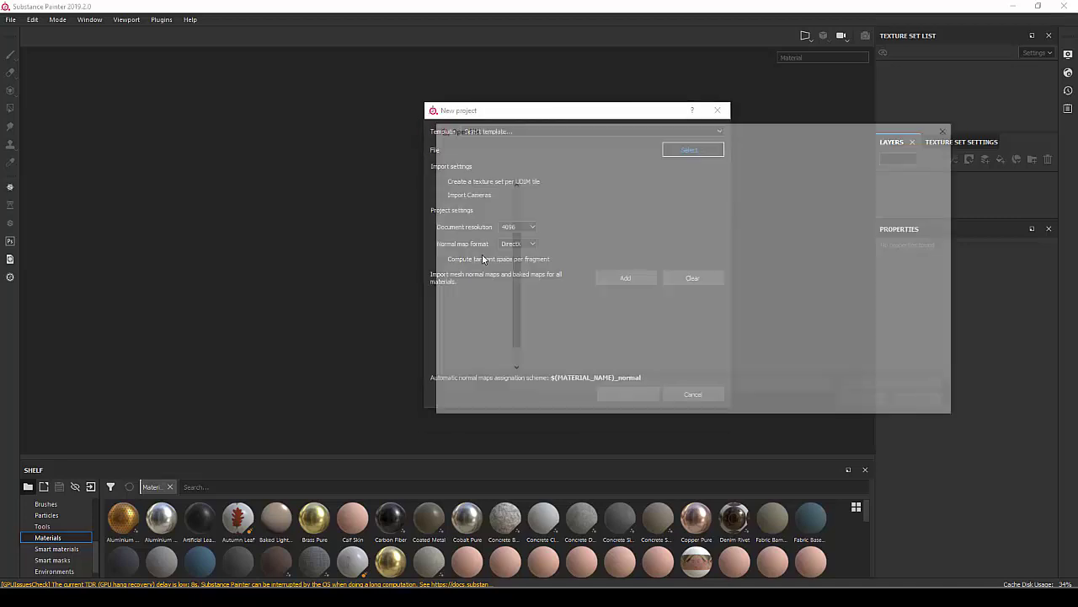
click(802, 221)
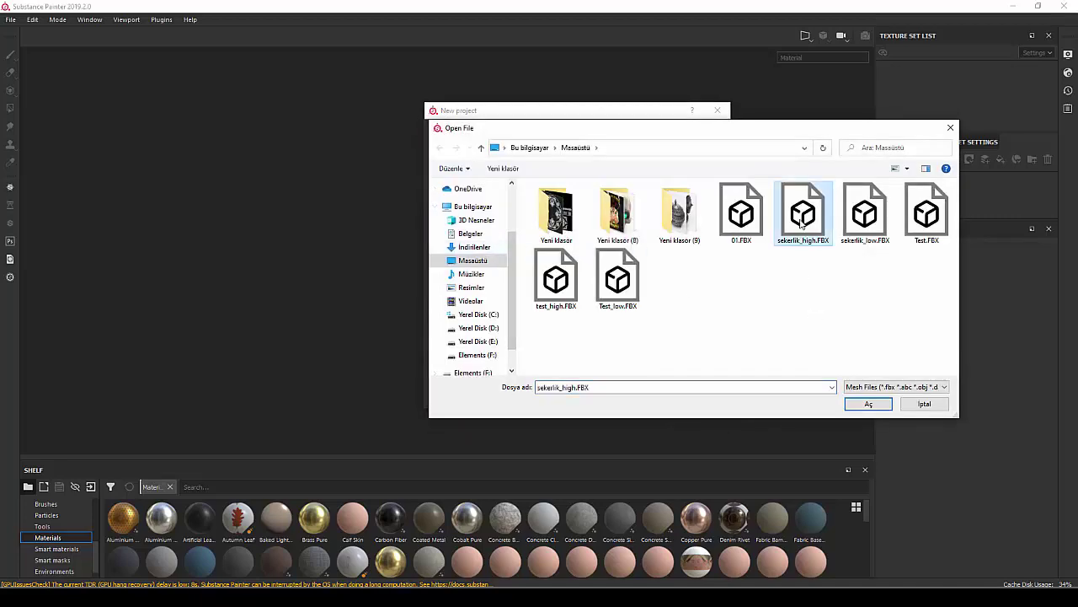
click(865, 224)
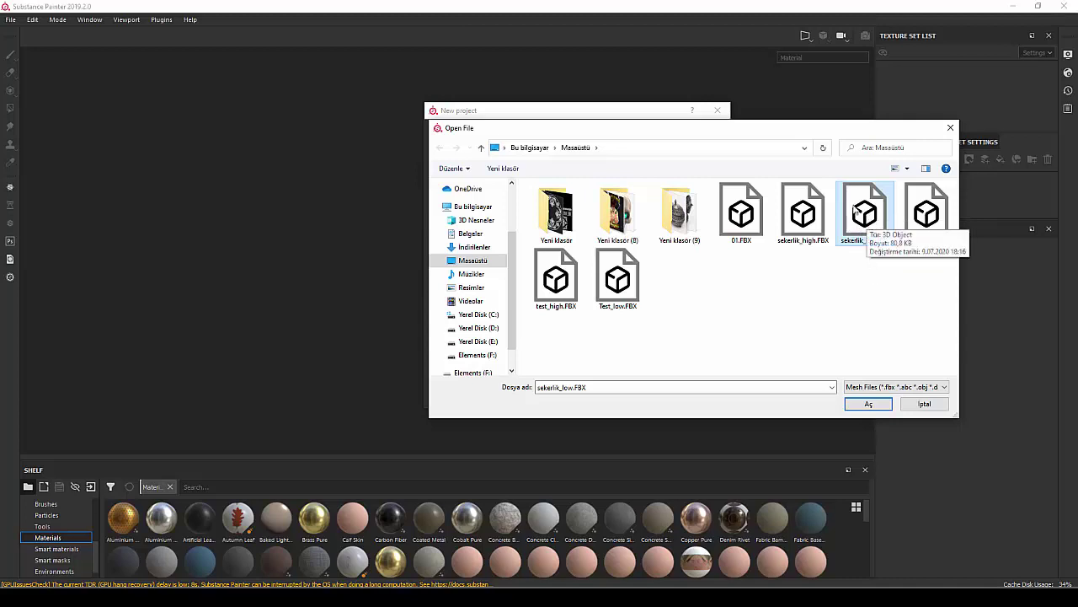
click(869, 403)
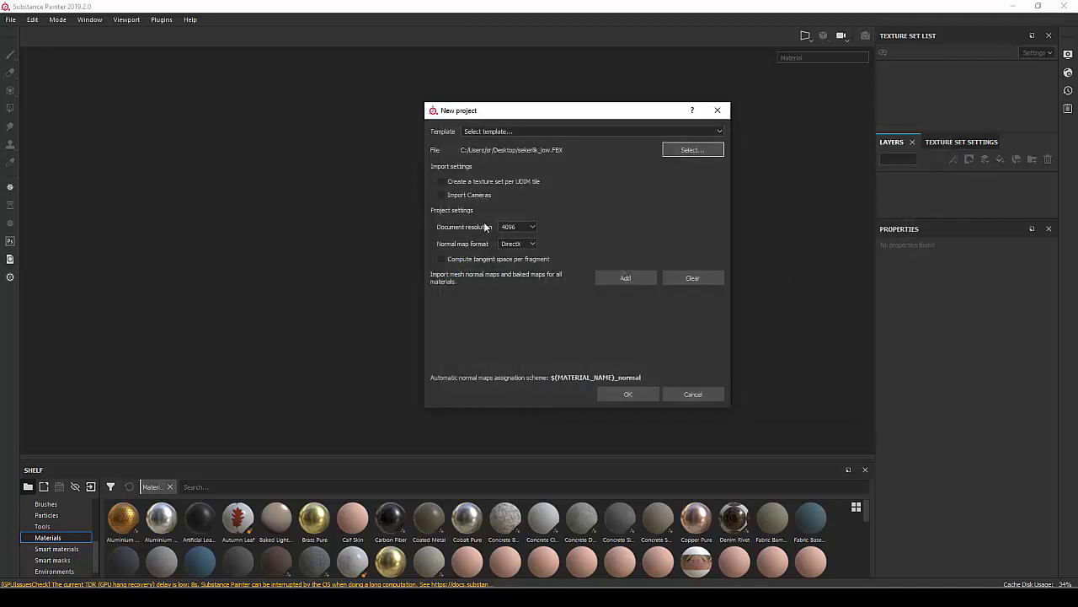
Create the sekerlik project and set the camera field of view to 15.
click(614, 387)
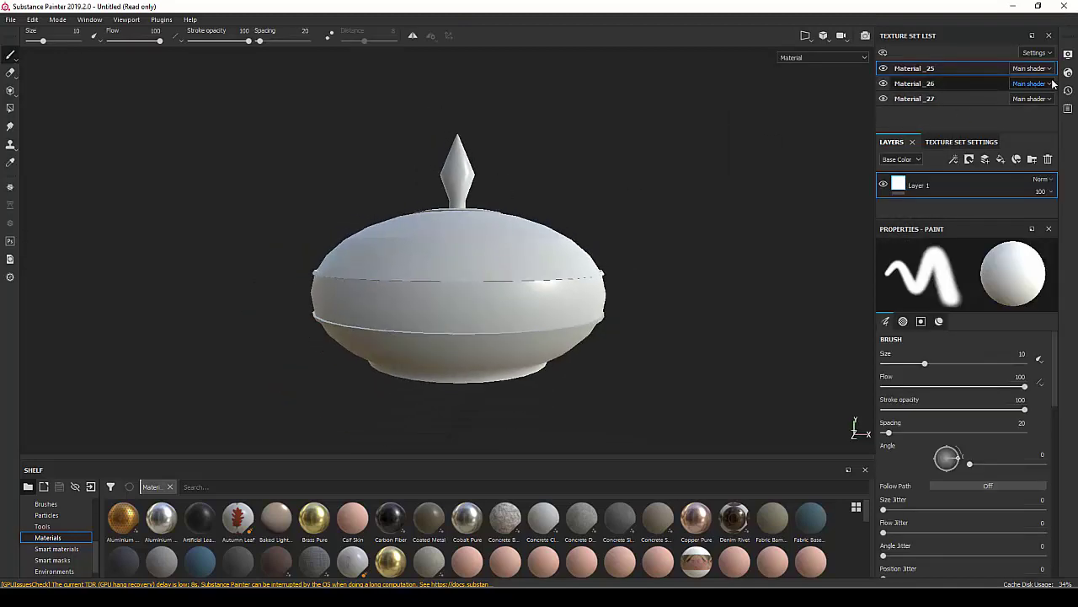
click(1068, 56)
click(873, 97)
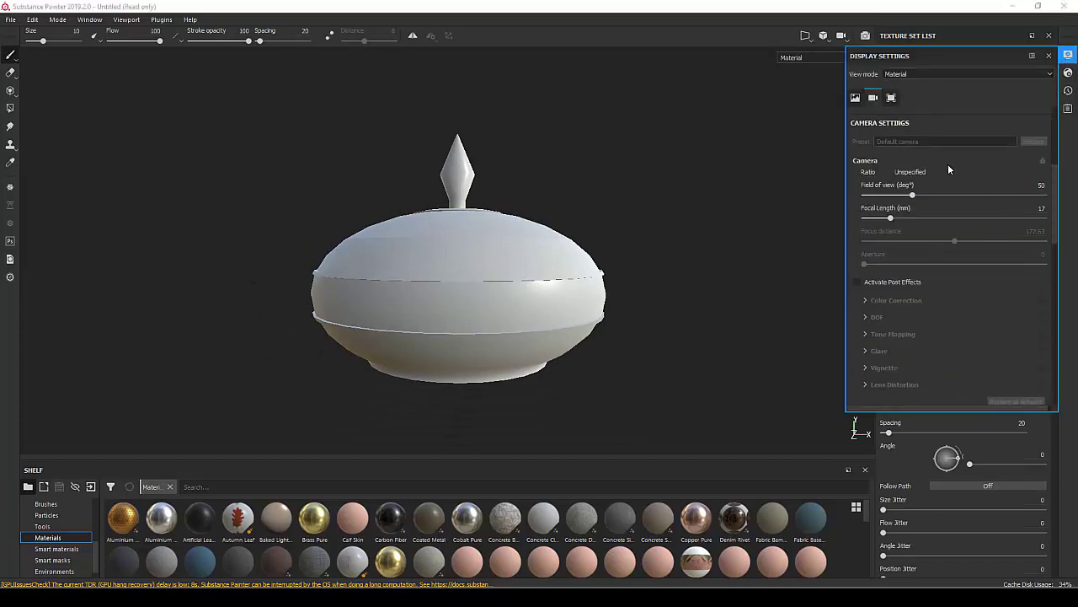
scroll(954, 248, up, 1)
text(15)
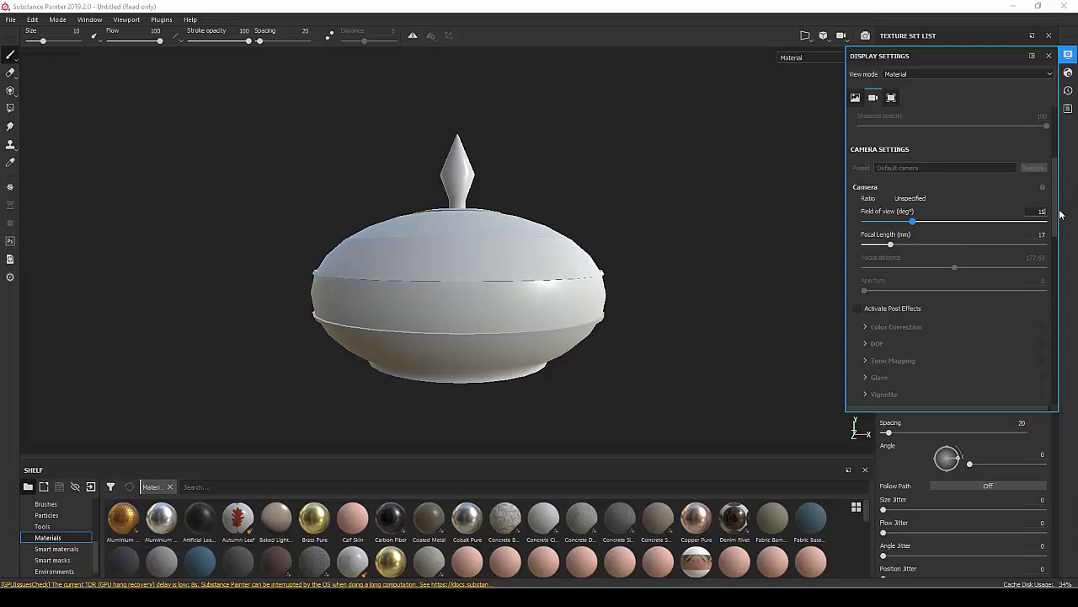
key(Return)
key(f)
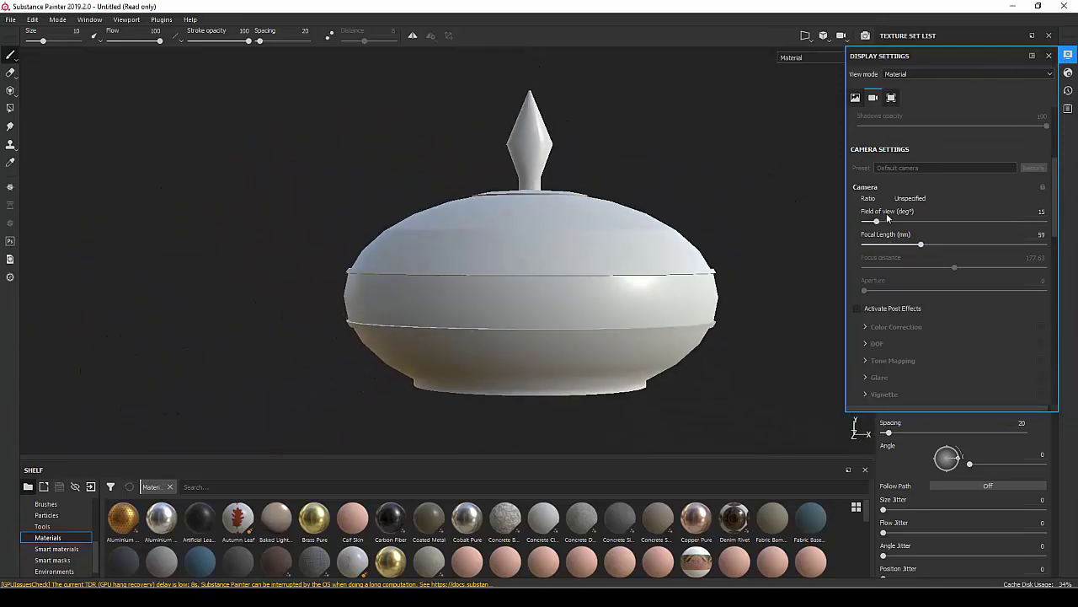
click(1049, 56)
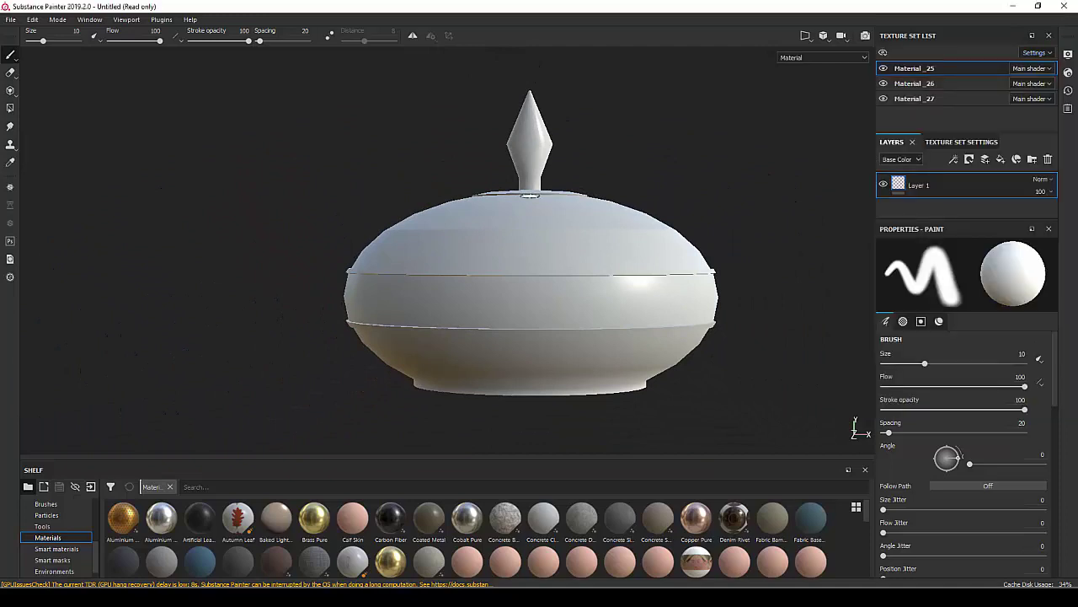
Orbit and pan to view the sugar bowl's lid from above and the side.
alt+drag(551, 189, 545, 222)
scroll(551, 211, down, 2)
alt+middle_drag(551, 211, 502, 229)
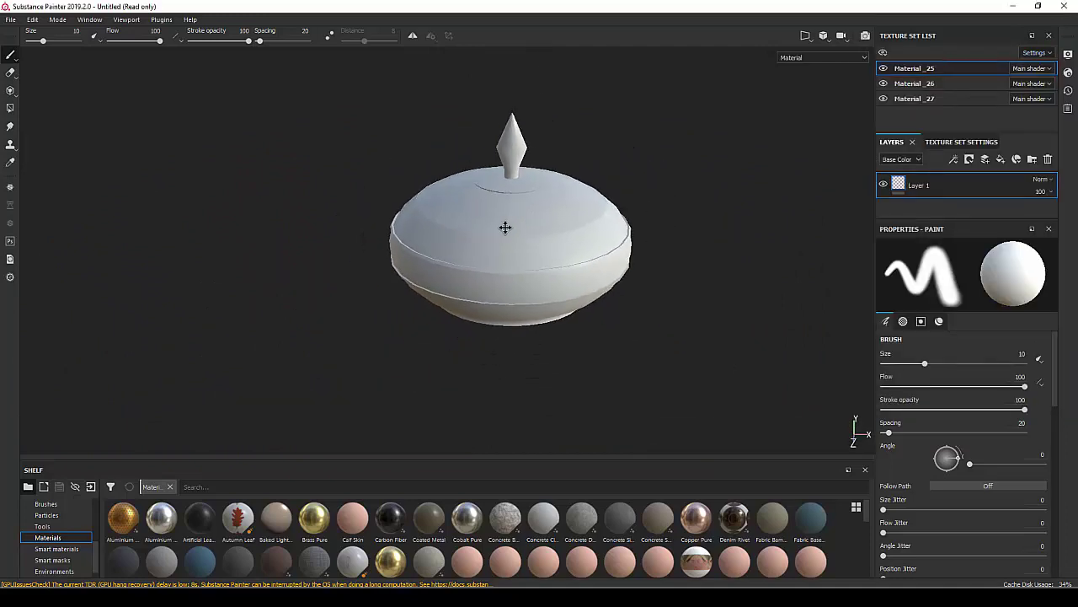
alt+drag(501, 228, 508, 208)
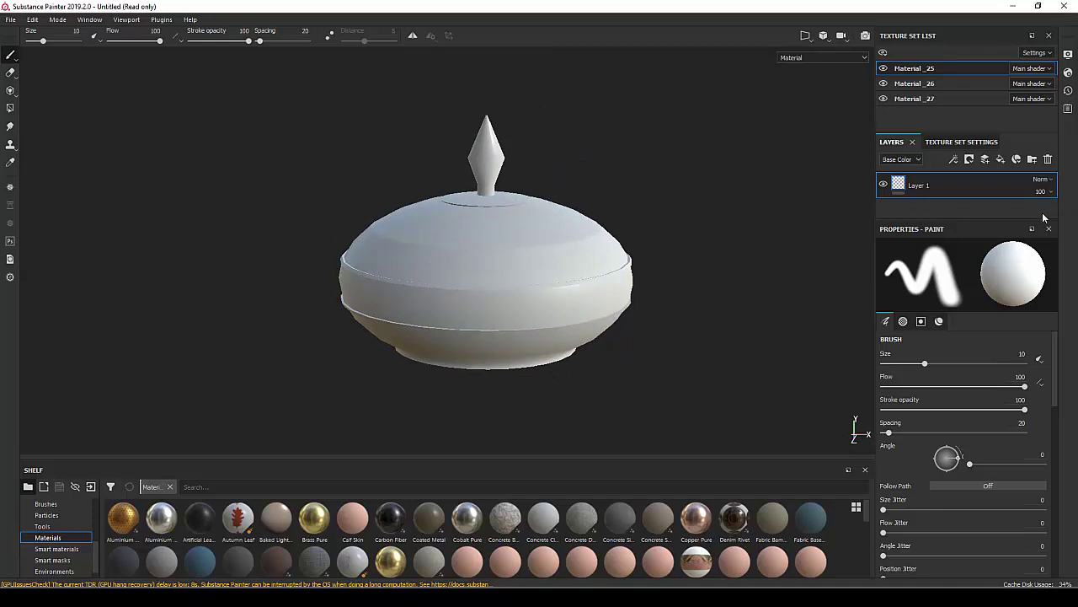
mouse_move(994, 219)
mouse_down()
mouse_move(989, 260)
mouse_move(994, 228)
mouse_up()
Show Material_25's Texture Set Settings, expanded to list all five channels and Mesh maps.
click(985, 140)
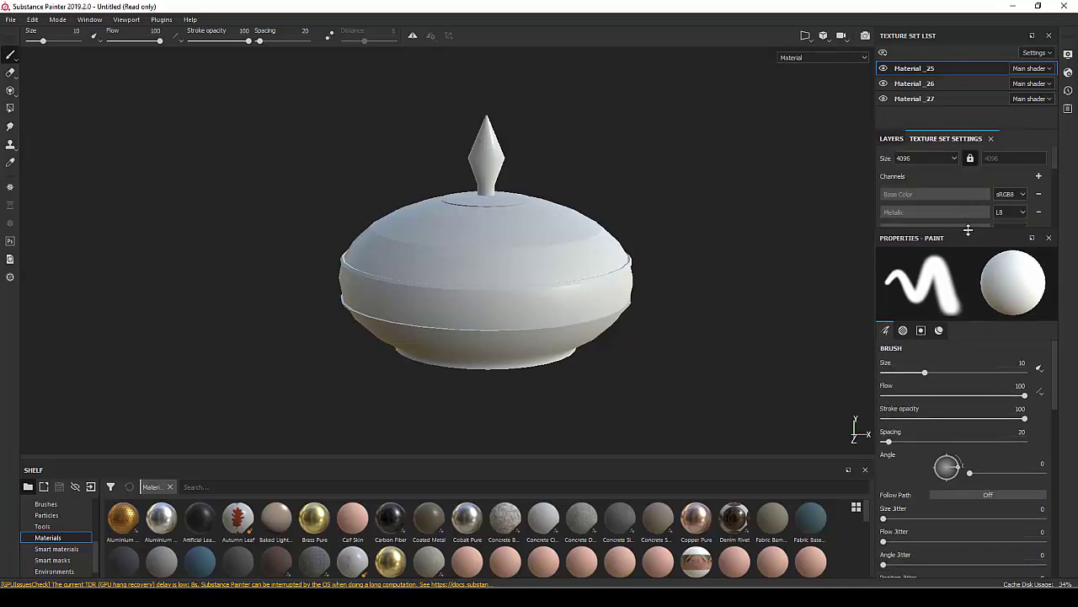
drag(971, 233, 979, 356)
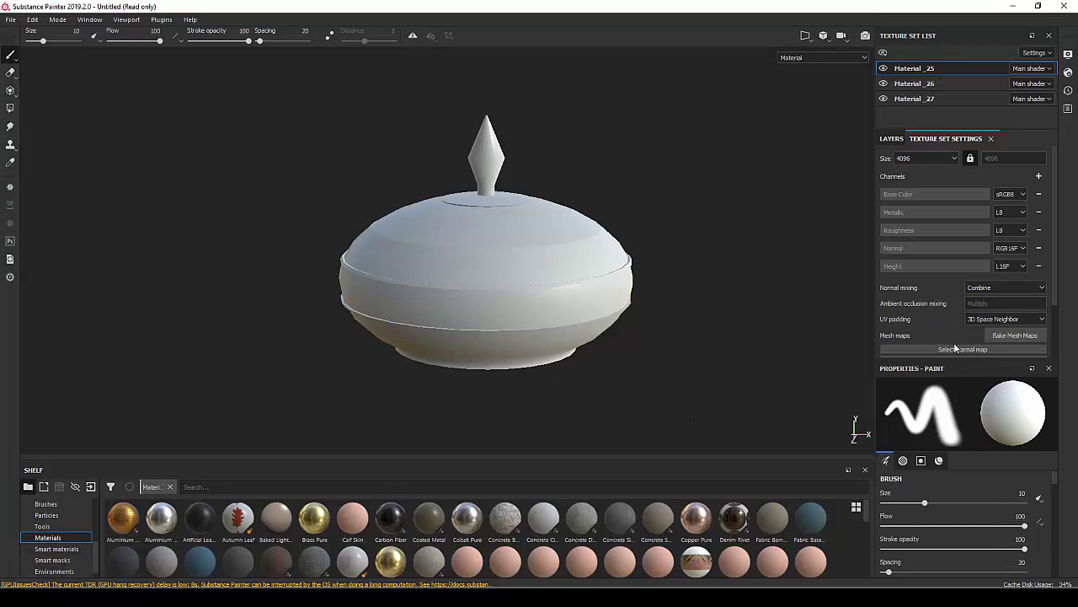
Add sekerlik_low.FBX as the high definition mesh in the Bake Mesh Maps window.
click(1004, 334)
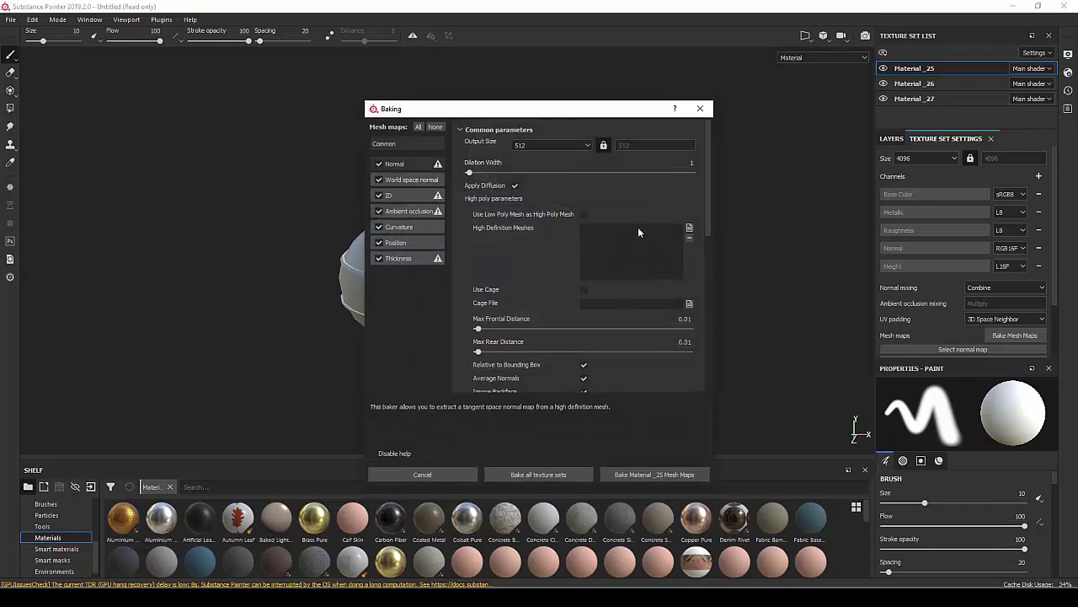
drag(547, 110, 556, 68)
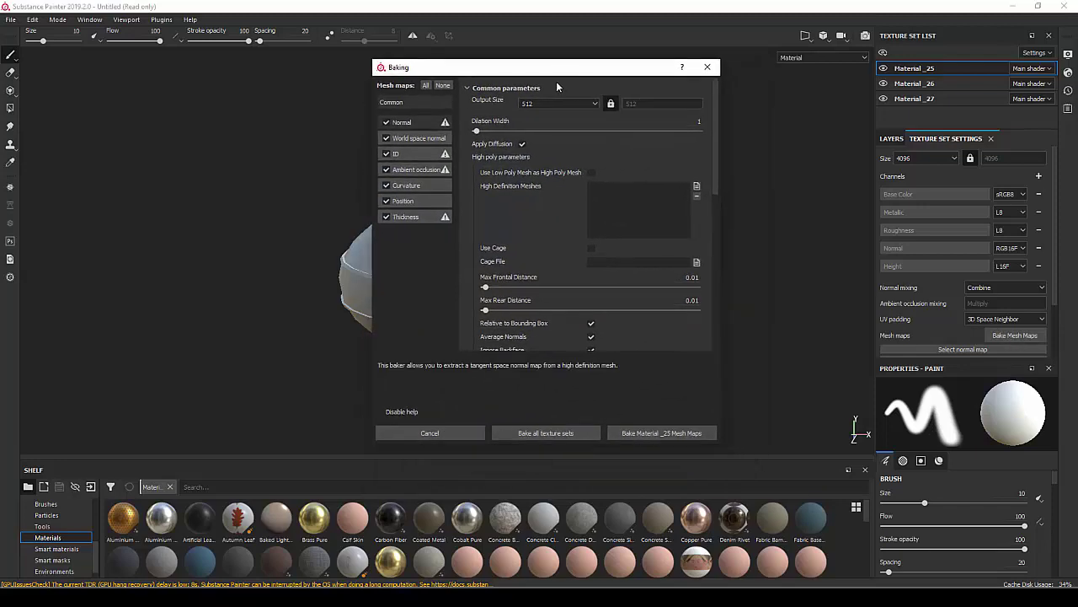
click(696, 186)
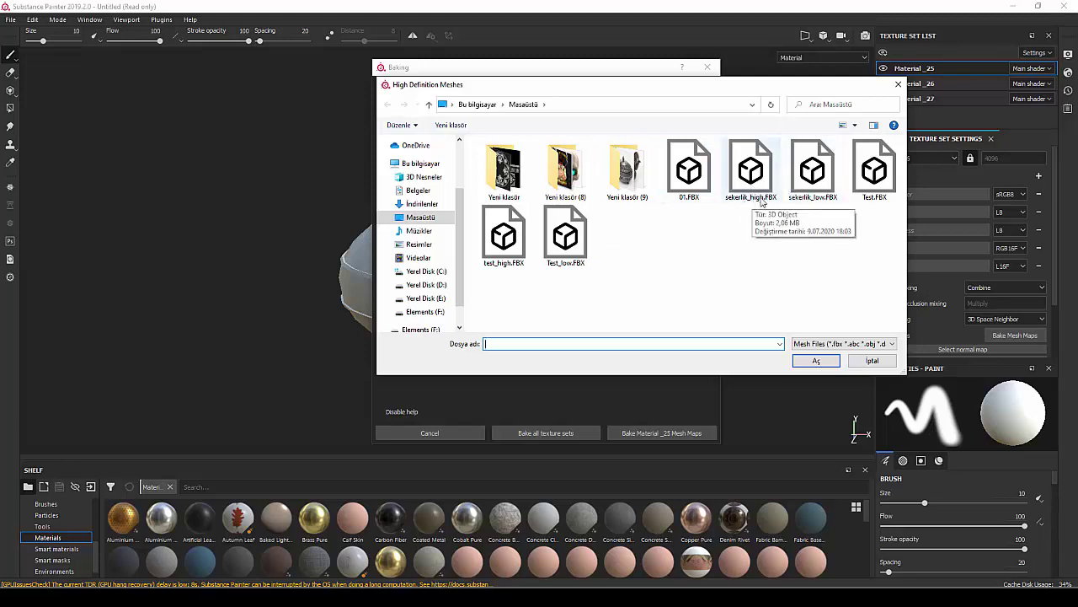
click(813, 177)
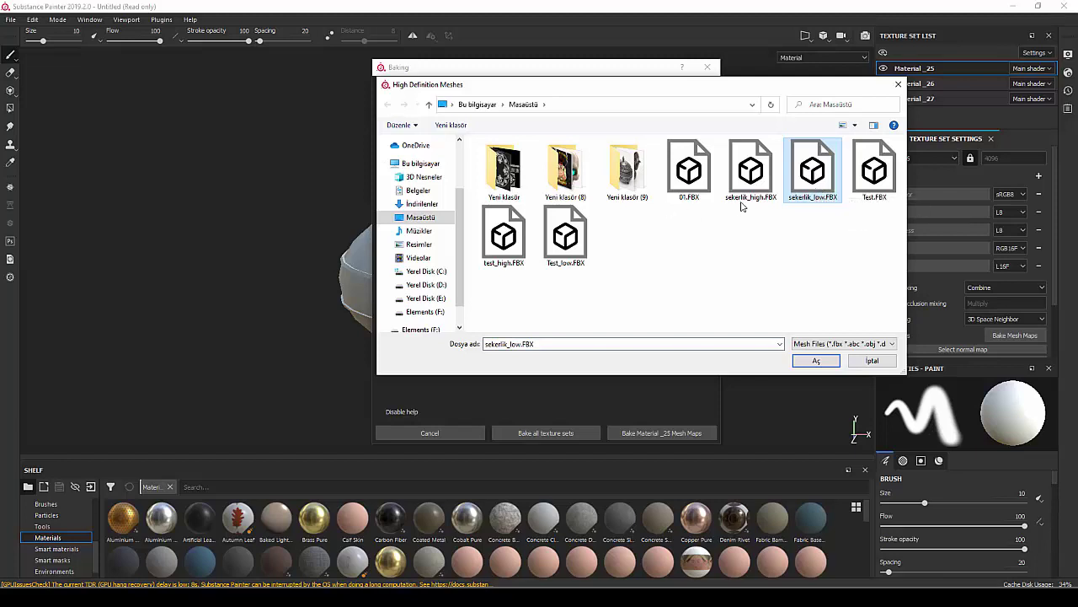
click(815, 360)
Try By Mesh Name mesh matching, then set matching back to Always.
scroll(546, 234, down, 1)
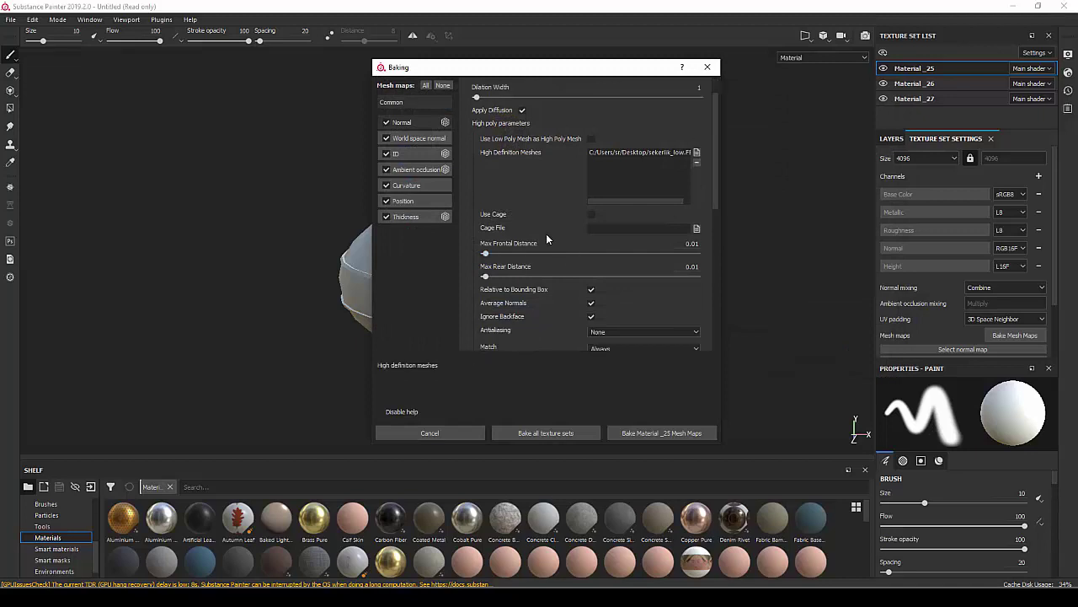
scroll(546, 233, down, 2)
scroll(550, 234, down, 1)
click(640, 247)
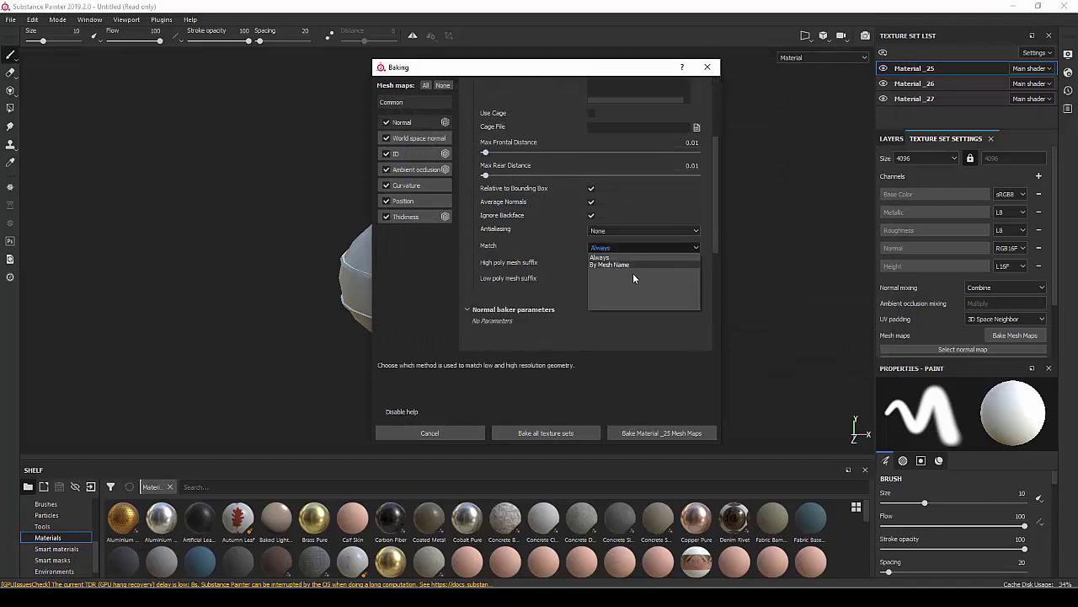
click(632, 265)
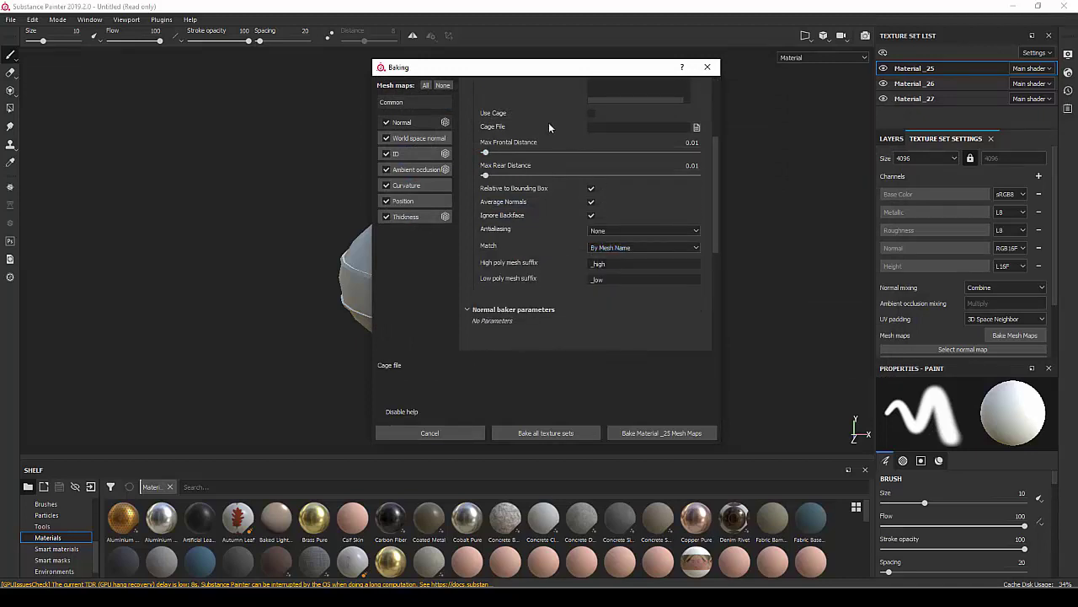
scroll(546, 121, up, 1)
scroll(538, 119, up, 1)
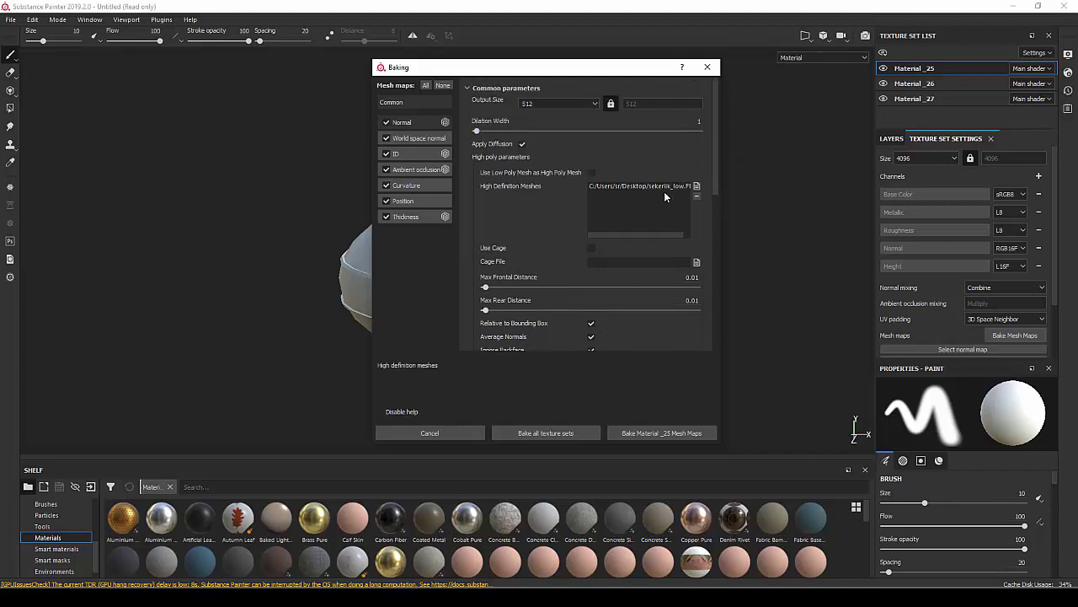
scroll(534, 235, down, 1)
scroll(534, 236, down, 1)
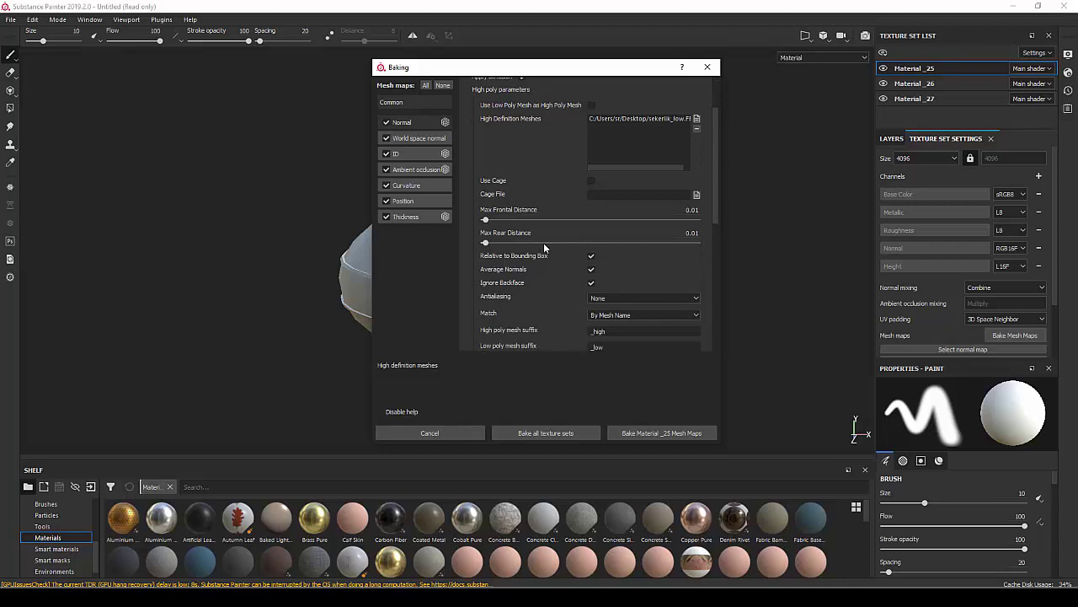
click(647, 315)
click(641, 322)
Bake mesh maps for all texture sets.
scroll(531, 173, up, 1)
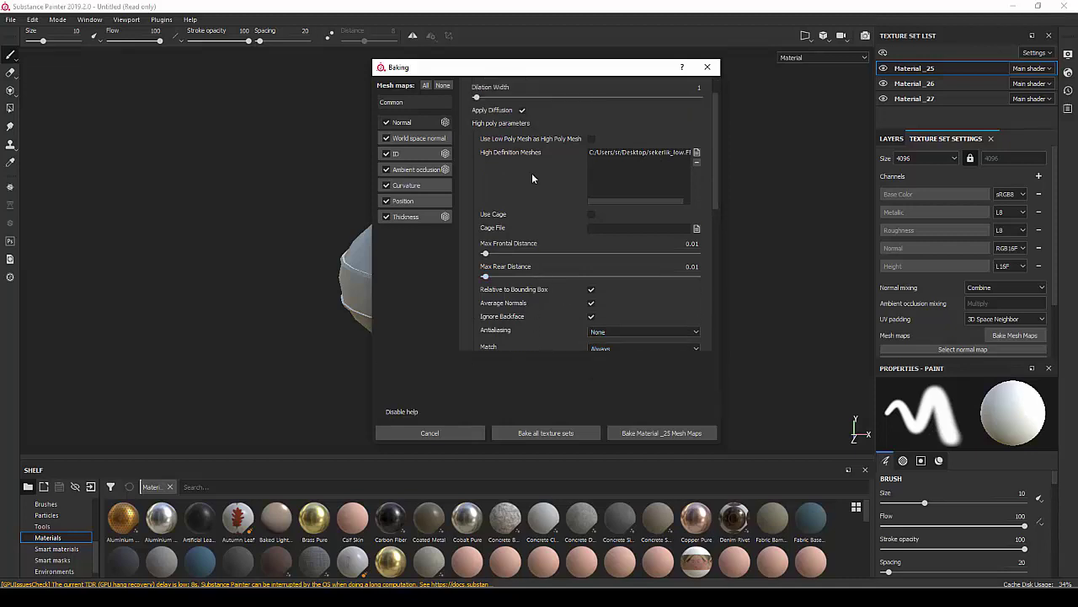
scroll(532, 173, up, 1)
scroll(532, 173, down, 1)
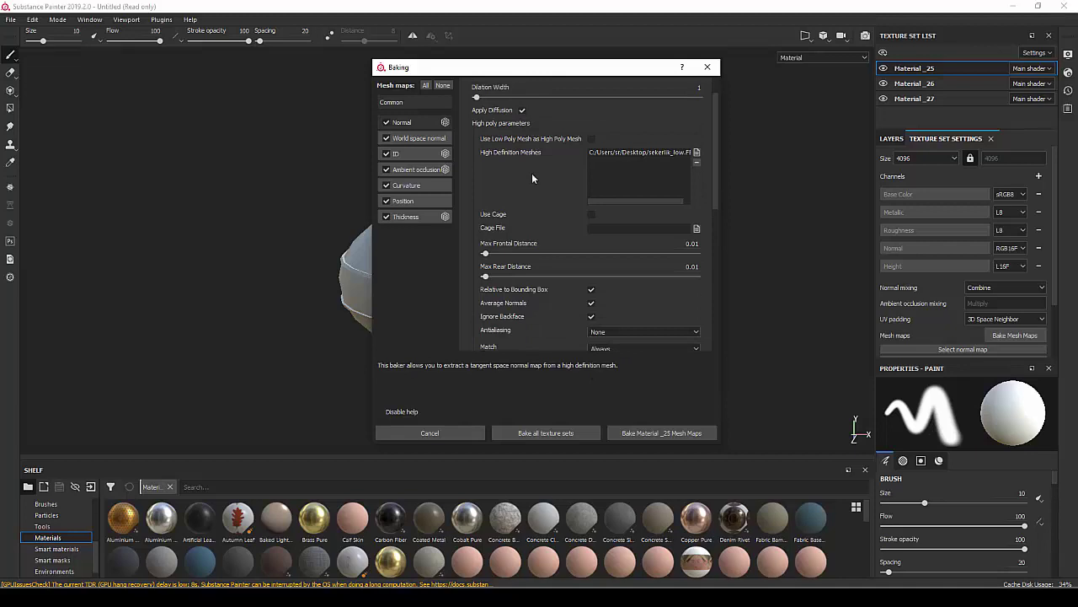
scroll(537, 187, down, 1)
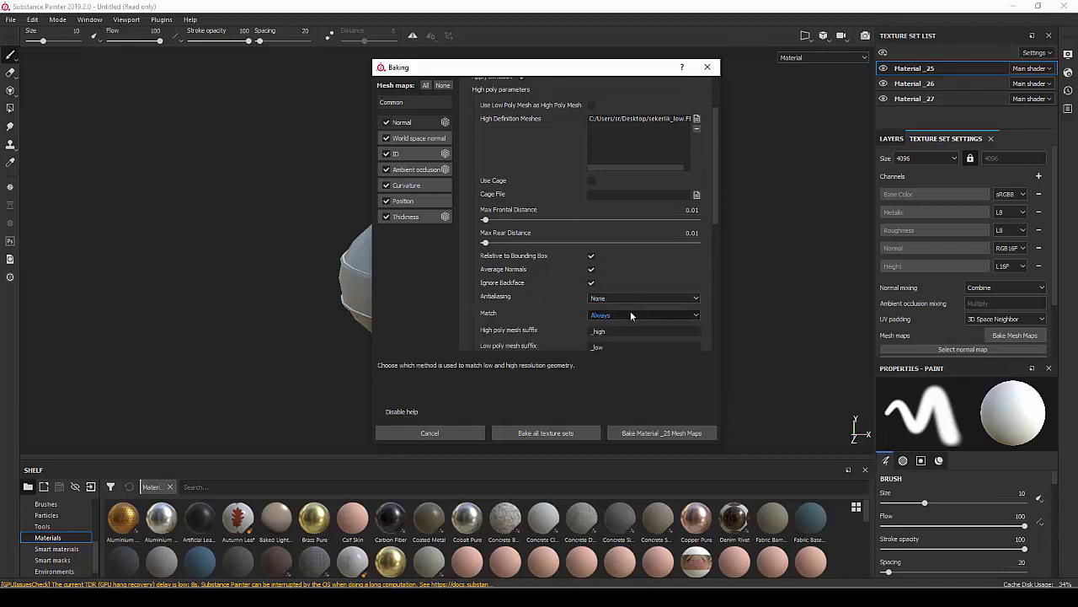
click(542, 435)
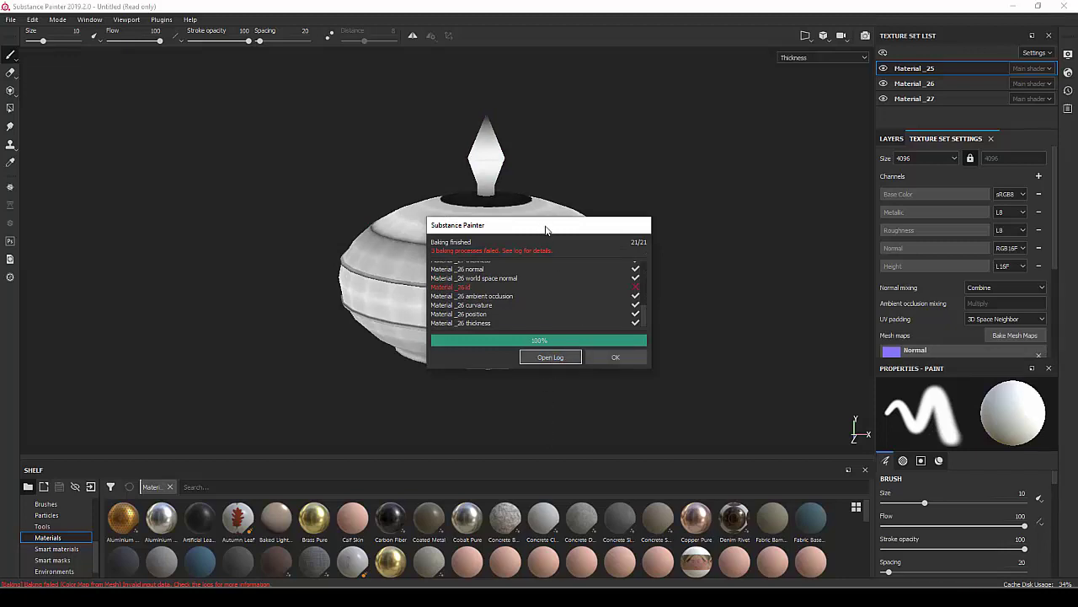
Dismiss the bake report (21 of 21, 3 failures) and scroll the Mesh maps list.
drag(546, 226, 659, 172)
click(726, 303)
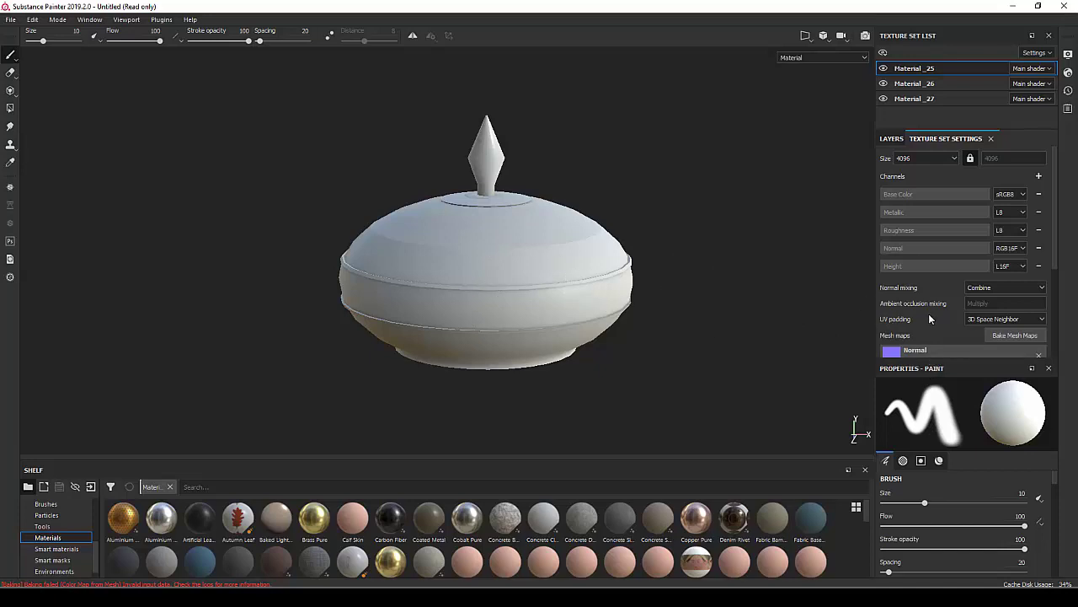
scroll(930, 318, down, 2)
scroll(930, 319, up, 1)
scroll(930, 319, up, 1)
Toggle the Material_25 bowl body's visibility to inspect the lid, leaving the body visible.
click(884, 68)
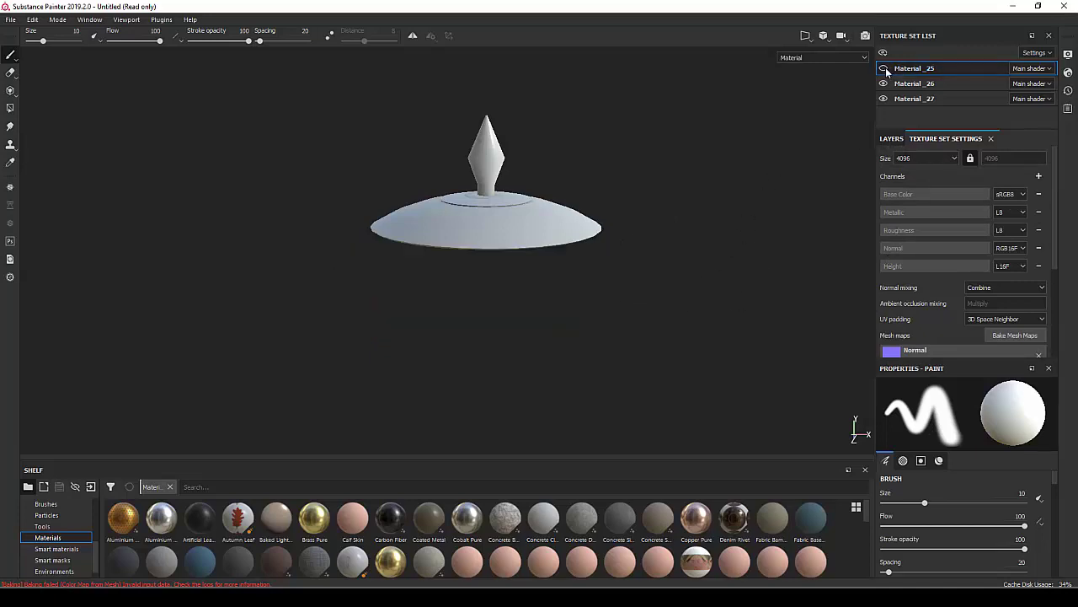
click(884, 69)
click(884, 68)
click(883, 68)
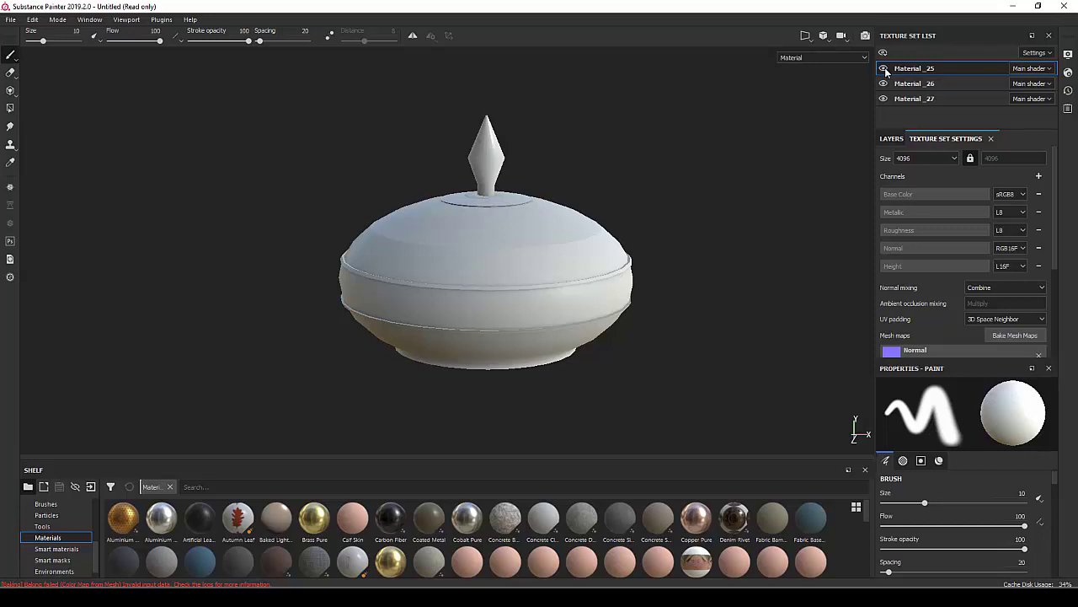
click(884, 68)
click(883, 68)
Add a fill layer to Material_25 with Metallic 1 and Roughness about 0.1.
click(890, 139)
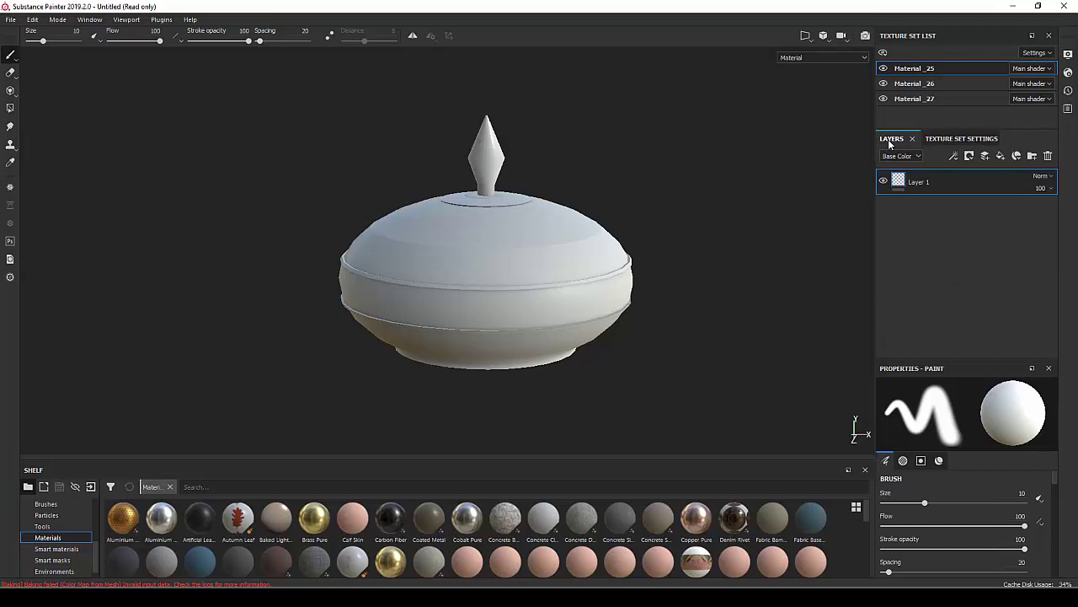
click(1000, 155)
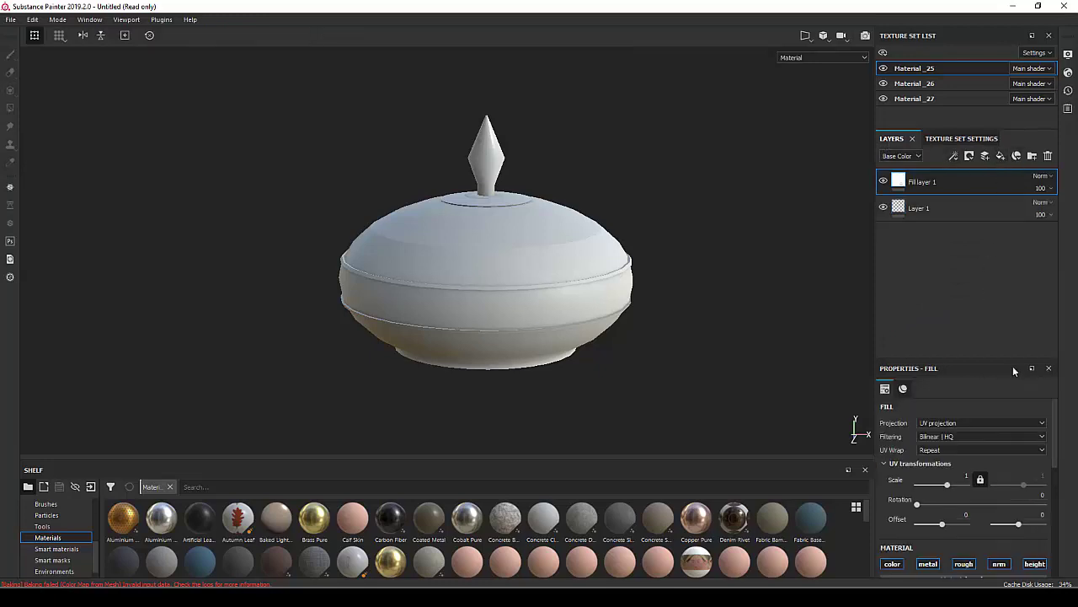
scroll(955, 501, down, 3)
scroll(954, 500, down, 1)
scroll(955, 497, down, 1)
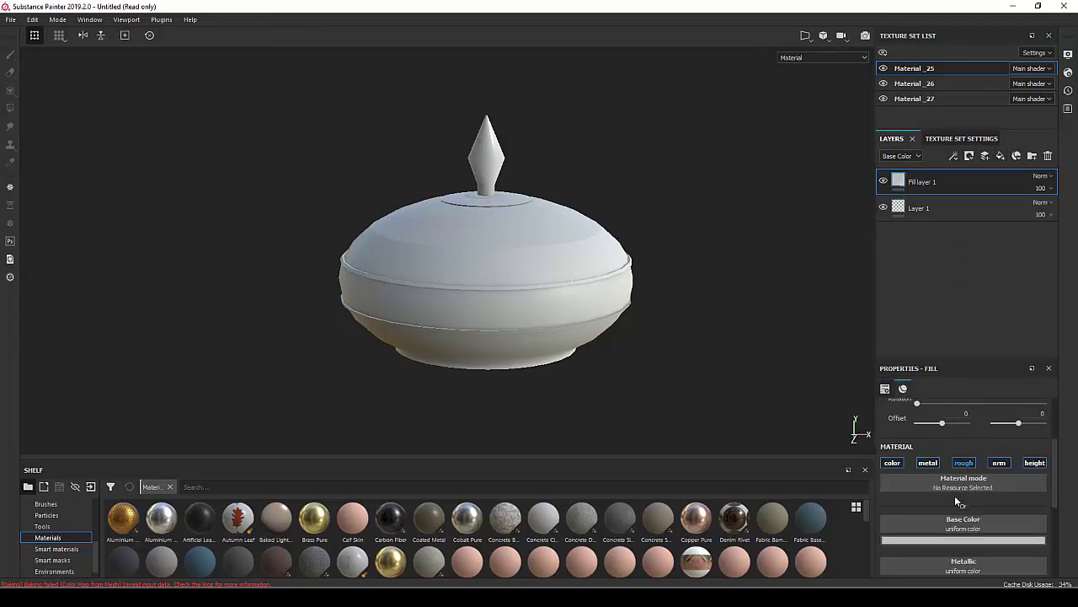
scroll(955, 495, down, 1)
drag(893, 524, 1036, 524)
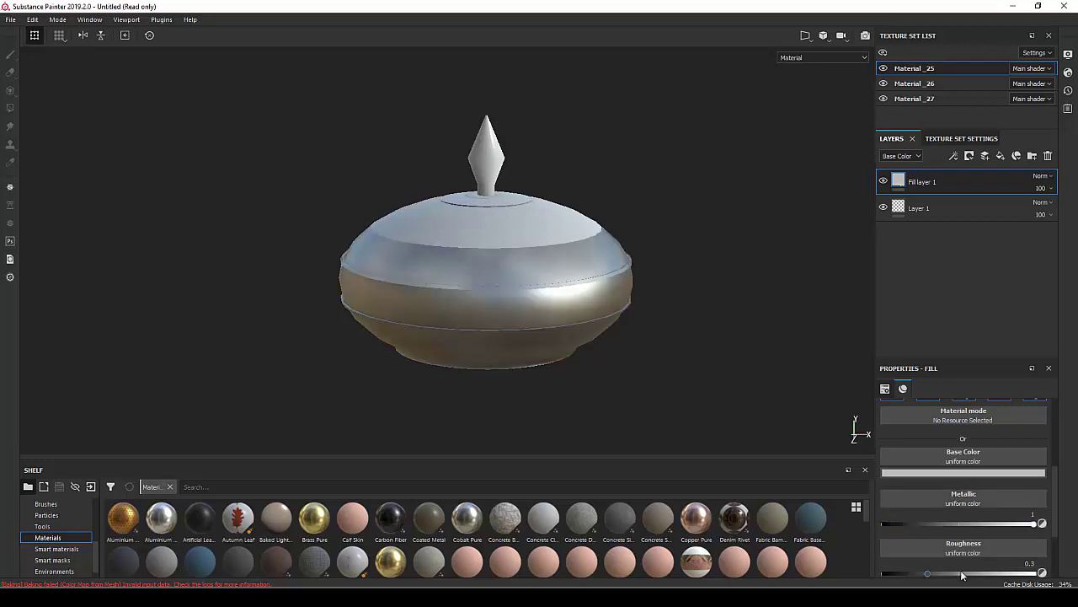
drag(928, 574, 896, 575)
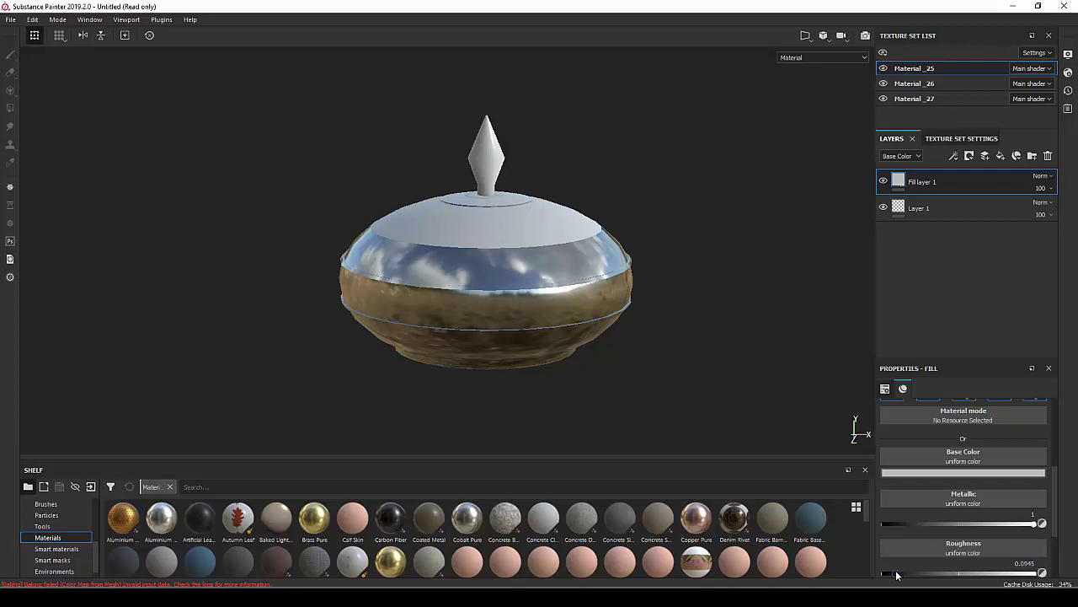
scroll(572, 321, up, 1)
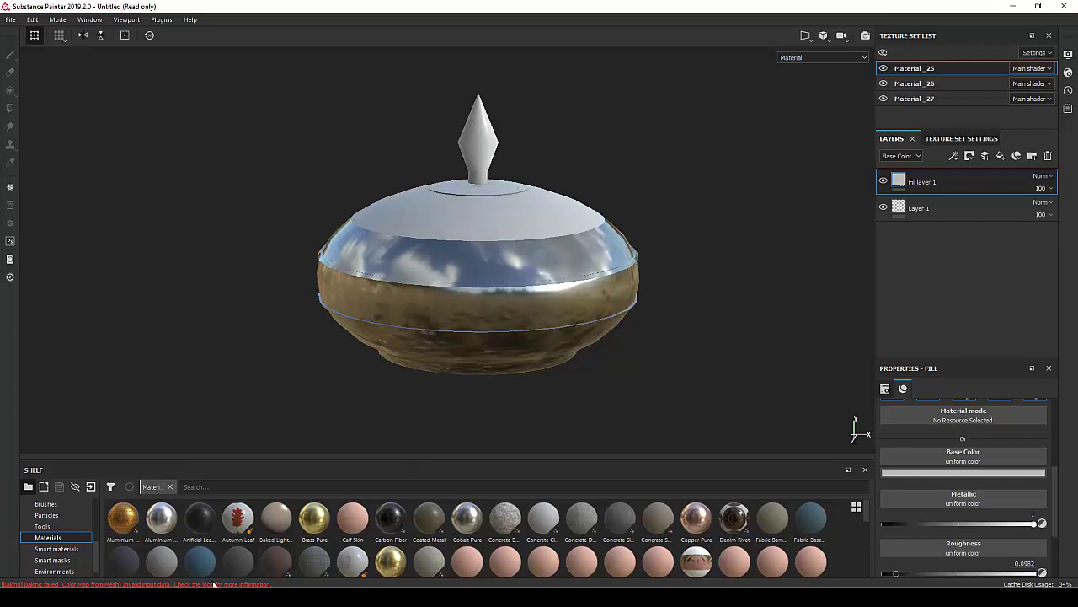
key(alt+Tab)
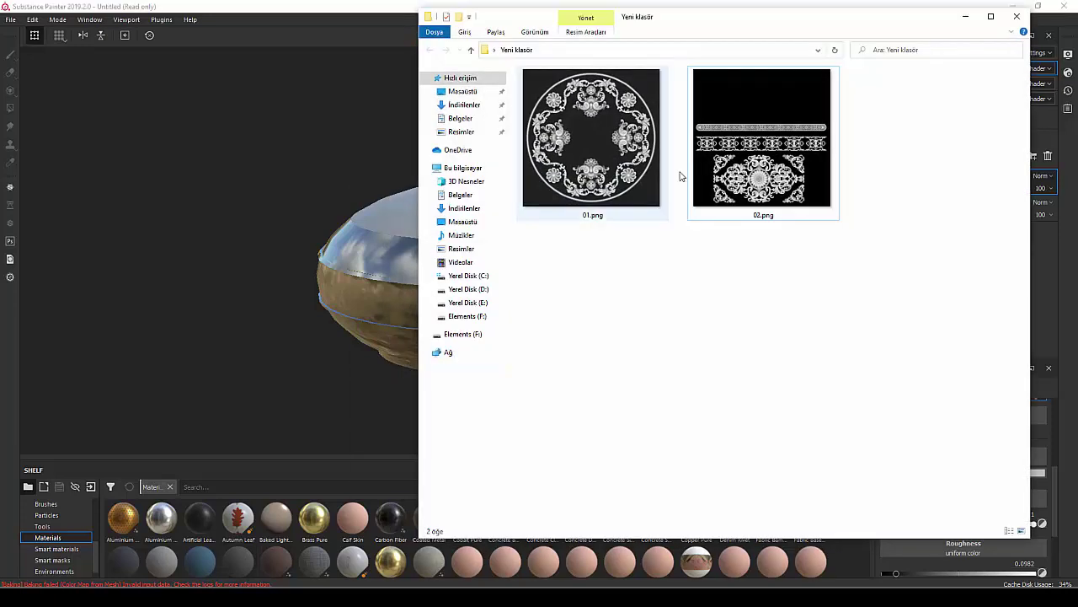
click(731, 168)
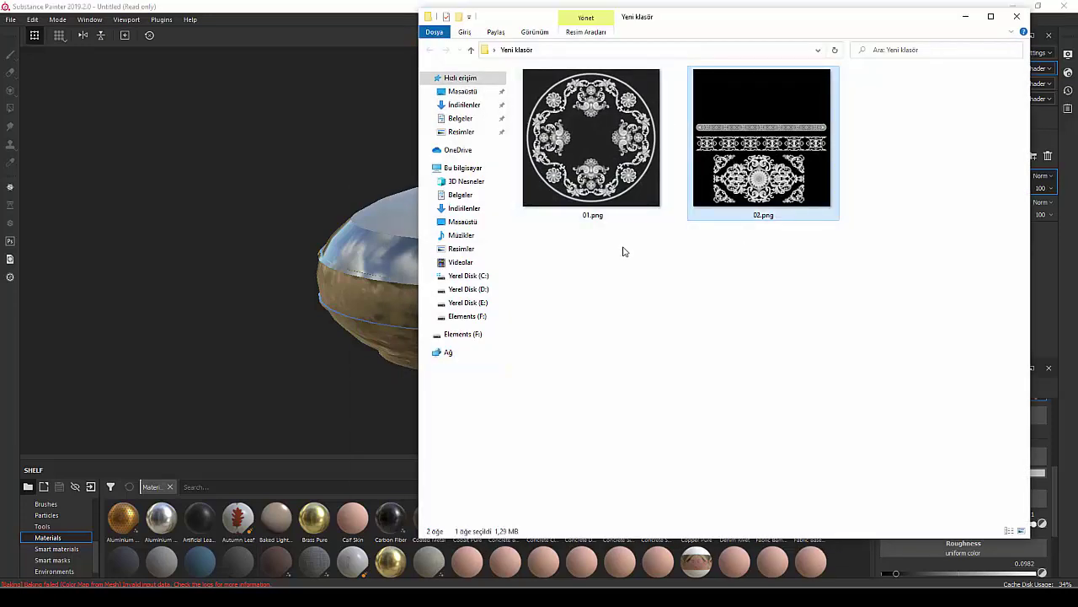
mouse_move(761, 139)
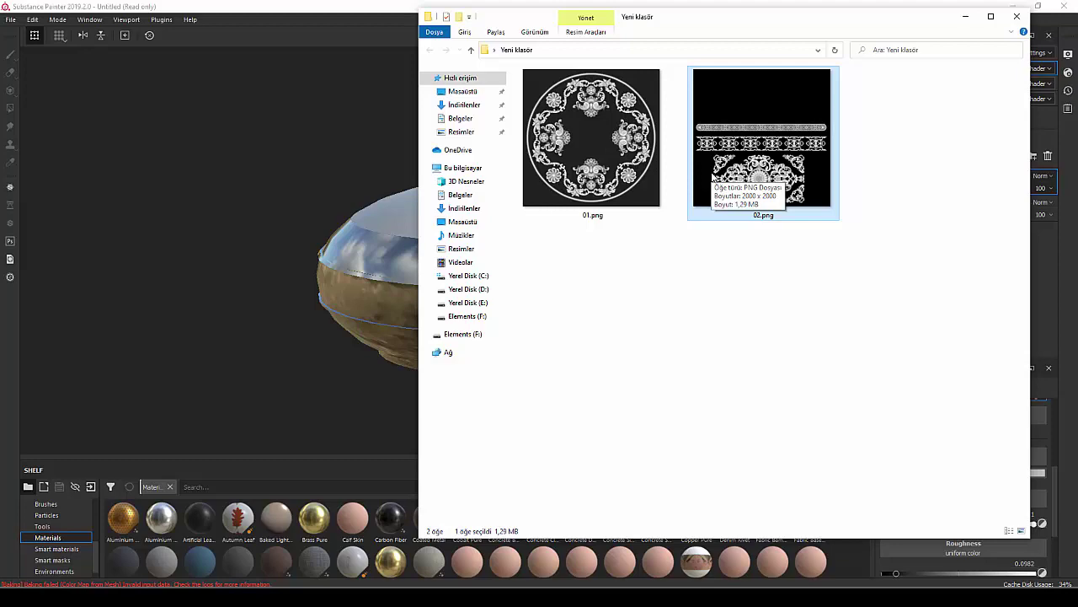
double_click(713, 177)
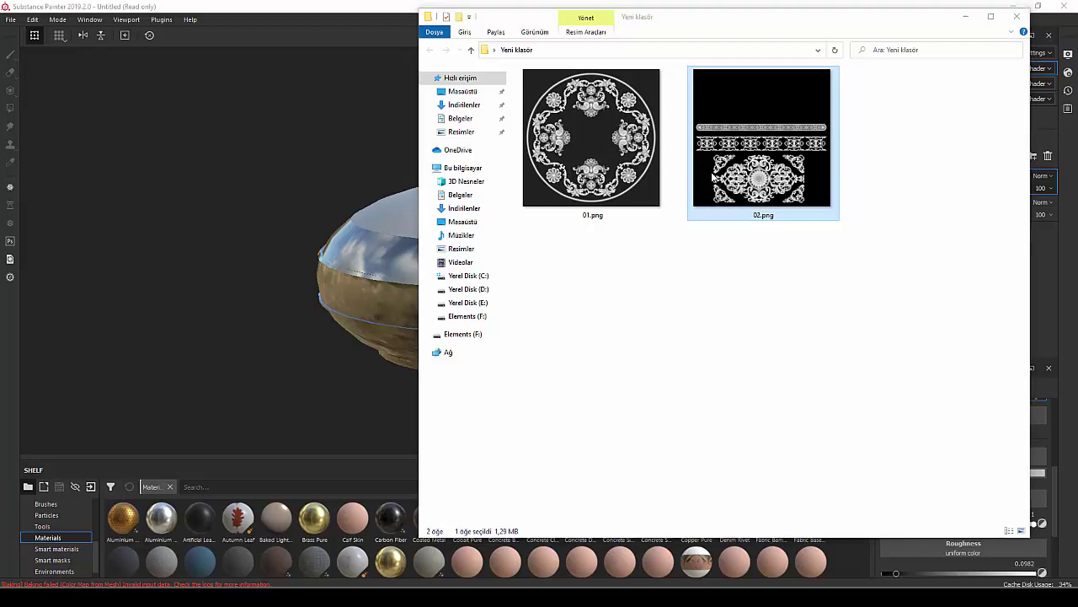
scroll(713, 403, up, 5)
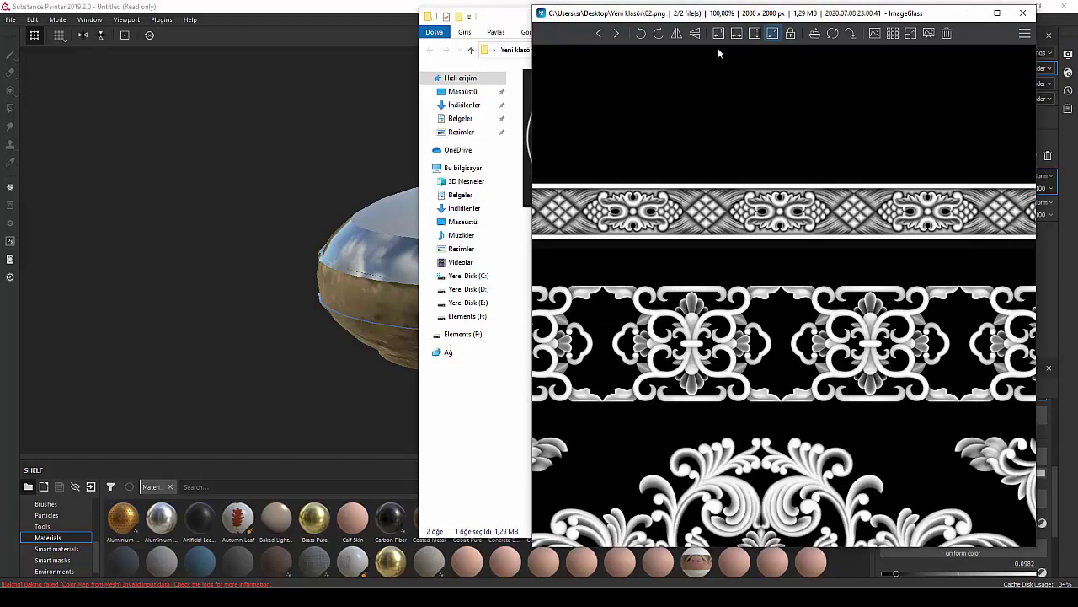
drag(777, 13, 594, 10)
drag(615, 370, 619, 158)
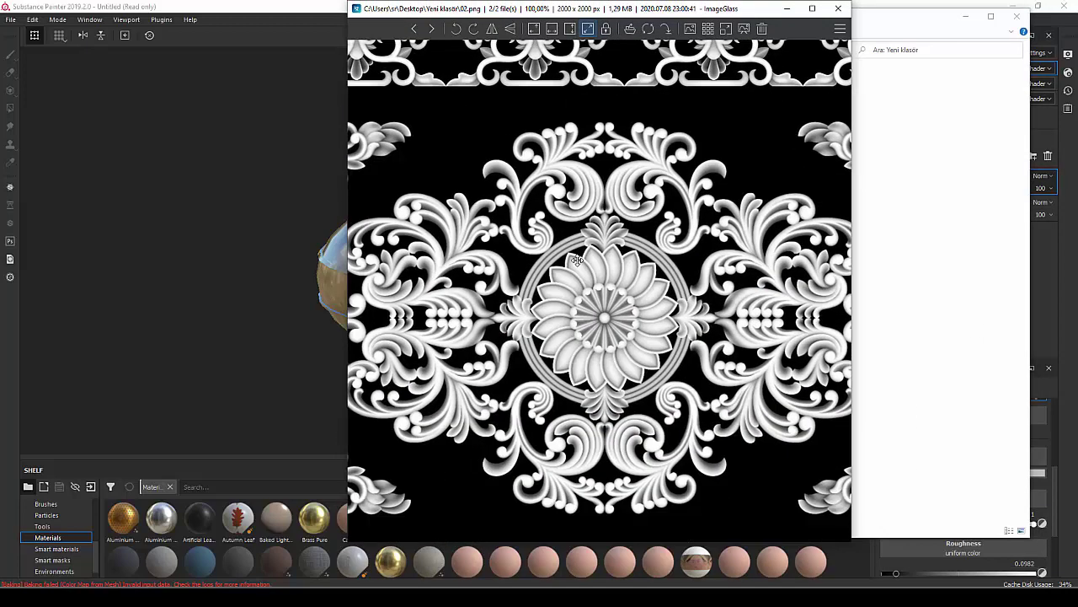
scroll(567, 277, up, 1)
scroll(567, 276, down, 1)
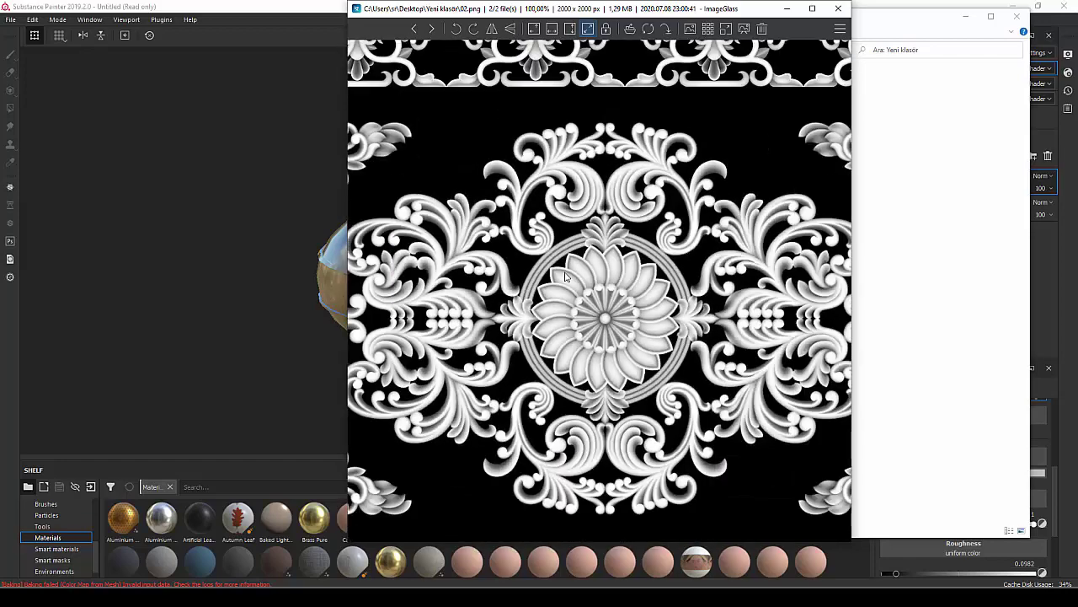
scroll(565, 278, down, 1)
scroll(566, 278, down, 1)
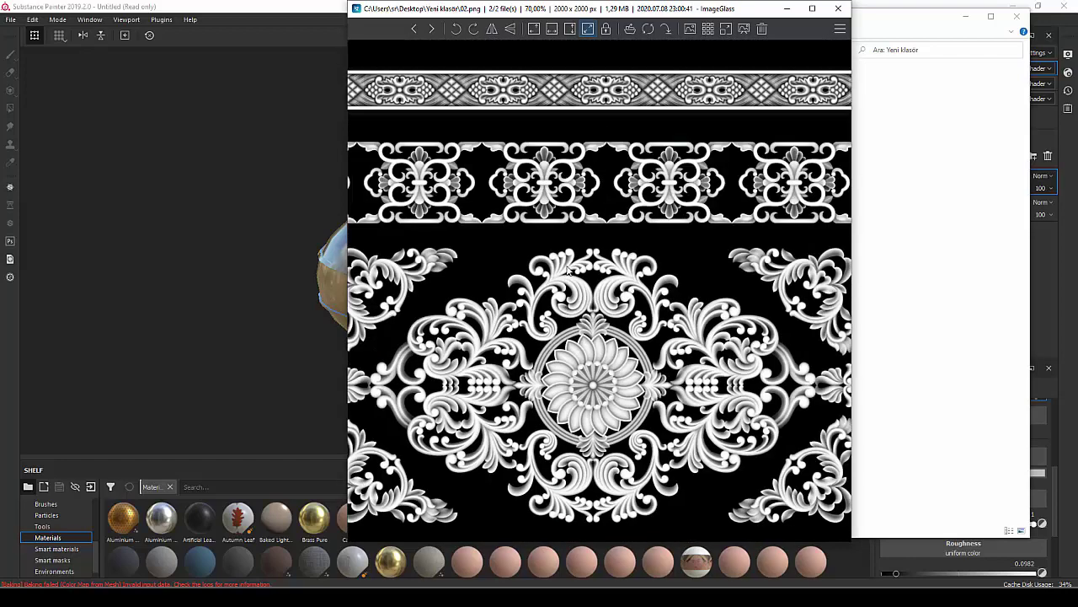
click(838, 9)
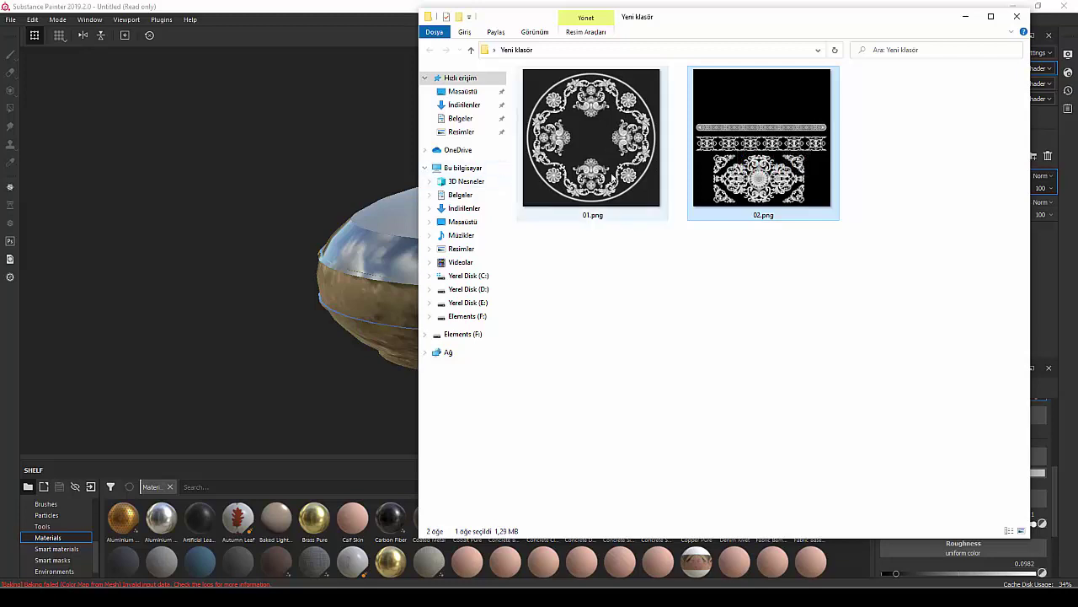
double_click(720, 154)
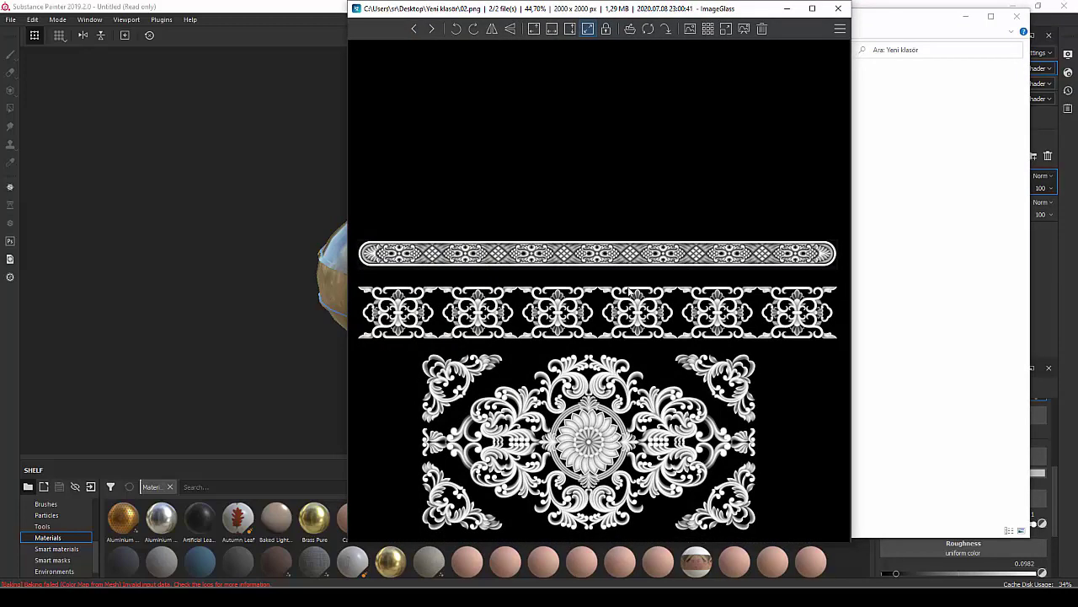
scroll(615, 344, up, 1)
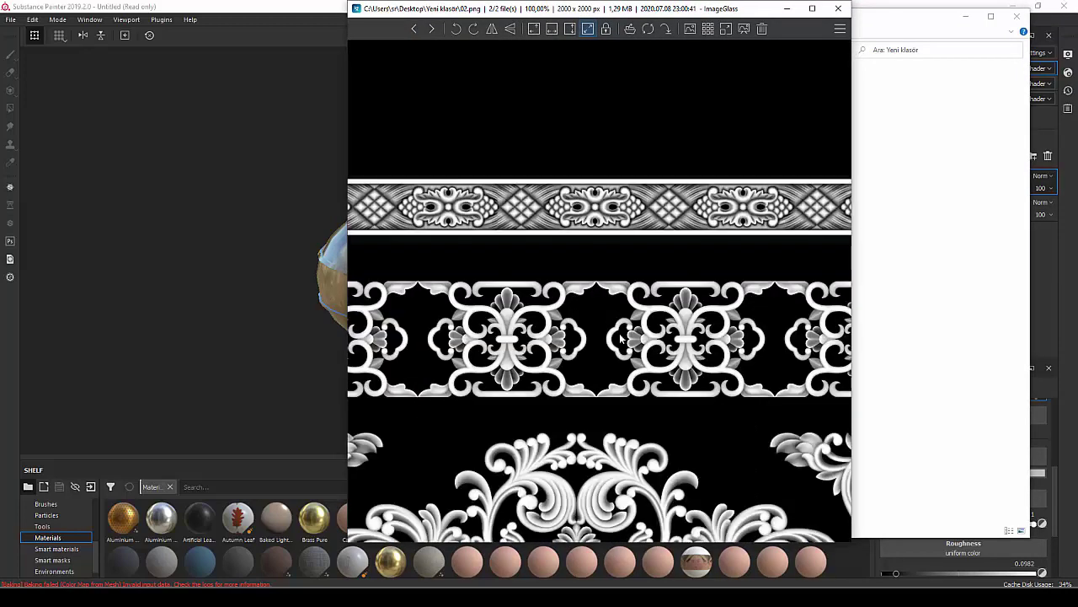
scroll(612, 270, up, 1)
scroll(609, 188, up, 1)
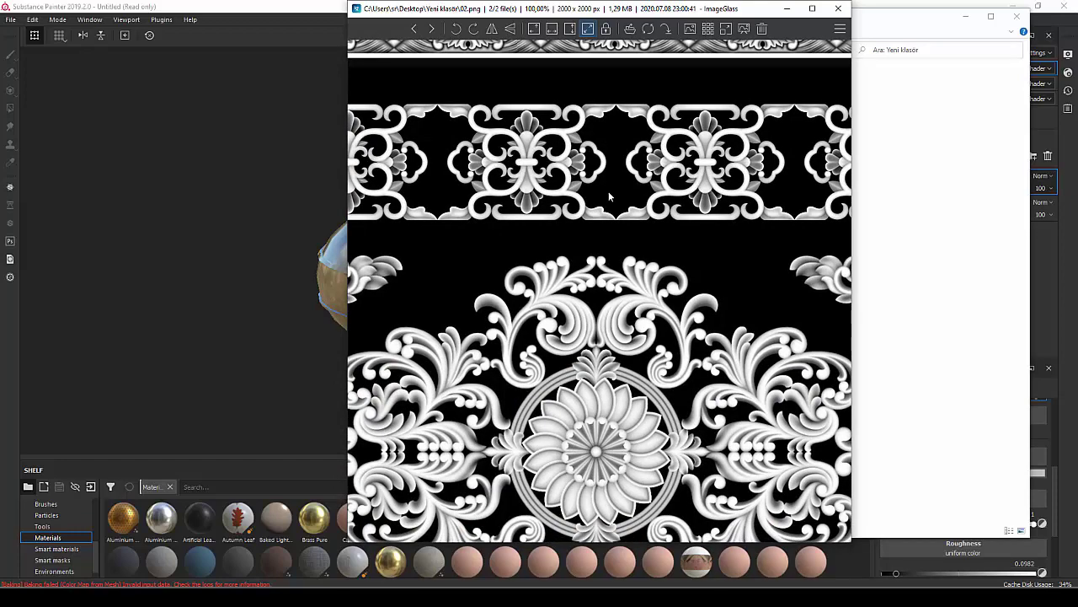
click(839, 8)
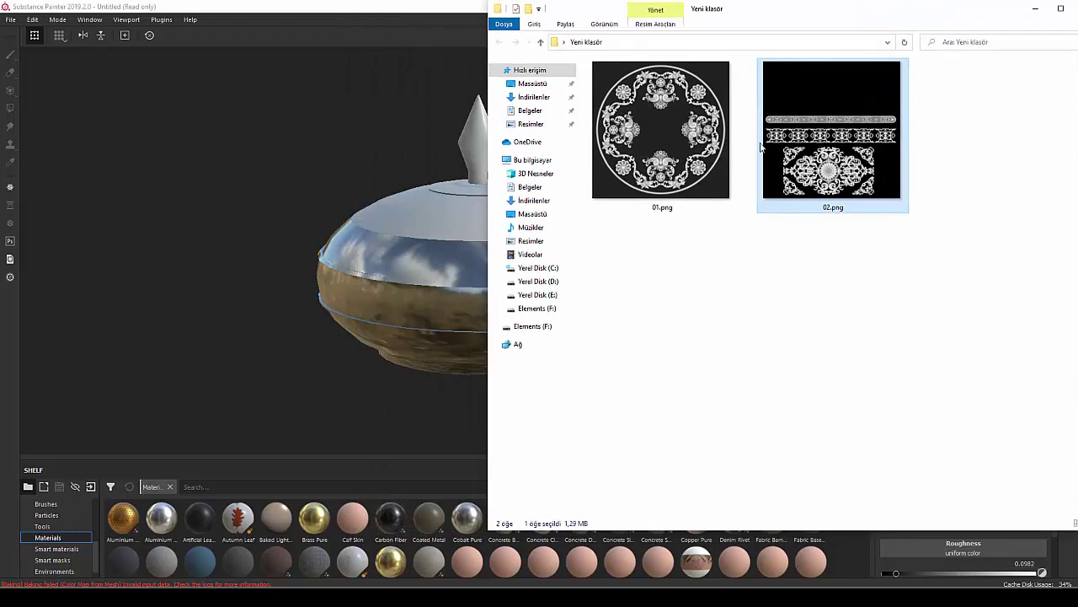
Import 02.png as a texture into the current session.
drag(761, 148, 337, 527)
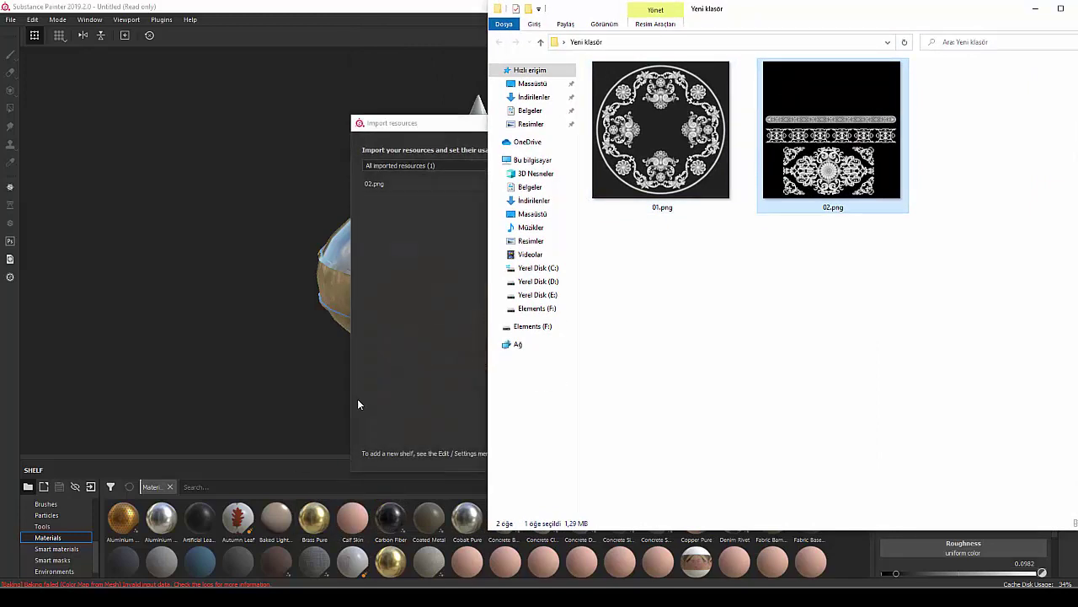
click(357, 405)
click(669, 184)
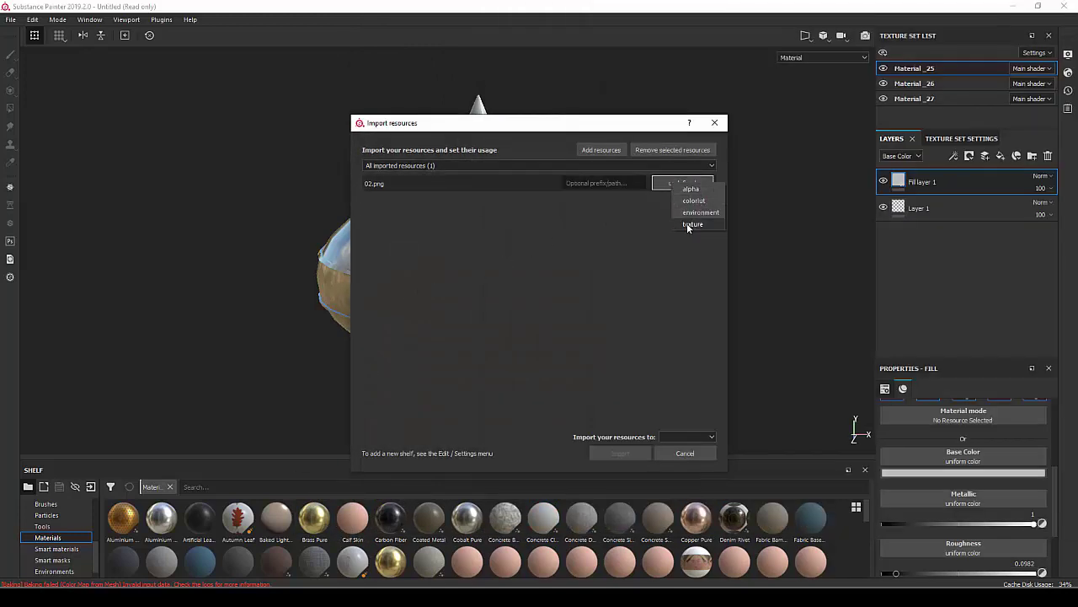
click(691, 221)
click(536, 165)
click(490, 182)
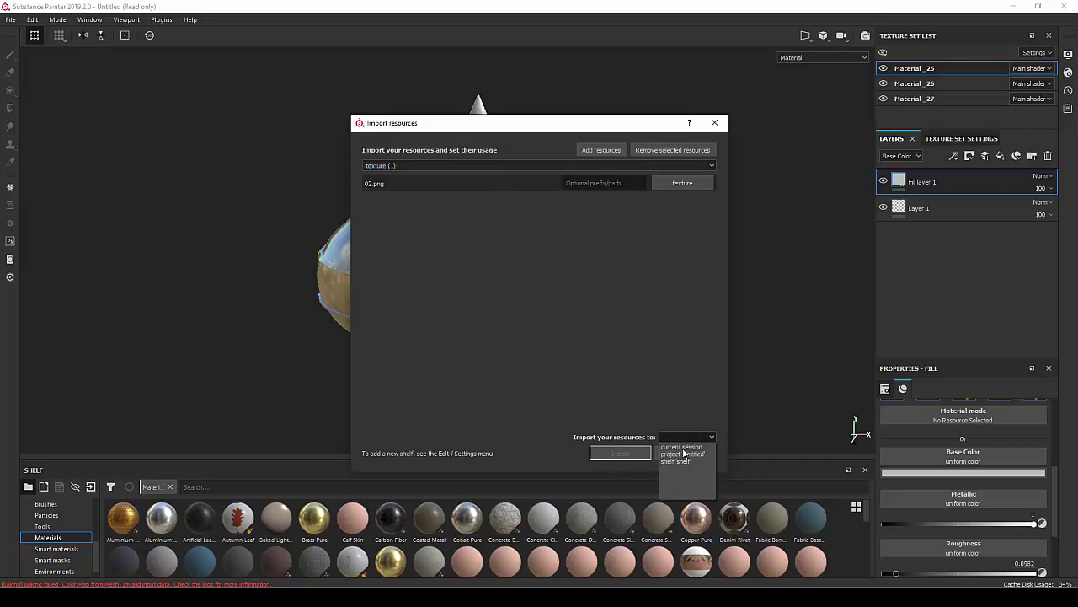
click(682, 447)
Confirm the 02.png import, hide the metallic fill layer and select Layer 1.
click(622, 452)
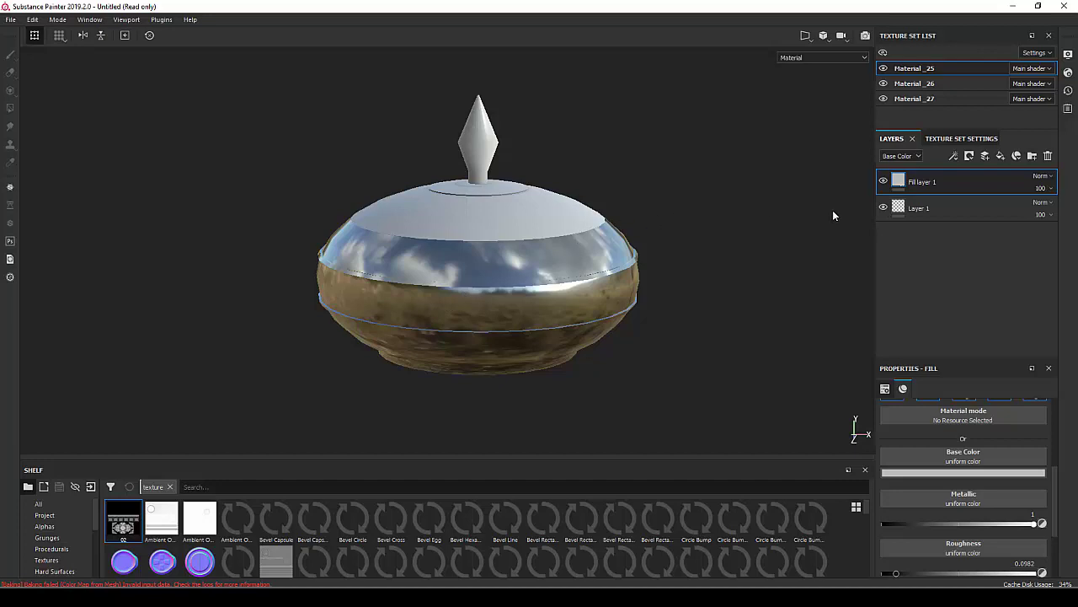
click(884, 181)
click(890, 212)
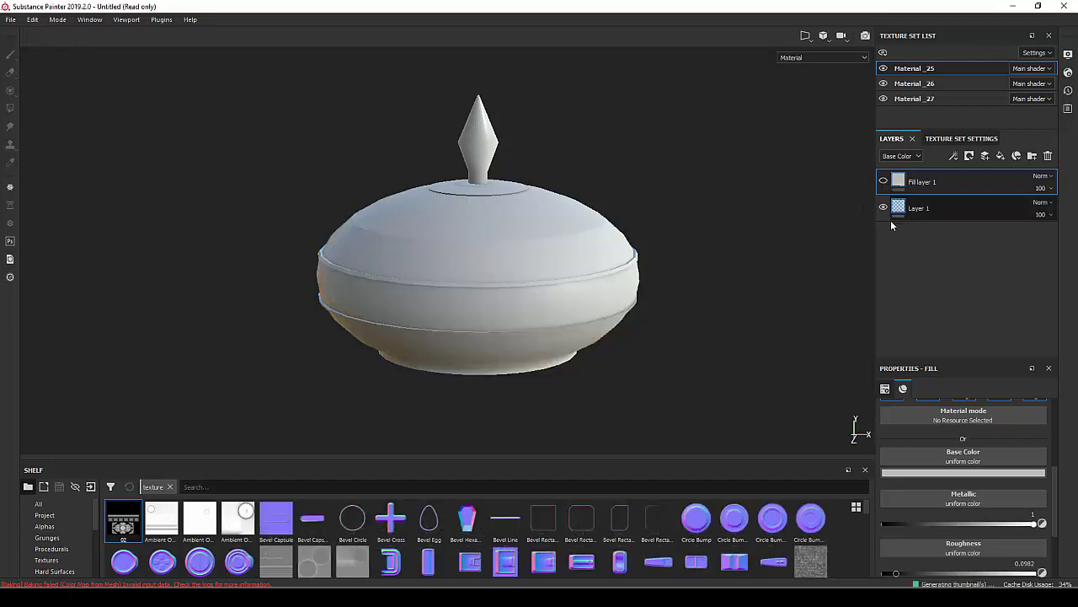
scroll(1021, 465, down, 1)
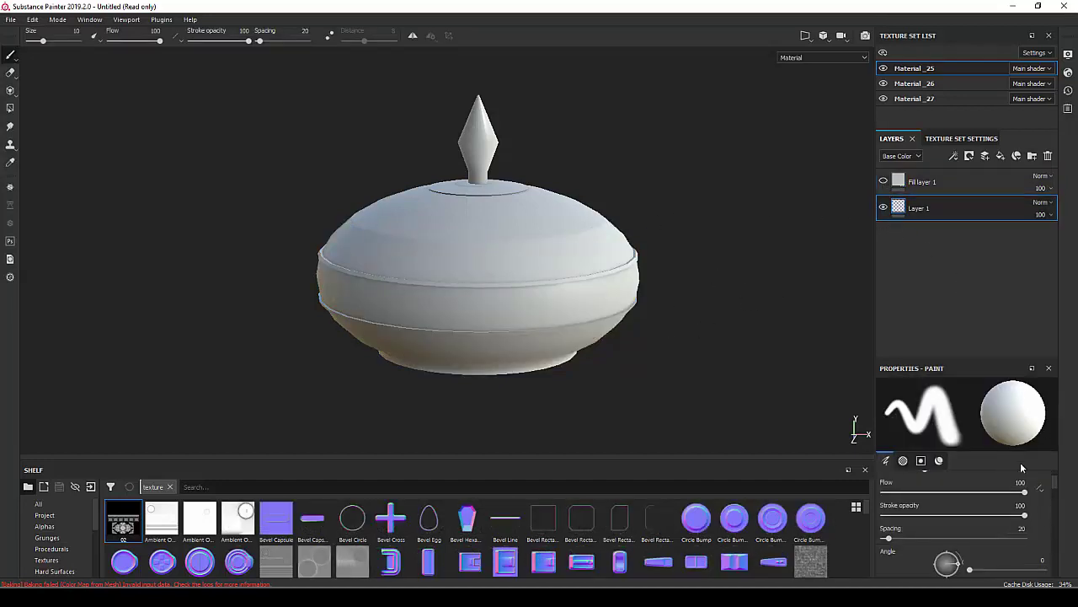
drag(991, 362, 994, 246)
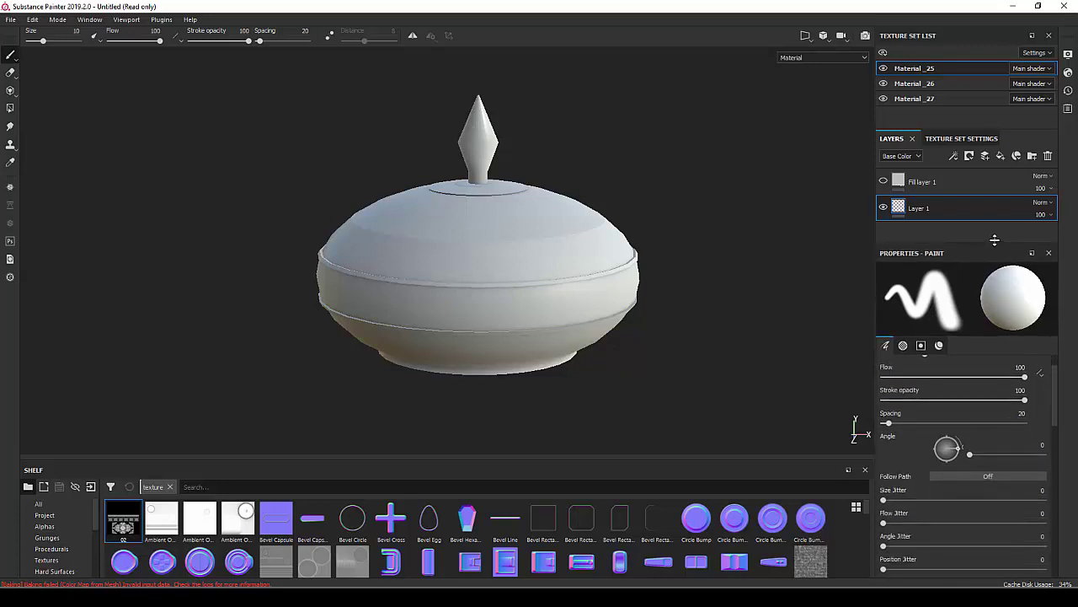
Switch the viewport to the 2D UV texture view and frame the UV islands.
click(805, 37)
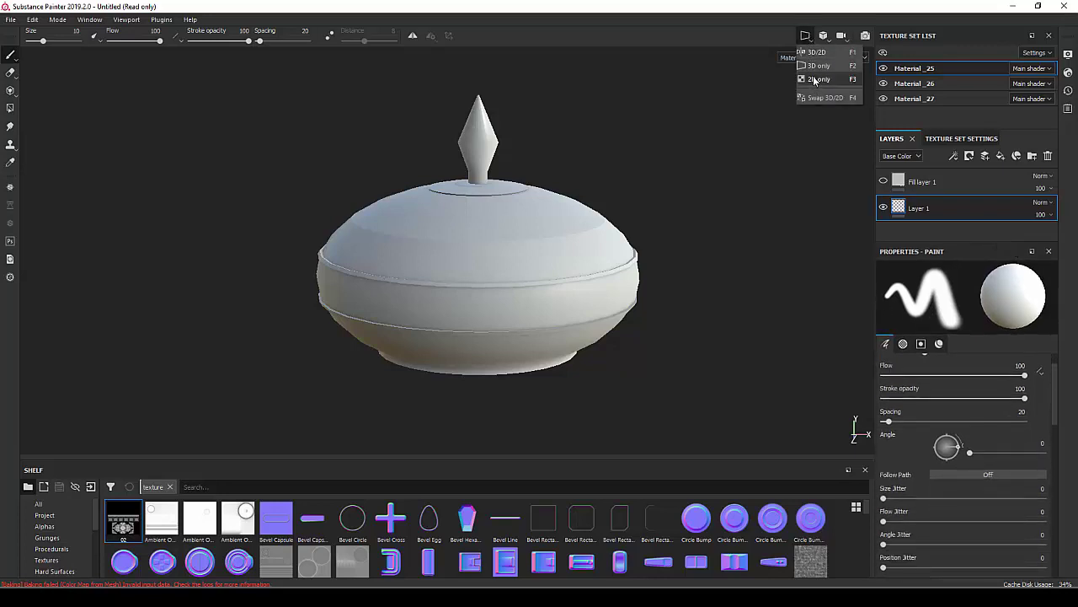
click(813, 78)
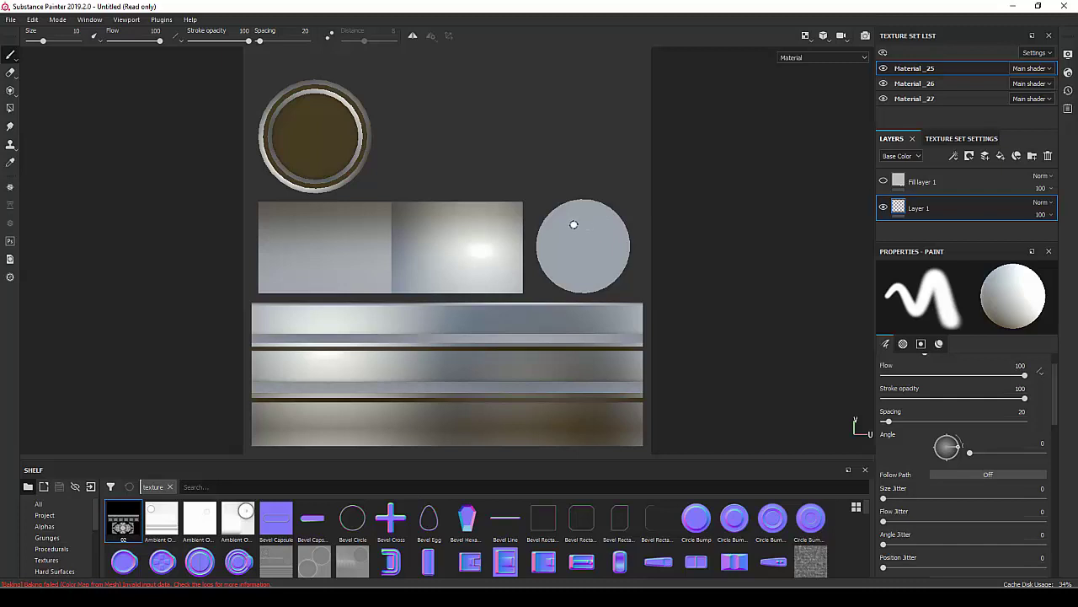
middle_drag(574, 224, 585, 127)
scroll(493, 292, up, 2)
scroll(494, 291, up, 2)
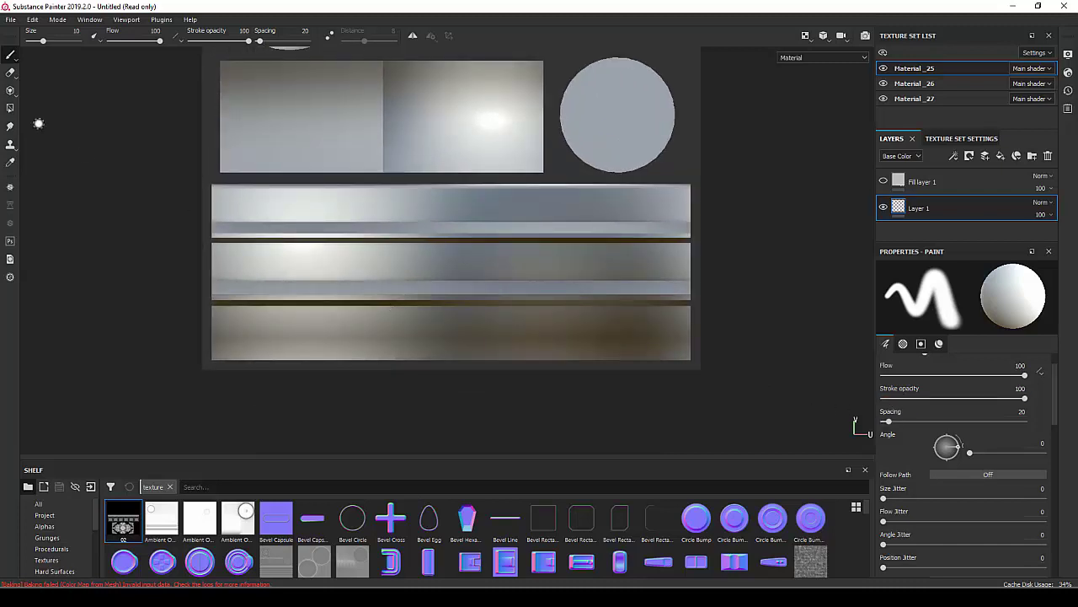
Use the Projection tool with color, metallic and normal disabled and texture 02 as Height.
click(11, 91)
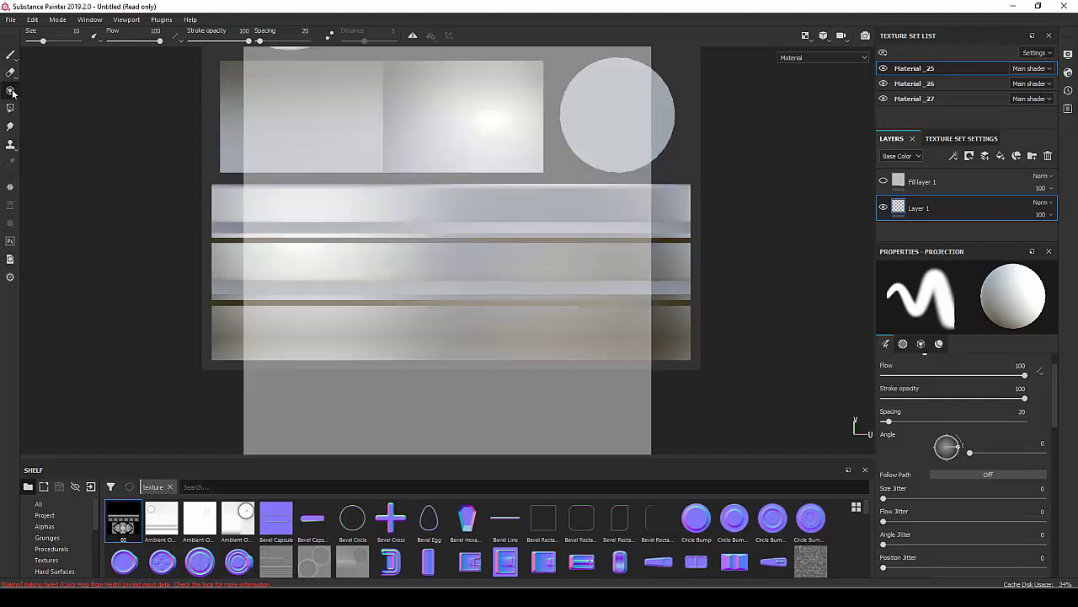
scroll(901, 448, down, 2)
scroll(913, 464, down, 2)
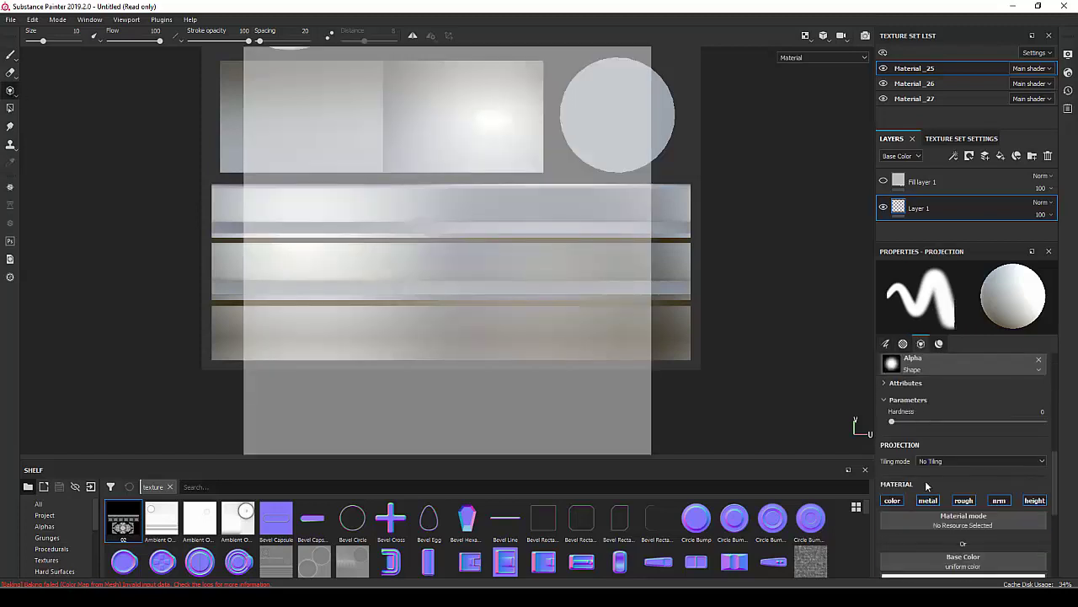
scroll(924, 480, down, 2)
click(892, 467)
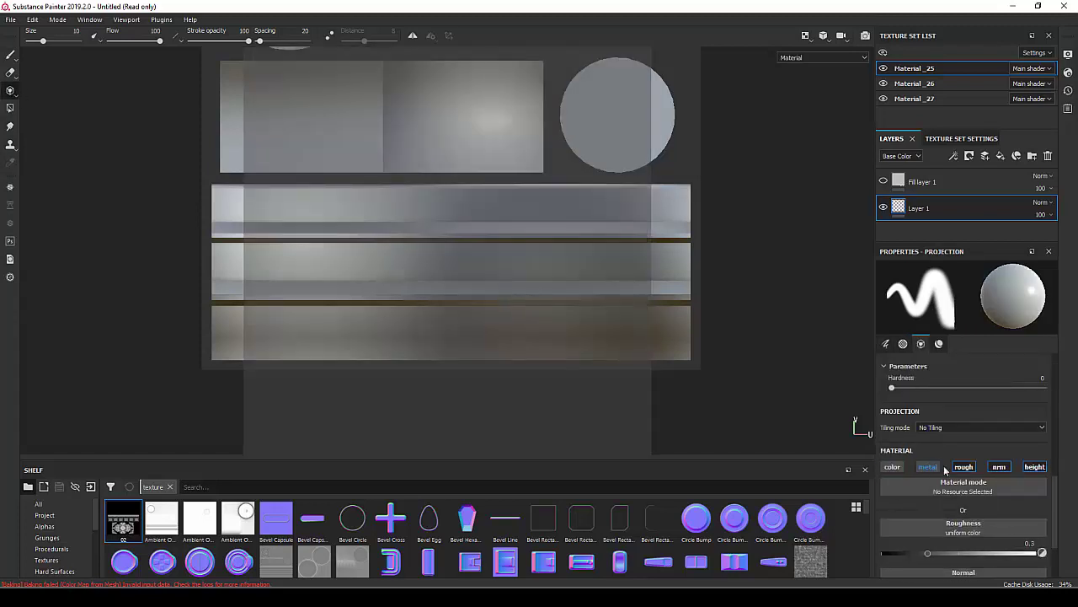
click(998, 467)
click(998, 468)
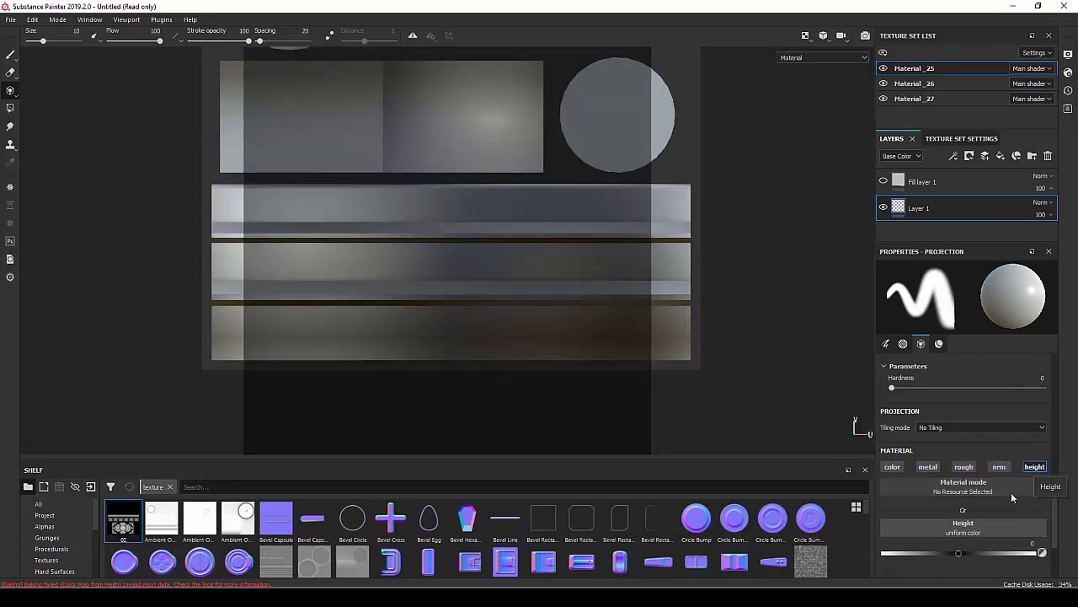
drag(131, 524, 924, 516)
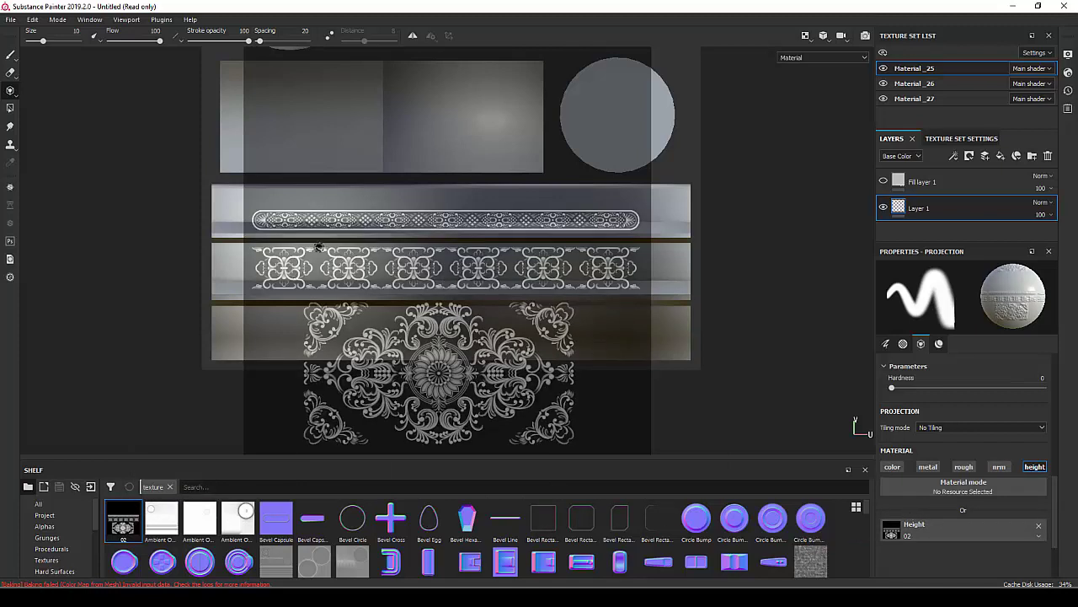
Zoom the 2D view, then scale, rotate and enlarge the 02 stencil over the second band.
scroll(409, 266, up, 1)
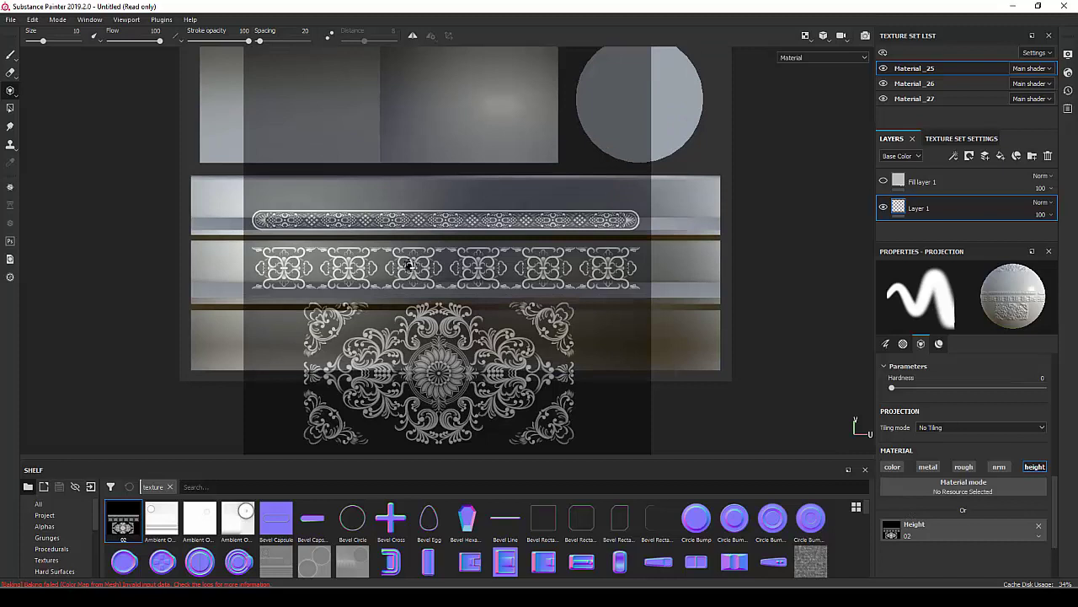
scroll(409, 264, up, 1)
middle_drag(409, 265, 447, 262)
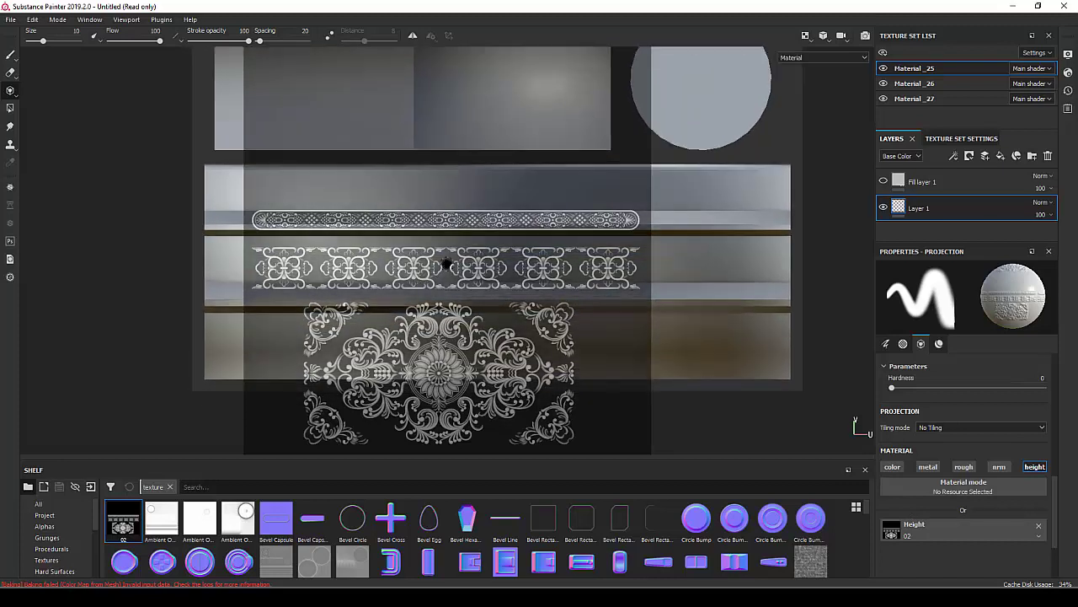
scroll(446, 265, up, 1)
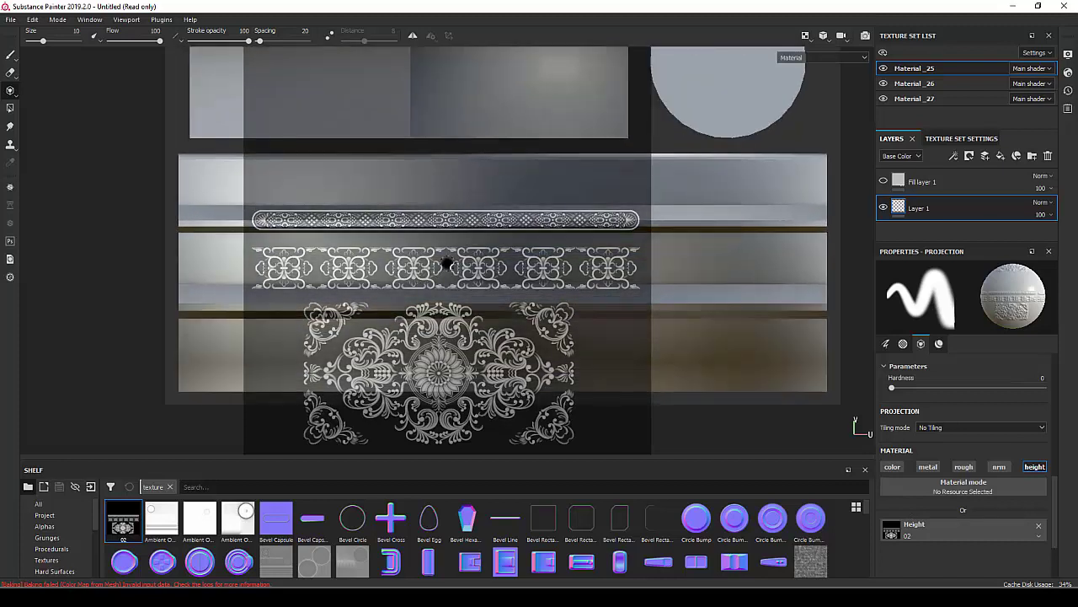
key(s)
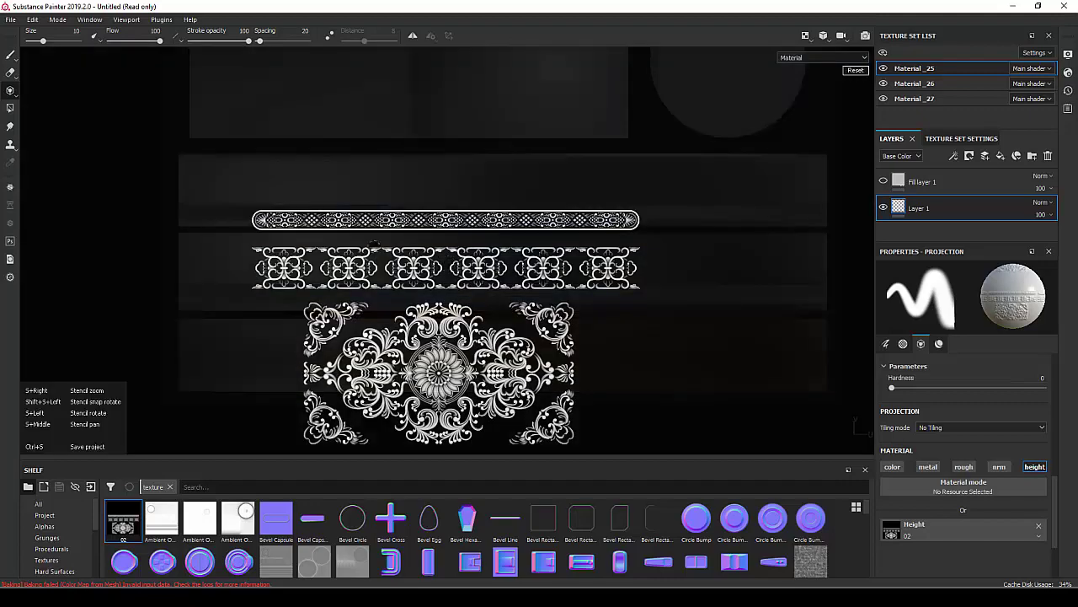
mouse_move(404, 305)
right_down()
mouse_move(411, 319)
mouse_move(410, 279)
right_up()
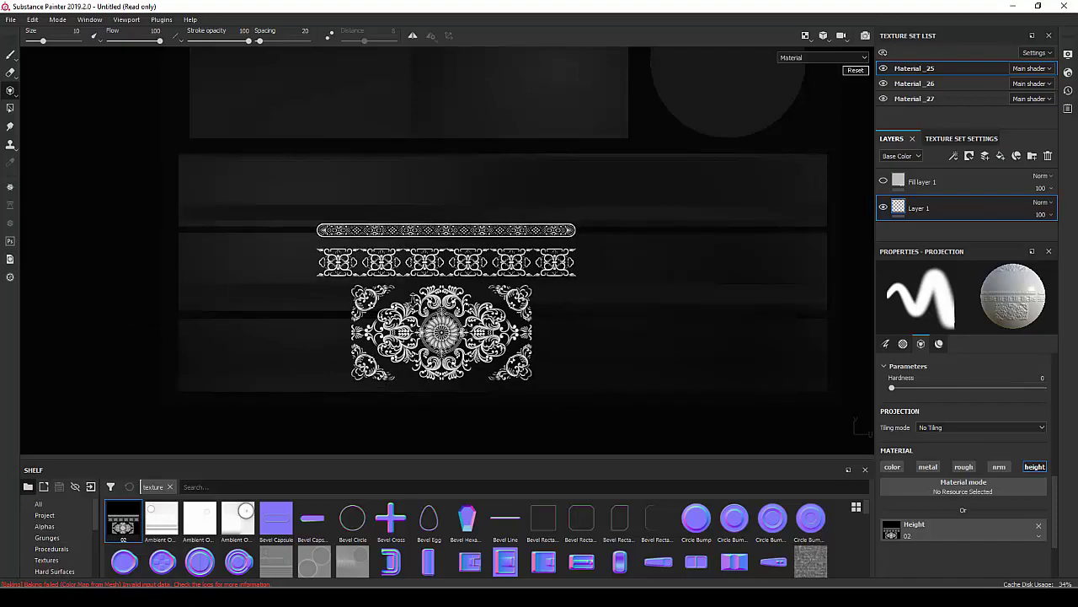
right_drag(410, 280, 421, 288)
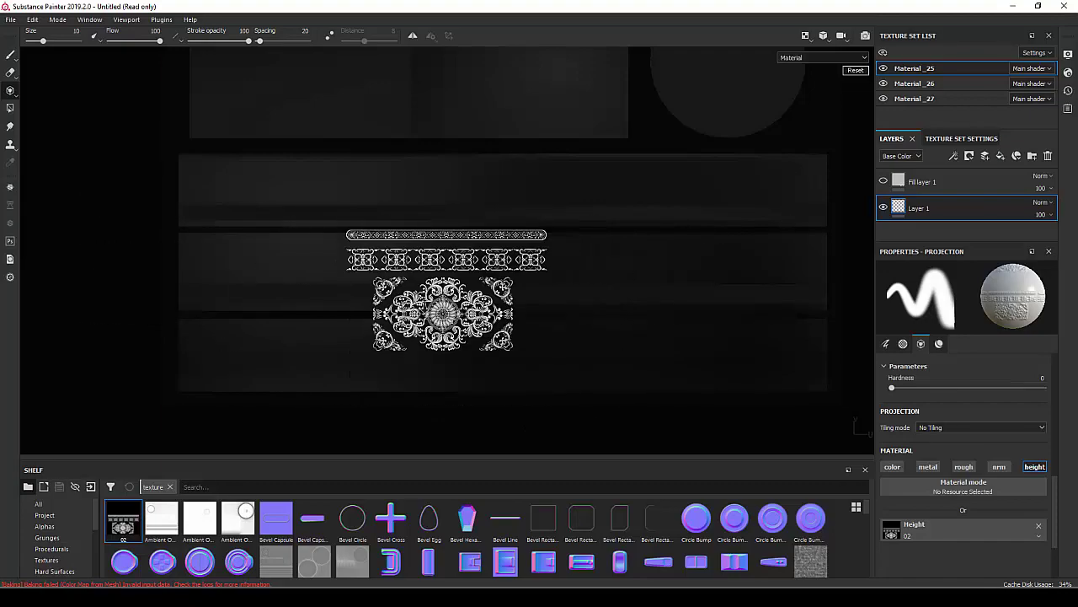
mouse_move(422, 291)
mouse_down()
mouse_move(455, 278)
mouse_move(439, 289)
mouse_up()
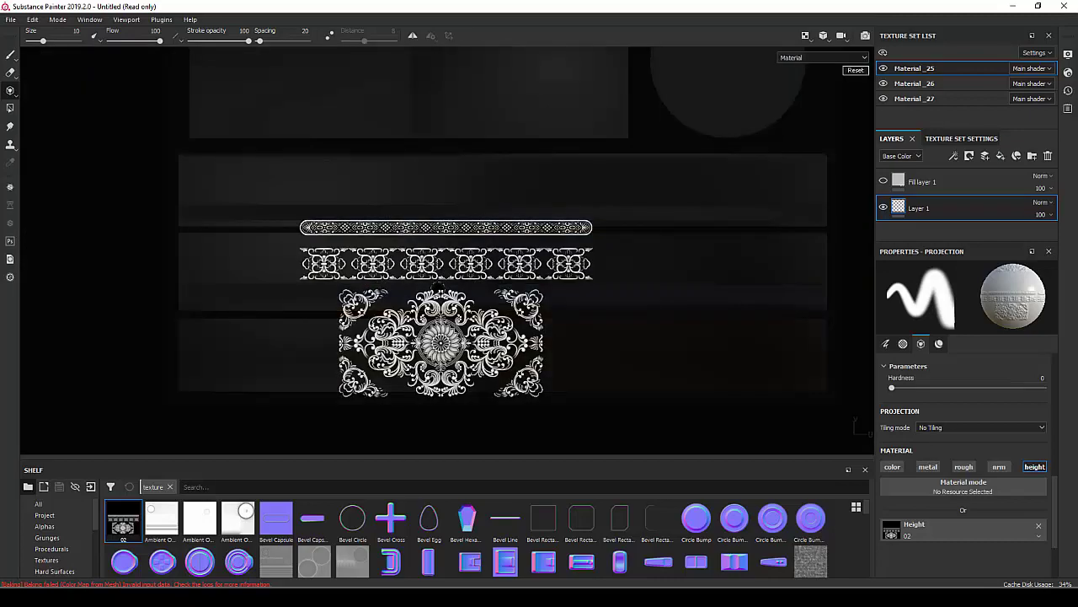
right_drag(438, 289, 334, 315)
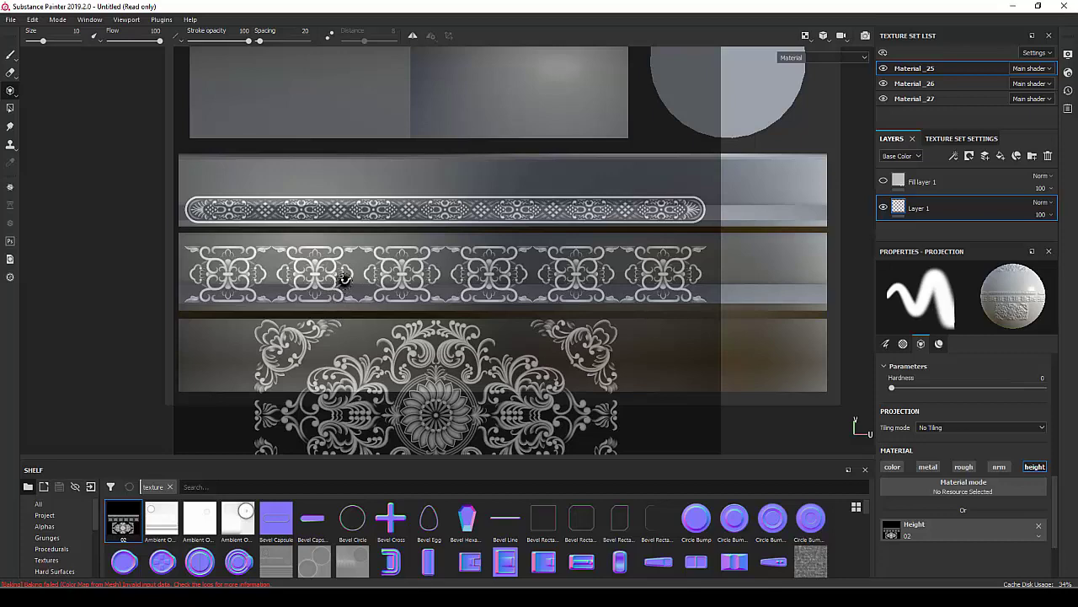
Align the UV layout under the stencil and paint the 02 ornament along the middle band.
mouse_move(341, 277)
middle_down()
mouse_move(361, 216)
mouse_move(353, 228)
middle_up()
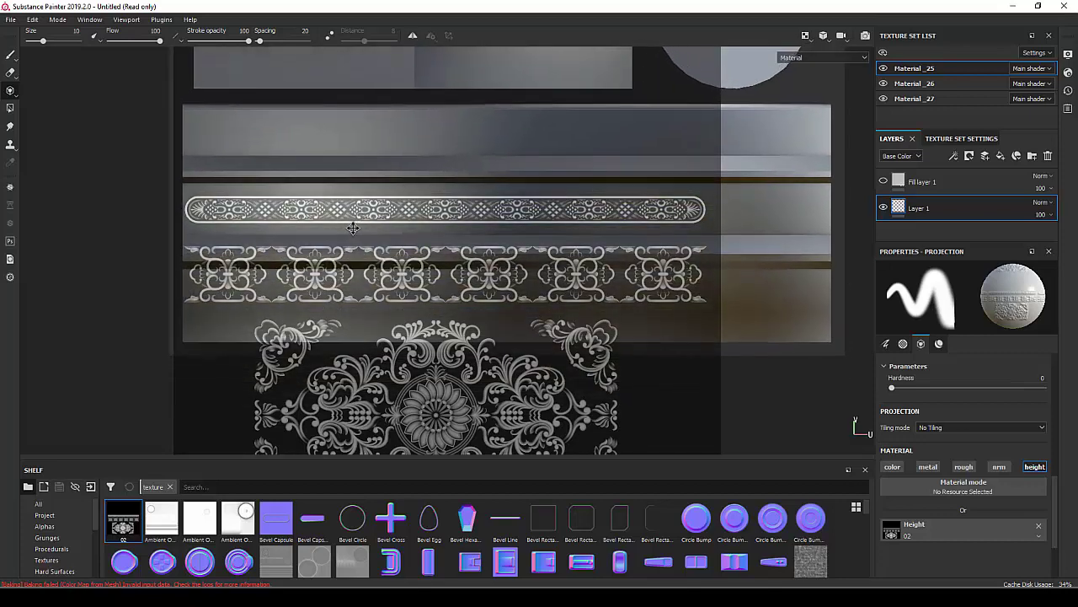
scroll(353, 227, down, 1)
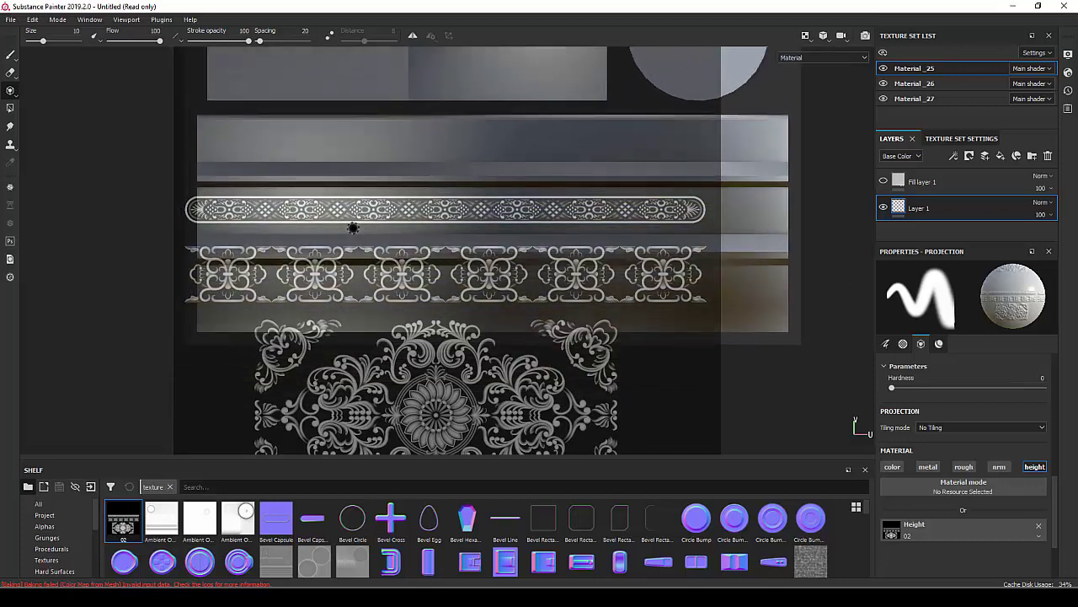
scroll(353, 228, down, 1)
middle_drag(353, 227, 332, 223)
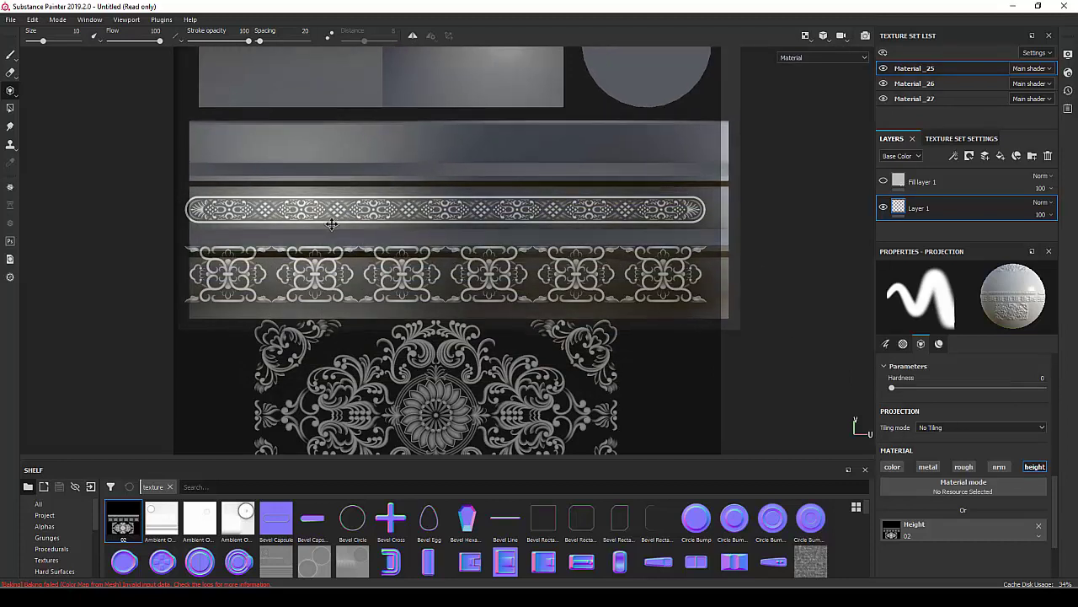
scroll(331, 223, down, 1)
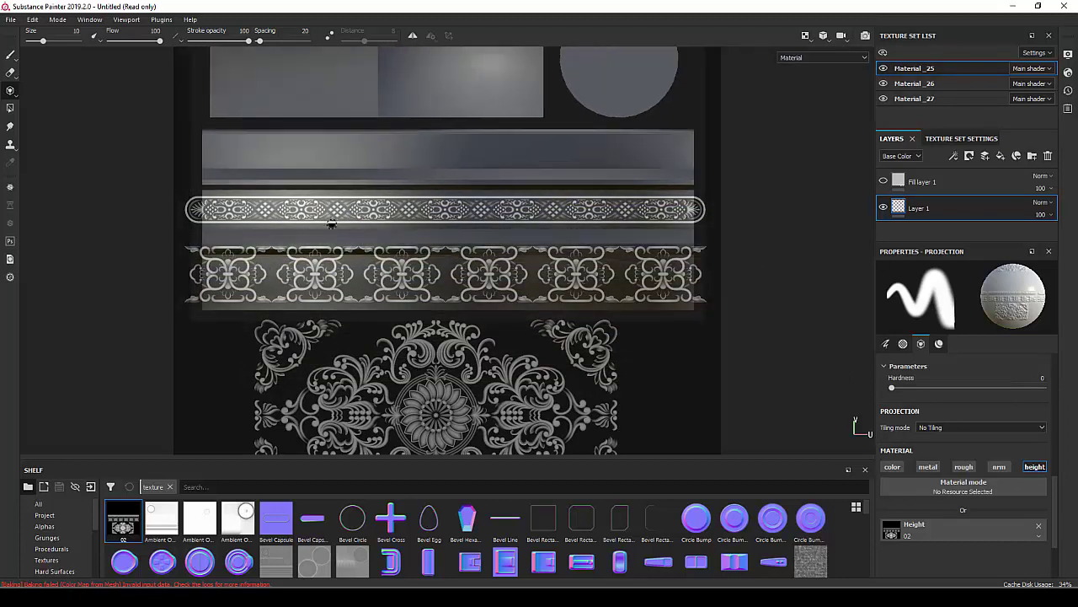
middle_drag(359, 226, 359, 226)
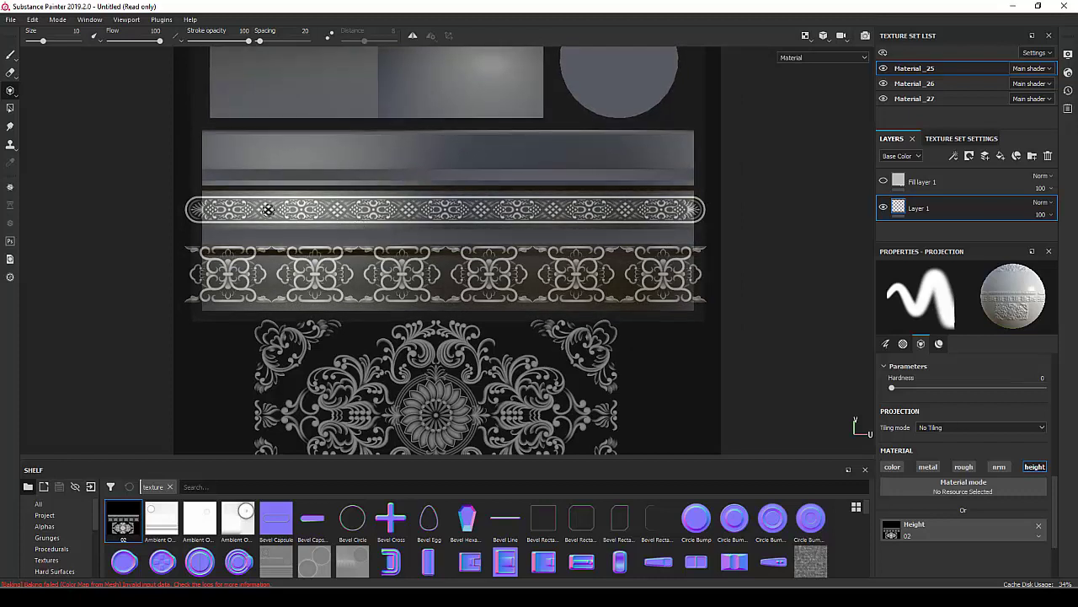
mouse_move(203, 202)
mouse_down()
mouse_move(698, 212)
mouse_move(238, 215)
mouse_move(665, 217)
mouse_move(367, 212)
mouse_up()
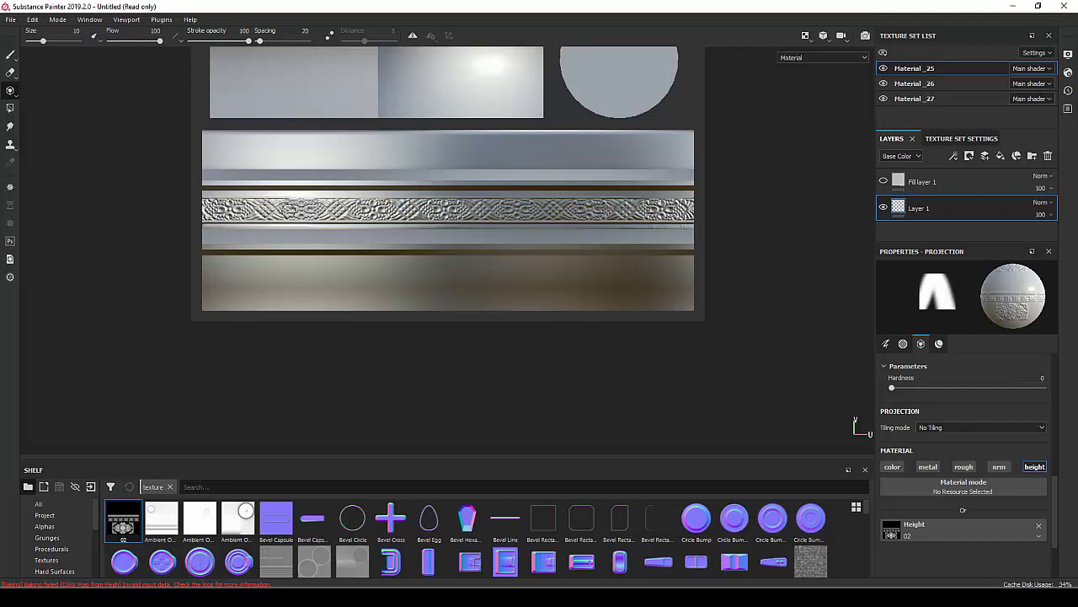
mouse_move(265, 197)
mouse_down()
mouse_move(210, 199)
mouse_move(701, 198)
mouse_move(577, 229)
mouse_move(217, 223)
mouse_move(694, 227)
mouse_up()
key(s)
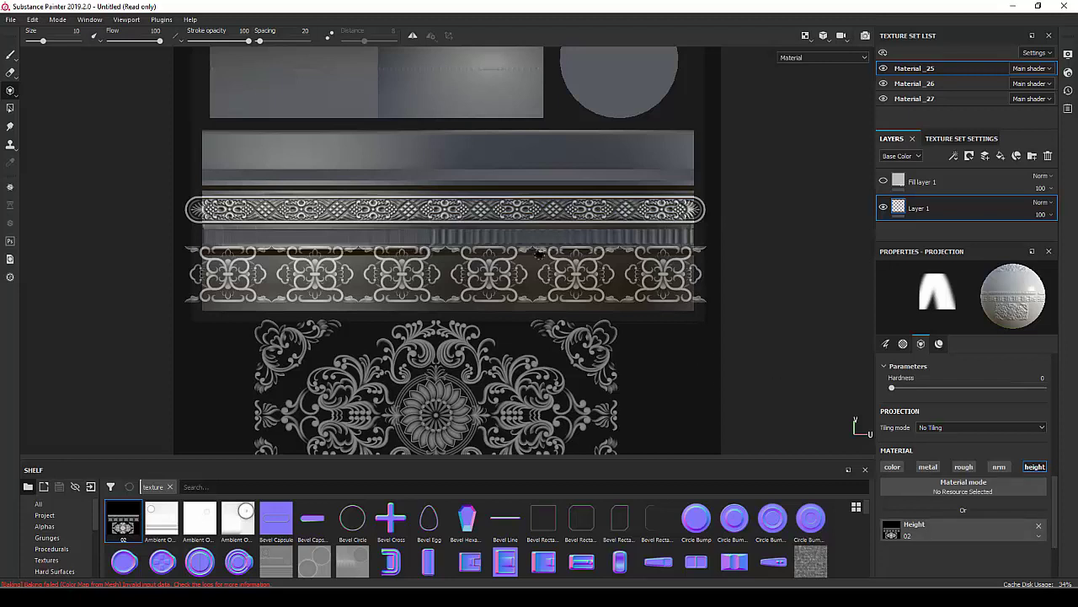
click(11, 55)
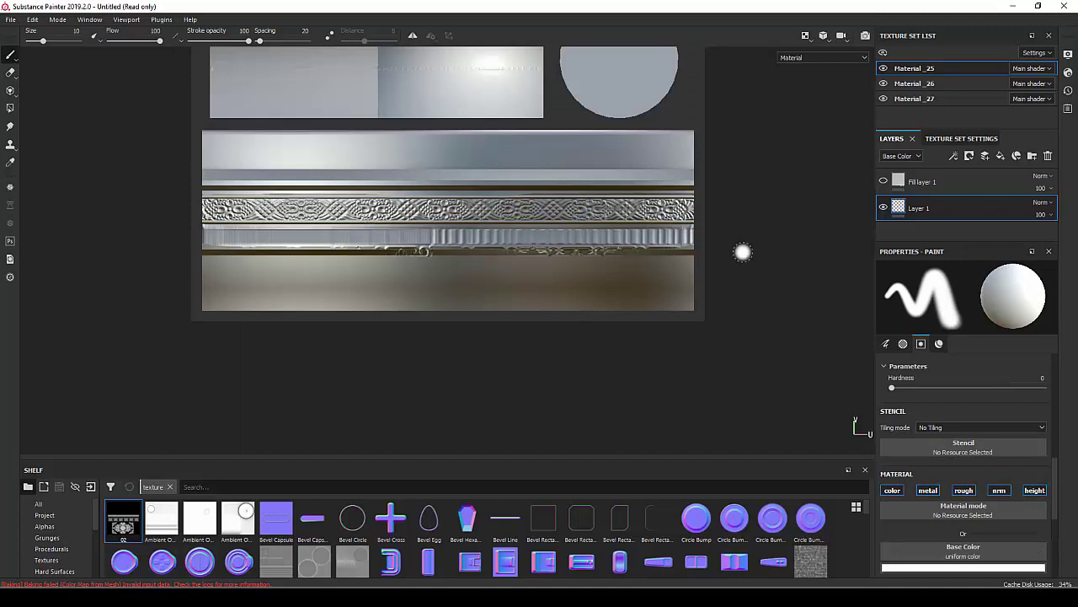
Add a black mask to Layer 1 and polygon-fill it across the middle strip only.
right_click(926, 197)
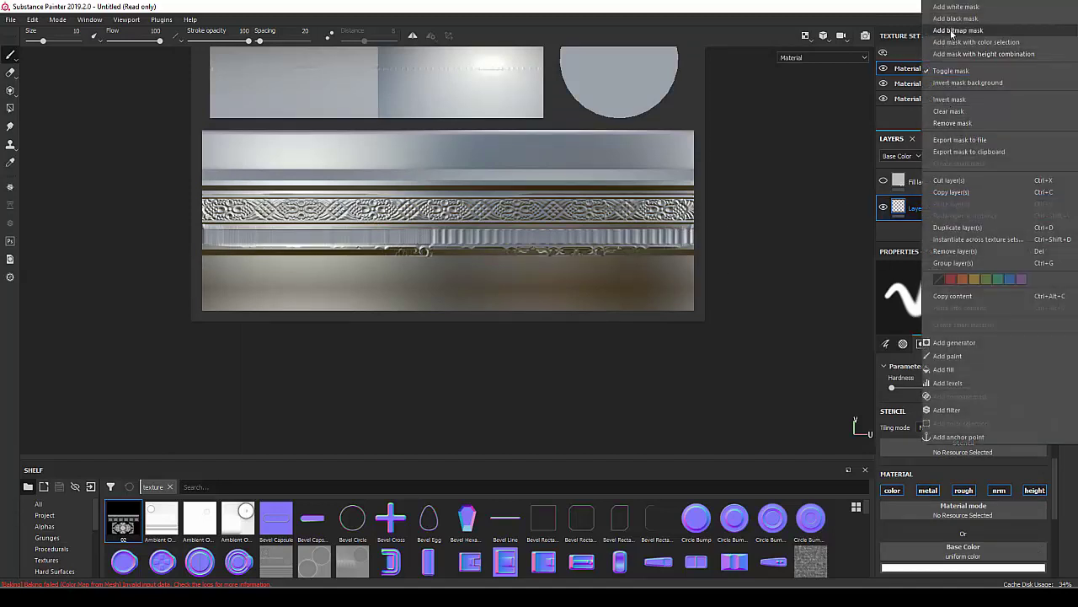
click(956, 18)
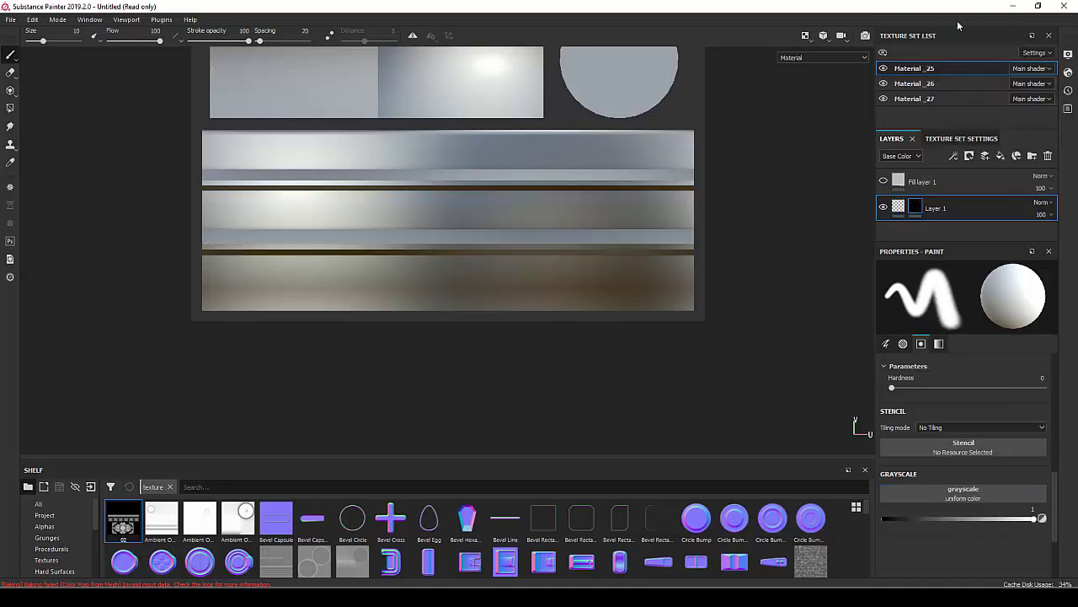
click(10, 108)
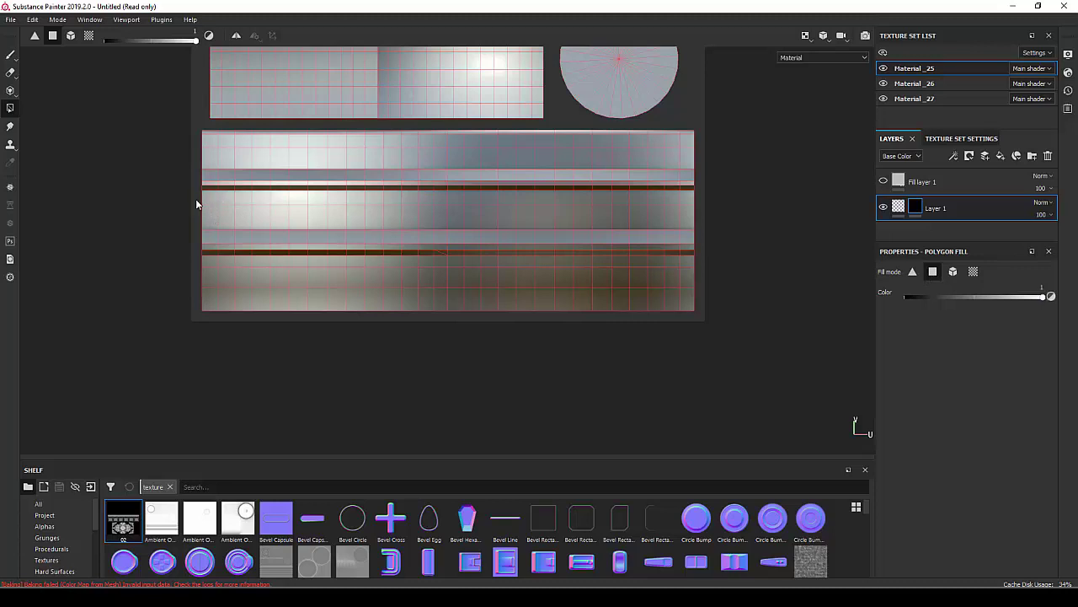
drag(245, 209, 692, 215)
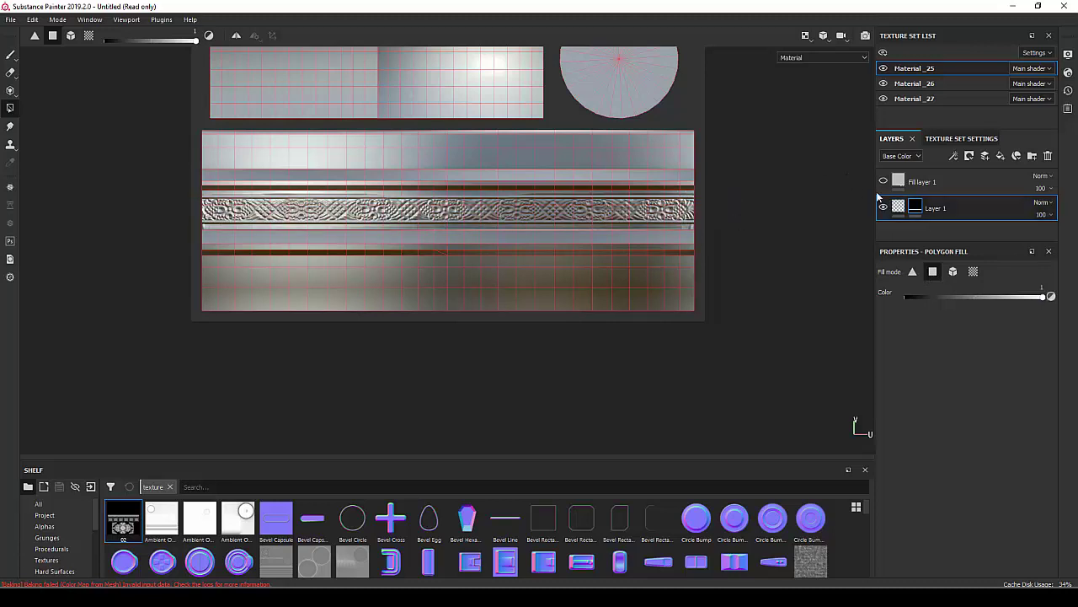
click(10, 54)
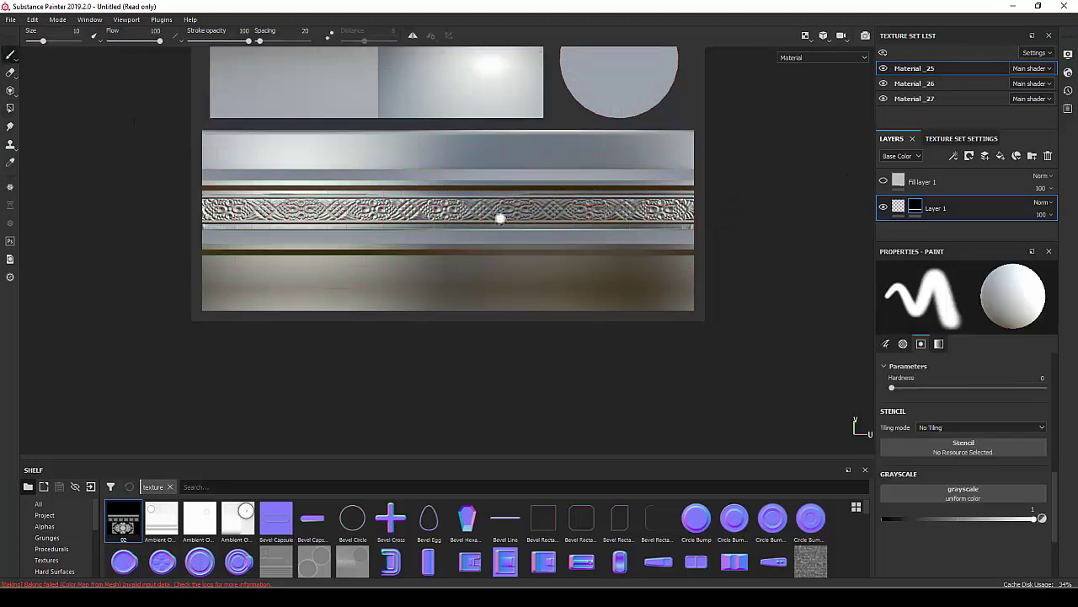
Add a new paint layer and enable color, metallic, roughness and normal in the projection.
click(987, 156)
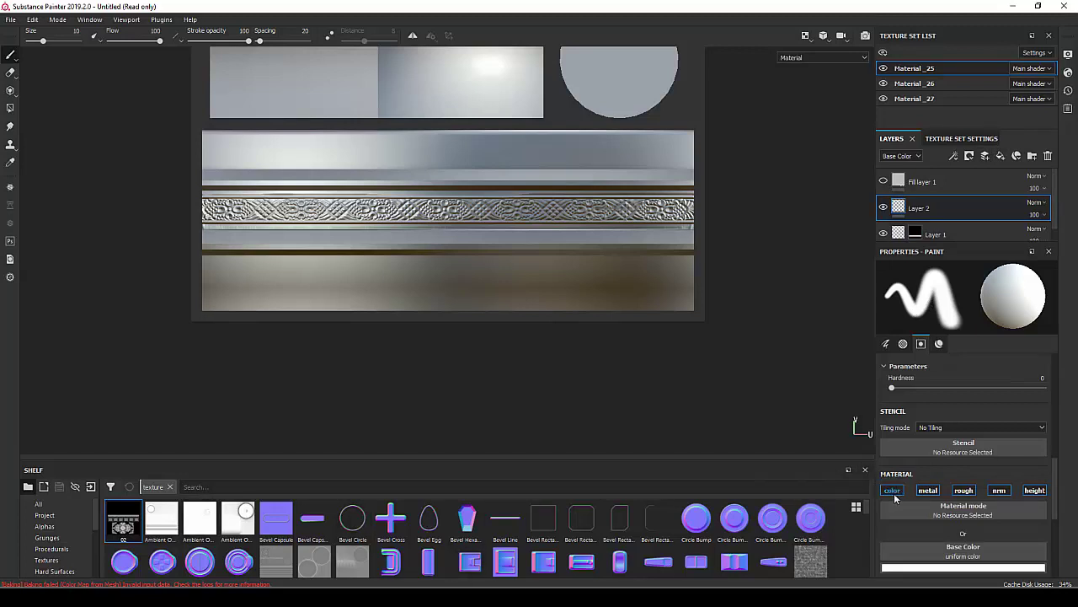
click(11, 91)
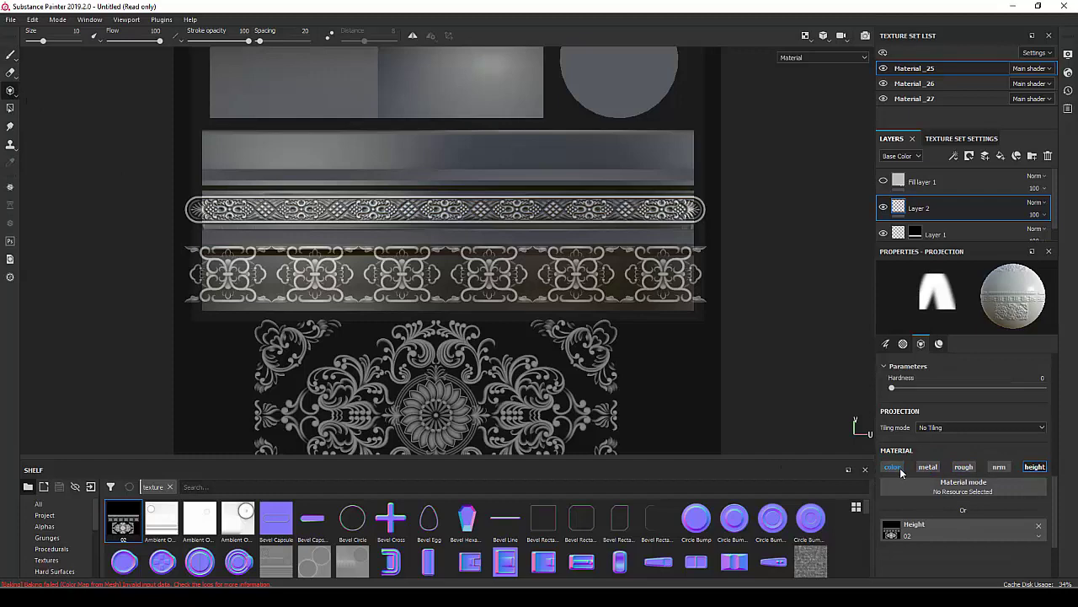
click(893, 466)
click(928, 466)
click(963, 466)
click(998, 466)
scroll(990, 465, down, 1)
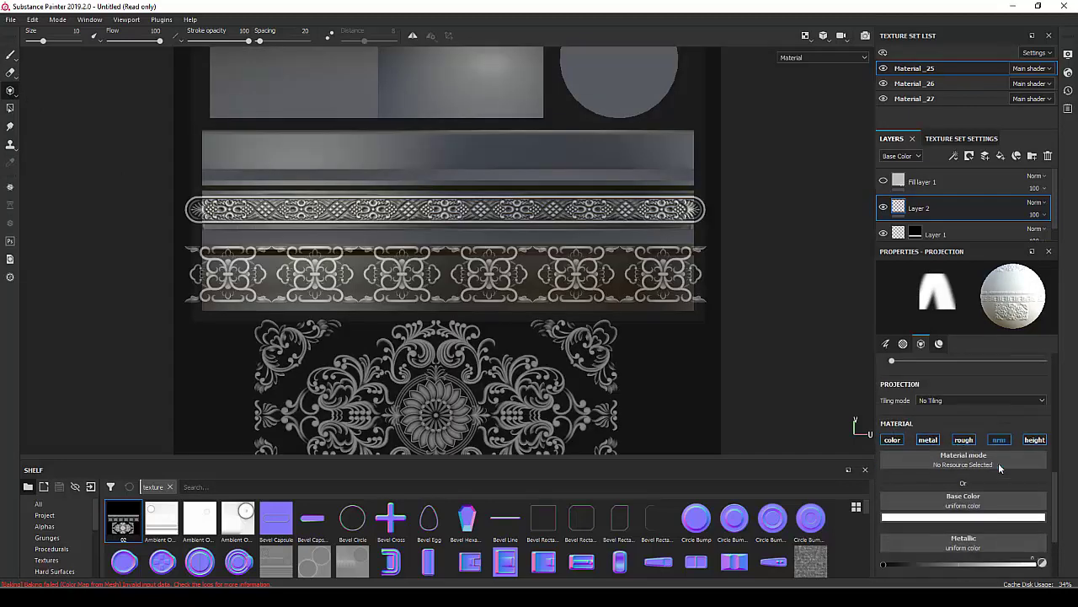
scroll(998, 465, up, 1)
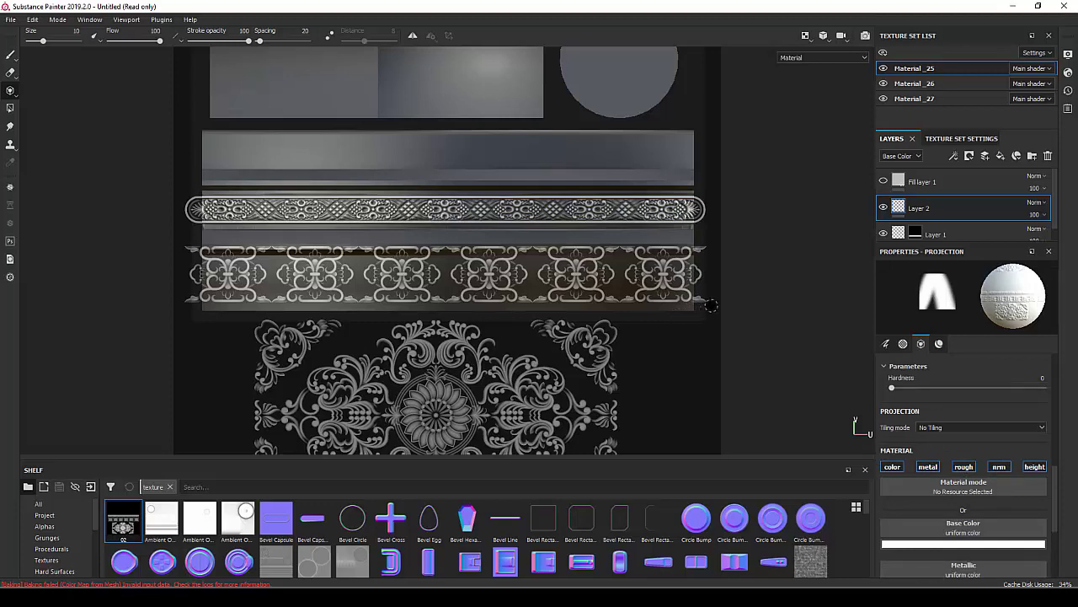
Align the lower band, set brush size 25.88 and paint the ornate pattern across it.
alt+middle_drag(711, 294, 703, 293)
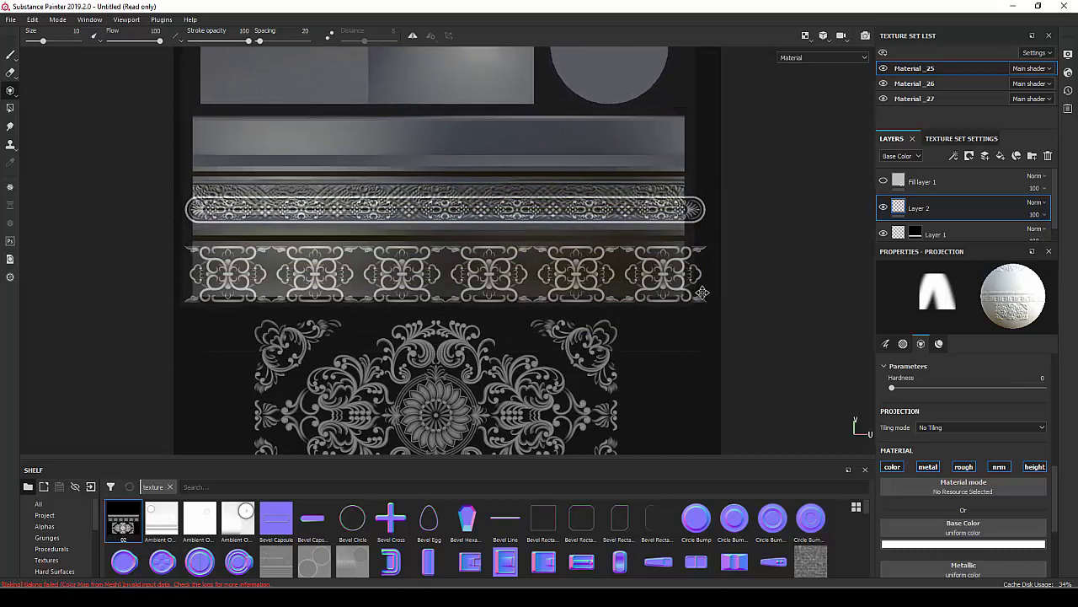
alt+right_drag(704, 293, 715, 315)
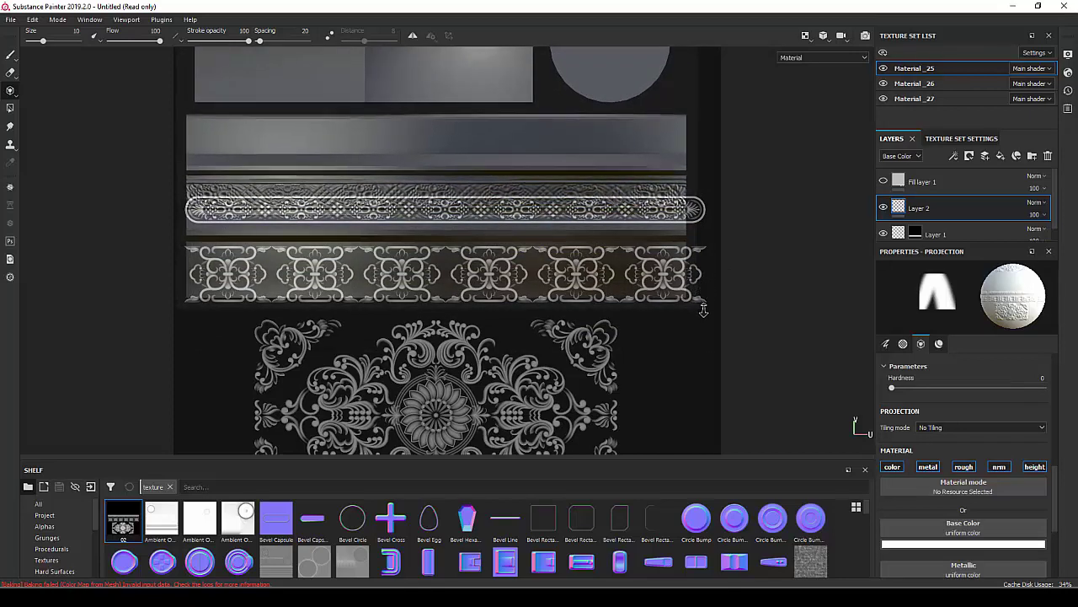
alt+middle_drag(715, 315, 721, 318)
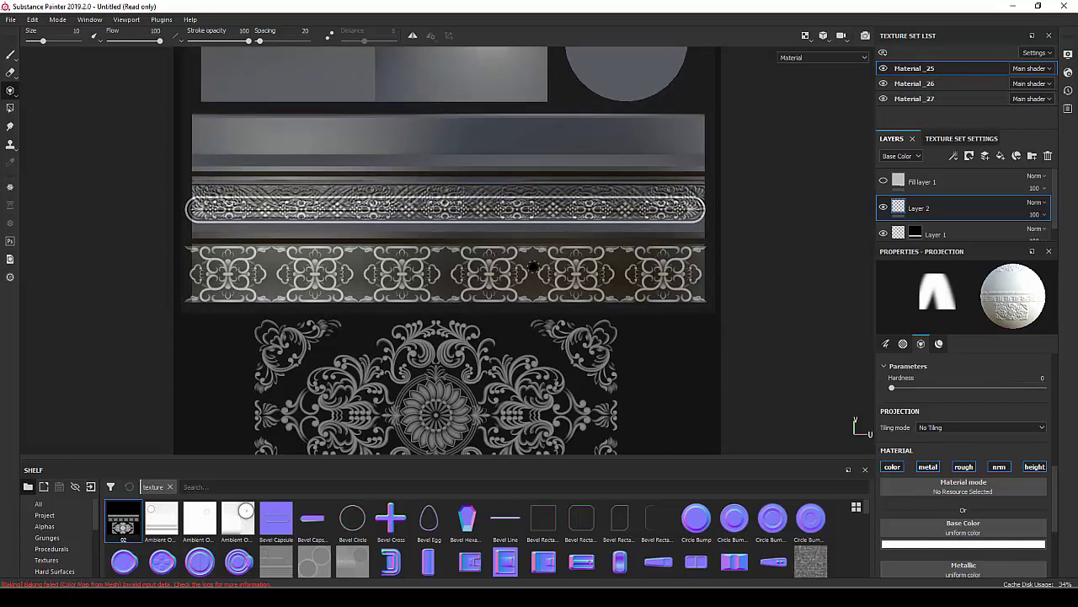
scroll(903, 426, up, 2)
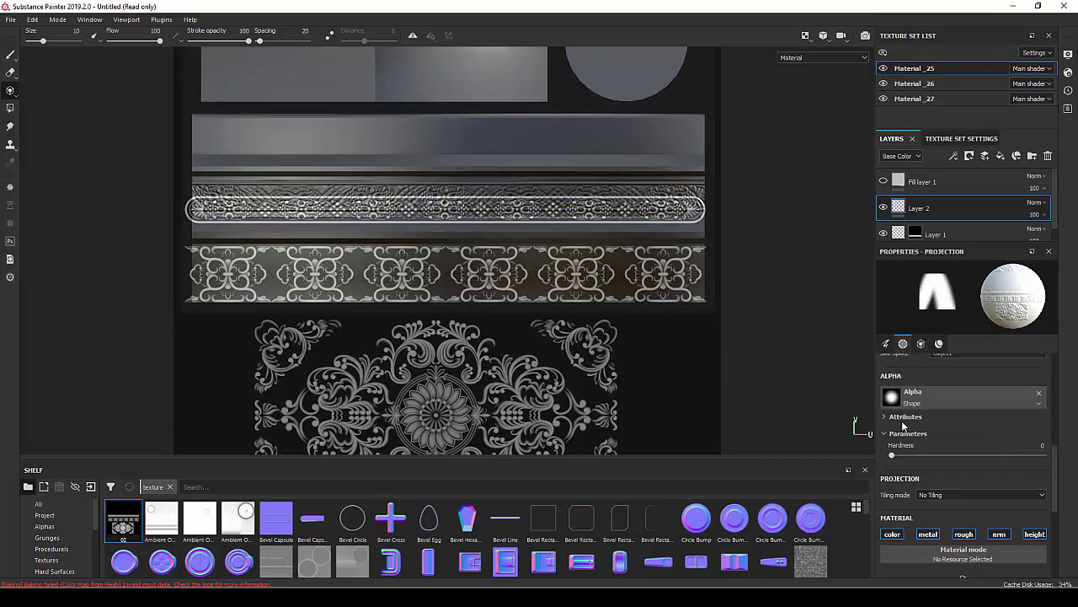
scroll(904, 427, up, 1)
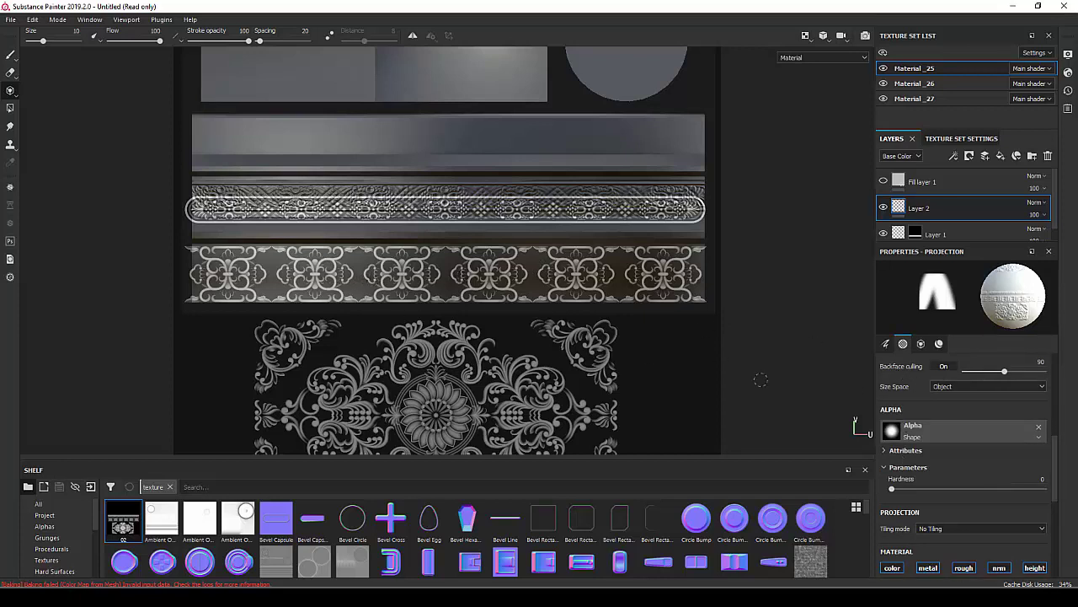
right_click(231, 275)
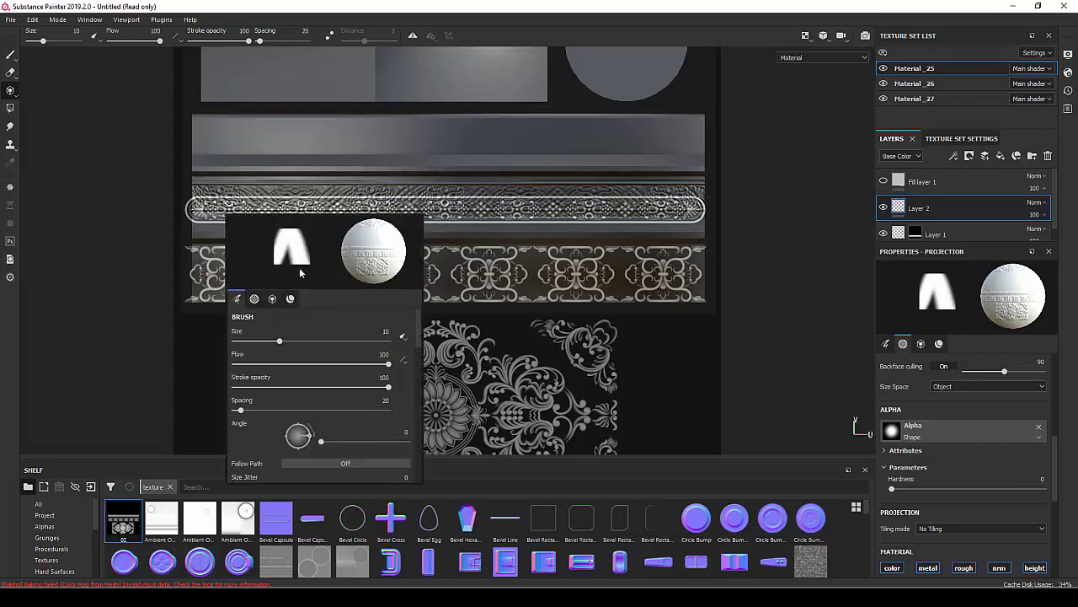
drag(286, 343, 310, 339)
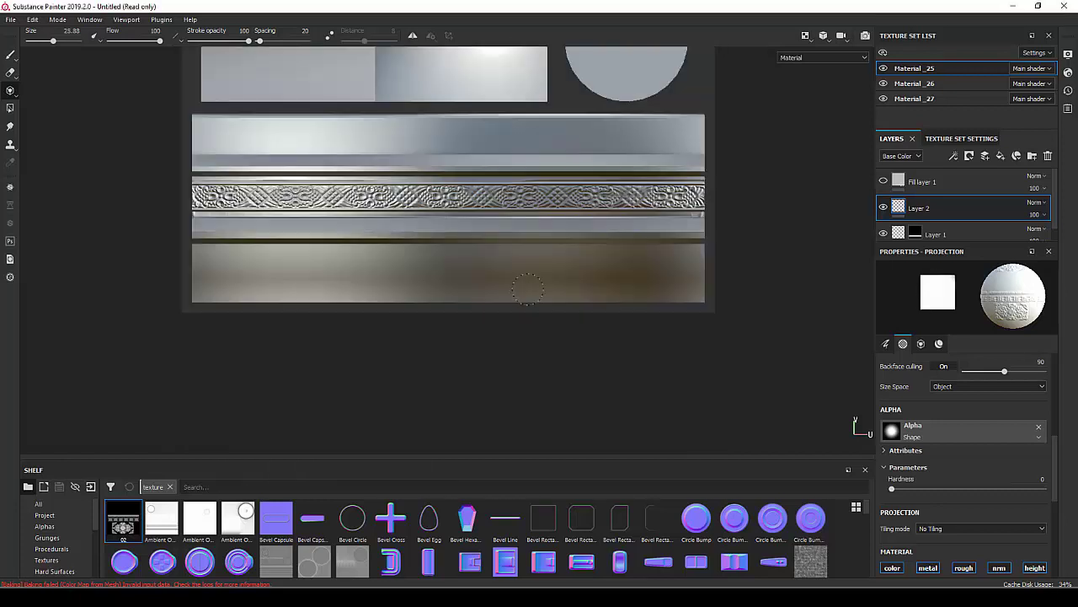
mouse_move(580, 295)
mouse_down()
mouse_move(199, 284)
mouse_move(764, 284)
mouse_move(195, 282)
mouse_up()
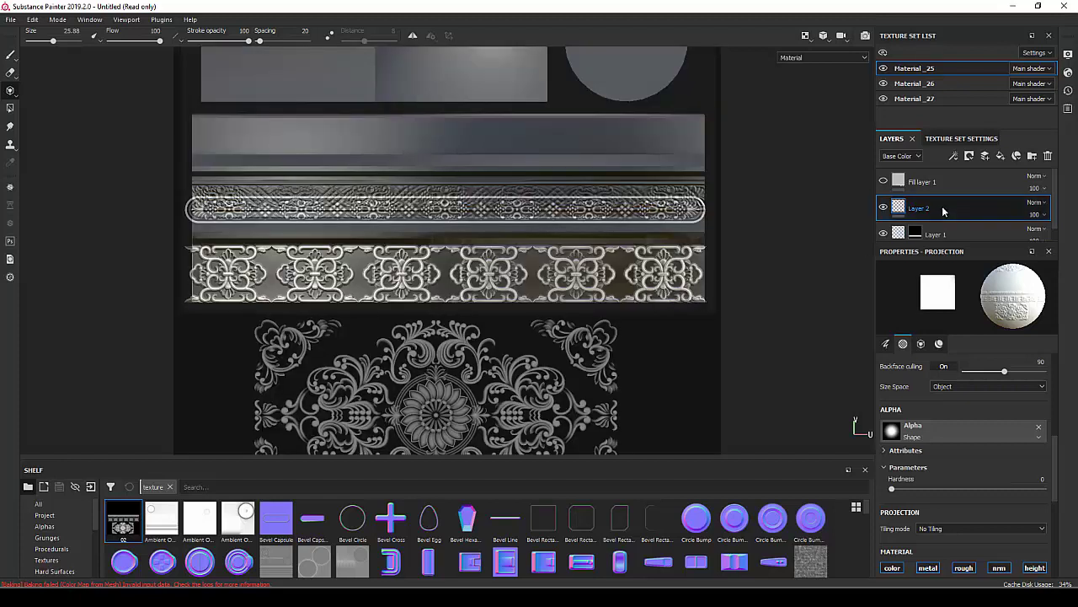
right_click(928, 209)
Give Layer 2 a black mask and polygon-fill it to reveal the ornament on the bottom strip.
click(957, 18)
key(1)
click(10, 107)
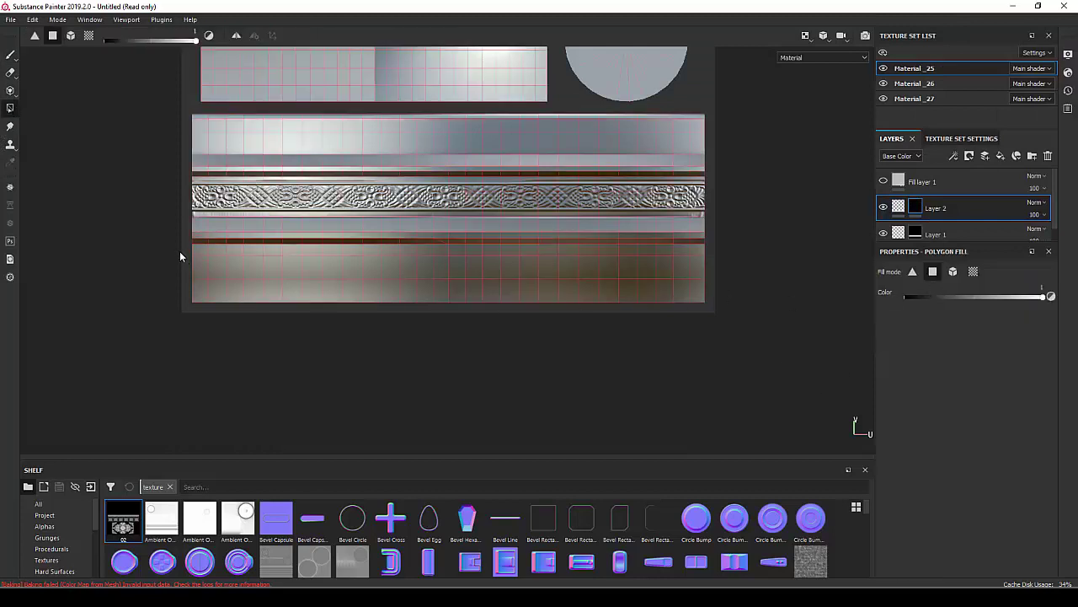
drag(180, 253, 724, 287)
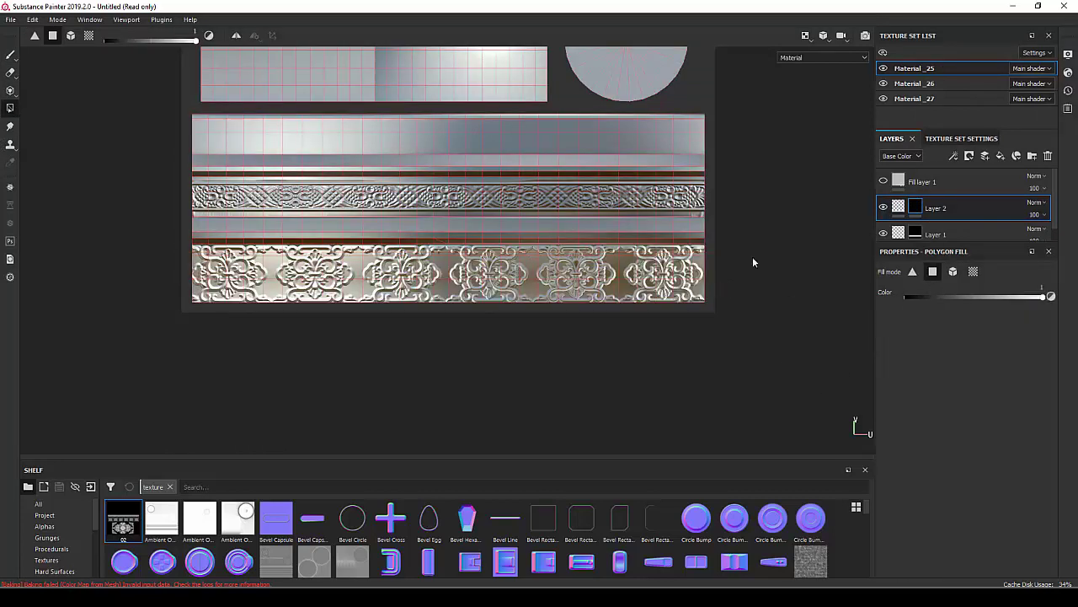
click(11, 55)
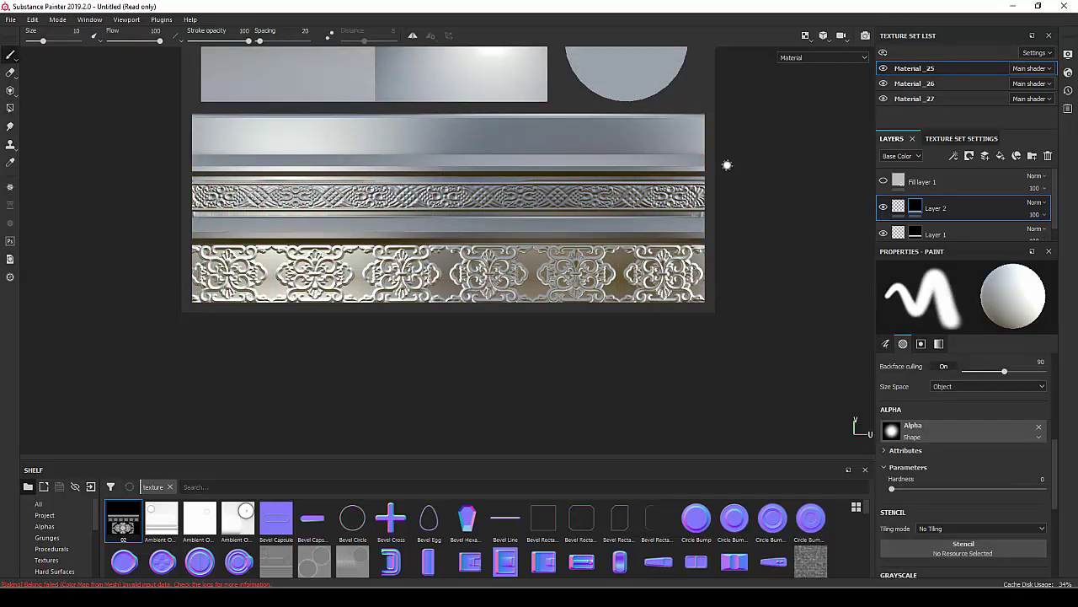
On new Layer 3, project the ornament as height only across the upper band.
key(3)
click(985, 156)
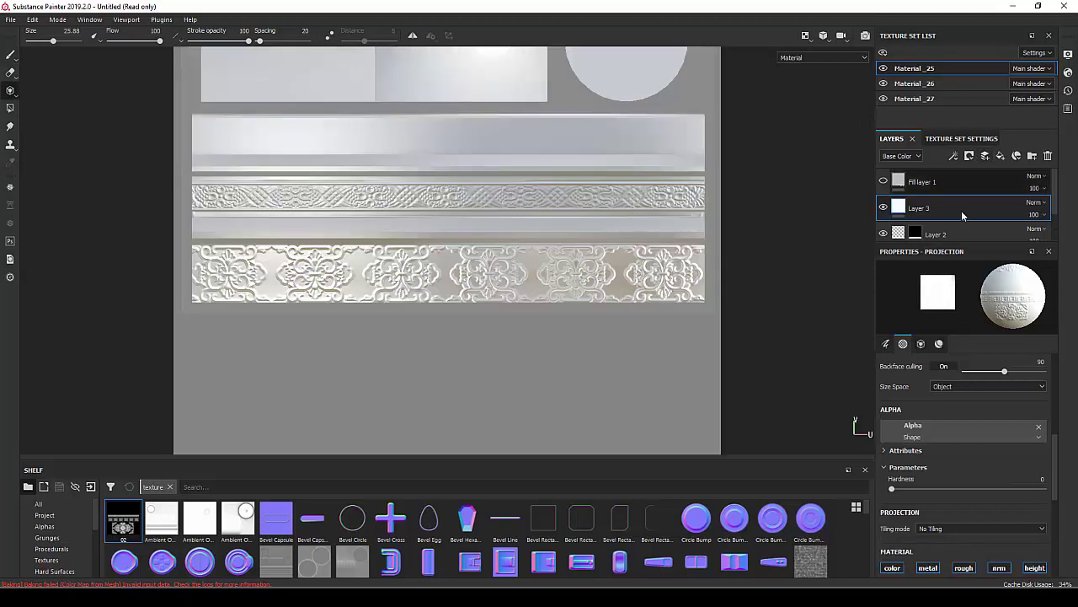
scroll(952, 530, down, 2)
click(892, 500)
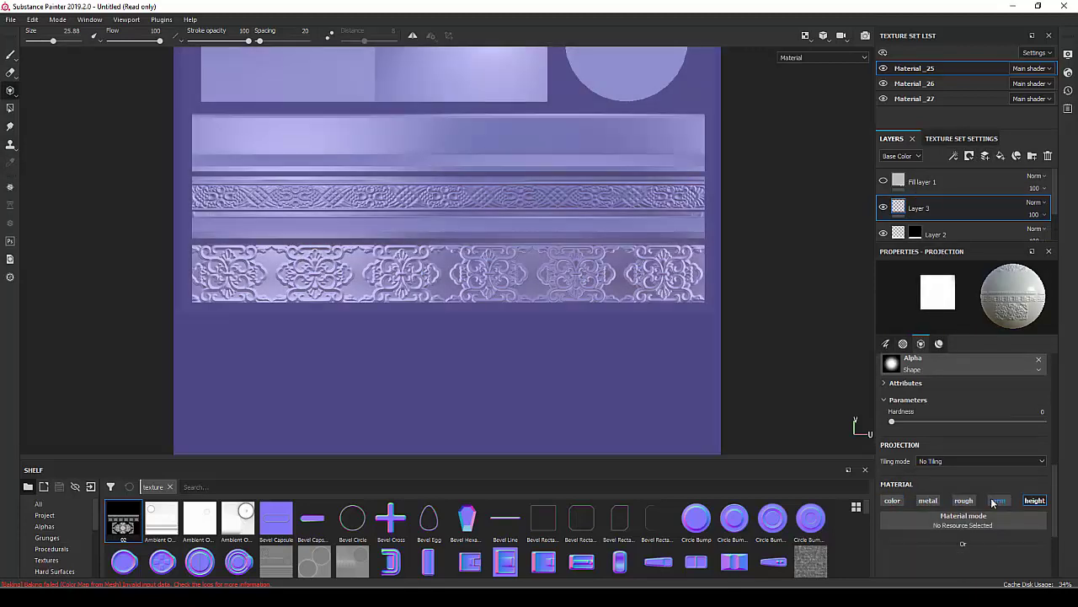
click(1035, 501)
scroll(1002, 501, down, 2)
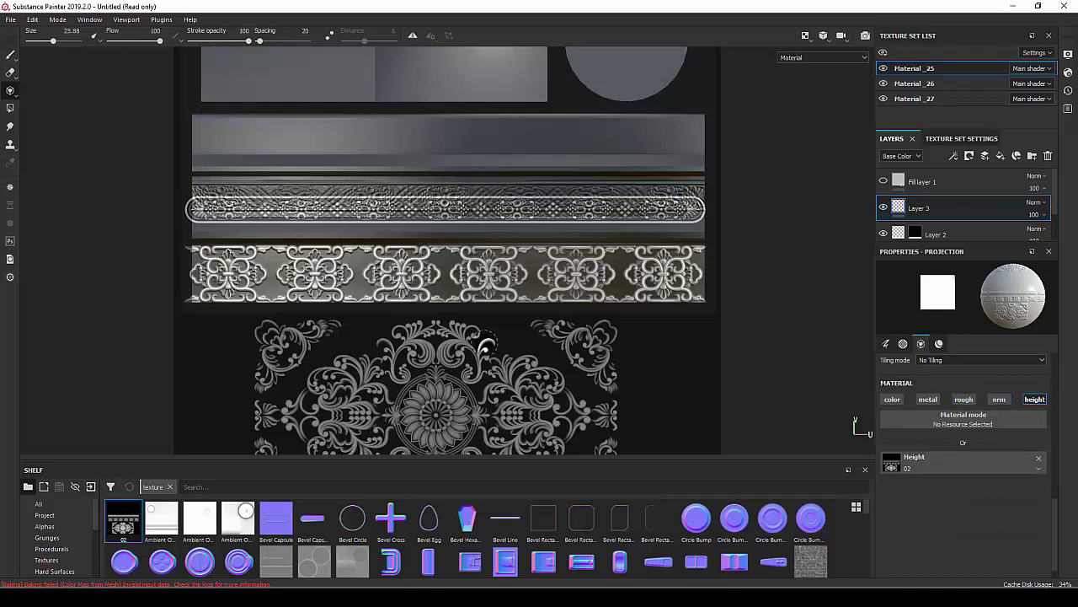
alt+middle_drag(444, 300, 441, 369)
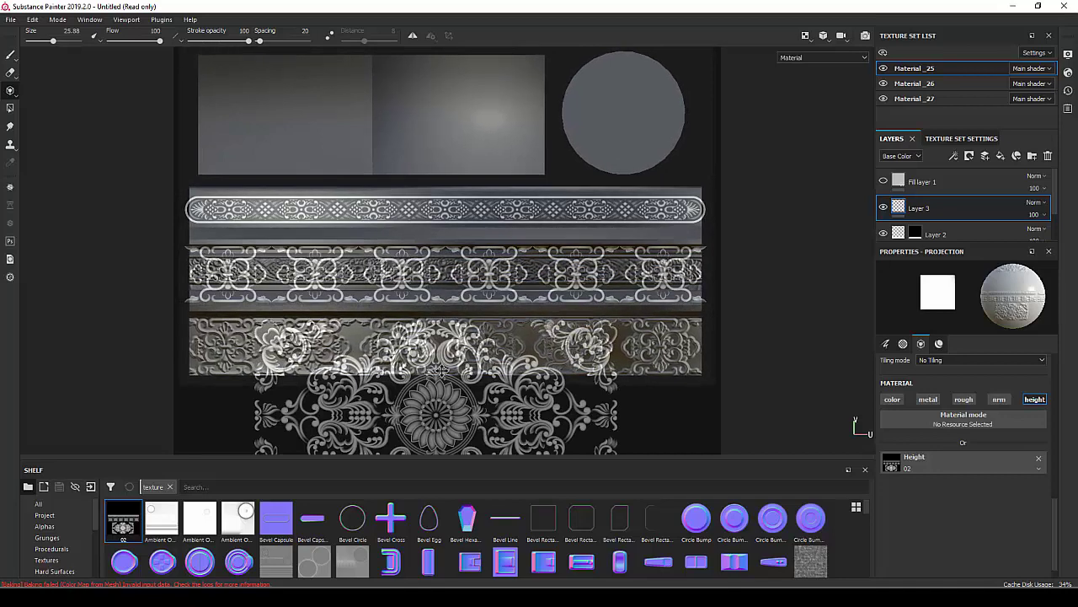
drag(179, 209, 697, 209)
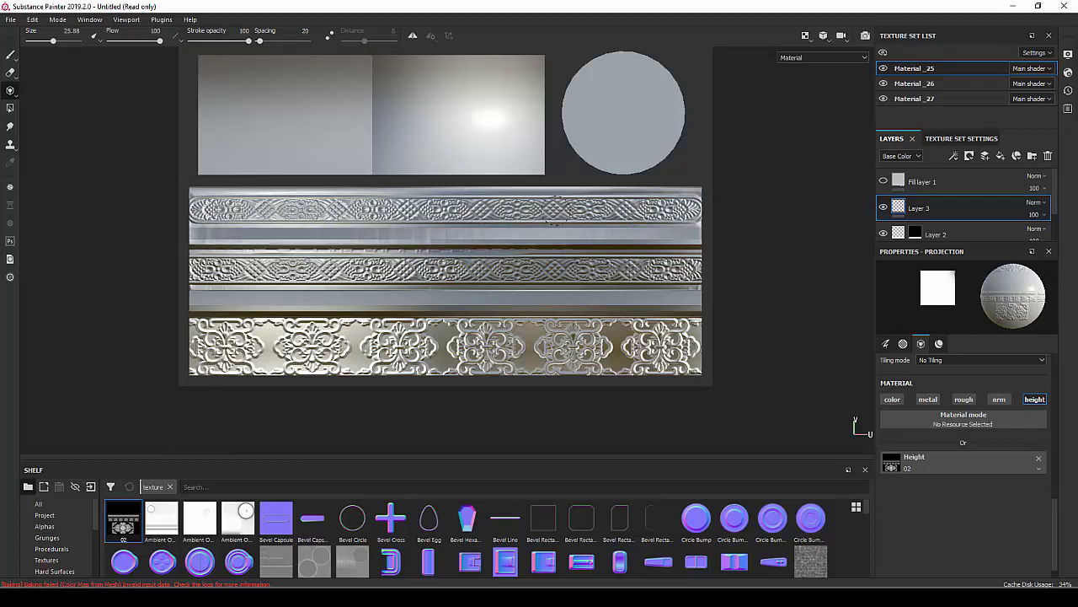
Black-mask Layer 3 and polygon-fill the upper strip so its ornament shows only there.
key(s)
right_click(915, 82)
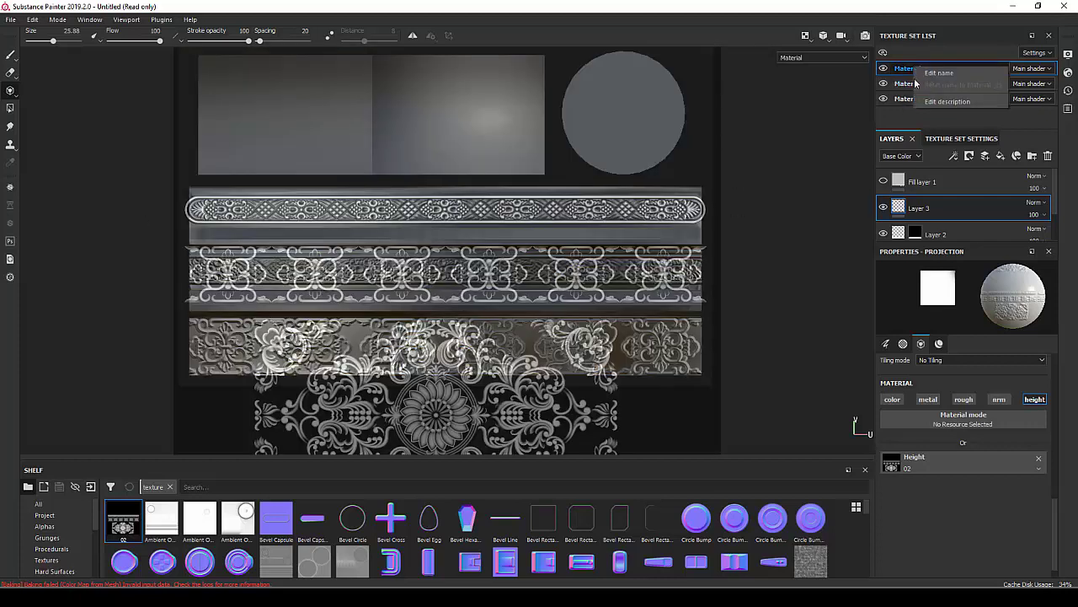
right_click(927, 208)
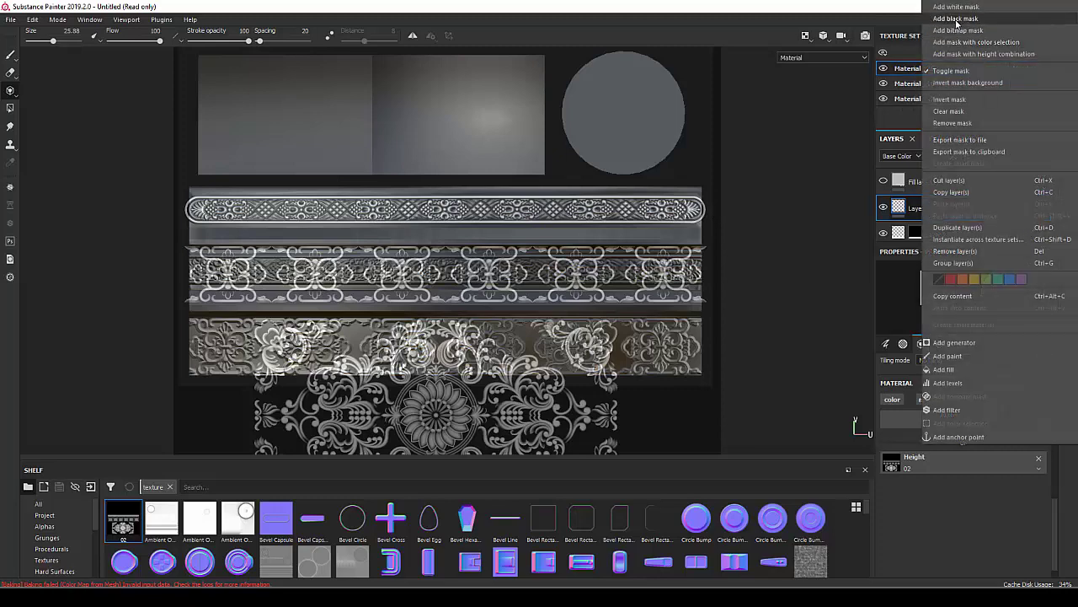
click(936, 25)
click(10, 108)
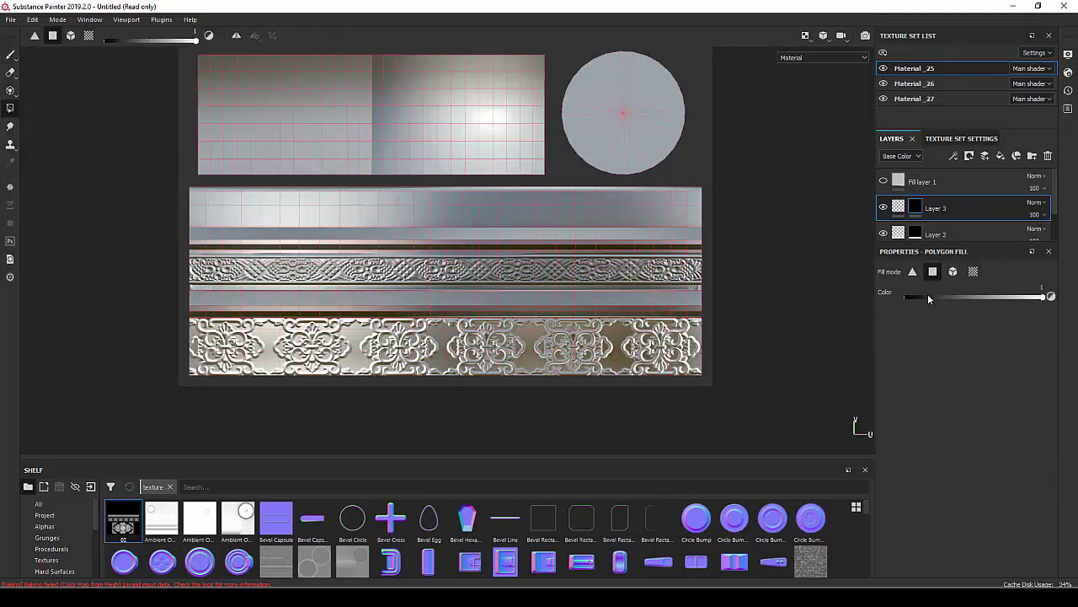
drag(181, 202, 755, 223)
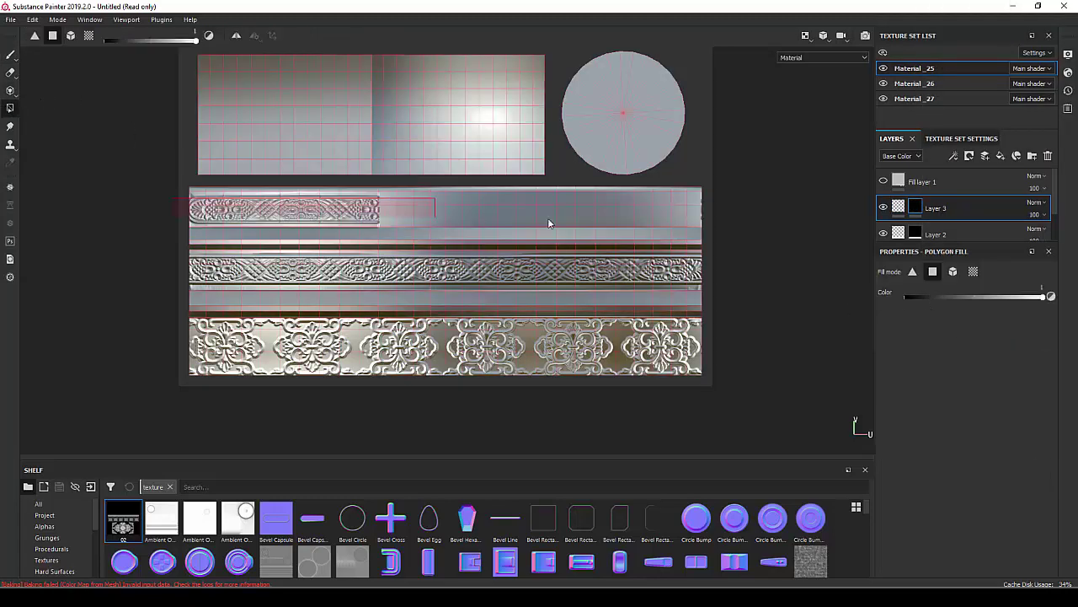
click(10, 57)
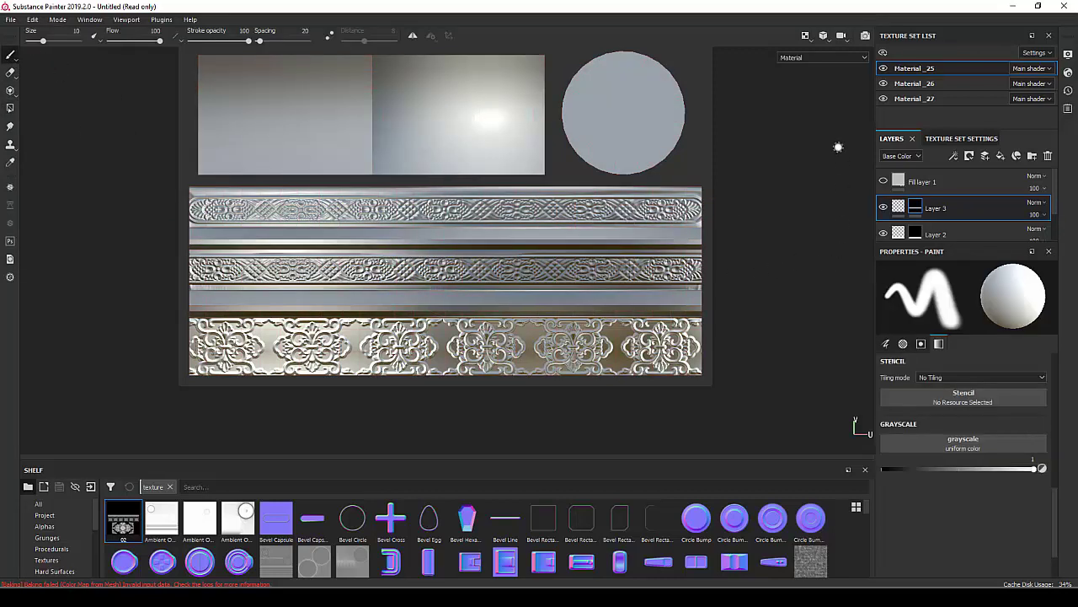
click(805, 36)
Show the bowl in 3D only and lower Layer 3's height opacity to about 66.
click(814, 71)
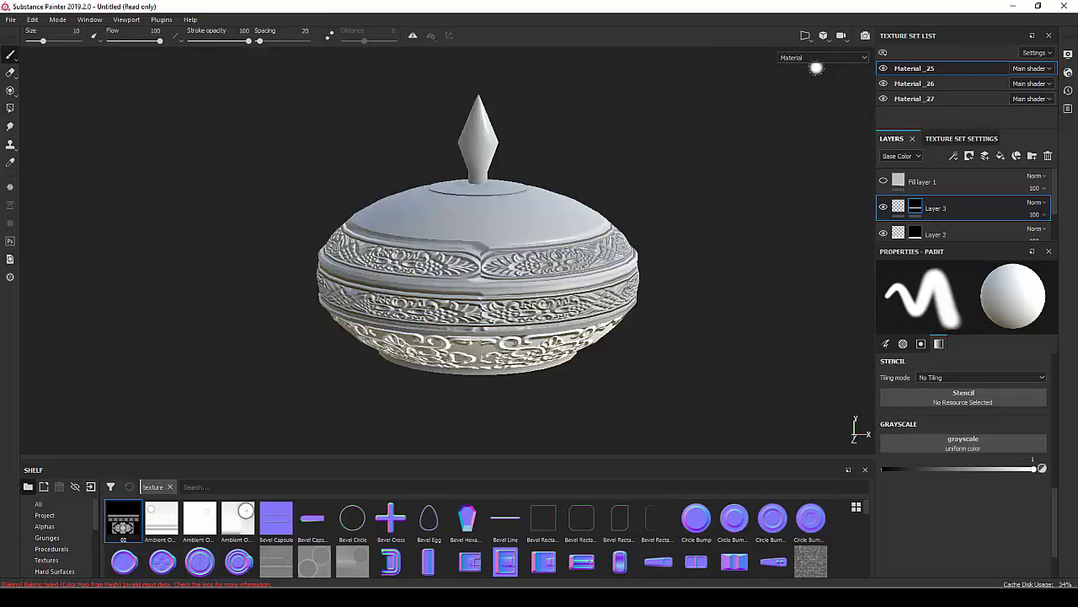
mouse_move(293, 308)
alt+mouse_down()
mouse_move(529, 291)
mouse_move(1076, 217)
alt+mouse_up()
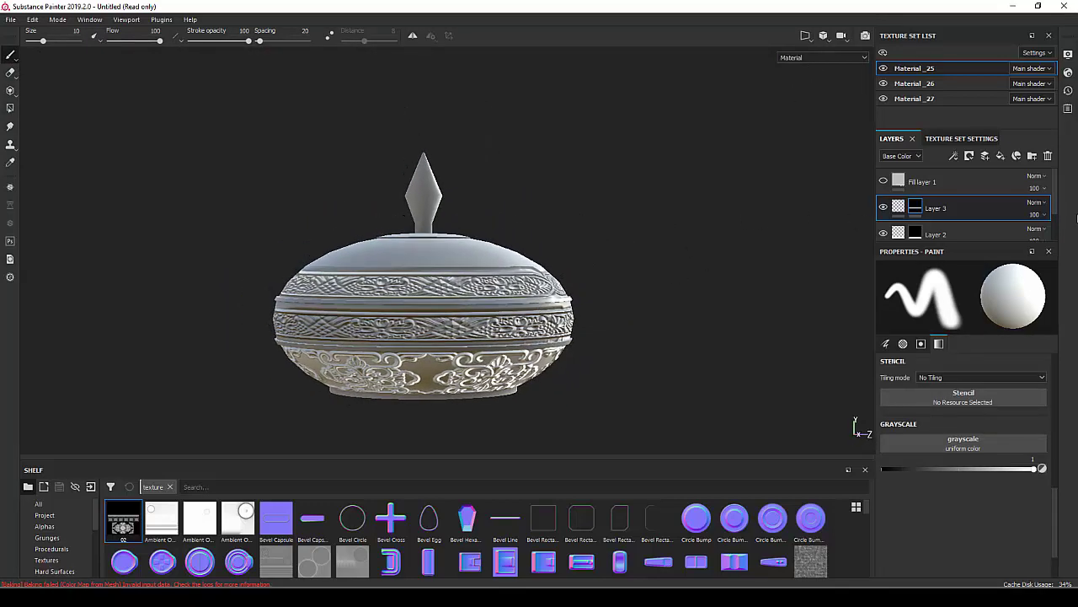
click(900, 156)
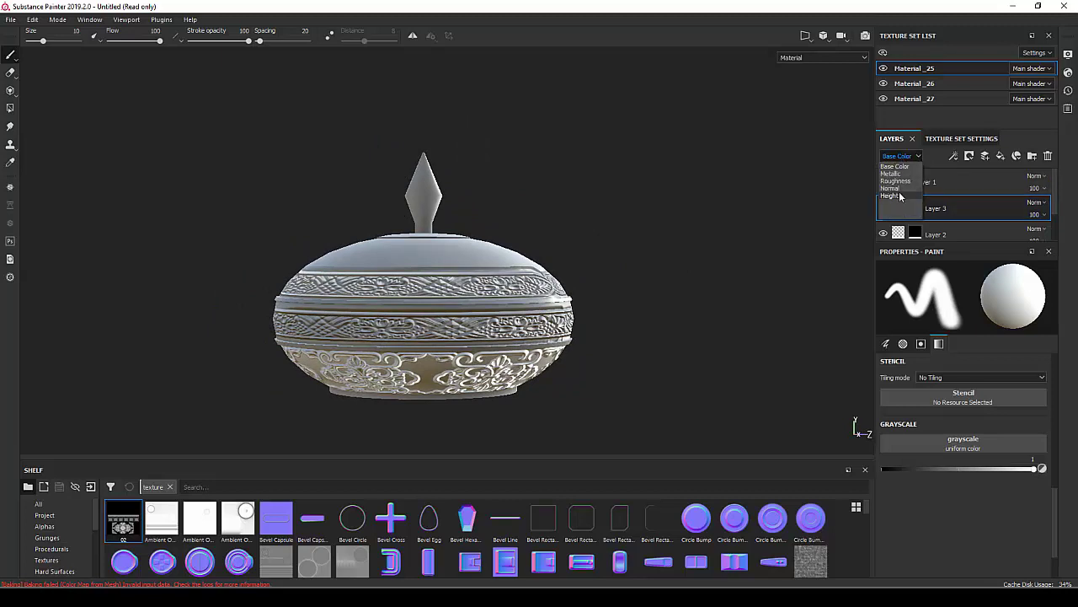
click(899, 198)
click(1045, 215)
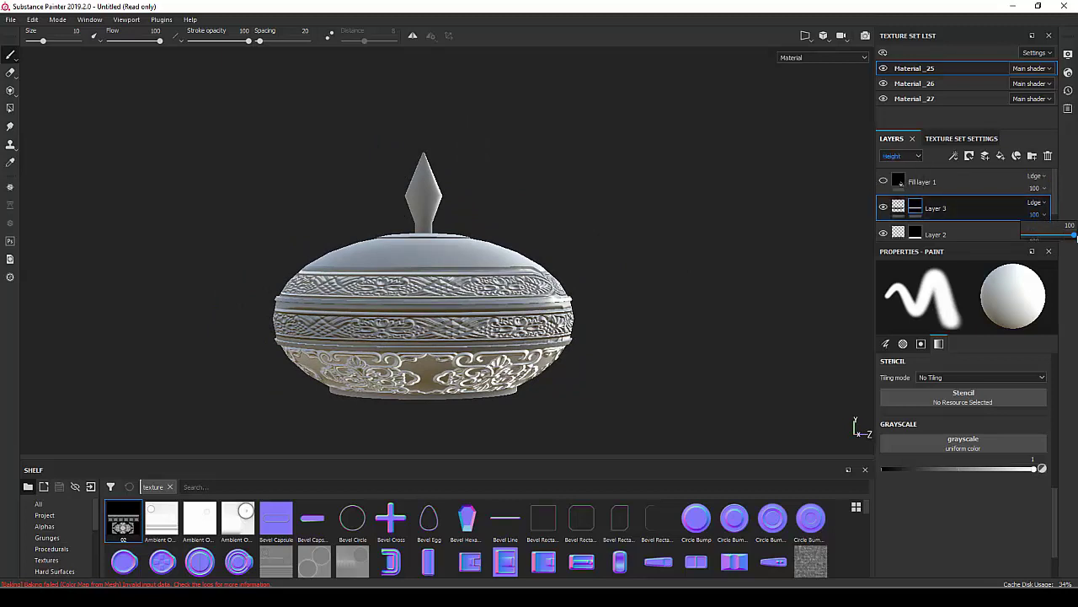
drag(1072, 236, 1027, 240)
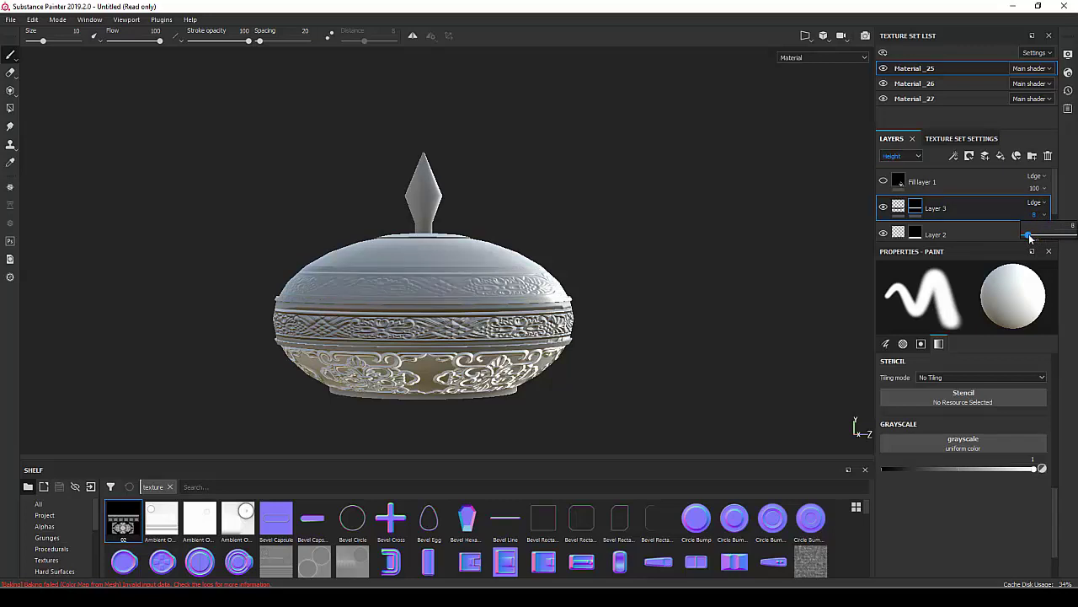
Reduce Layer 2's height opacity to soften the lower band.
click(915, 235)
key(3)
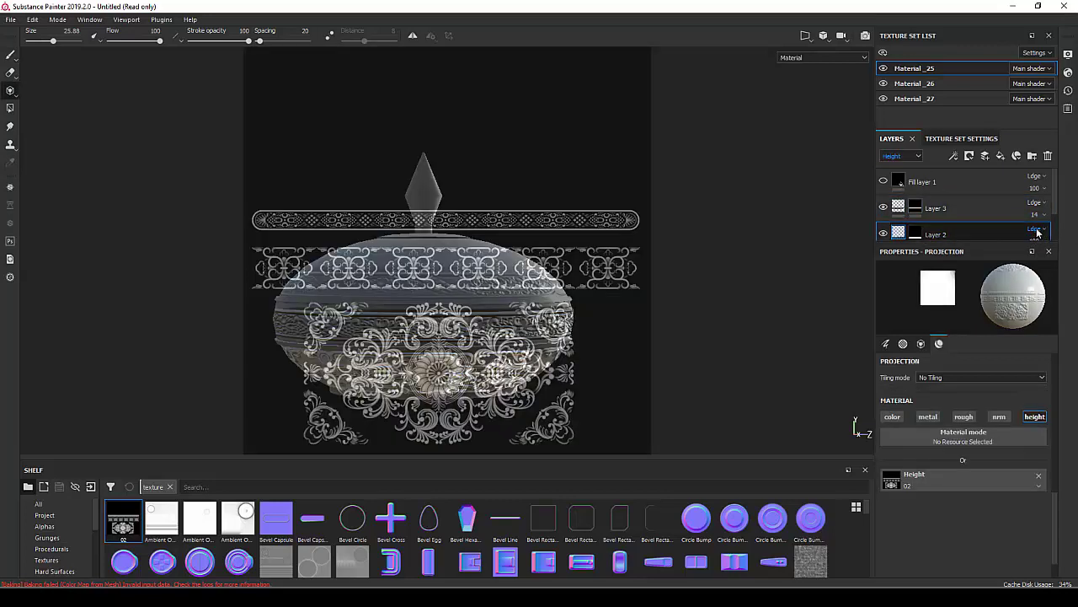
key(1)
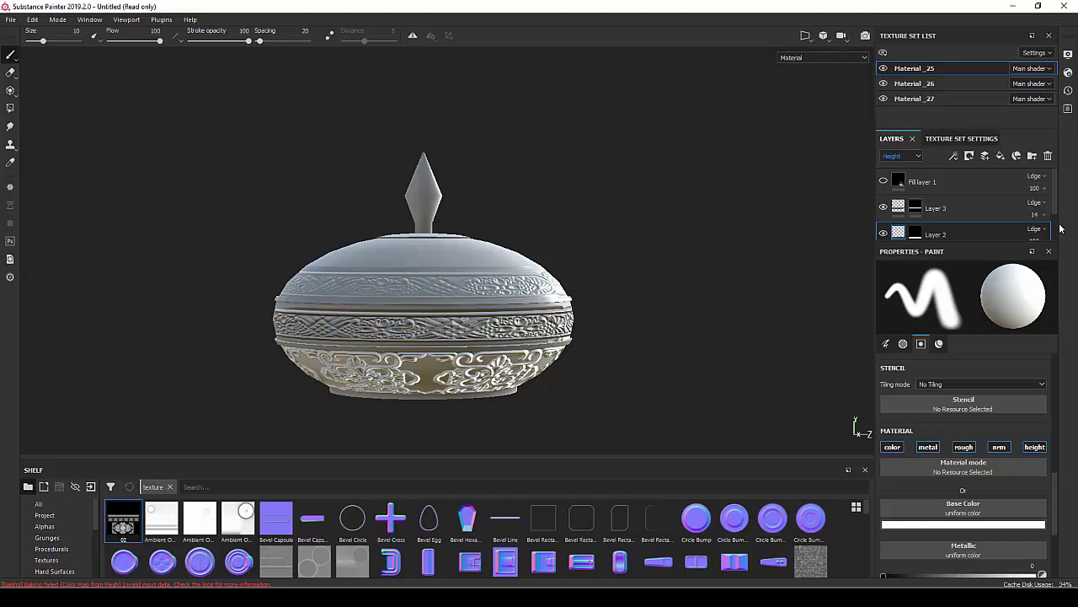
scroll(1060, 228, down, 2)
mouse_move(1035, 207)
mouse_down()
mouse_move(1075, 236)
mouse_move(1028, 229)
mouse_up()
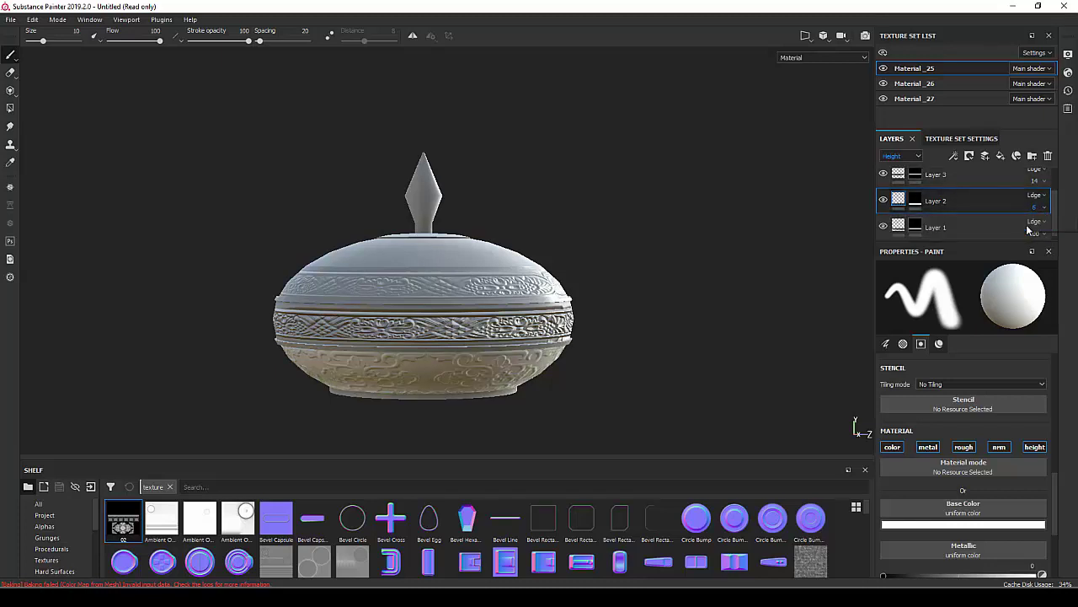
scroll(978, 221, down, 1)
Lower Layer 1's height opacity to 13, further soften Layer 2, and add a fill layer on top.
click(1015, 233)
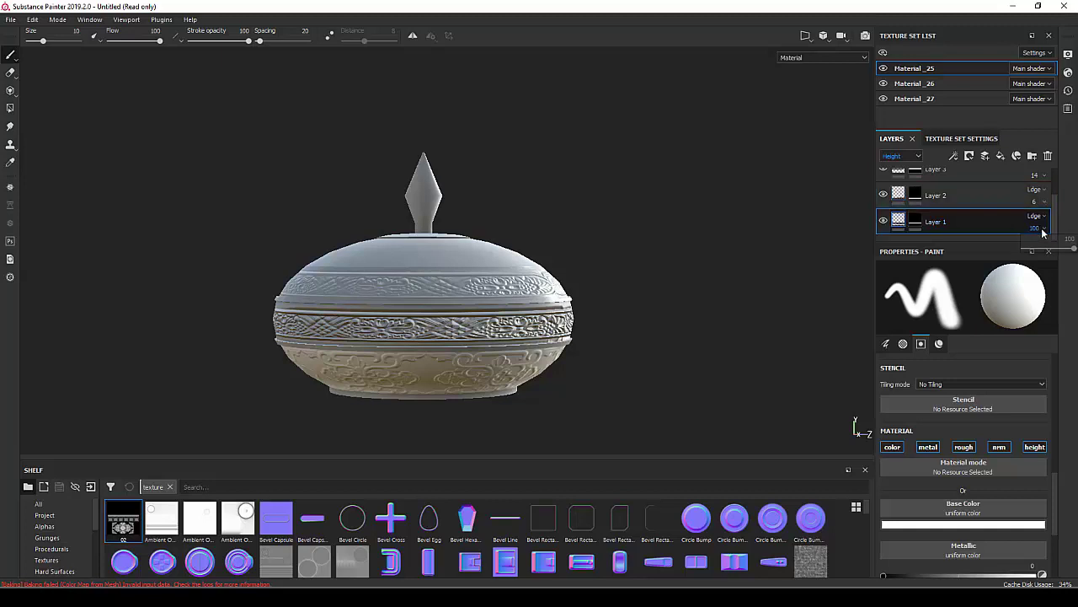
drag(1072, 252, 1028, 250)
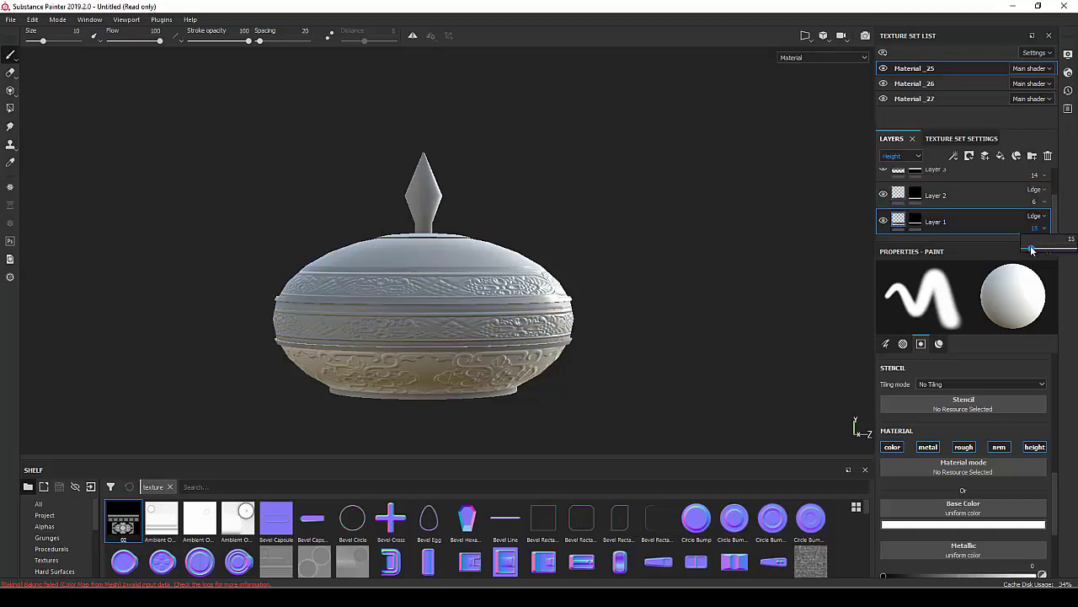
drag(1035, 201, 1028, 223)
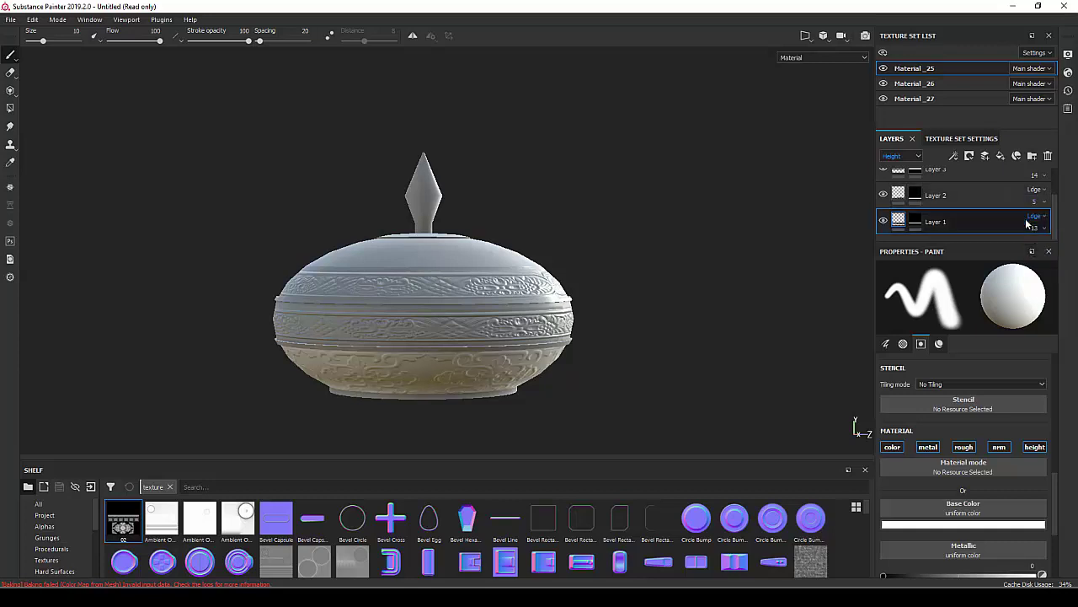
click(1001, 156)
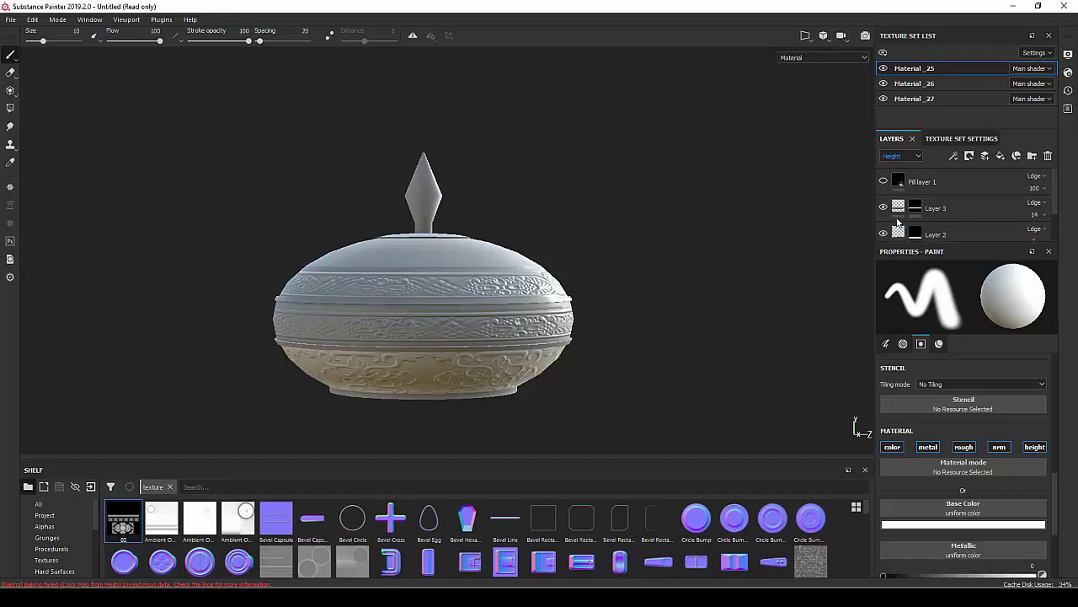
click(898, 181)
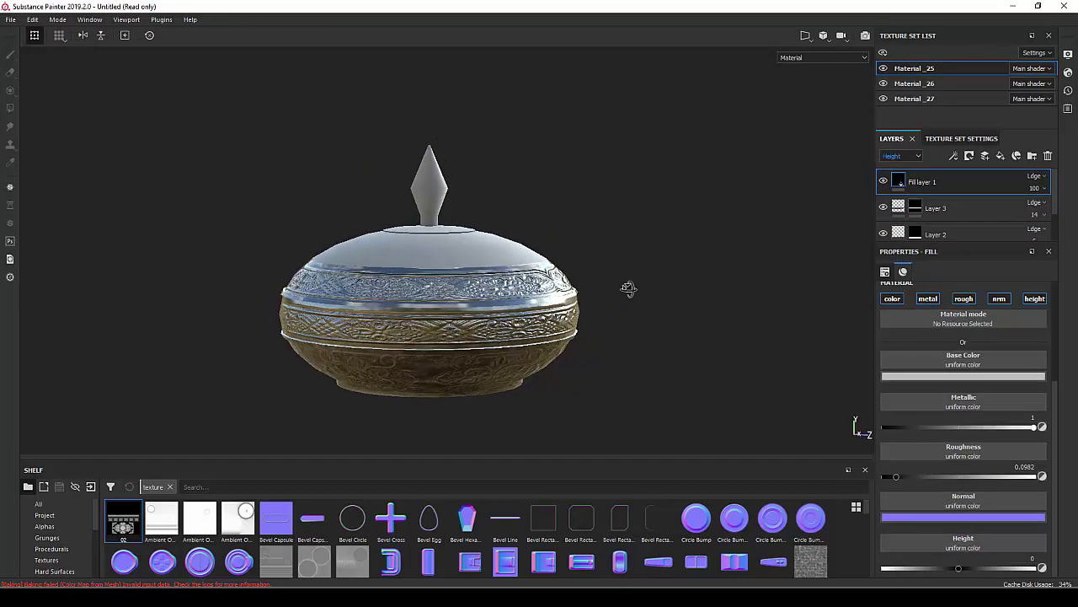
Switch to the Material_26 texture set in the 2D-only UV view.
alt+drag(632, 294, 627, 289)
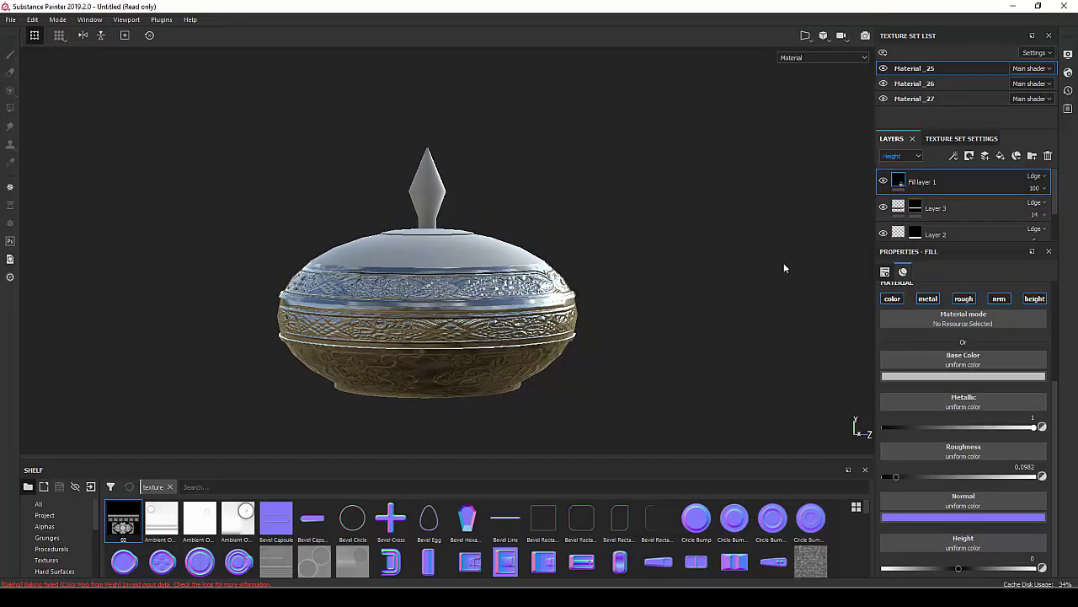
click(886, 85)
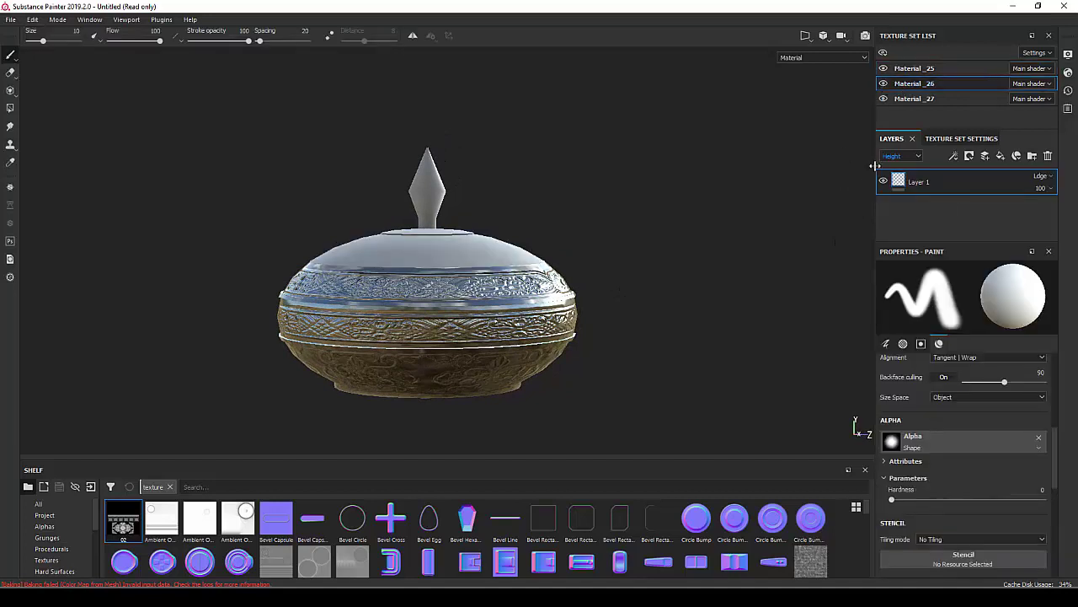
click(805, 36)
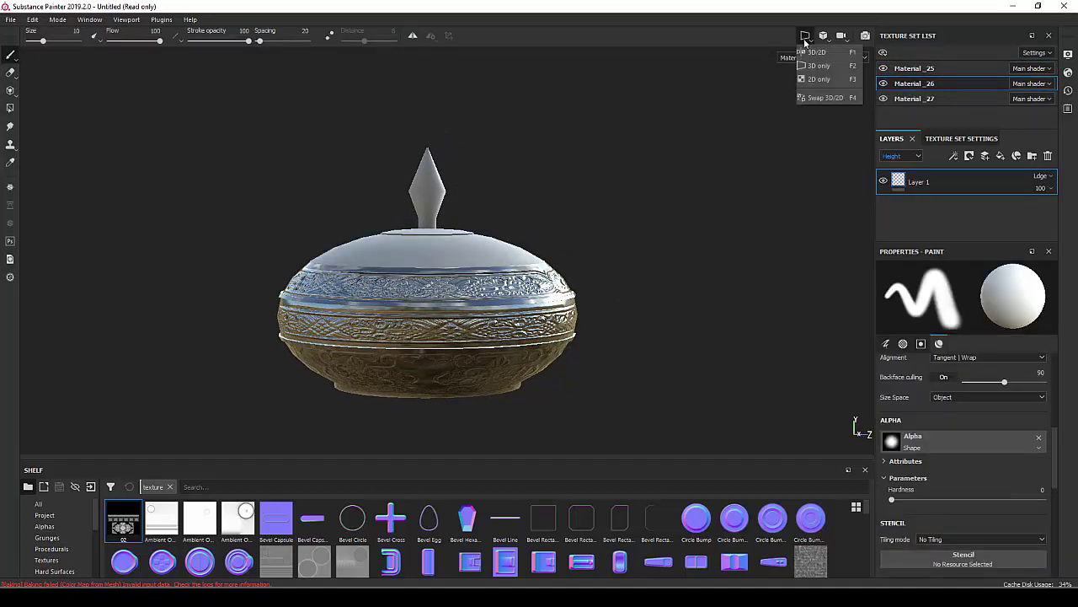
click(815, 80)
Fit Material_26's UV layout in view and switch to stencil projection painting.
scroll(614, 253, down, 1)
scroll(614, 249, down, 2)
key(f)
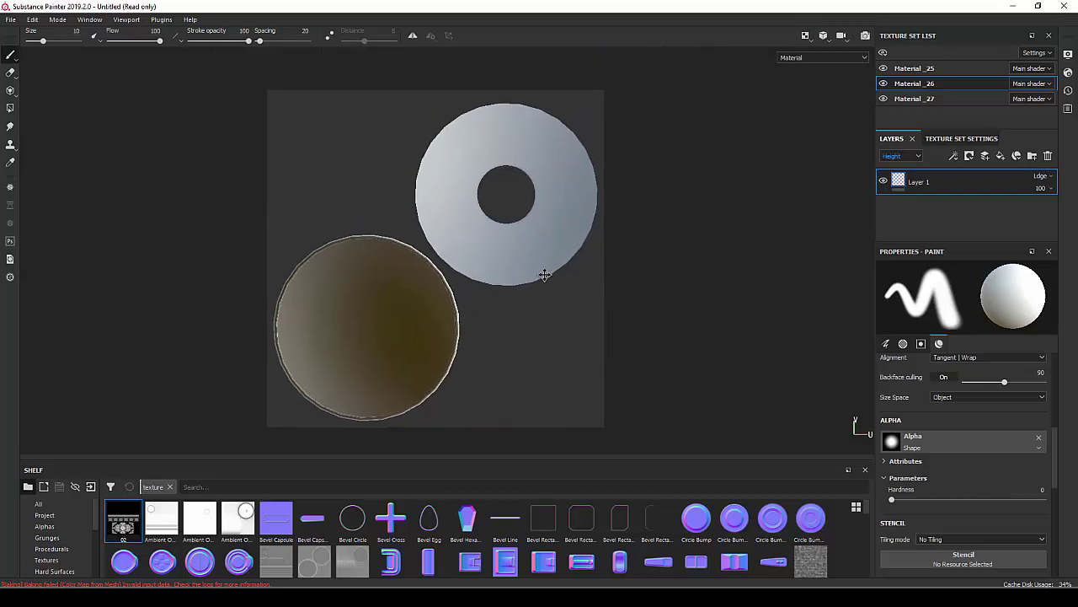
scroll(545, 275, up, 2)
scroll(548, 207, up, 1)
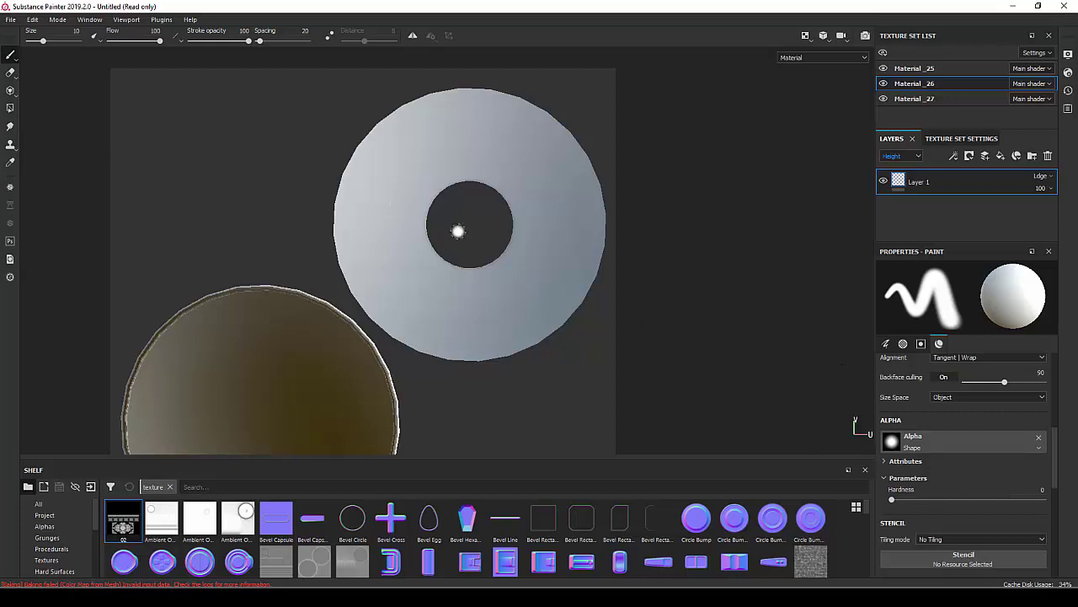
key(3)
scroll(909, 477, down, 1)
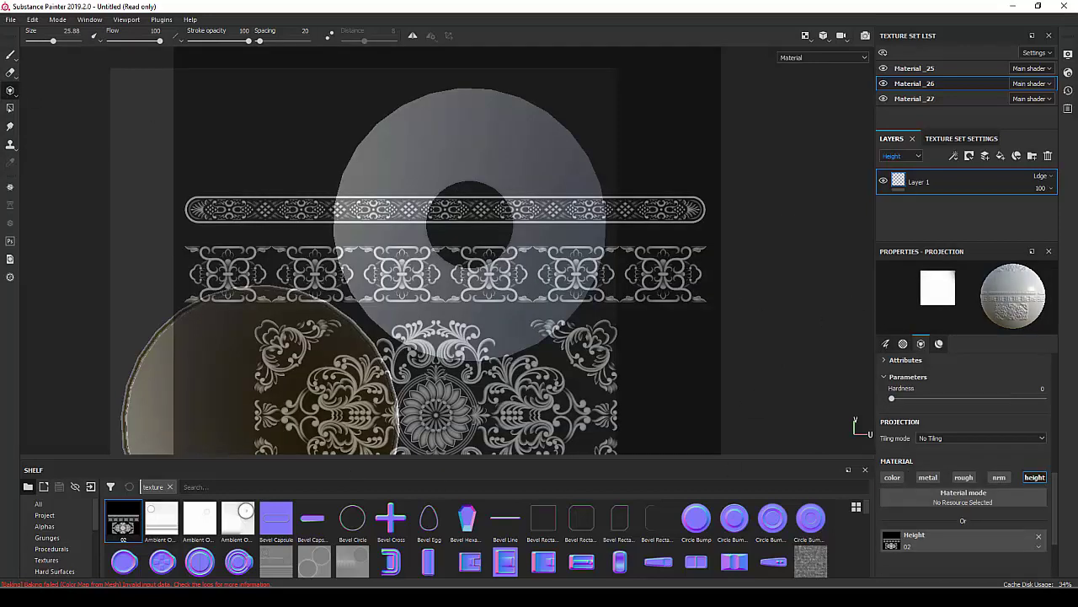
key(alt+Tab)
Import 01.png from Explorer into the shelf as a texture for the current session.
drag(661, 130, 335, 524)
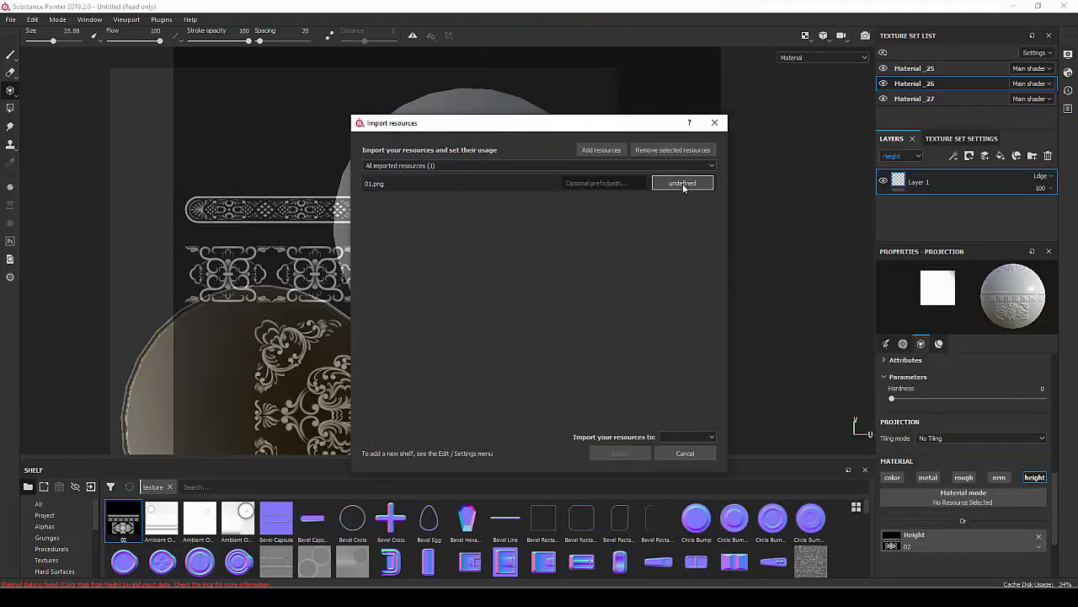
click(684, 183)
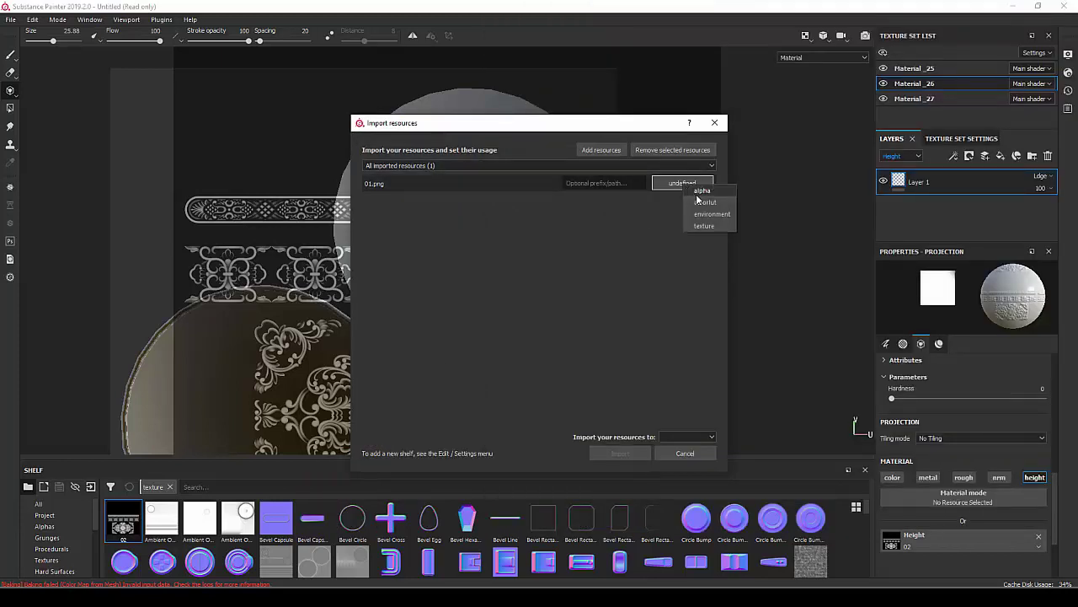
click(704, 225)
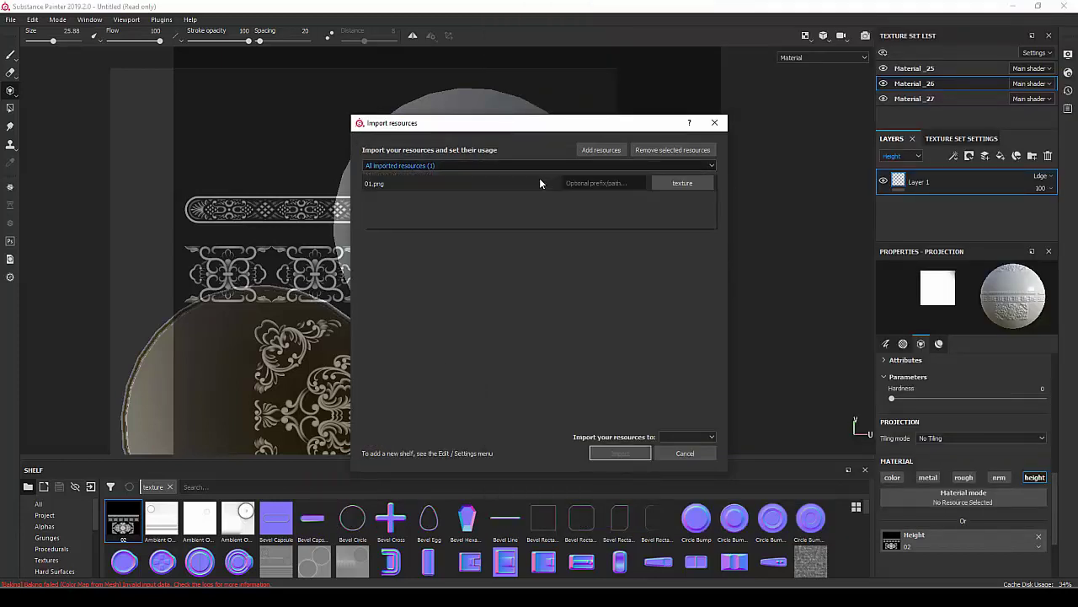
click(694, 437)
click(689, 450)
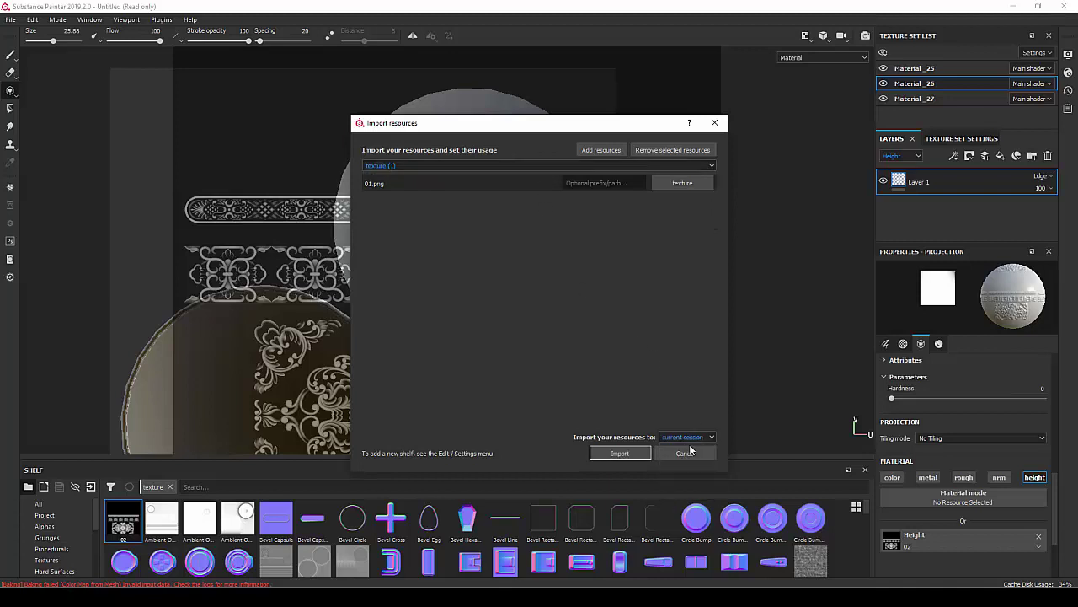
click(620, 452)
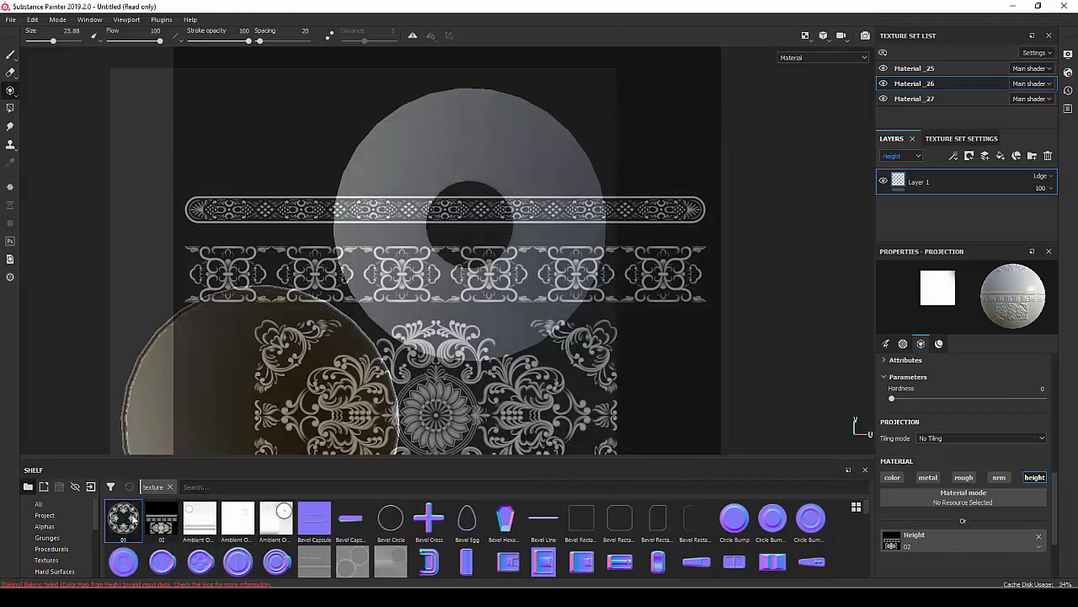
Load 01 as the height stencil and fit it over the lid's ring disc.
drag(132, 520, 950, 536)
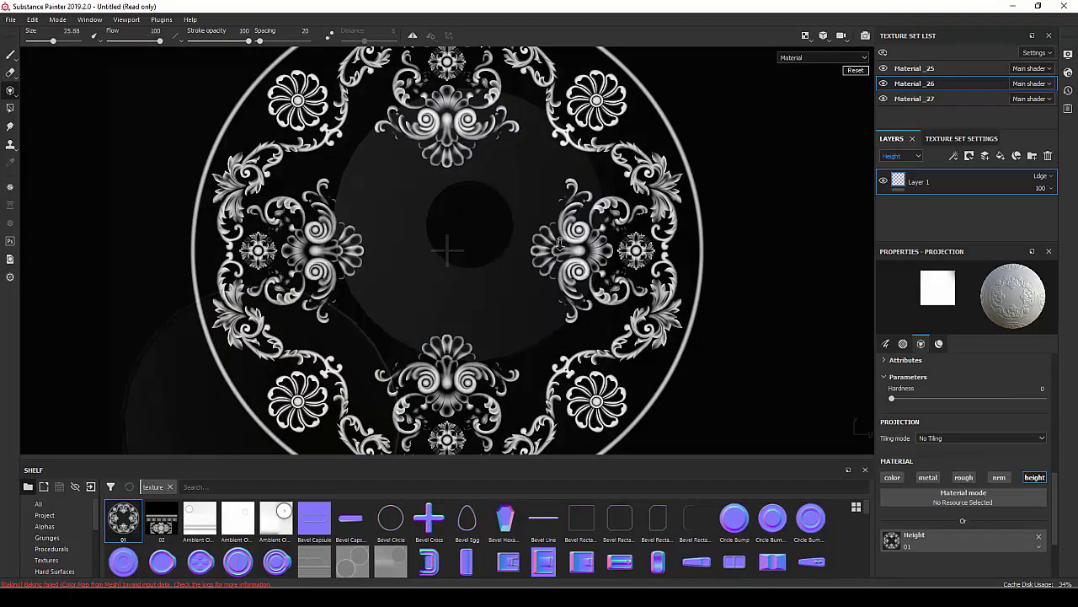
right_drag(559, 245, 536, 232)
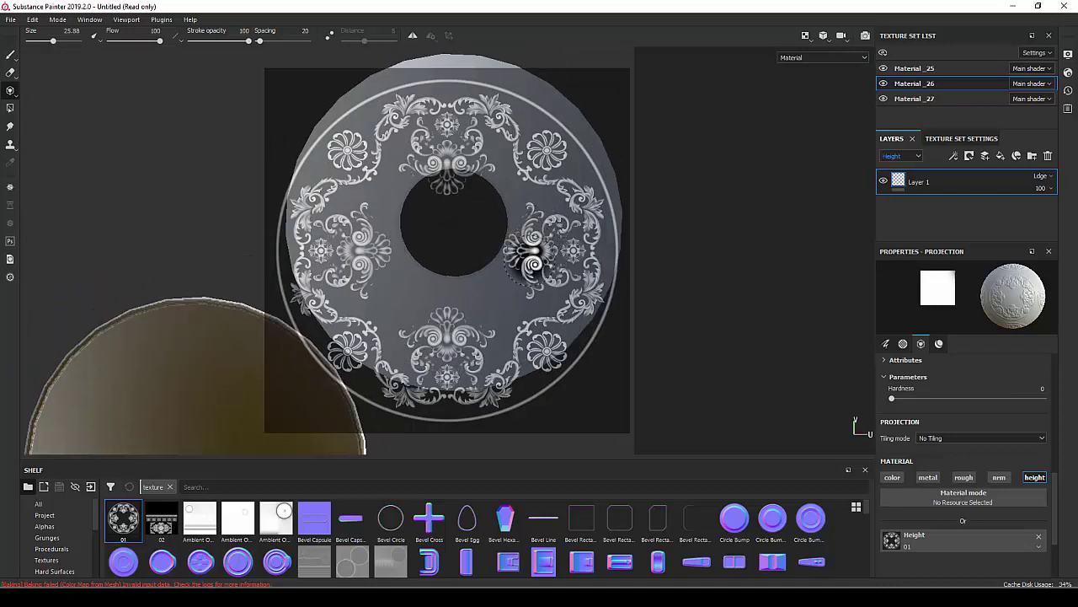
alt+middle_drag(533, 263, 523, 276)
key(s)
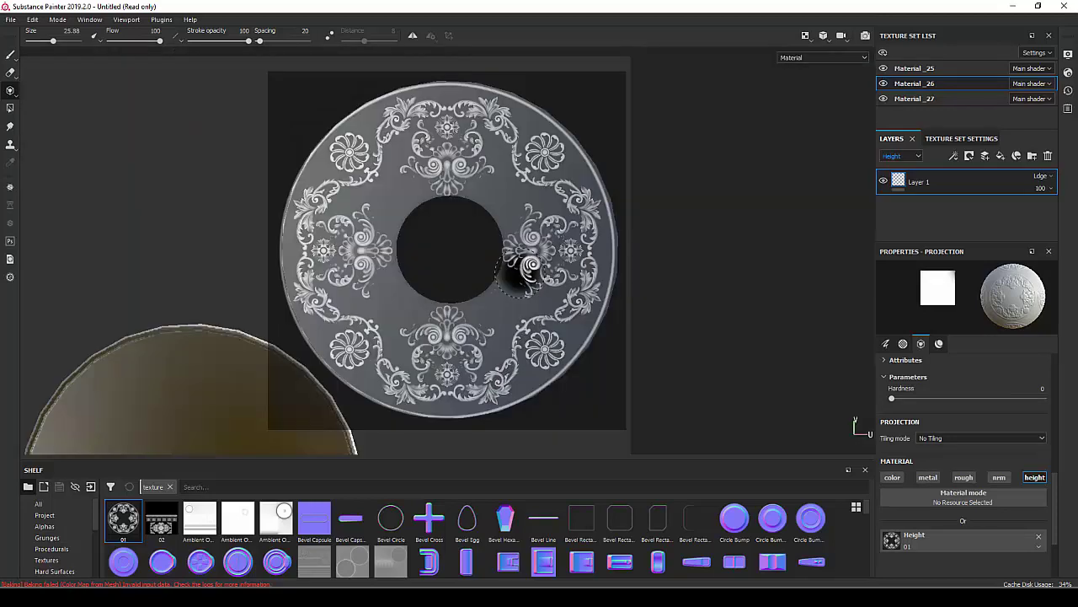
key(s)
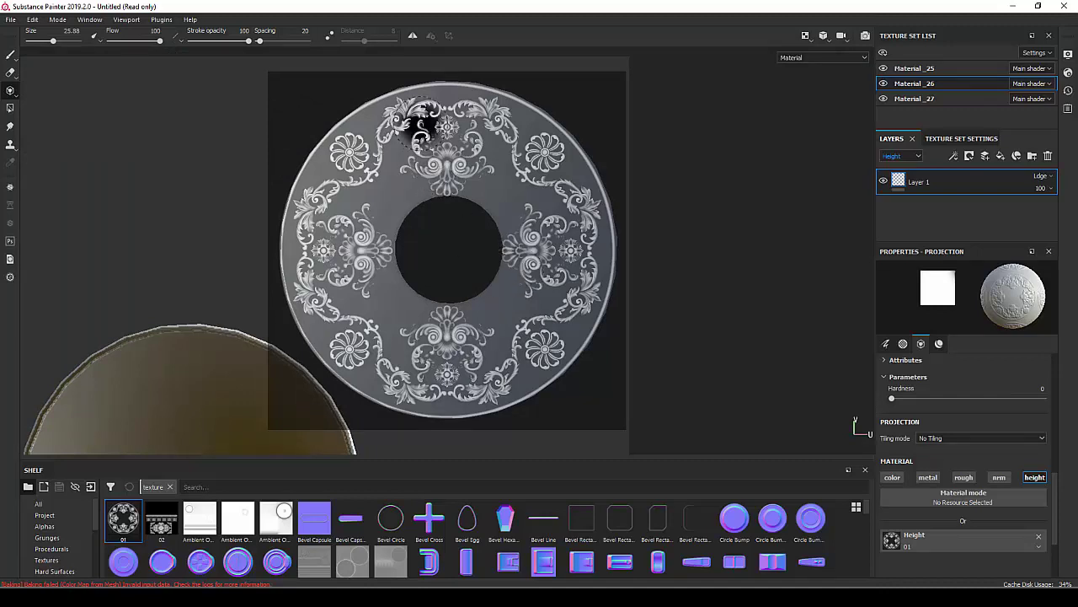
Paint the 01 relief around the disc with brush size 37.
right_click(484, 150)
drag(485, 171, 504, 170)
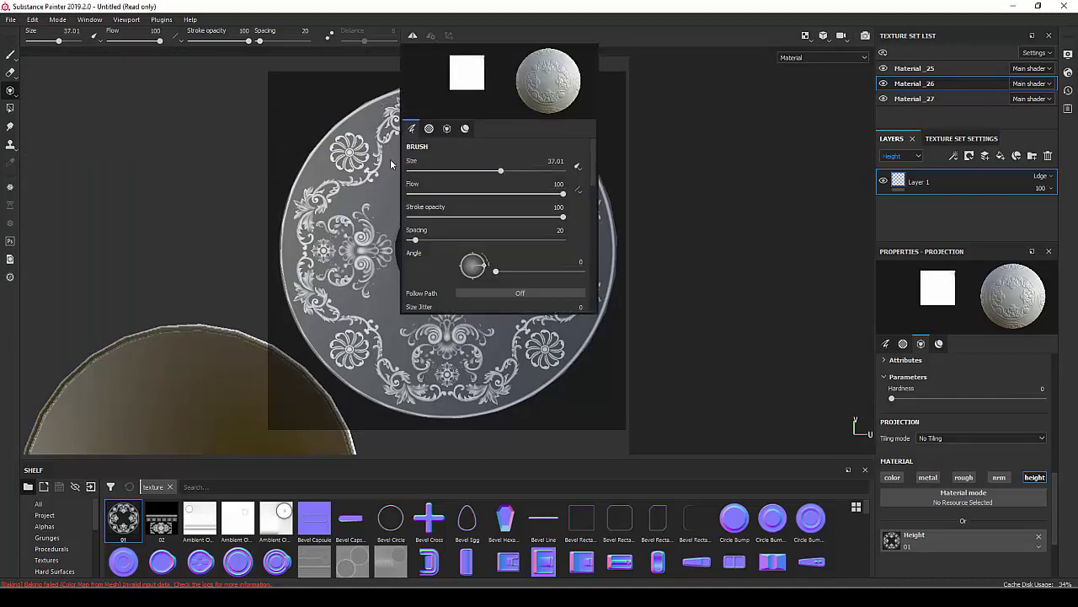
mouse_move(378, 130)
mouse_down()
mouse_move(567, 150)
mouse_move(350, 147)
mouse_move(320, 291)
mouse_move(443, 404)
mouse_move(631, 248)
mouse_move(531, 168)
mouse_move(505, 370)
mouse_move(569, 328)
mouse_move(518, 219)
mouse_move(362, 198)
mouse_move(465, 329)
mouse_move(371, 244)
mouse_move(396, 185)
mouse_move(472, 190)
mouse_up()
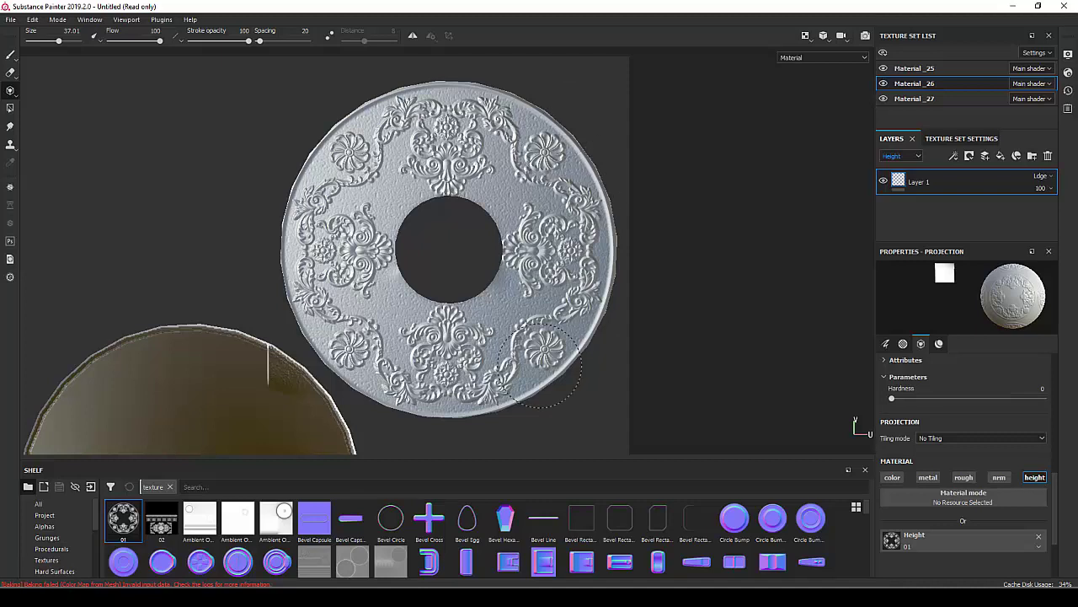
key(s)
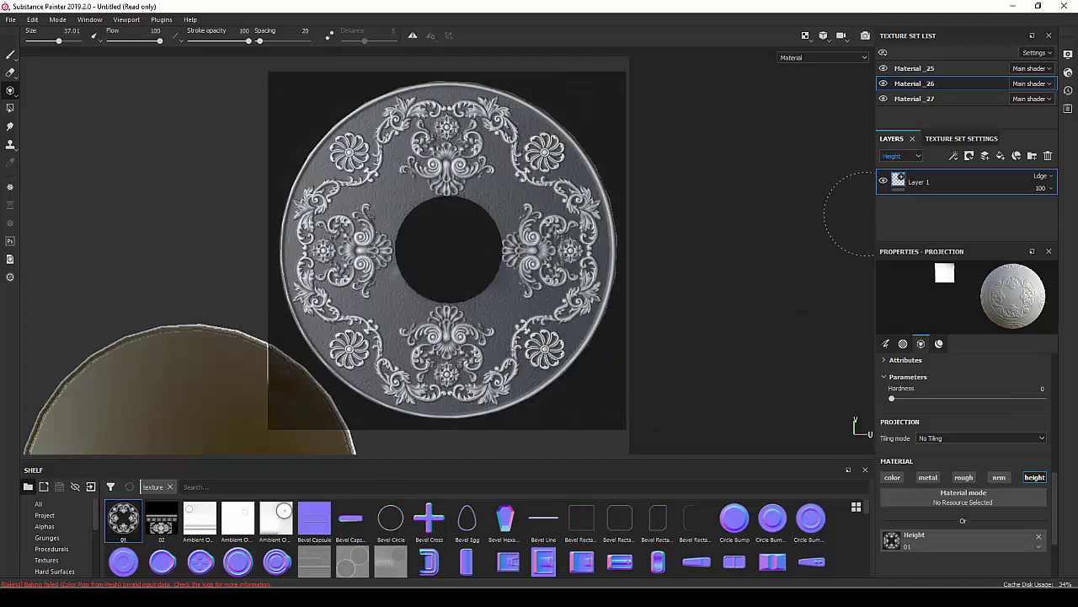
Black-mask Layer 1 and UV-chunk polygon-fill the lid disc to reveal the 01 relief.
right_click(940, 183)
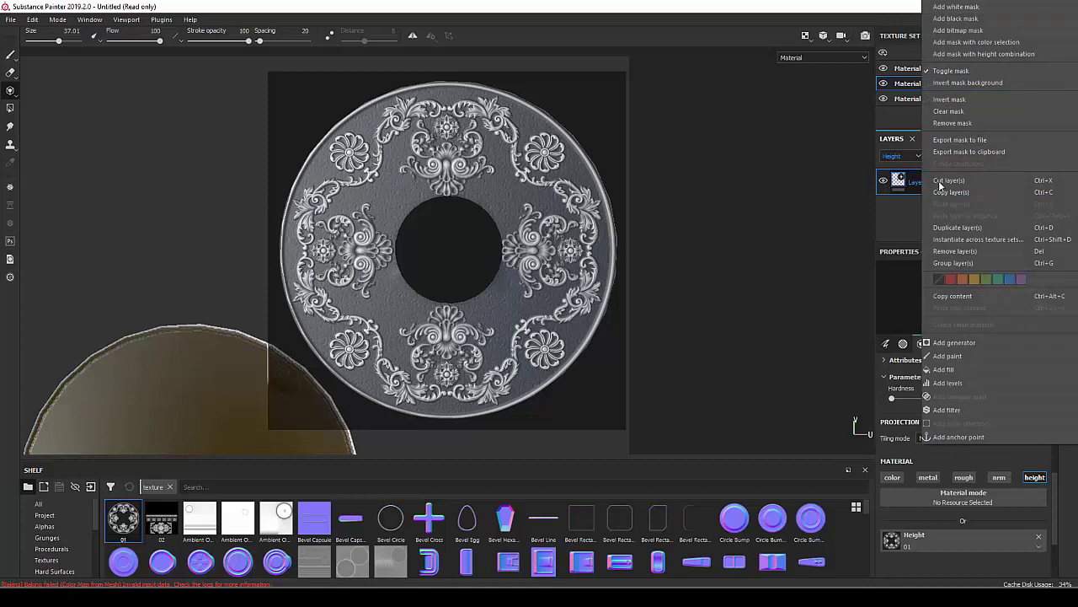
click(956, 18)
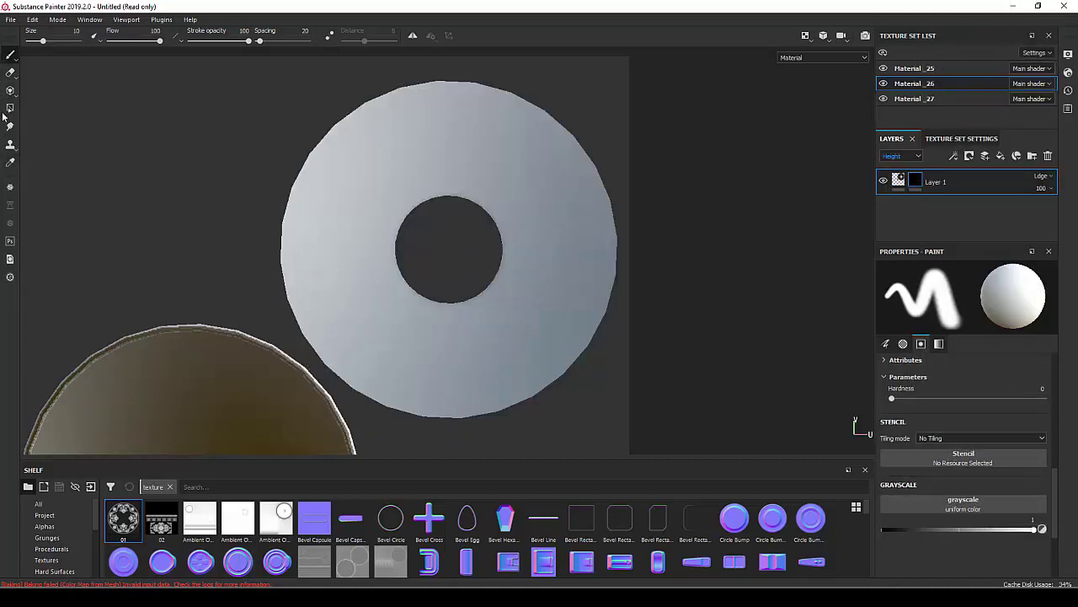
click(10, 108)
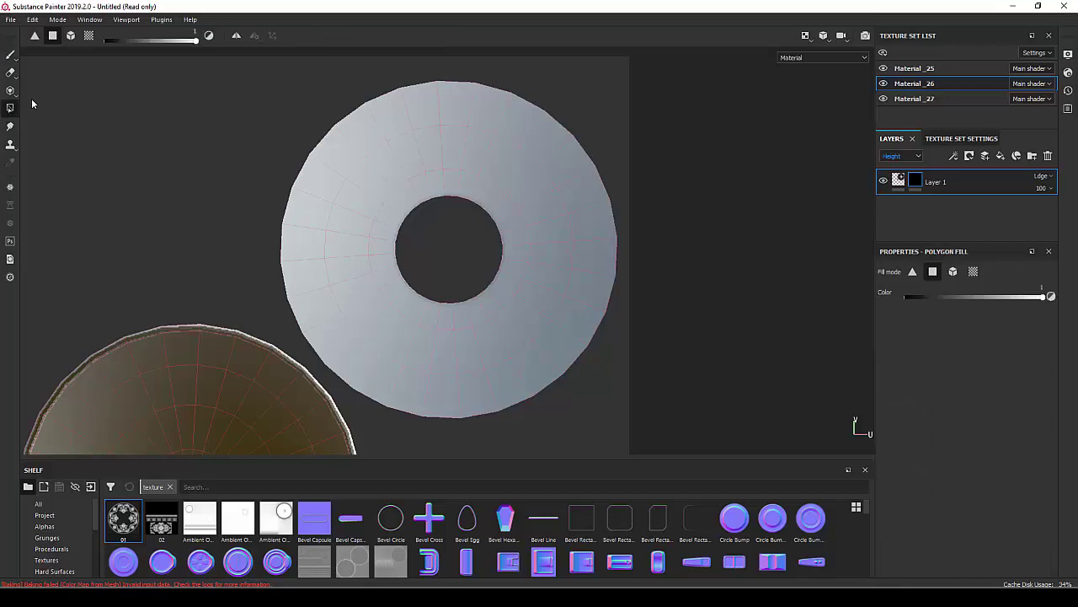
click(975, 271)
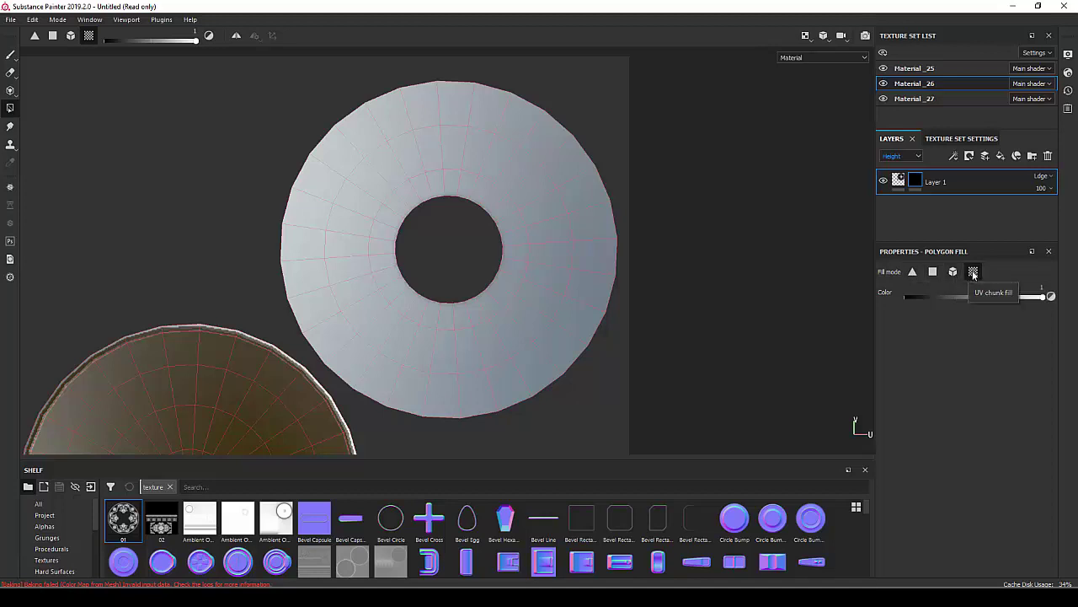
click(597, 241)
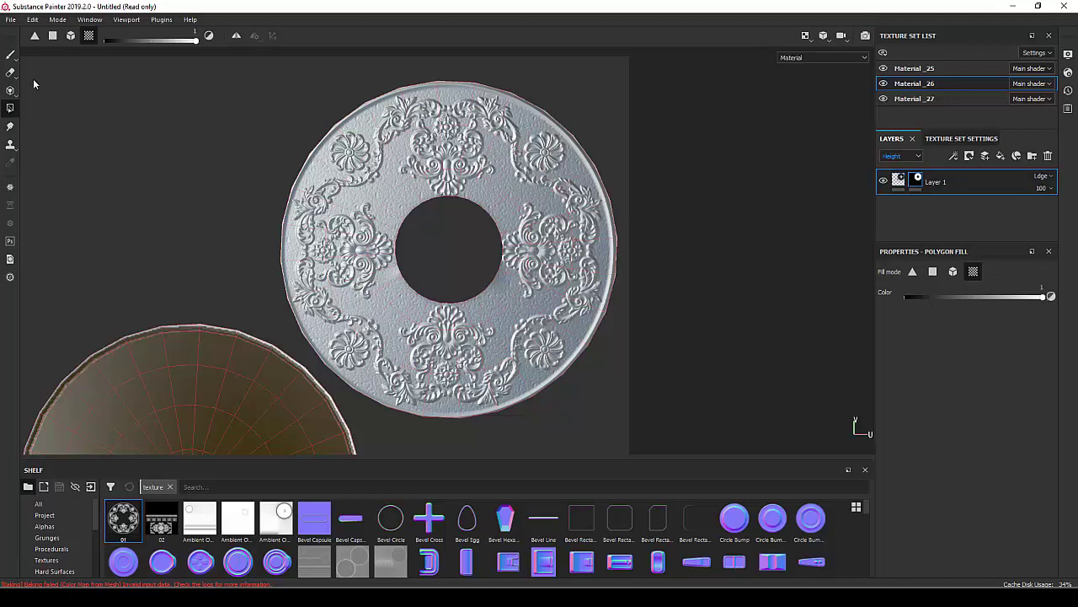
click(11, 56)
Switch to the 3D-only view and lower Layer 1's opacity to 11.
click(805, 35)
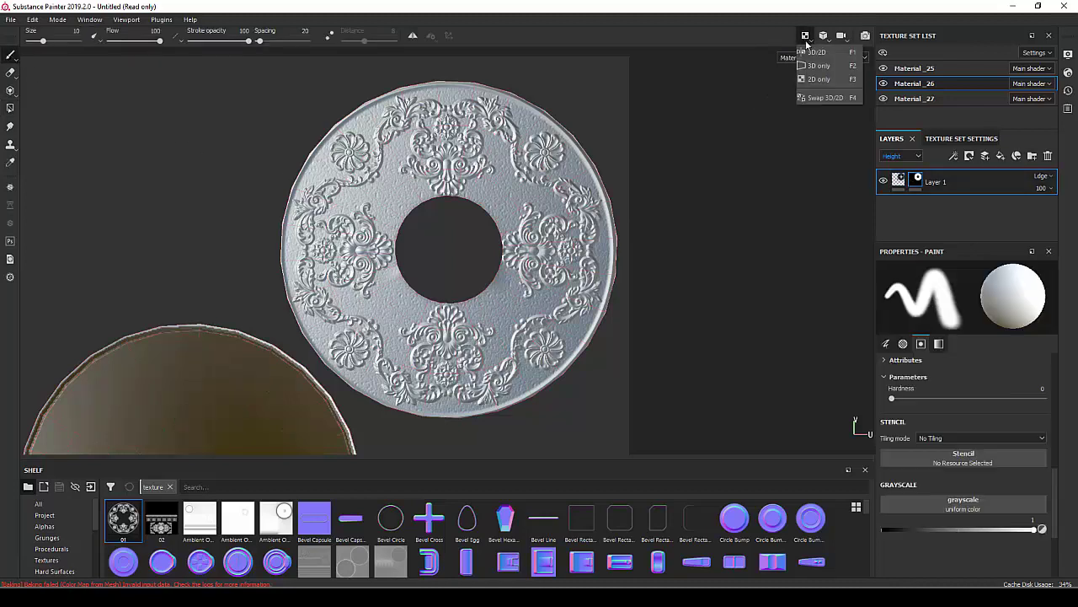
click(813, 67)
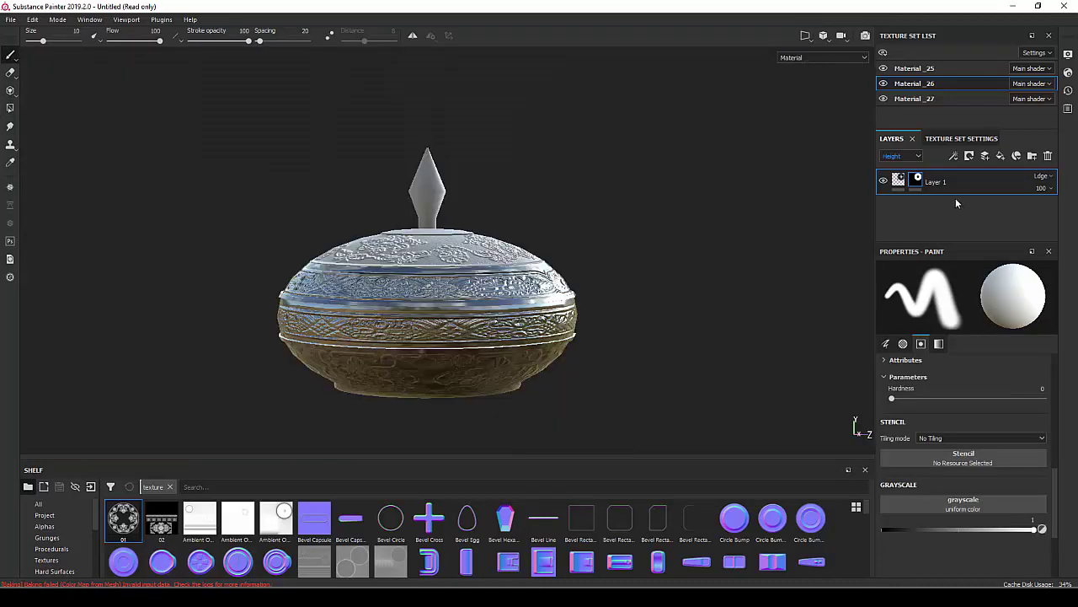
alt+drag(610, 206, 763, 205)
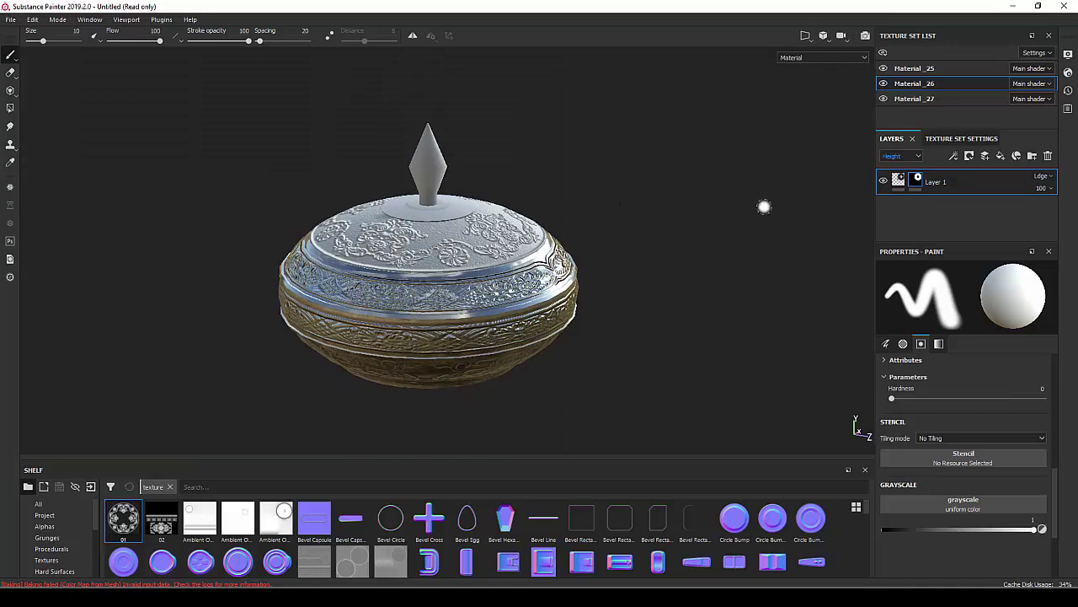
click(1054, 188)
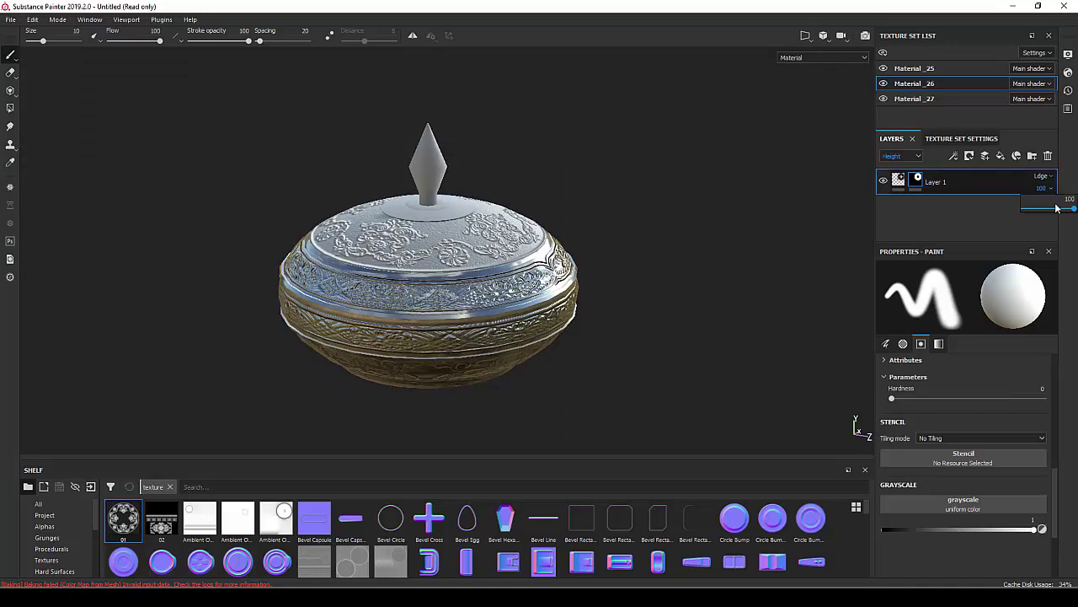
drag(1054, 210, 1029, 210)
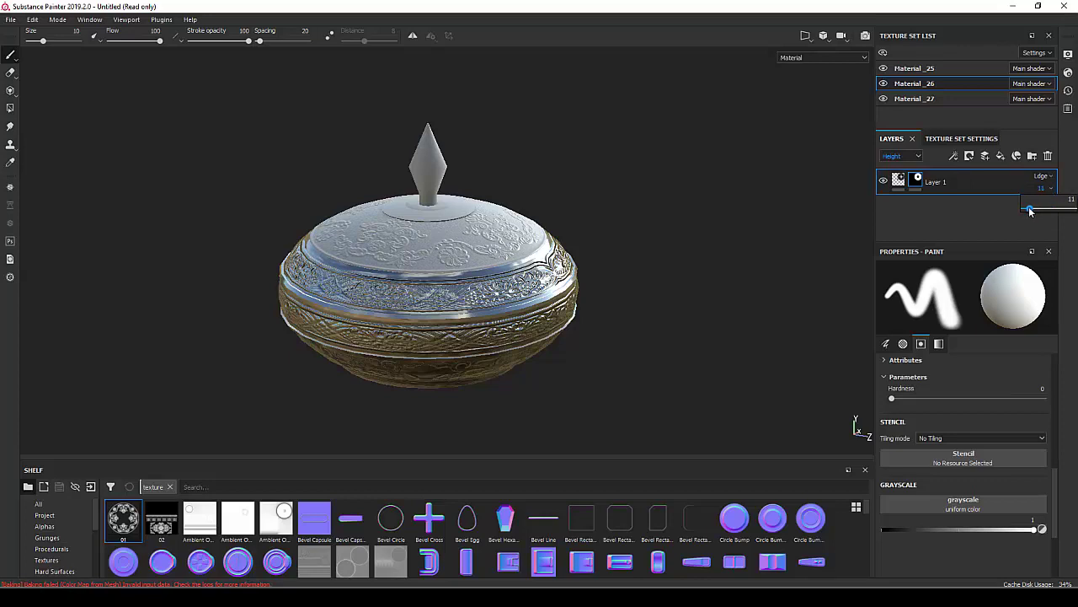
Add a fill layer to Material_26 with Metallic 1 and roughness about 0.098.
click(1001, 156)
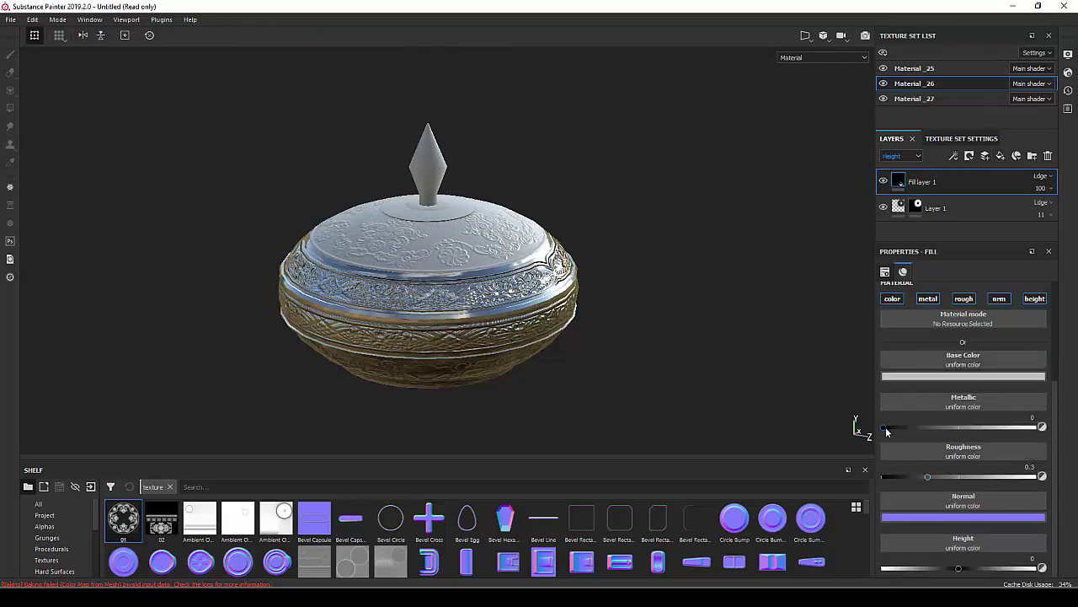
drag(885, 427, 1038, 427)
drag(922, 480, 899, 480)
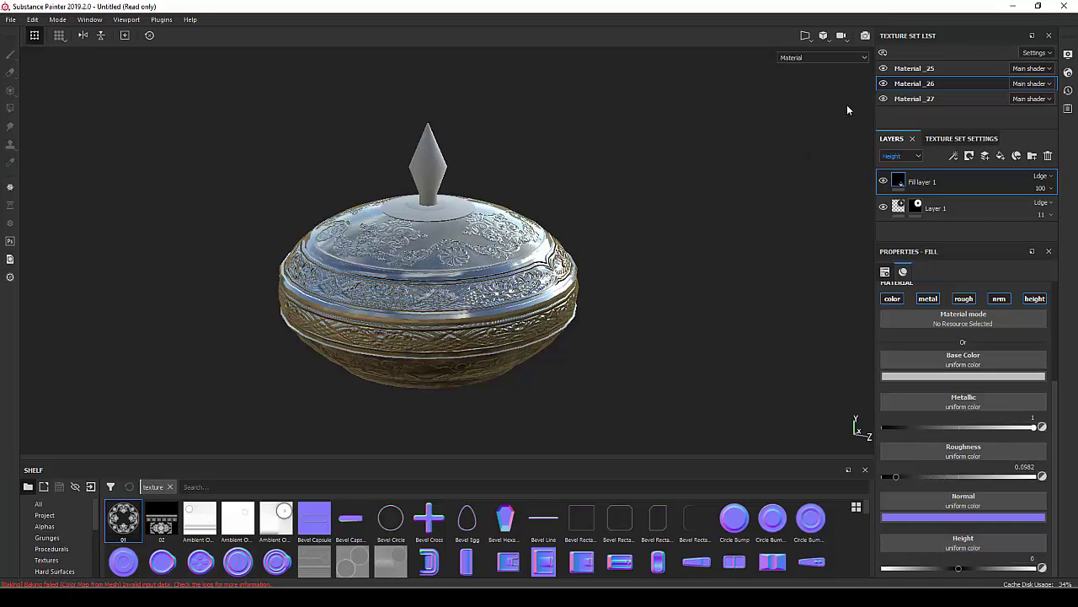
click(918, 99)
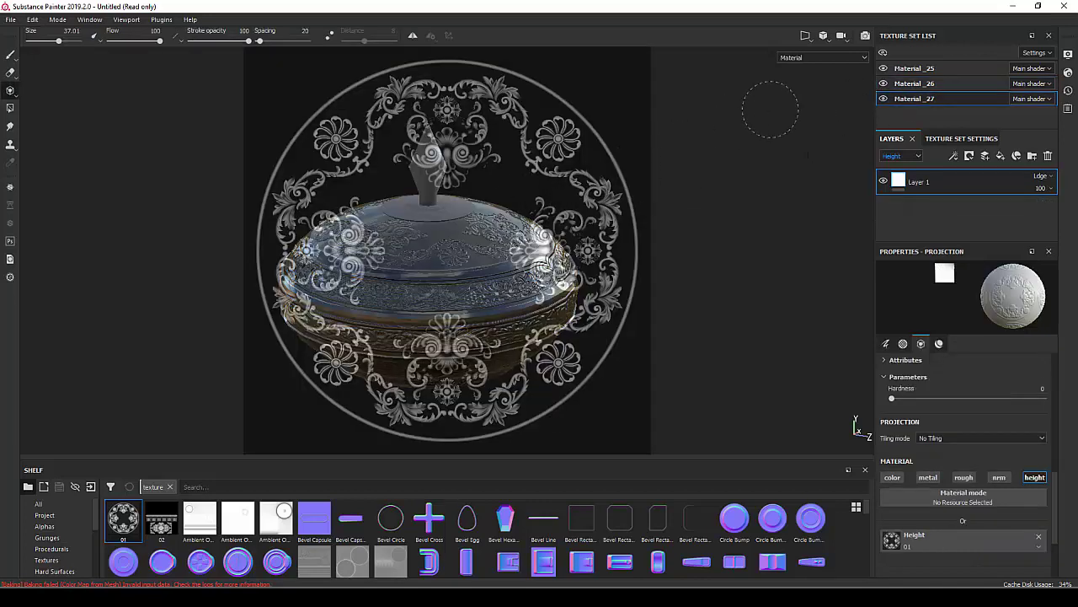
Set Material_27's brush material to fully metallic with low roughness.
click(10, 55)
click(883, 99)
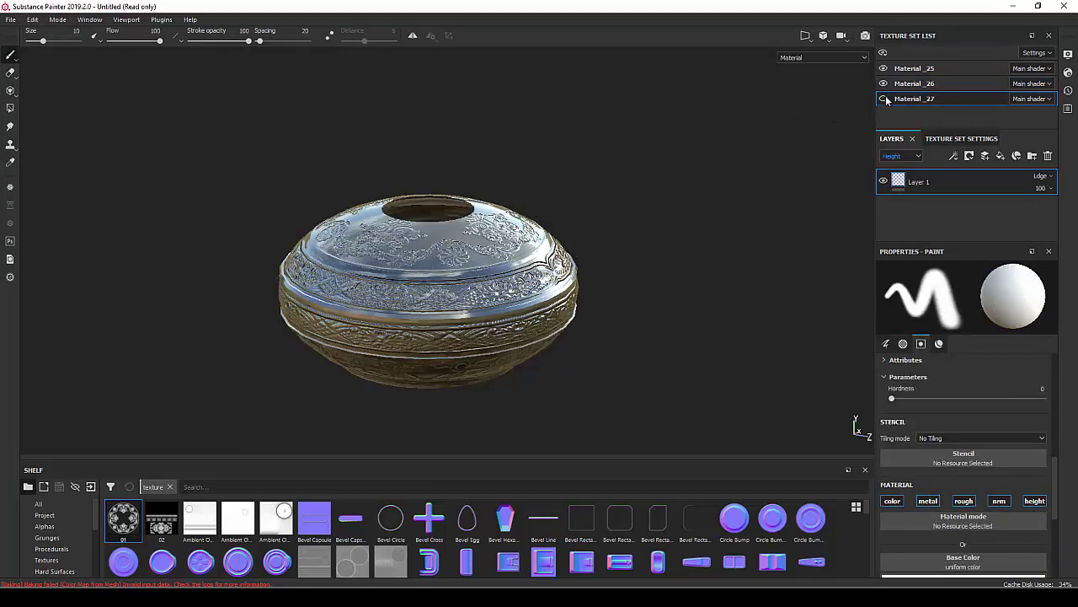
click(883, 99)
scroll(928, 389, down, 2)
scroll(928, 389, down, 2)
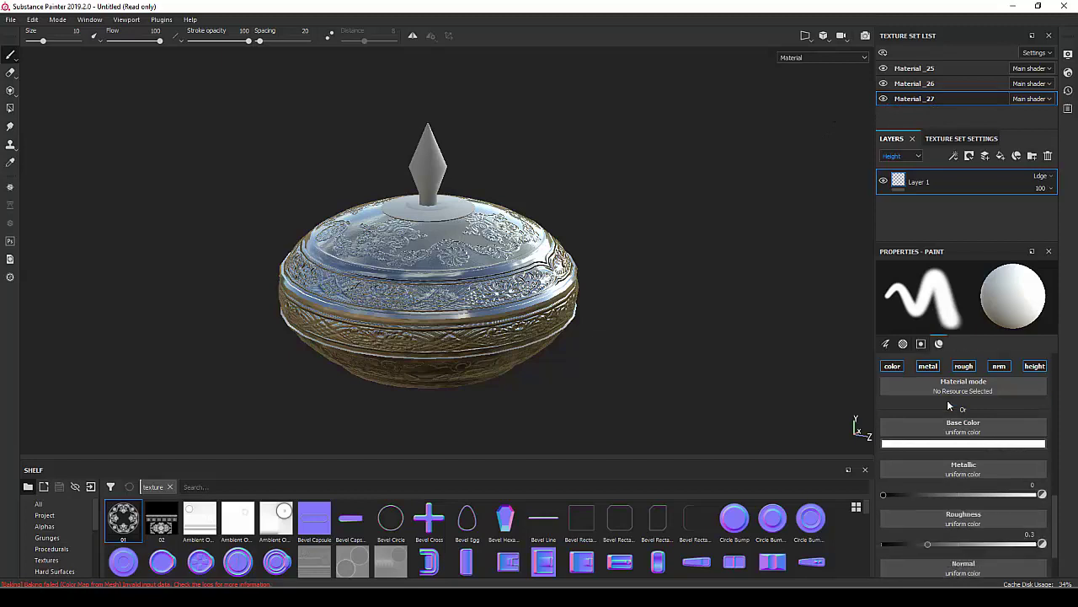
drag(883, 494, 1041, 494)
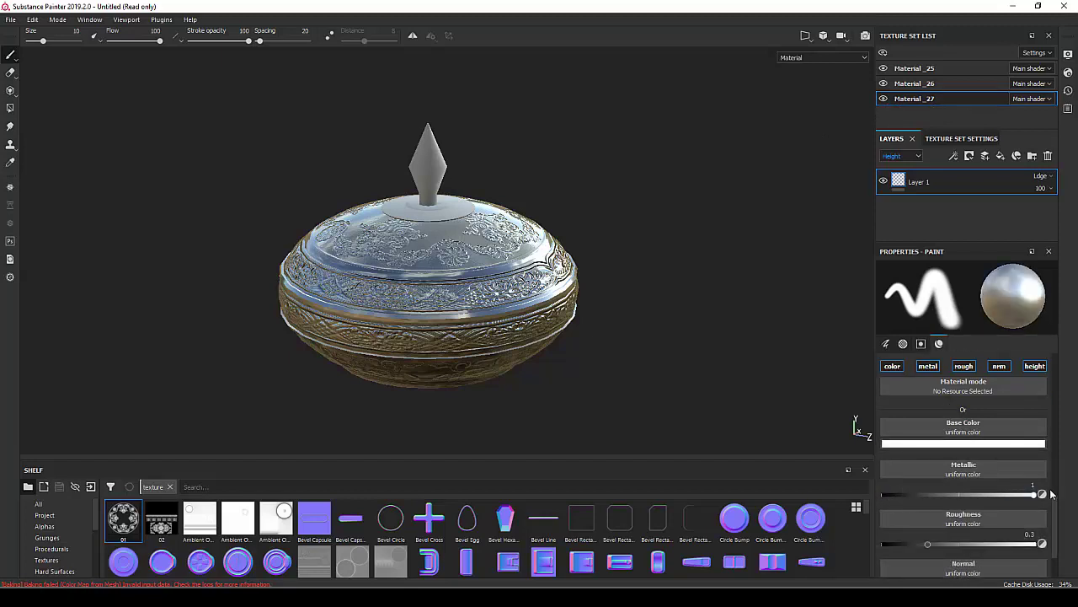
drag(927, 544, 904, 543)
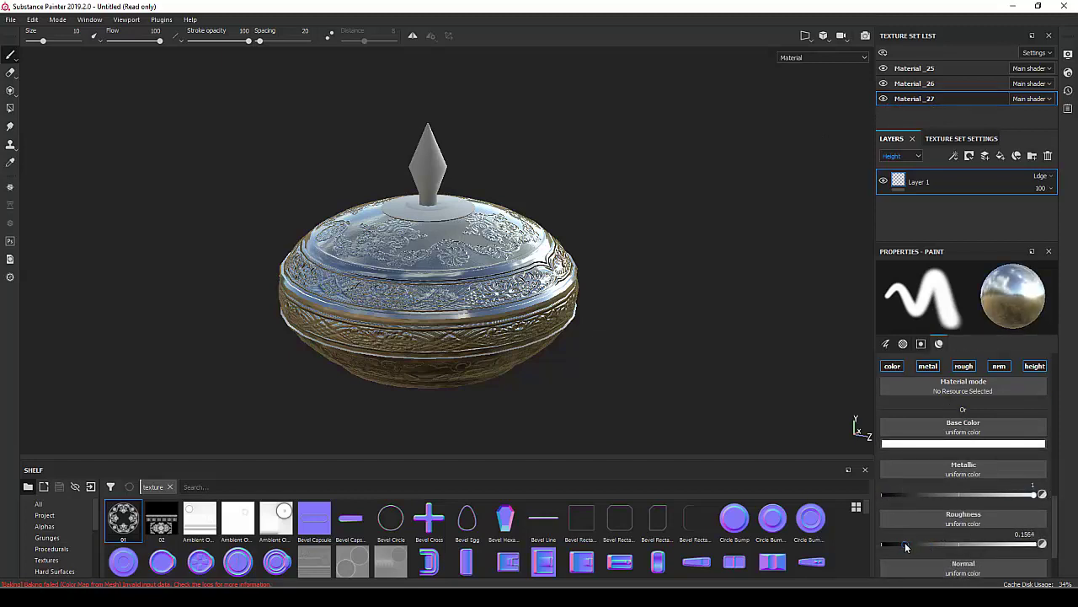
Add a metallic fill layer with roughness 0.1035 and check reflections under rotated lighting.
click(1001, 156)
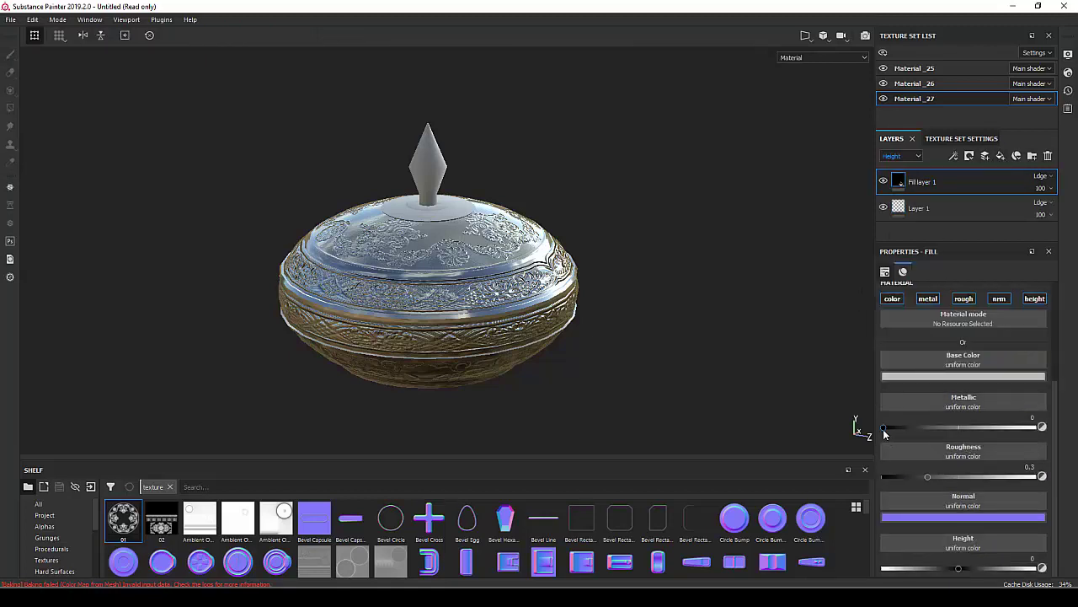
drag(884, 430, 1036, 430)
drag(940, 474, 897, 477)
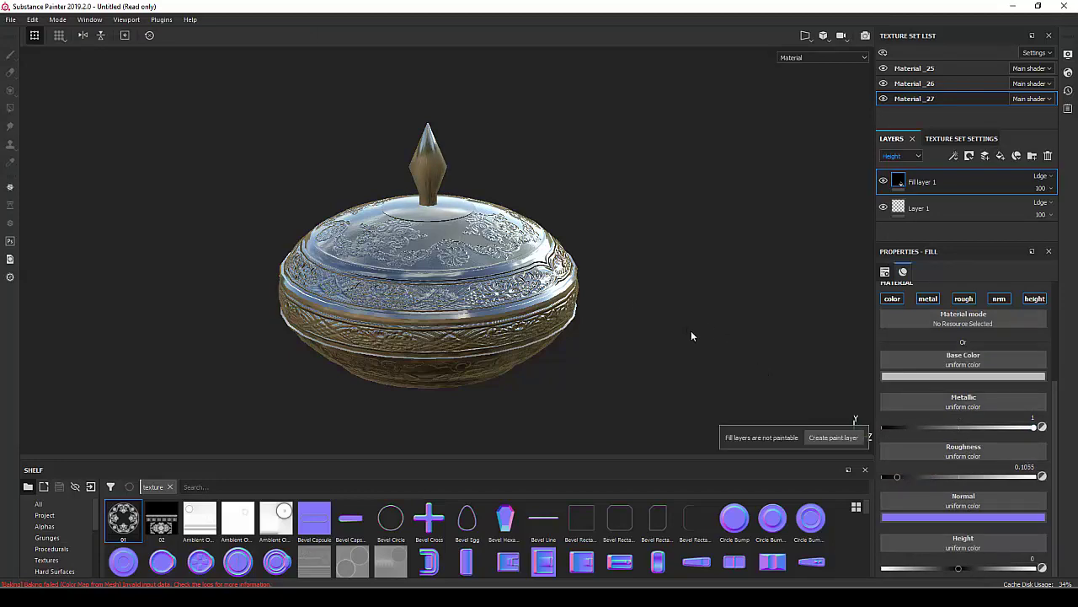
mouse_move(691, 336)
alt+mouse_down()
mouse_move(596, 312)
mouse_move(620, 262)
alt+mouse_up()
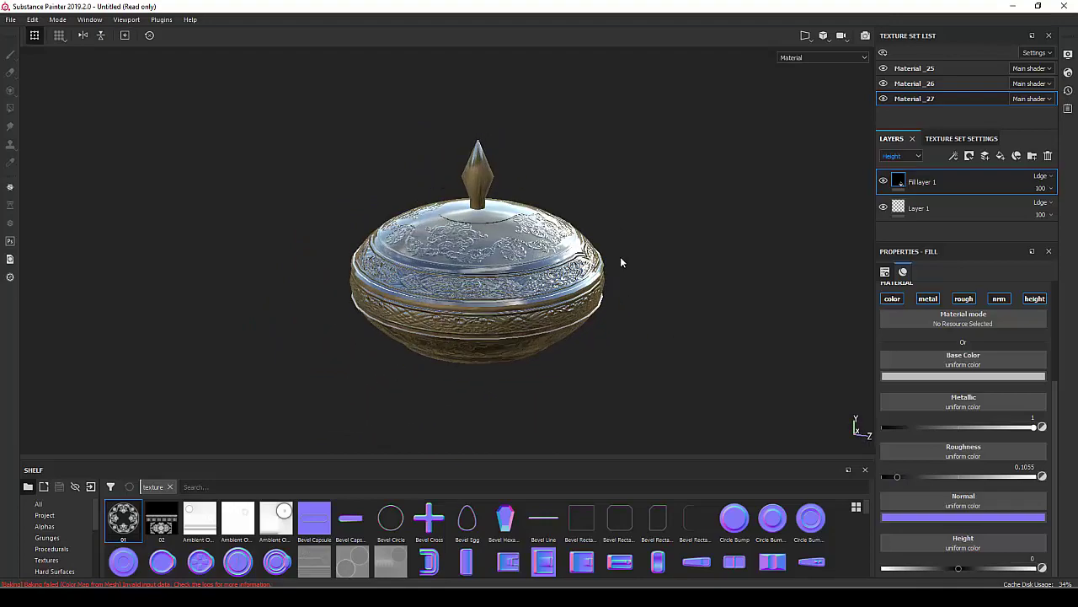
shift+right_drag(620, 262, 642, 272)
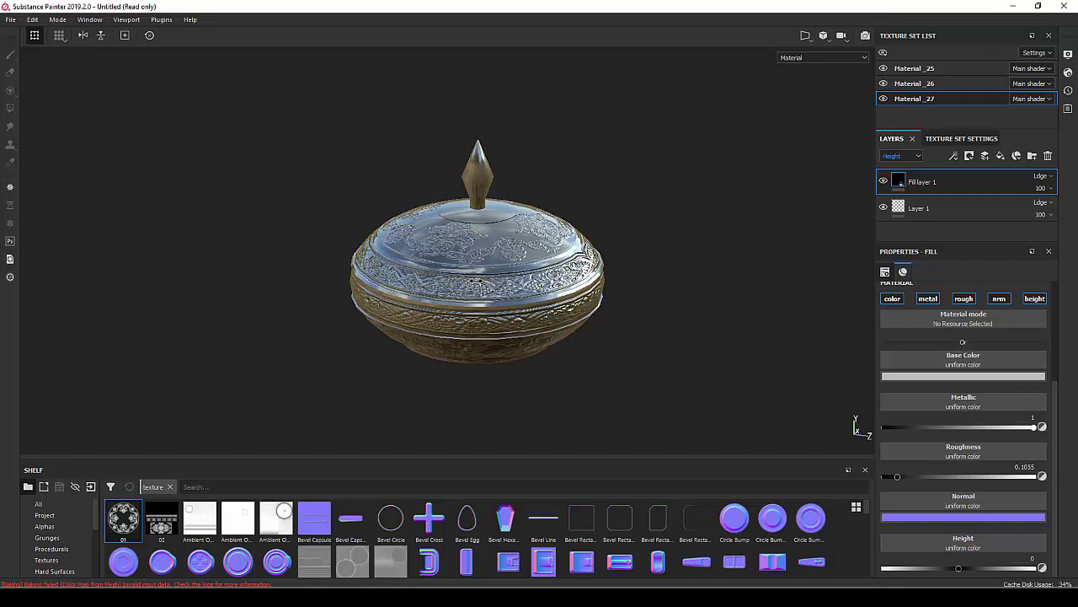
shift+right_drag(476, 280, 489, 281)
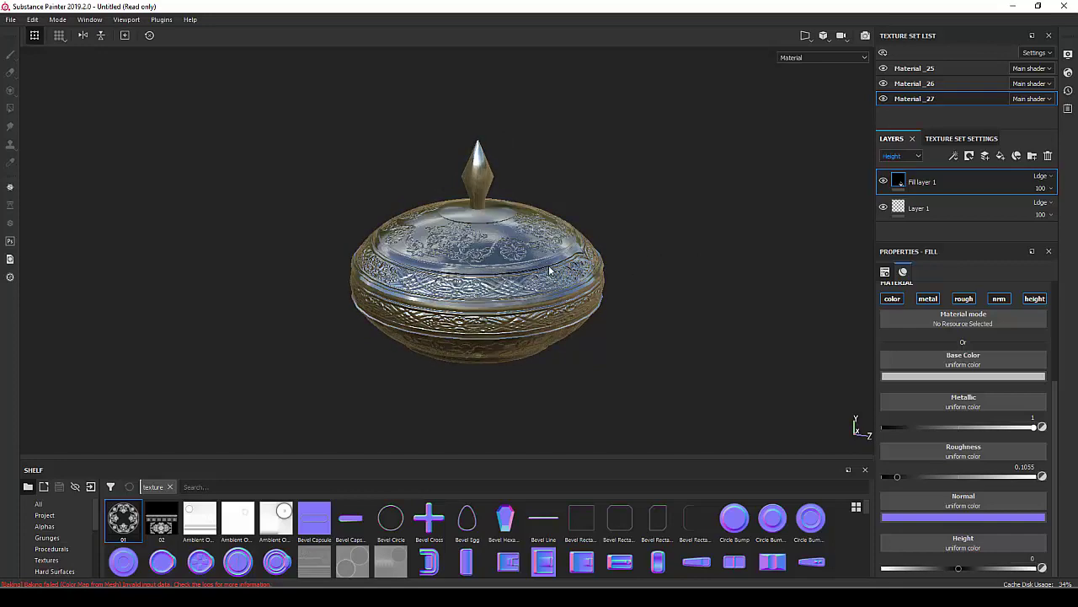
Expand Material_27's Texture Set Settings to list its baked Normal, AO, Curvature, Position and Thickness maps.
click(955, 140)
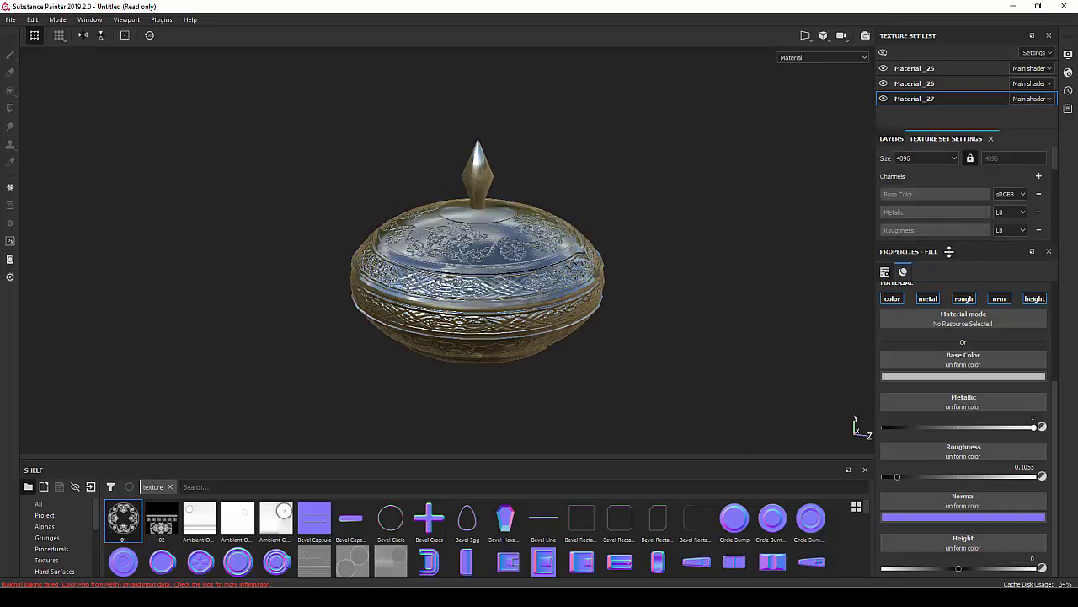
drag(949, 244, 948, 401)
scroll(935, 385, down, 3)
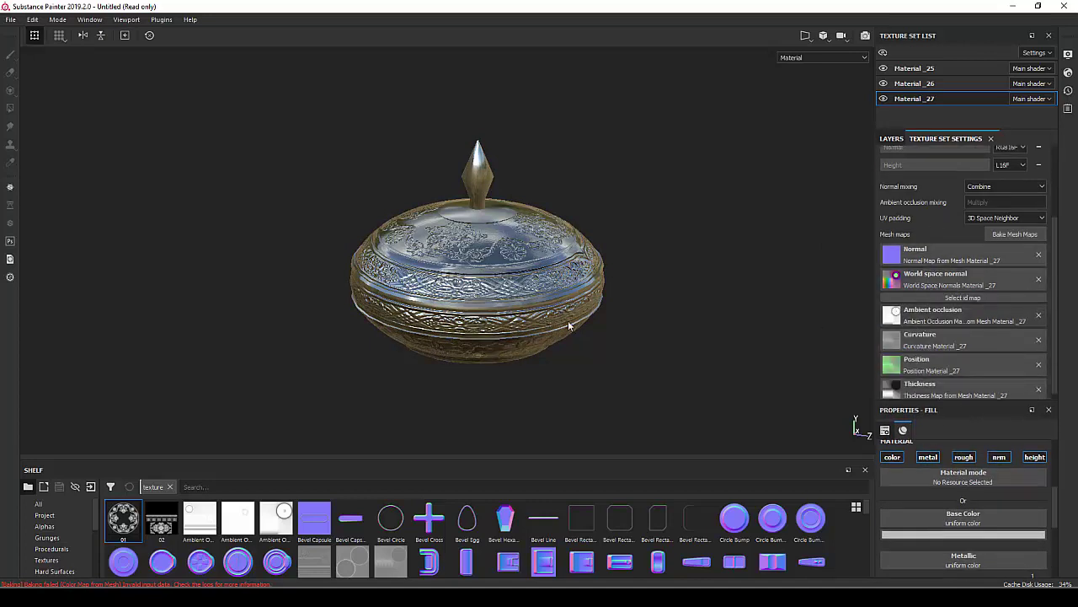
scroll(47, 575, down, 2)
scroll(46, 576, down, 1)
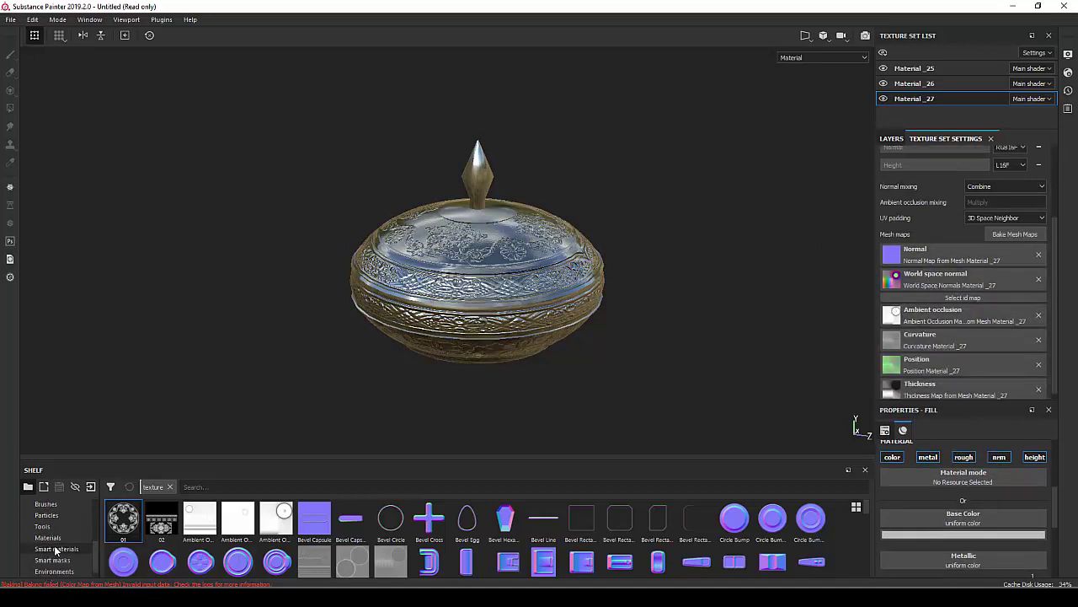
scroll(47, 576, down, 1)
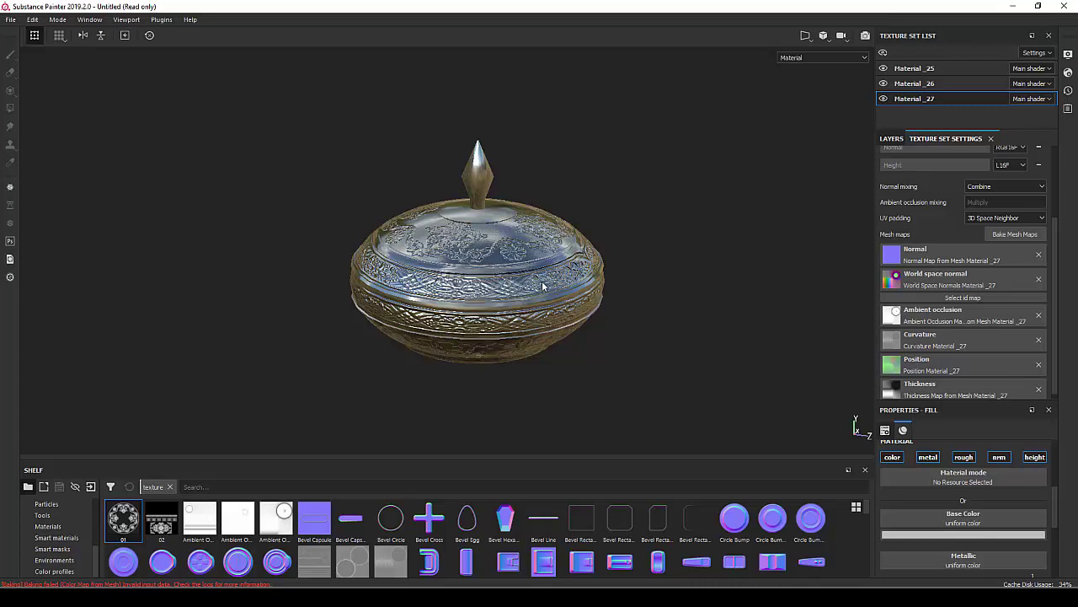
scroll(542, 281, up, 1)
alt+drag(541, 287, 498, 211)
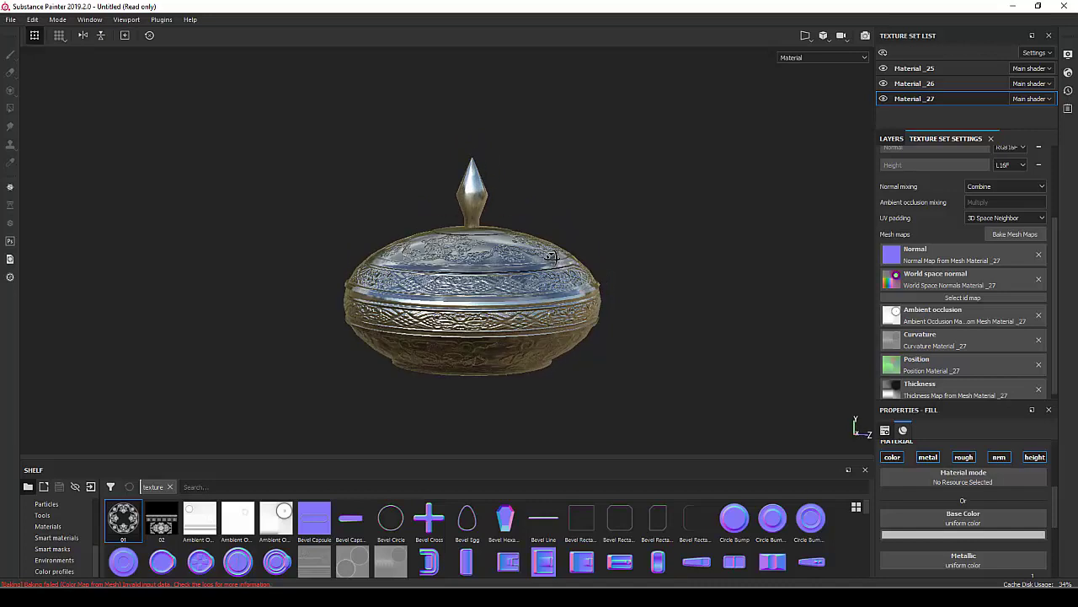
scroll(520, 291, up, 2)
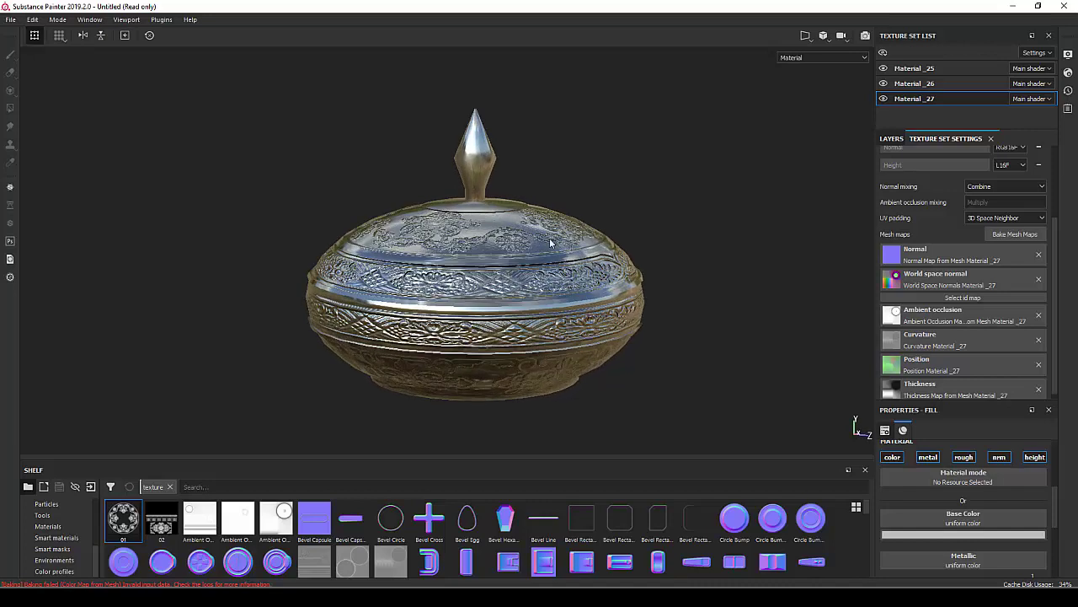